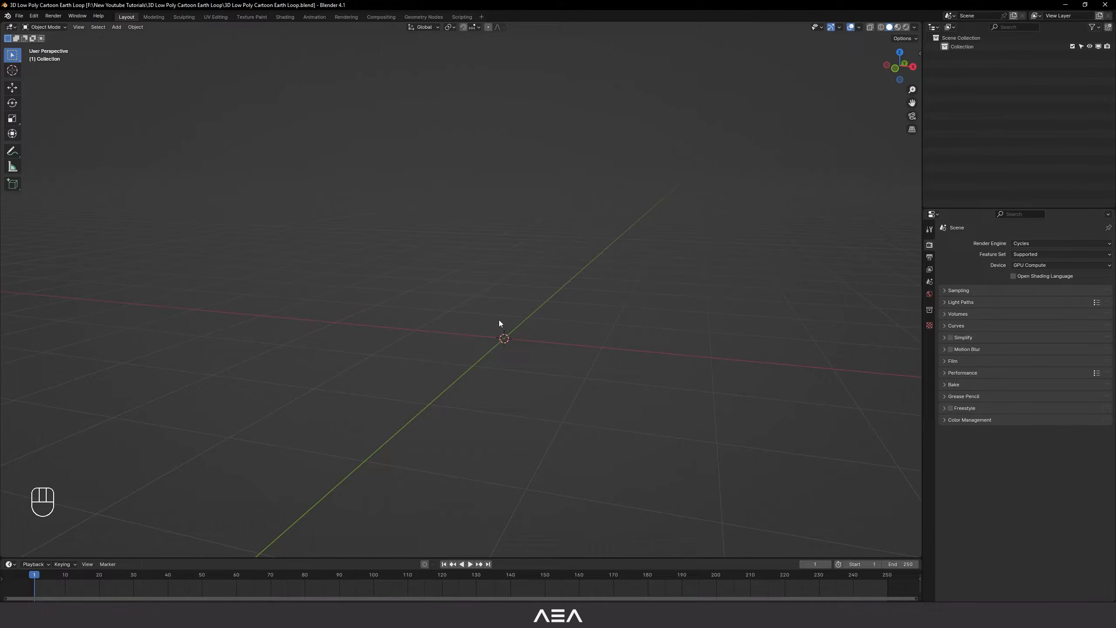
Step: Add a UV sphere with 64 segments and 32 rings
{"action": "key", "text": "shift+a"}
{"action": "mouse_move", "coordinate": [499, 320]}
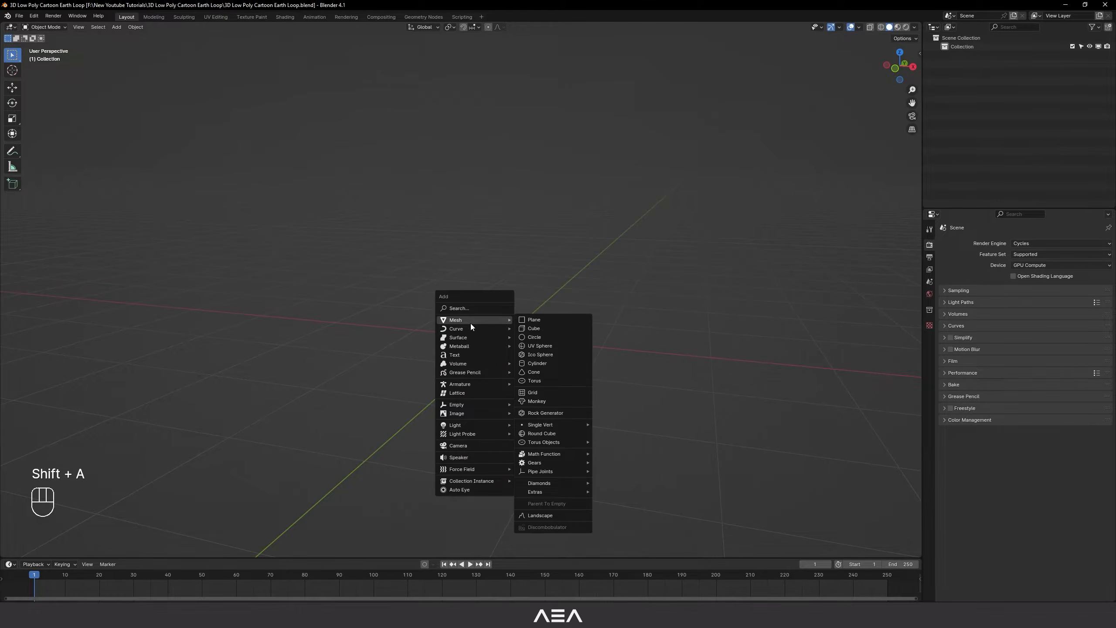
{"action": "left_click", "coordinate": [552, 346]}
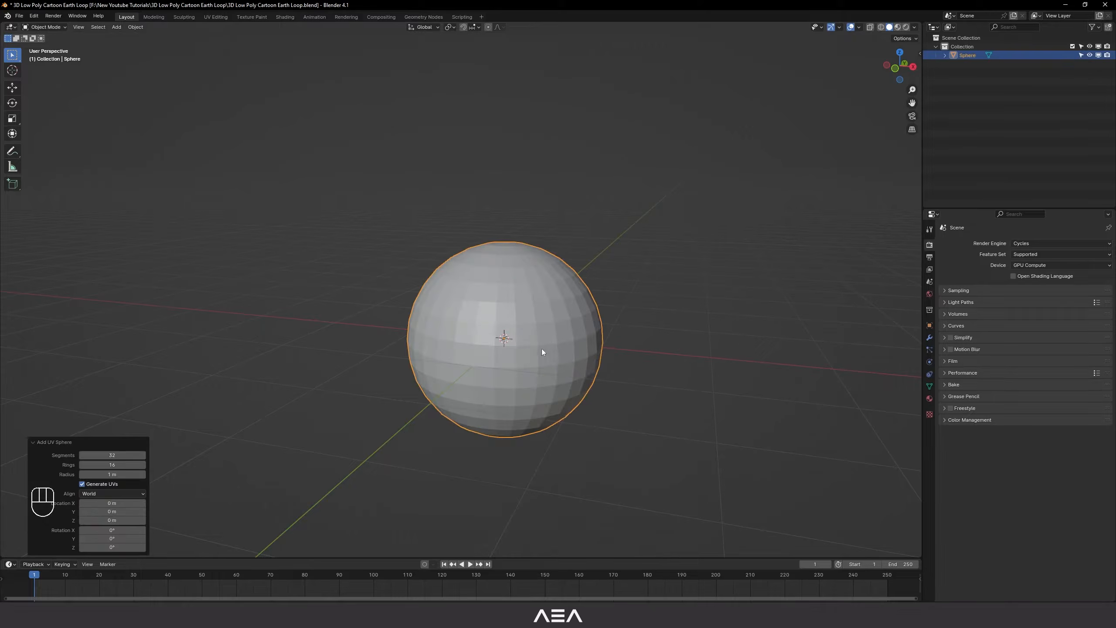
{"action": "left_click", "coordinate": [118, 457]}
{"action": "type", "text": "64"}
{"action": "key", "text": "Return"}
{"action": "left_click", "coordinate": [107, 466]}
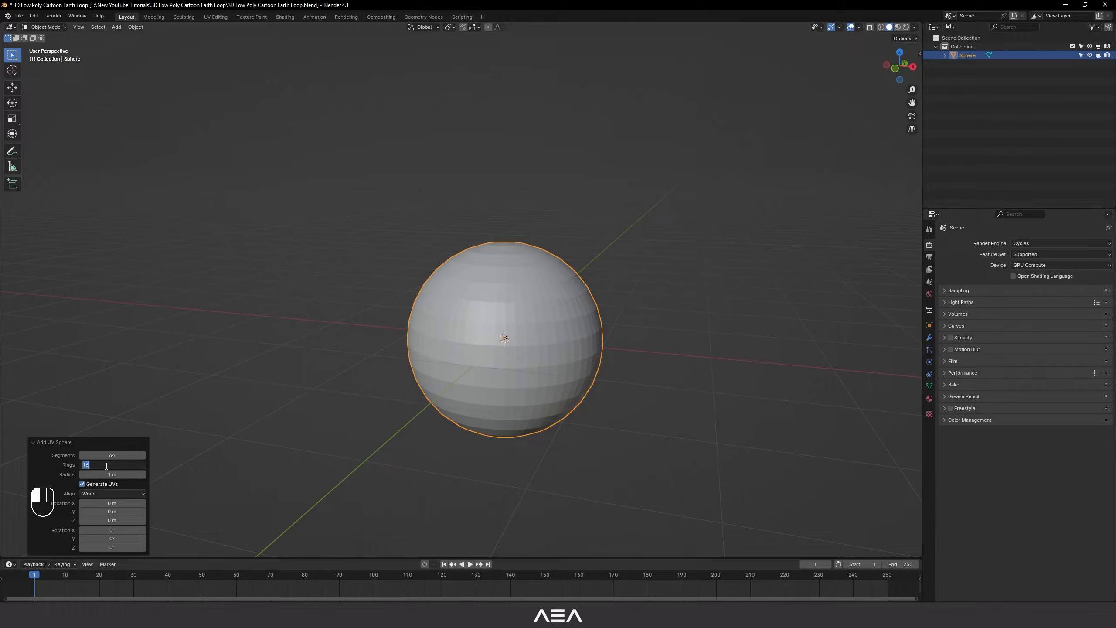
{"action": "type", "text": "32"}
{"action": "key", "text": "Return"}
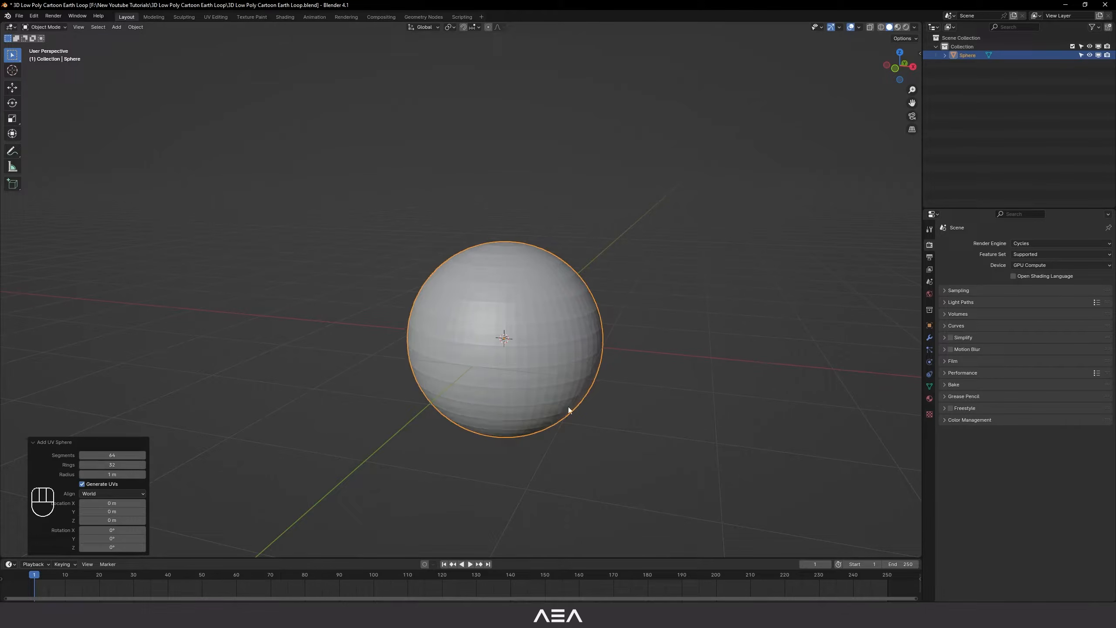
Step: Add a Subdivision Surface modifier to the sphere with viewport and render levels of 3
{"action": "scroll", "coordinate": [574, 405], "scroll_direction": "up", "scroll_amount": 3}
{"action": "scroll", "coordinate": [574, 411], "scroll_direction": "down", "scroll_amount": 1}
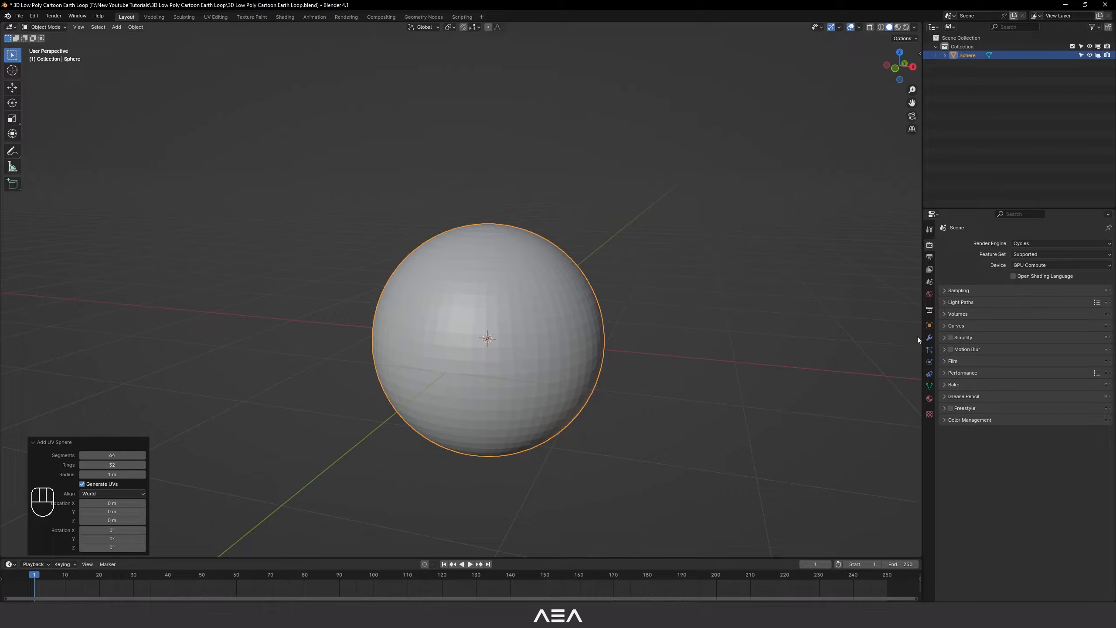
{"action": "left_click", "coordinate": [929, 338]}
{"action": "left_click", "coordinate": [994, 244]}
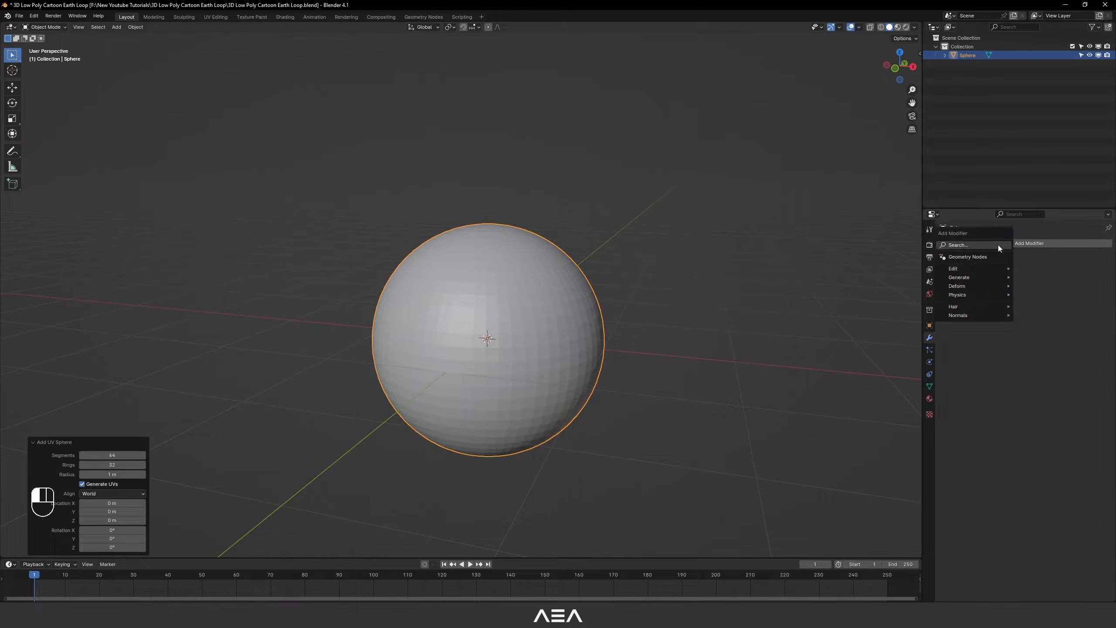
{"action": "left_click", "coordinate": [985, 245]}
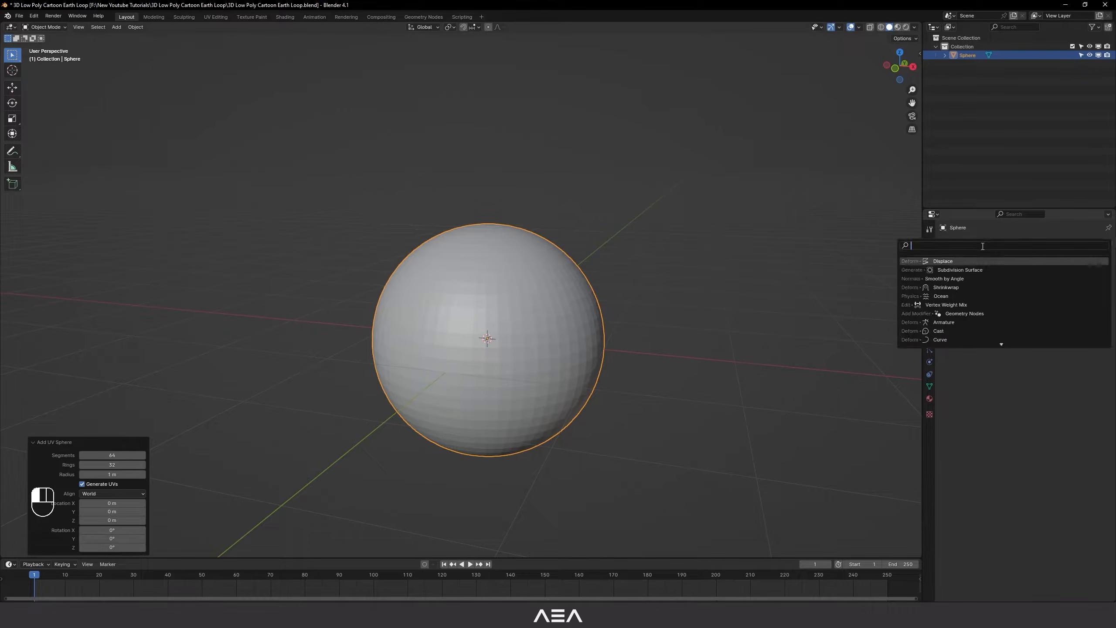
{"action": "type", "text": "sub"}
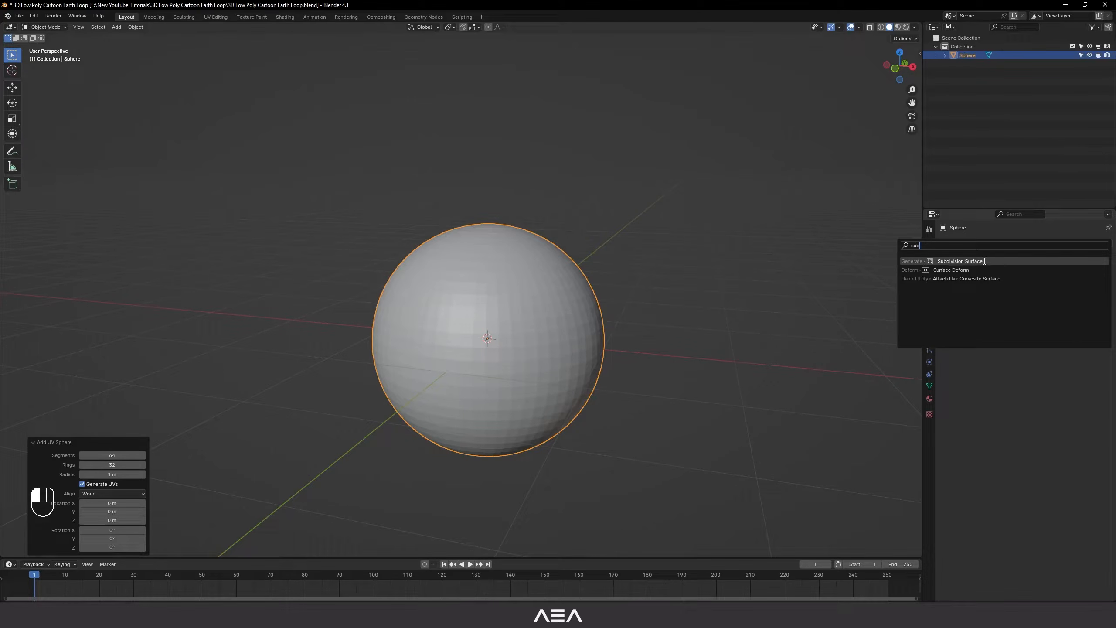
{"action": "left_click", "coordinate": [985, 261]}
{"action": "left_click", "coordinate": [1097, 281]}
{"action": "left_click", "coordinate": [1097, 282]}
{"action": "left_click", "coordinate": [1097, 291]}
{"action": "left_click", "coordinate": [1097, 291]}
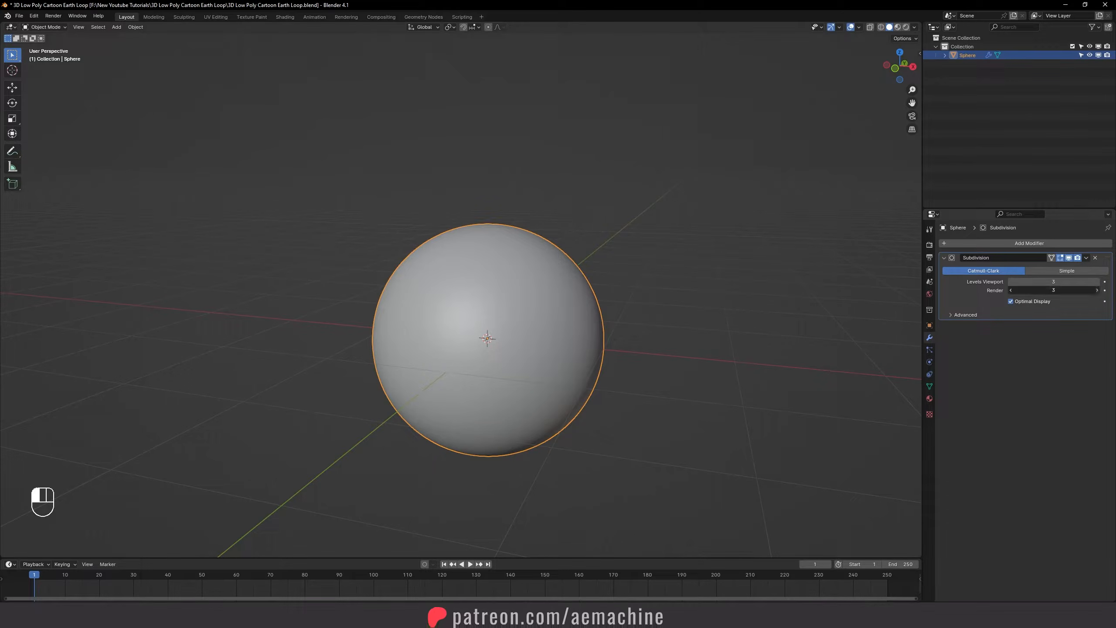
{"action": "left_click", "coordinate": [1010, 290]}
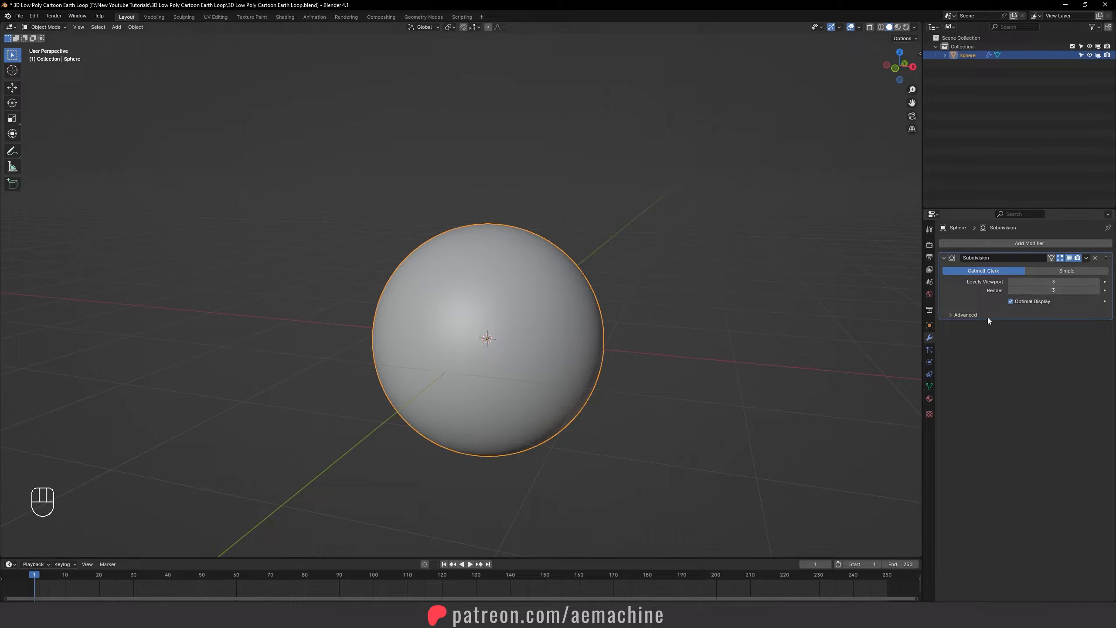
Step: Add a Displace modifier to the sphere after the Subdivision modifier
{"action": "left_click", "coordinate": [1019, 247]}
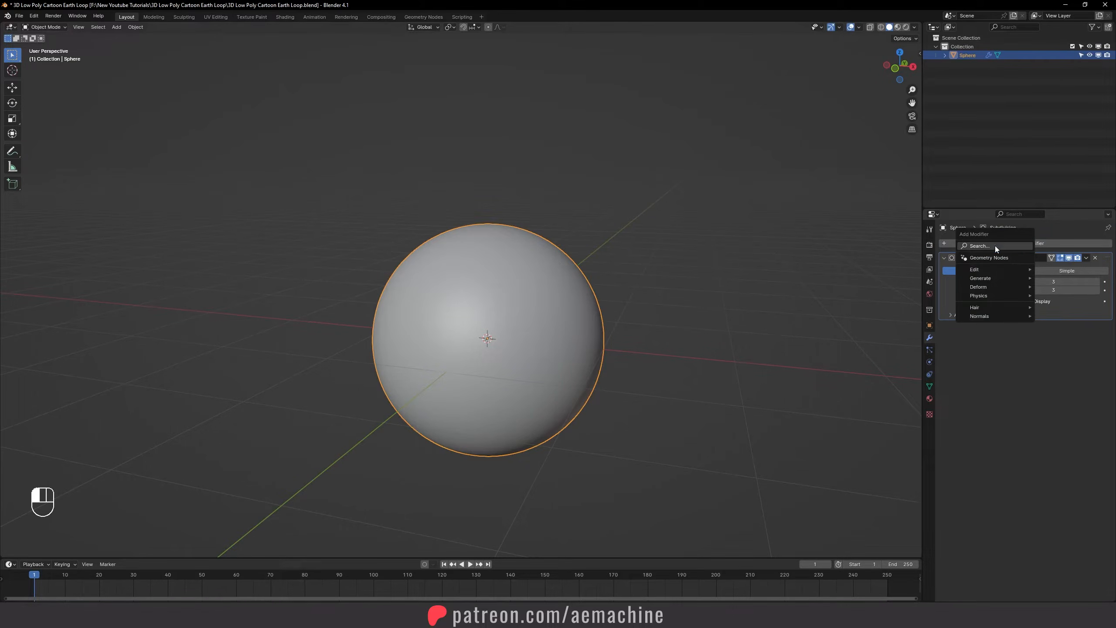
{"action": "key", "text": "space"}
{"action": "type", "text": "disp"}
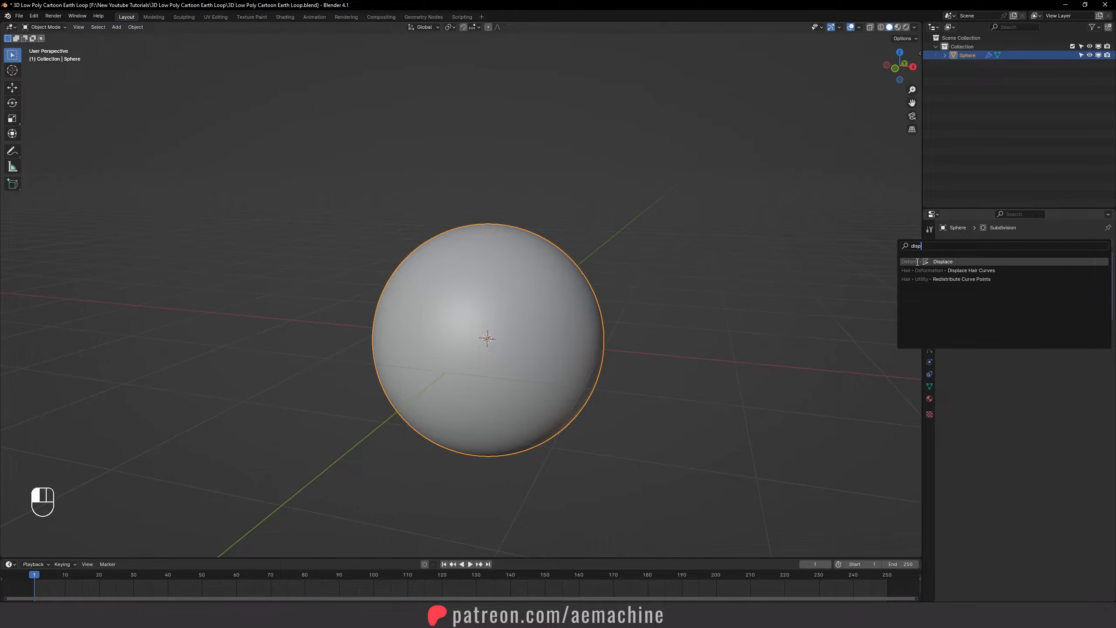
{"action": "left_click", "coordinate": [938, 261]}
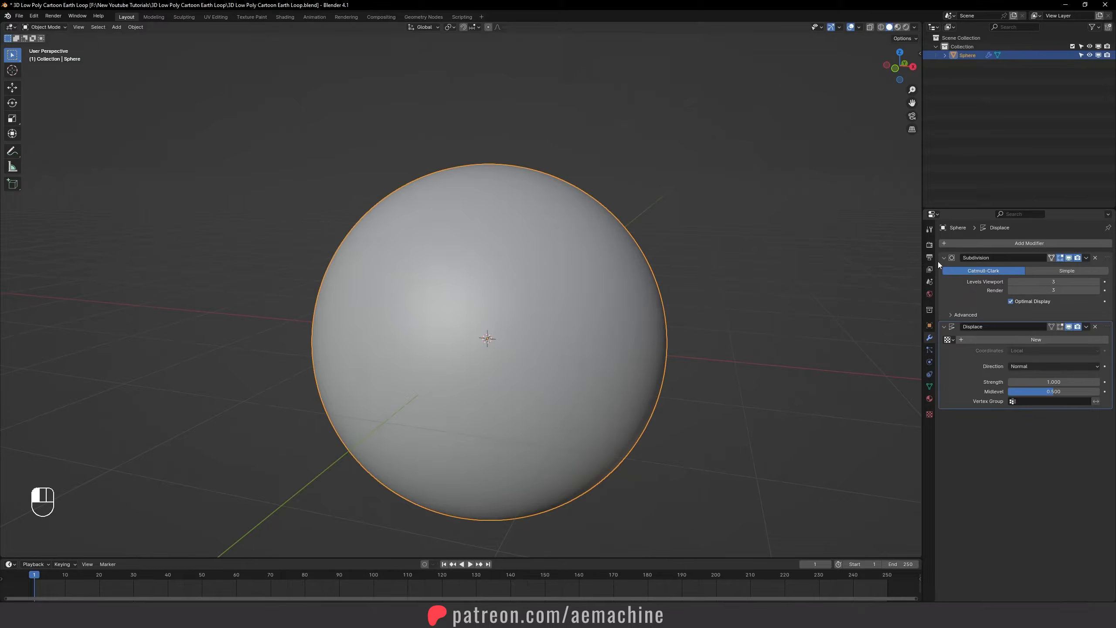
Step: Give the Displace modifier a new texture with UV coordinates and open the file browser for the texture's image
{"action": "scroll", "coordinate": [660, 339], "scroll_direction": "down", "scroll_amount": 1}
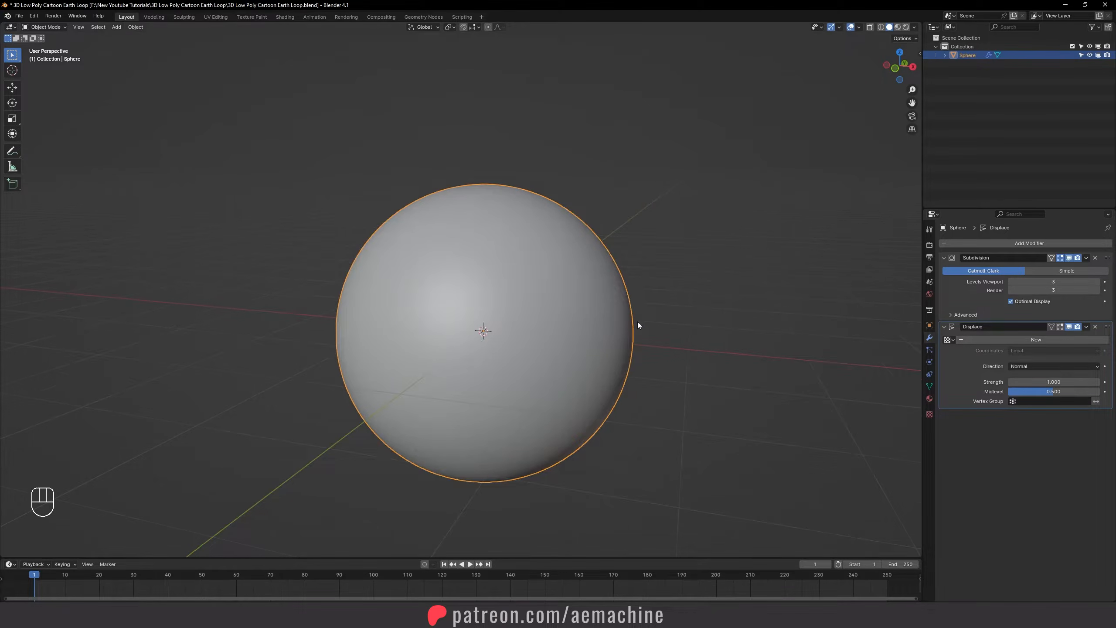
{"action": "left_click", "coordinate": [1047, 339]}
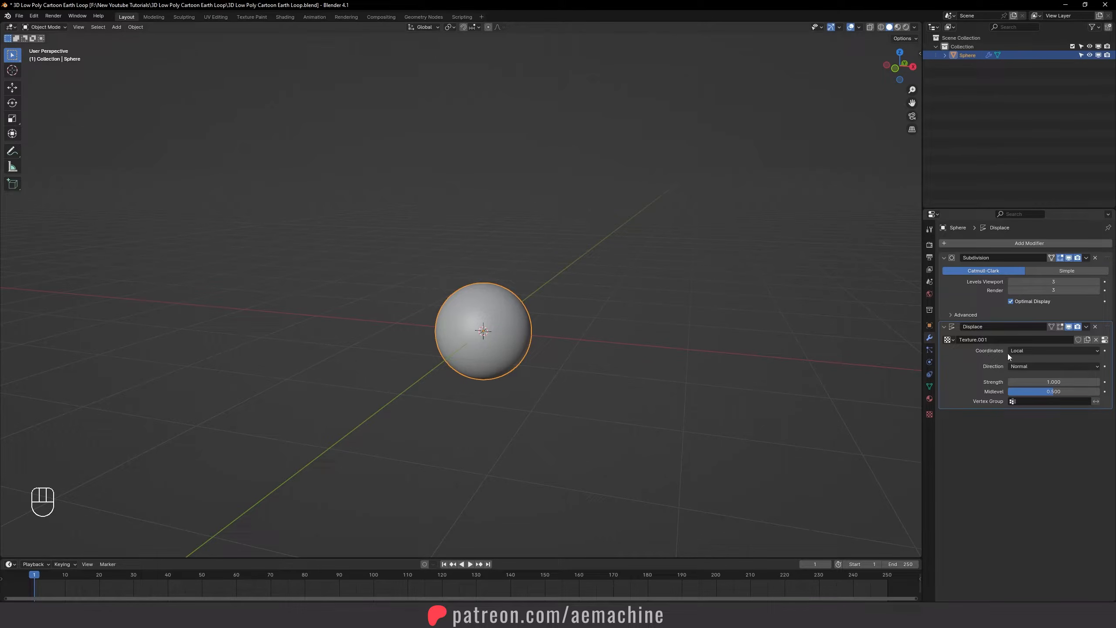
{"action": "left_click", "coordinate": [1024, 351]}
{"action": "left_click", "coordinate": [1022, 389]}
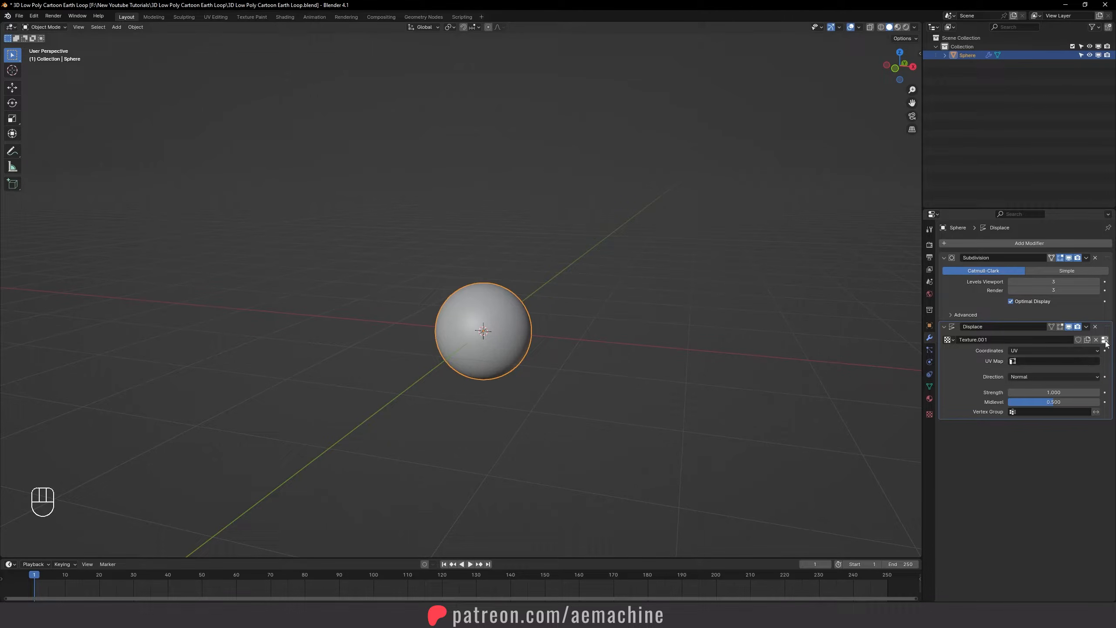
{"action": "left_click", "coordinate": [1105, 339]}
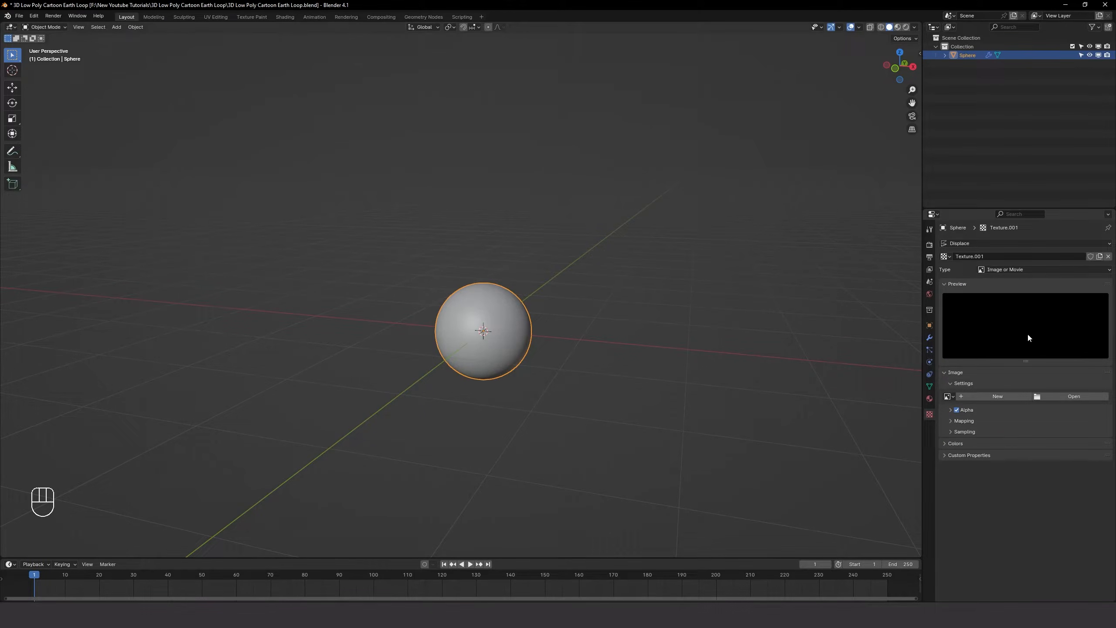
{"action": "left_click", "coordinate": [1070, 396]}
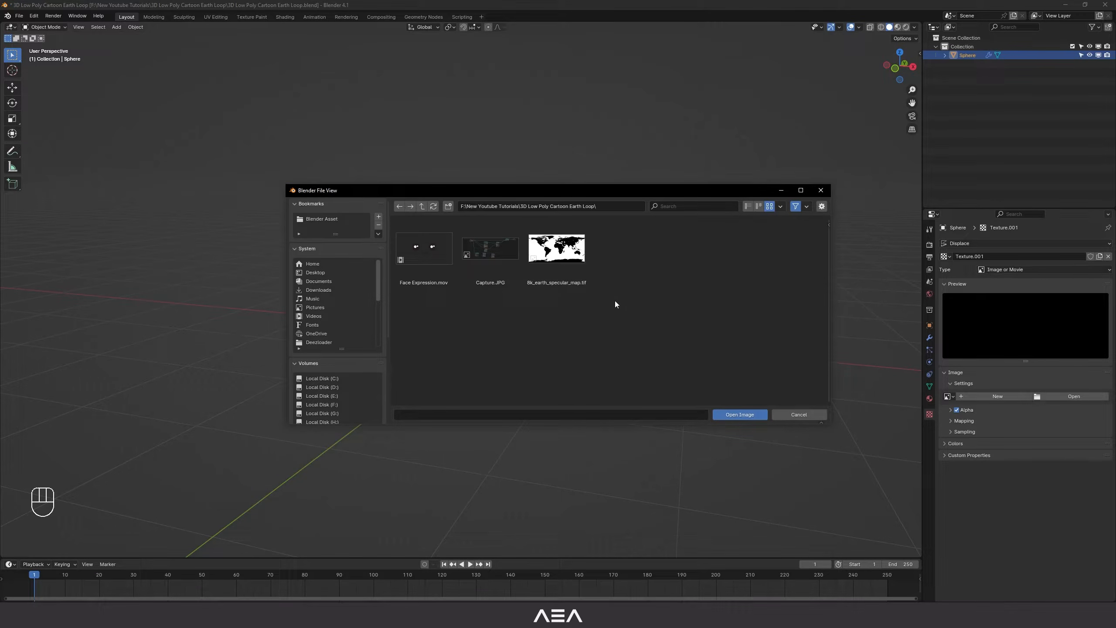
Step: Switch to the web browser and look through the Solar Textures page down to the Earth maps
{"action": "left_click", "coordinate": [182, 615]}
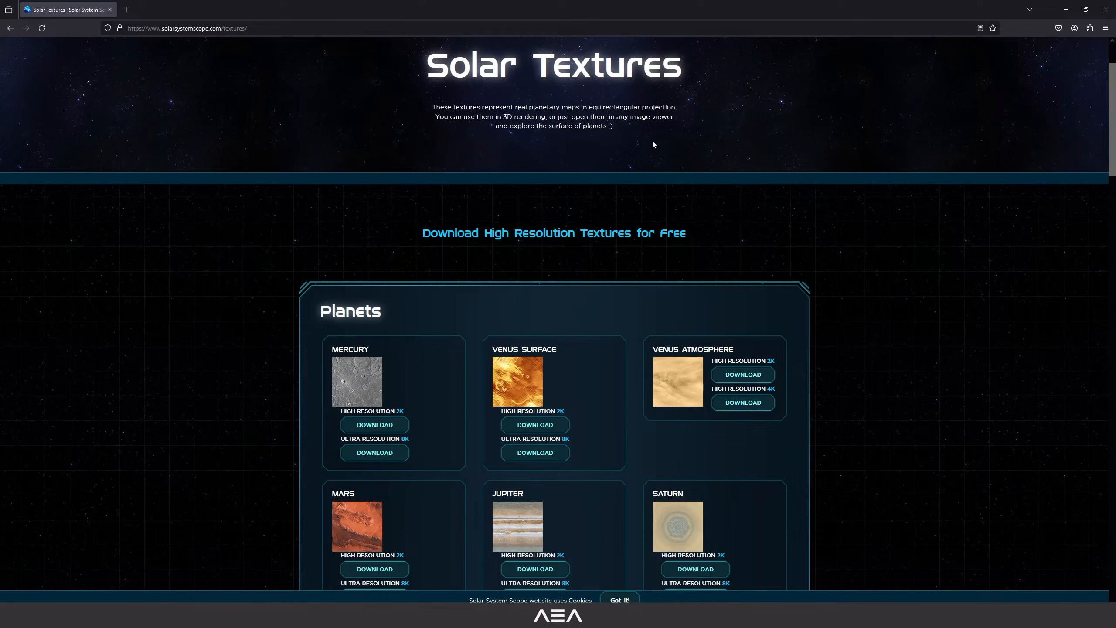
{"action": "scroll", "coordinate": [415, 246], "scroll_direction": "down", "scroll_amount": 10}
{"action": "scroll", "coordinate": [416, 248], "scroll_direction": "down", "scroll_amount": 1}
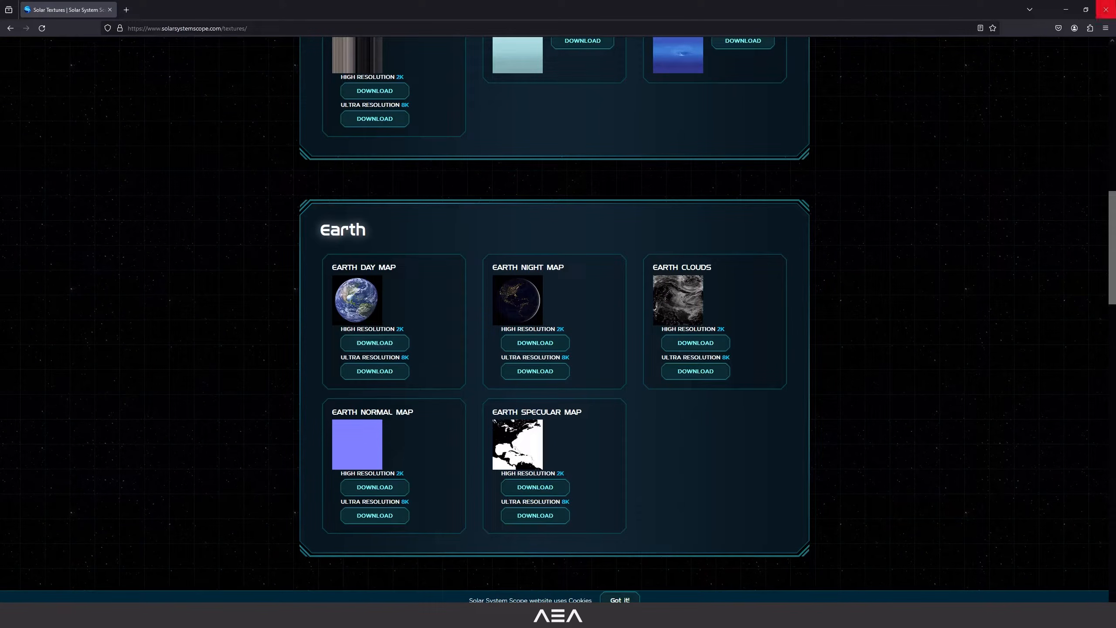
{"action": "left_click", "coordinate": [1066, 10]}
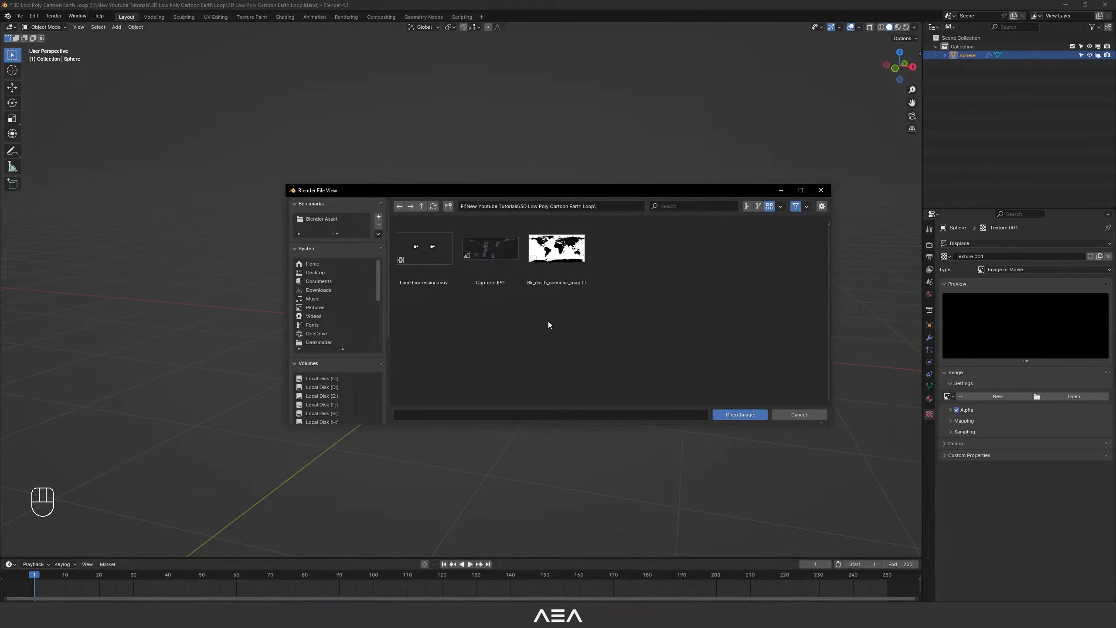
Step: Load 8k_earth_specular_map.tif as the displacement texture's image
{"action": "double_click", "coordinate": [555, 257]}
{"action": "middle_click_drag", "start_coordinate": [539, 349], "coordinate": [421, 341]}
{"action": "scroll", "coordinate": [512, 335], "scroll_direction": "down", "scroll_amount": 3}
{"action": "middle_click_drag", "start_coordinate": [512, 334], "coordinate": [699, 346]}
{"action": "scroll", "coordinate": [631, 338], "scroll_direction": "up", "scroll_amount": 2}
Step: Set the Displace modifier's strength to -0.06 so the continents rise slightly above the sphere
{"action": "left_click", "coordinate": [929, 338]}
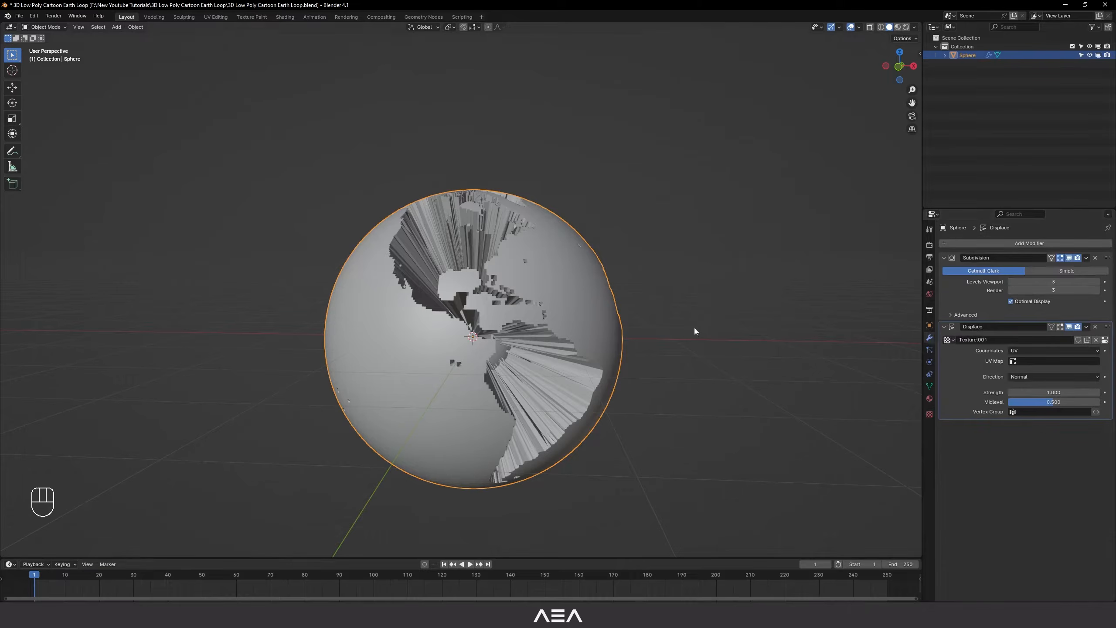
{"action": "left_click_drag", "start_coordinate": [1061, 393], "coordinate": [1007, 393], "text": "shift"}
{"action": "scroll", "coordinate": [691, 402], "scroll_direction": "up", "scroll_amount": 3}
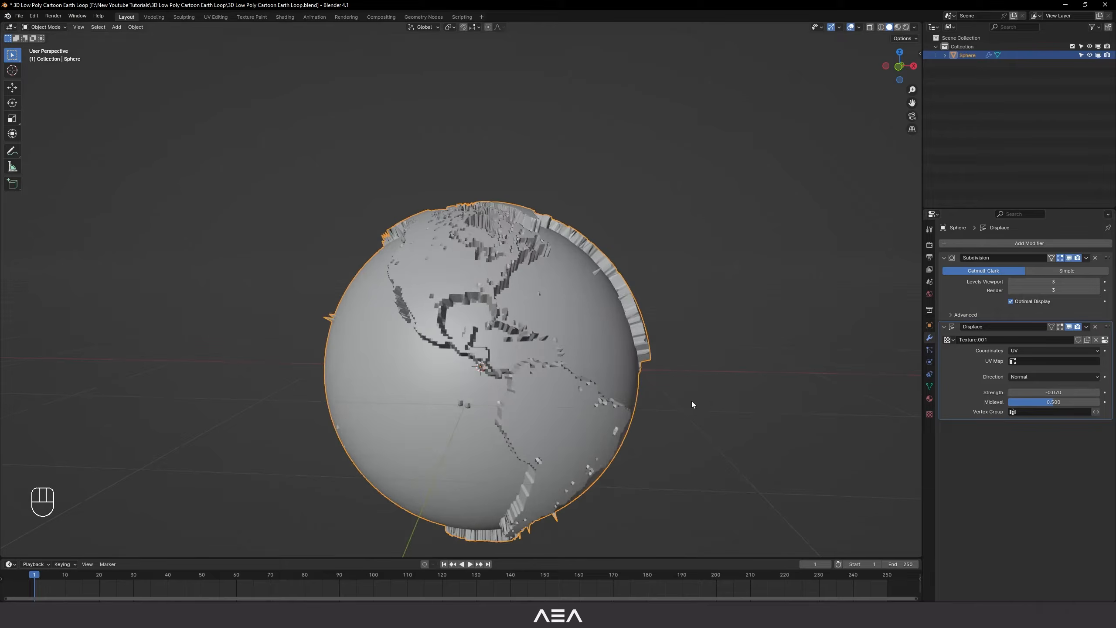
{"action": "middle_click_drag", "start_coordinate": [691, 401], "coordinate": [745, 399]}
{"action": "mouse_move", "coordinate": [1051, 393]}
{"action": "left_mouse_down", "text": "shift"}
{"action": "mouse_move", "coordinate": [1069, 393]}
{"action": "mouse_move", "coordinate": [1056, 392]}
{"action": "left_mouse_up", "text": "shift"}
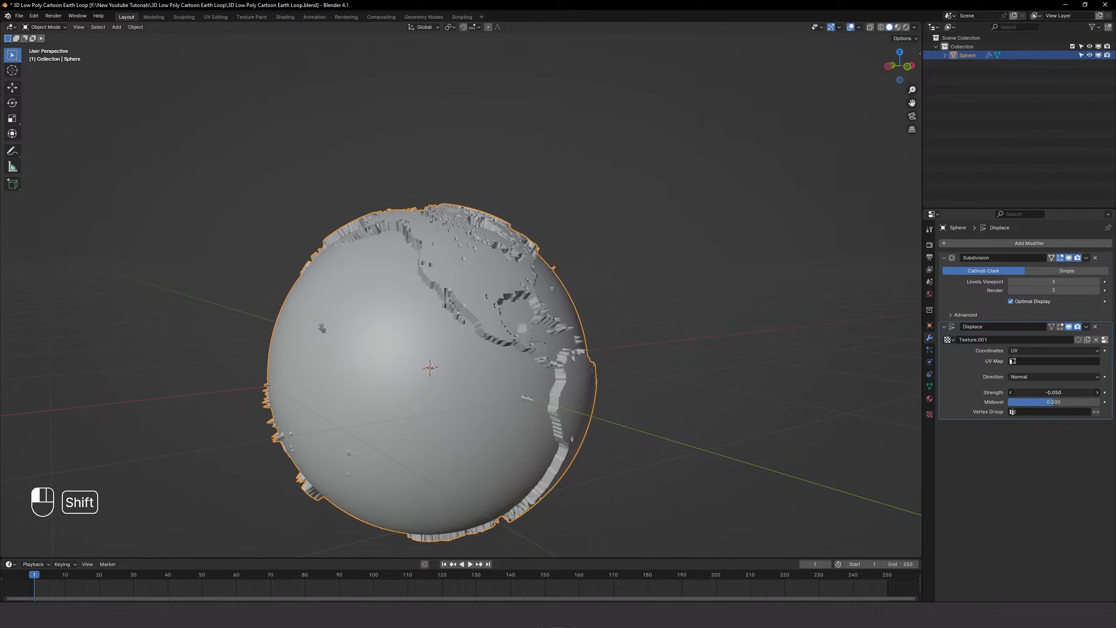
{"action": "left_click", "coordinate": [1076, 393]}
{"action": "key", "text": "BackSpace"}
{"action": "type", "text": "6"}
{"action": "key", "text": "Return"}
{"action": "middle_click_drag", "start_coordinate": [711, 392], "coordinate": [488, 380]}
{"action": "scroll", "coordinate": [639, 374], "scroll_direction": "down", "scroll_amount": 3}
{"action": "scroll", "coordinate": [567, 407], "scroll_direction": "up", "scroll_amount": 1}
{"action": "middle_click_drag", "start_coordinate": [567, 407], "coordinate": [547, 394]}
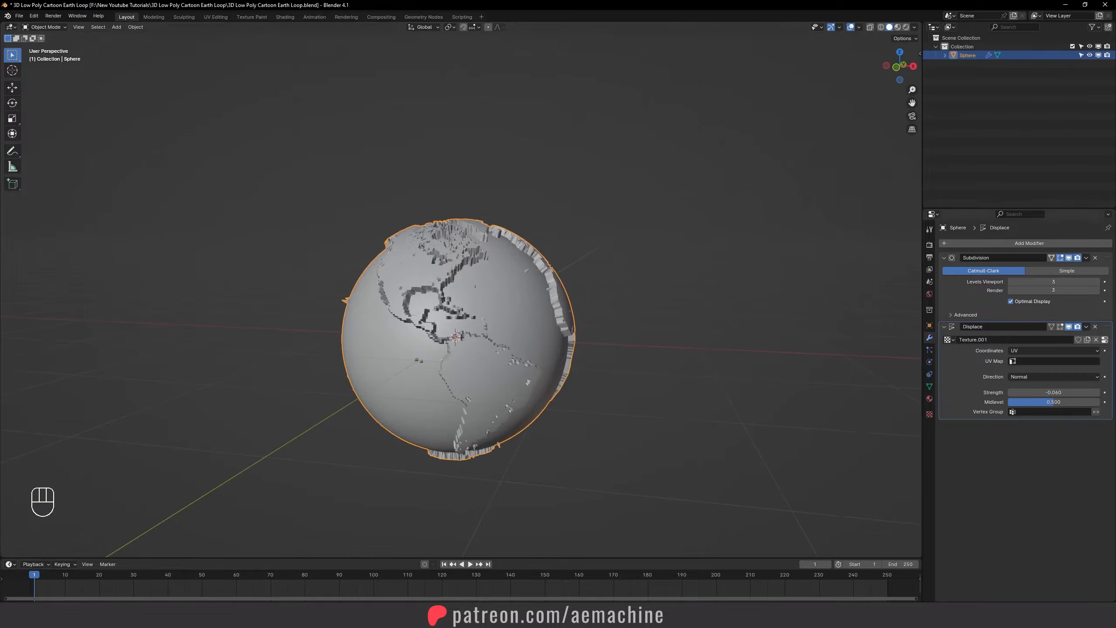
{"action": "scroll", "coordinate": [691, 365], "scroll_direction": "up", "scroll_amount": 2}
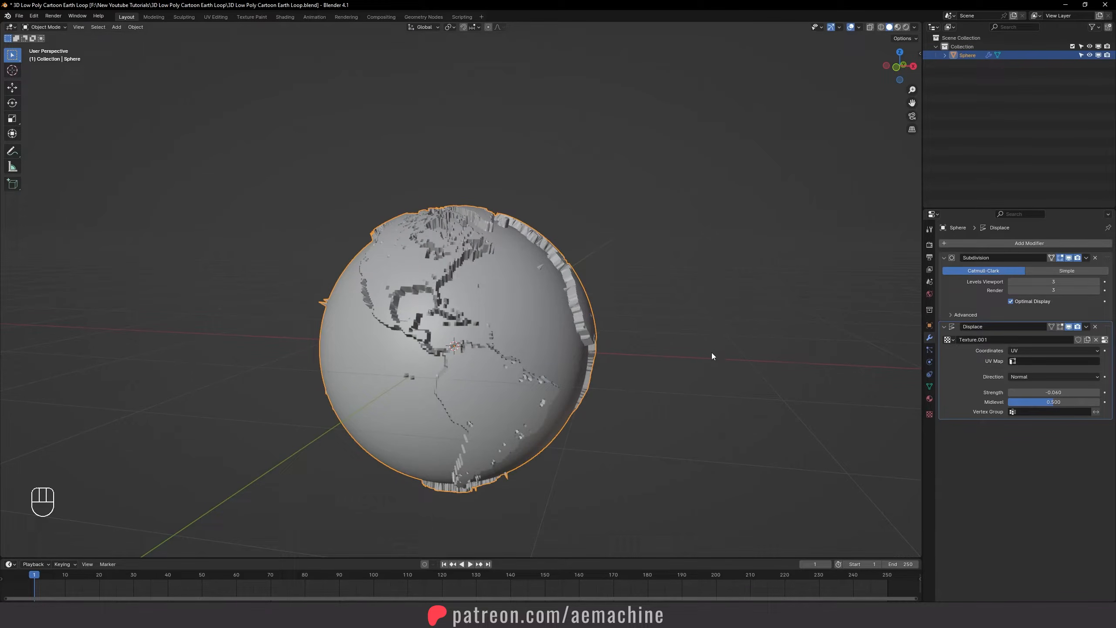
{"action": "left_click", "coordinate": [1031, 243]}
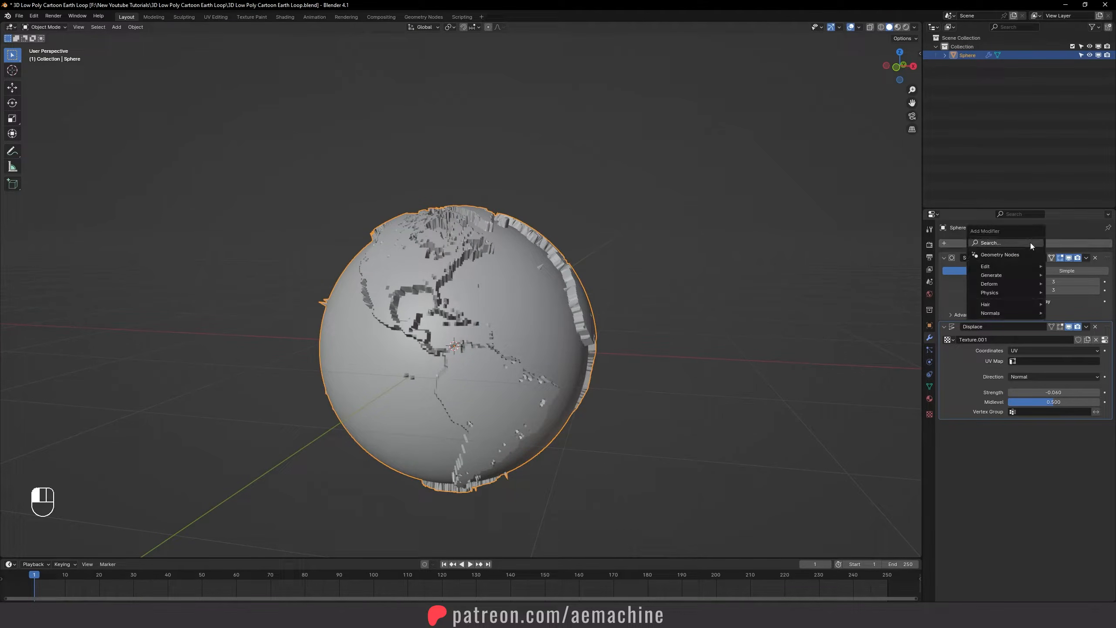
{"action": "left_click", "coordinate": [1007, 243]}
{"action": "type", "text": "dec"}
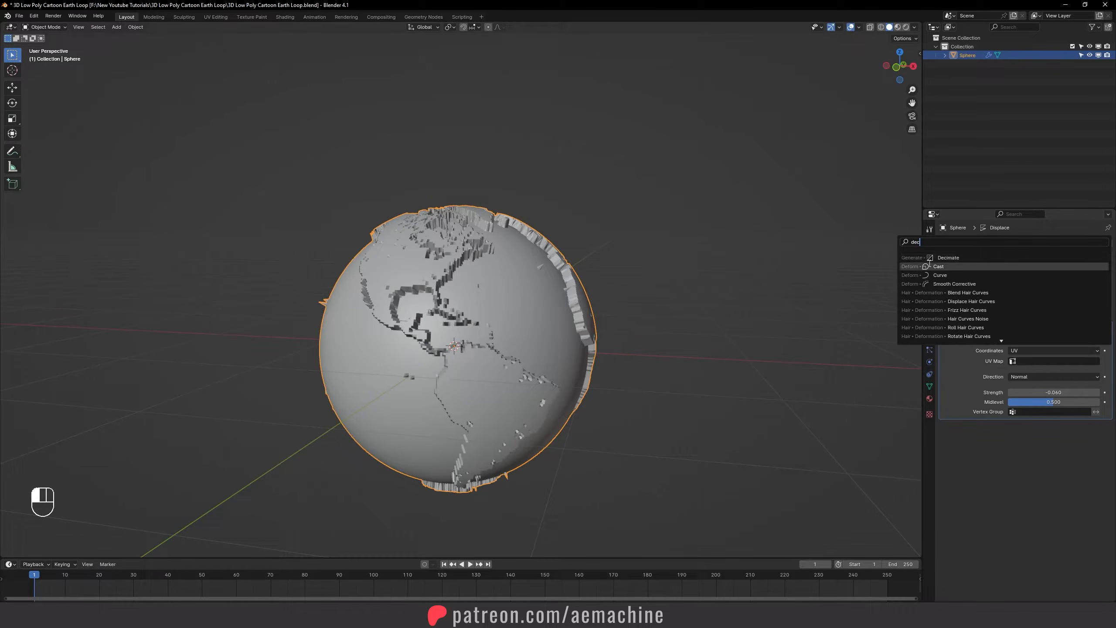
{"action": "key", "text": "Escape"}
Step: Add a Decimate modifier to the sphere with a ratio of 0.06
{"action": "key", "text": "shift+a"}
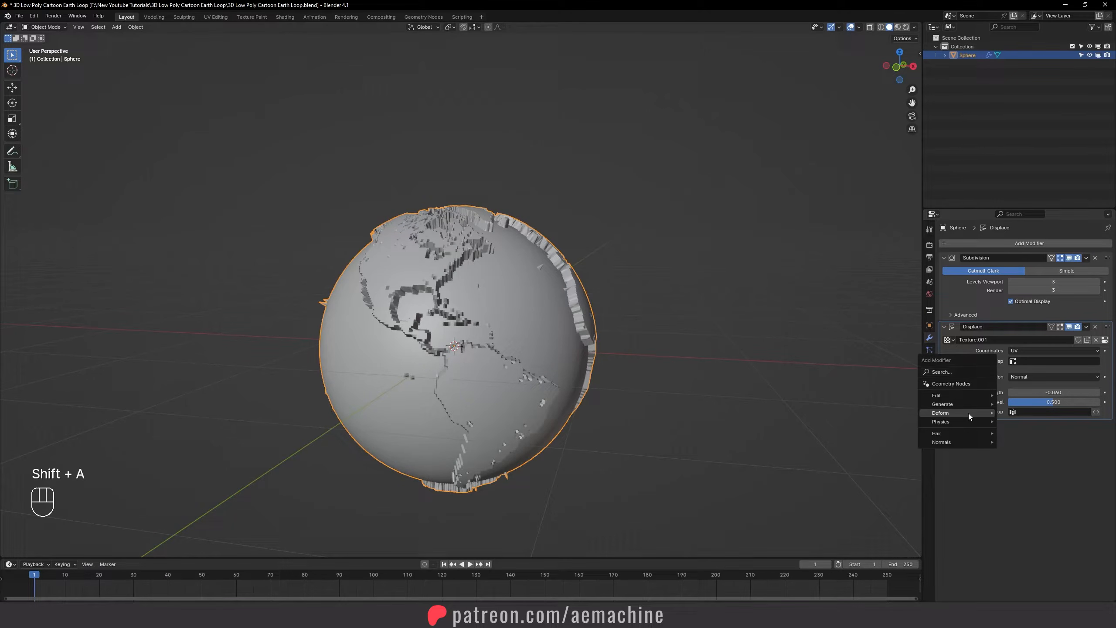
{"action": "mouse_move", "coordinate": [961, 403]}
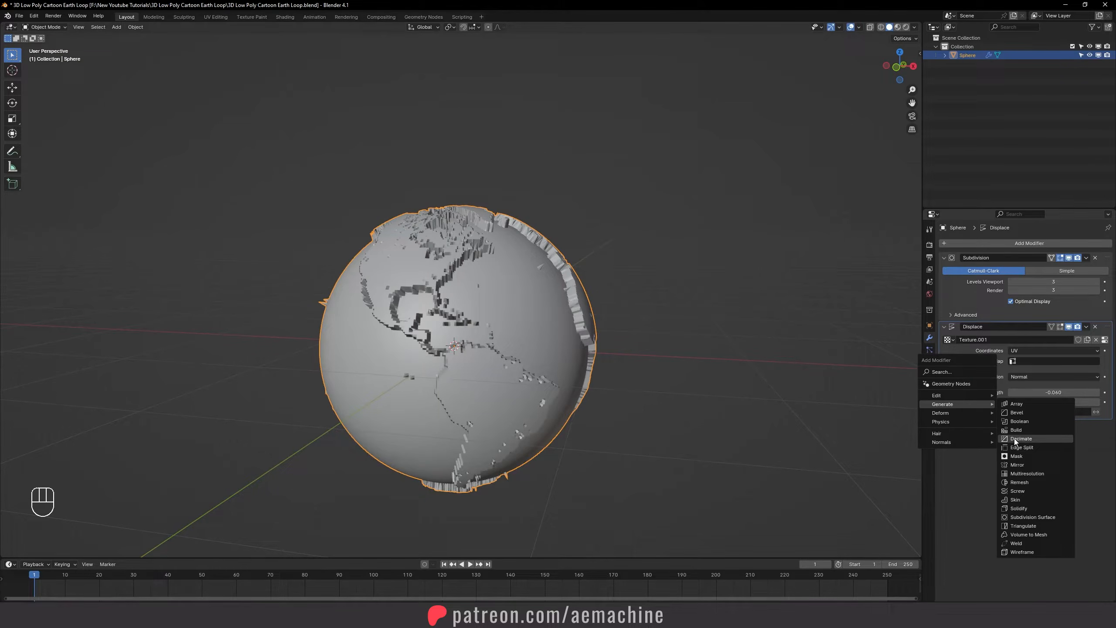
{"action": "left_click", "coordinate": [1029, 439]}
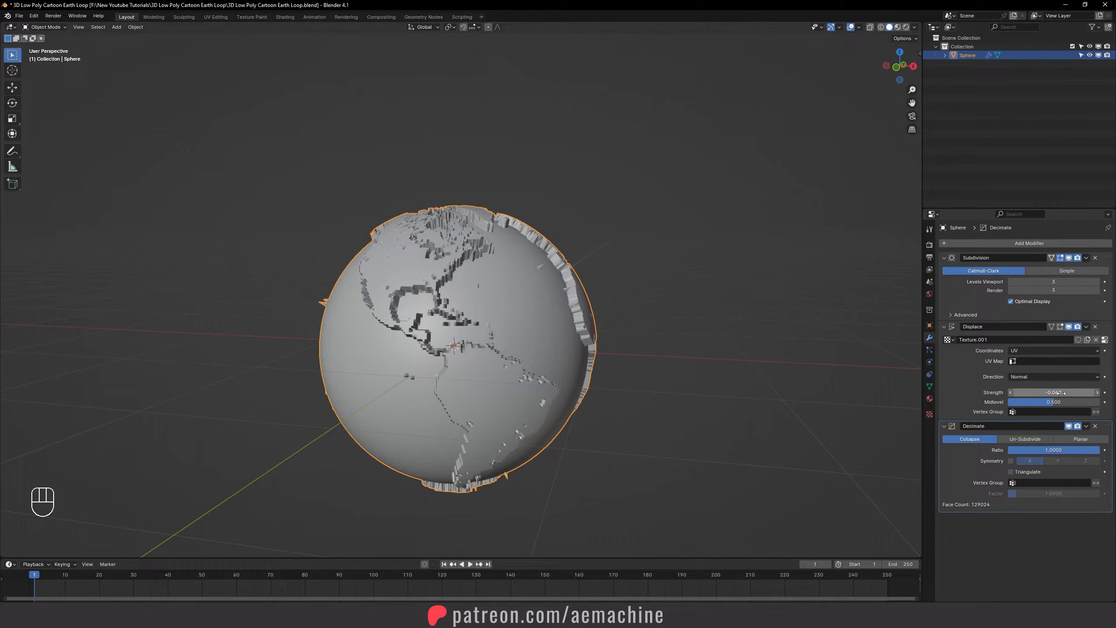
{"action": "left_click", "coordinate": [1030, 450]}
{"action": "type", "text": "0.06"}
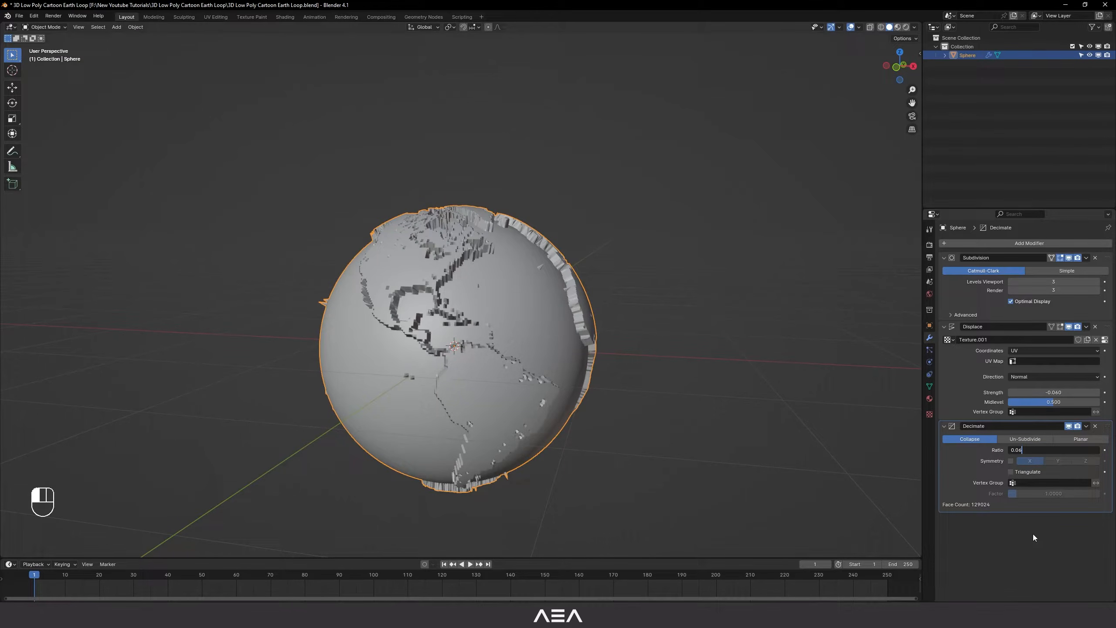
{"action": "left_click", "coordinate": [1029, 539]}
Step: Examine the decimated globe's low-poly continents from several angles and distances
{"action": "scroll", "coordinate": [662, 402], "scroll_direction": "up", "scroll_amount": 3}
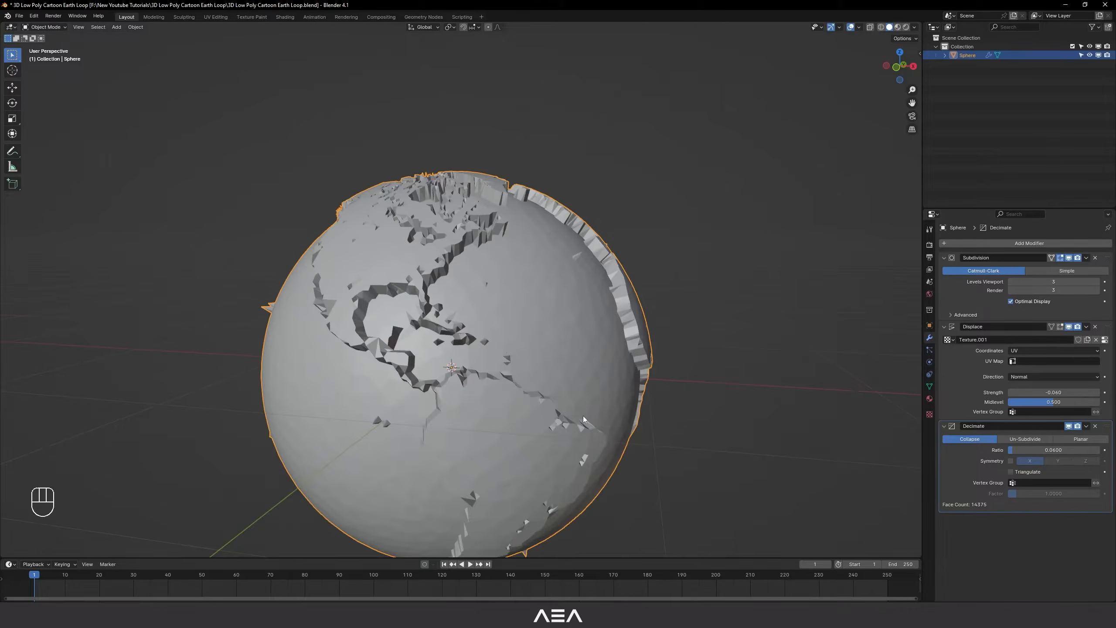
{"action": "middle_click_drag", "start_coordinate": [539, 415], "coordinate": [481, 421]}
{"action": "scroll", "coordinate": [481, 421], "scroll_direction": "down", "scroll_amount": 3}
{"action": "middle_click_drag", "start_coordinate": [538, 387], "coordinate": [624, 348]}
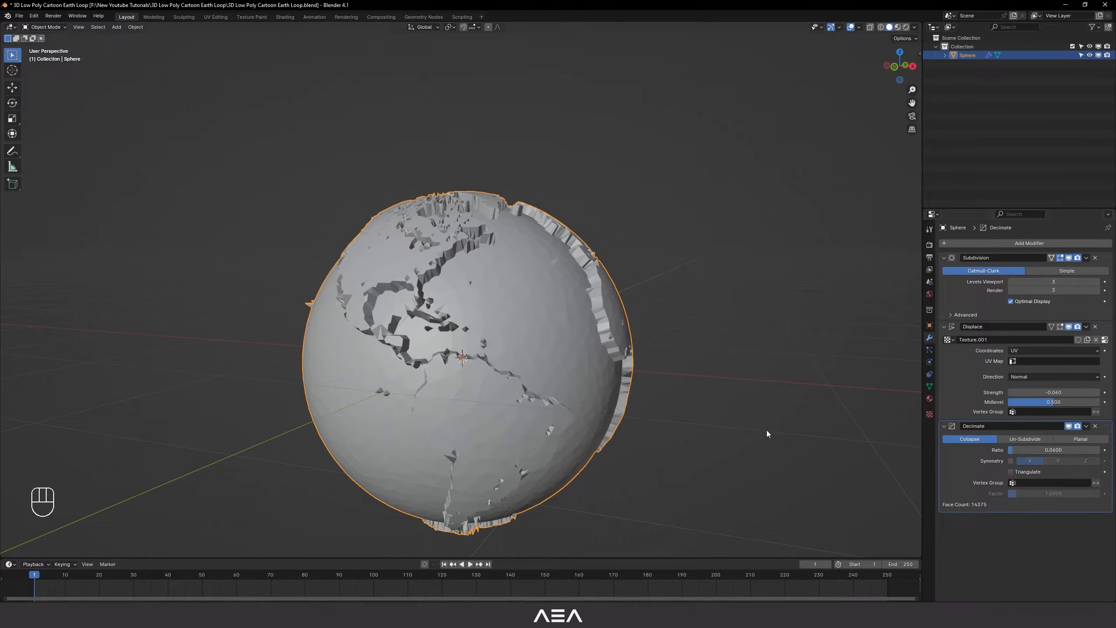
{"action": "scroll", "coordinate": [663, 402], "scroll_direction": "up", "scroll_amount": 2}
{"action": "mouse_move", "coordinate": [663, 402]}
{"action": "middle_mouse_down"}
{"action": "mouse_move", "coordinate": [498, 398]}
{"action": "mouse_move", "coordinate": [673, 389]}
{"action": "mouse_move", "coordinate": [576, 396]}
{"action": "mouse_move", "coordinate": [499, 424]}
{"action": "mouse_move", "coordinate": [526, 439]}
{"action": "mouse_move", "coordinate": [502, 400]}
{"action": "mouse_move", "coordinate": [496, 429]}
{"action": "mouse_move", "coordinate": [650, 388]}
{"action": "middle_mouse_up"}
{"action": "scroll", "coordinate": [558, 394], "scroll_direction": "down", "scroll_amount": 4}
{"action": "scroll", "coordinate": [673, 389], "scroll_direction": "up", "scroll_amount": 2}
{"action": "scroll", "coordinate": [499, 424], "scroll_direction": "up", "scroll_amount": 2}
{"action": "scroll", "coordinate": [502, 400], "scroll_direction": "down", "scroll_amount": 2}
{"action": "scroll", "coordinate": [507, 424], "scroll_direction": "up", "scroll_amount": 1}
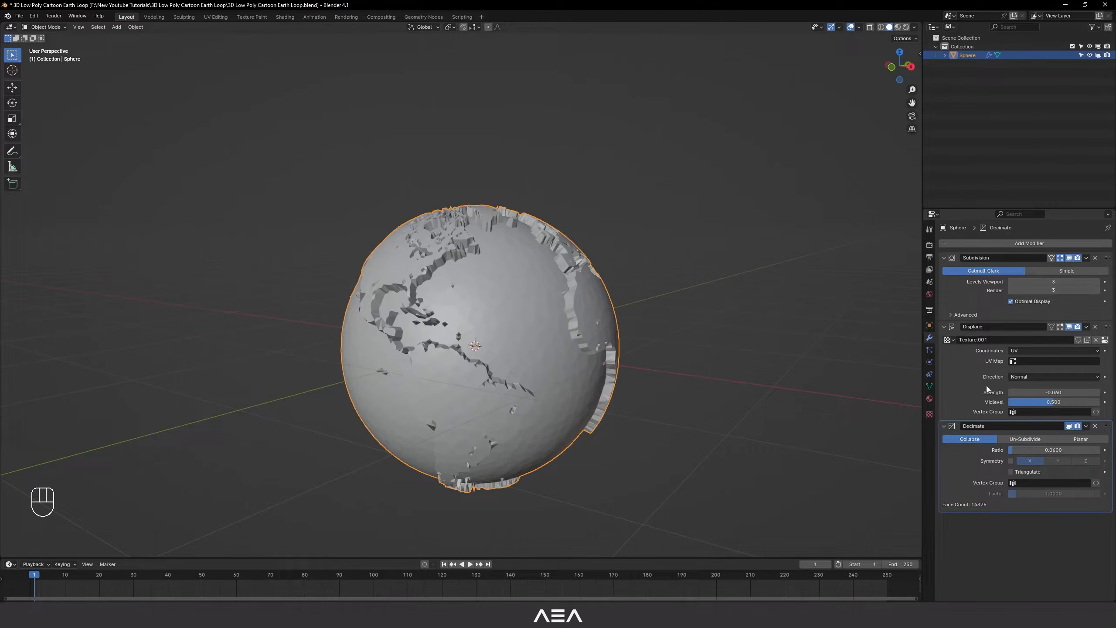
Step: Rename the sphere as Low Poly Earth
{"action": "double_click", "coordinate": [967, 55]}
{"action": "type", "text": "Low Poly Earth"}
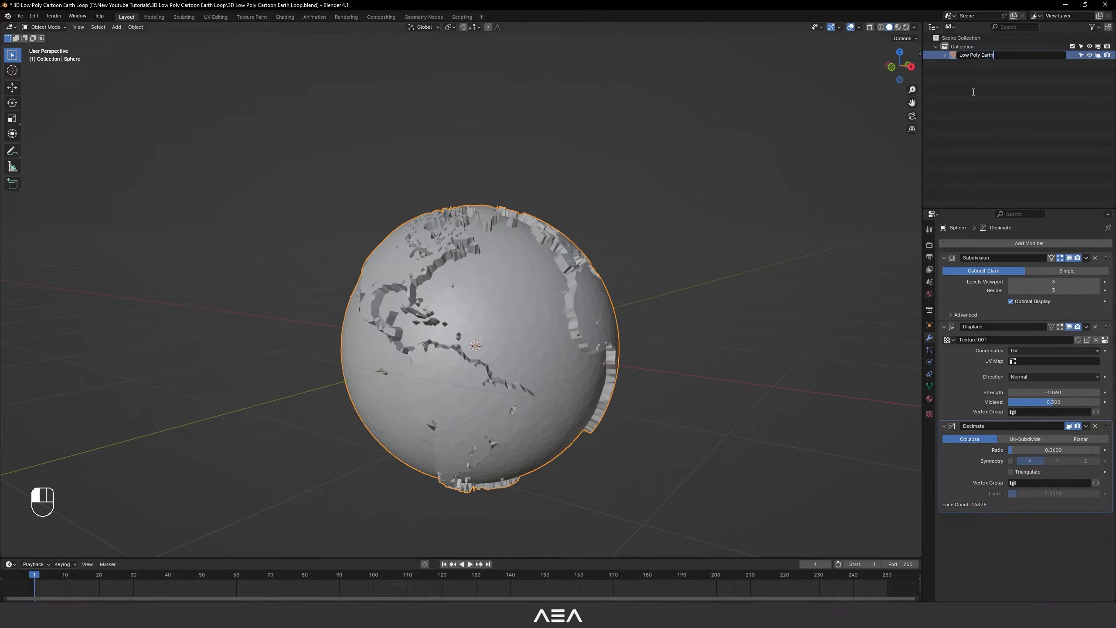
{"action": "key", "text": "Return"}
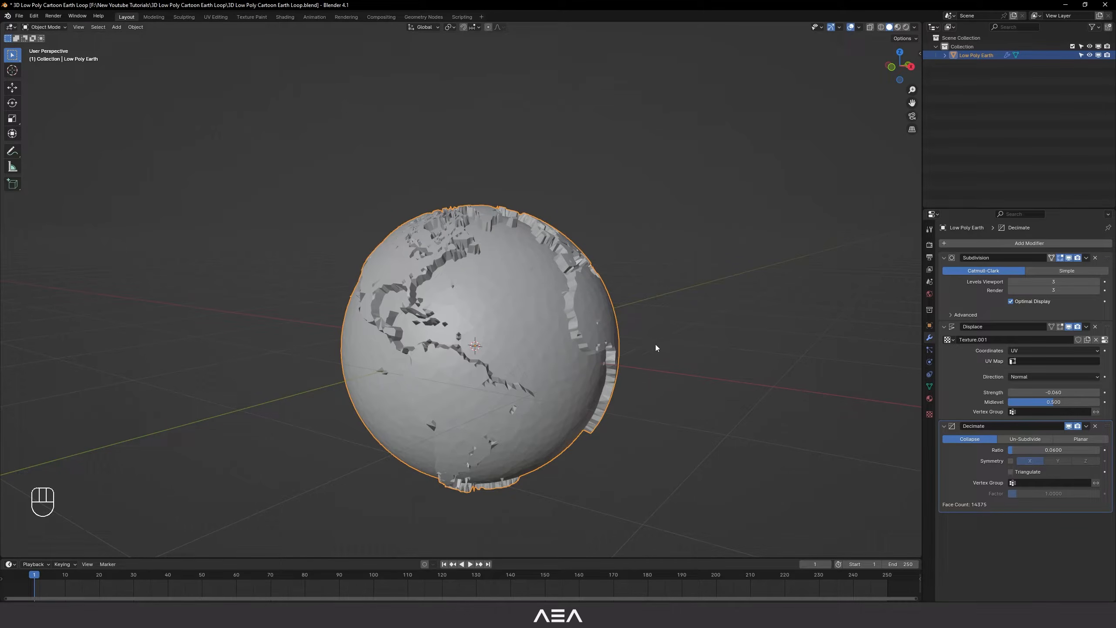
Step: Duplicate the Low Poly Earth globe in place and hide the original from the viewport
{"action": "key", "text": "shift+d"}
{"action": "right_click", "coordinate": [664, 297]}
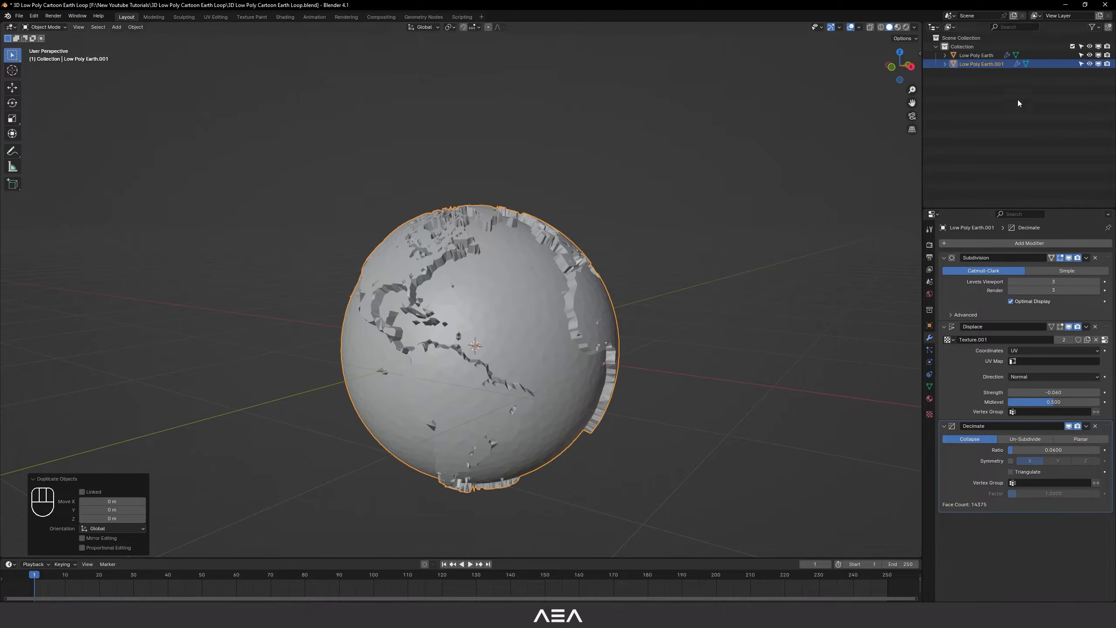
{"action": "left_click", "coordinate": [1089, 55]}
{"action": "middle_click_drag", "start_coordinate": [637, 303], "coordinate": [574, 313]}
{"action": "scroll", "coordinate": [630, 289], "scroll_direction": "up", "scroll_amount": 1}
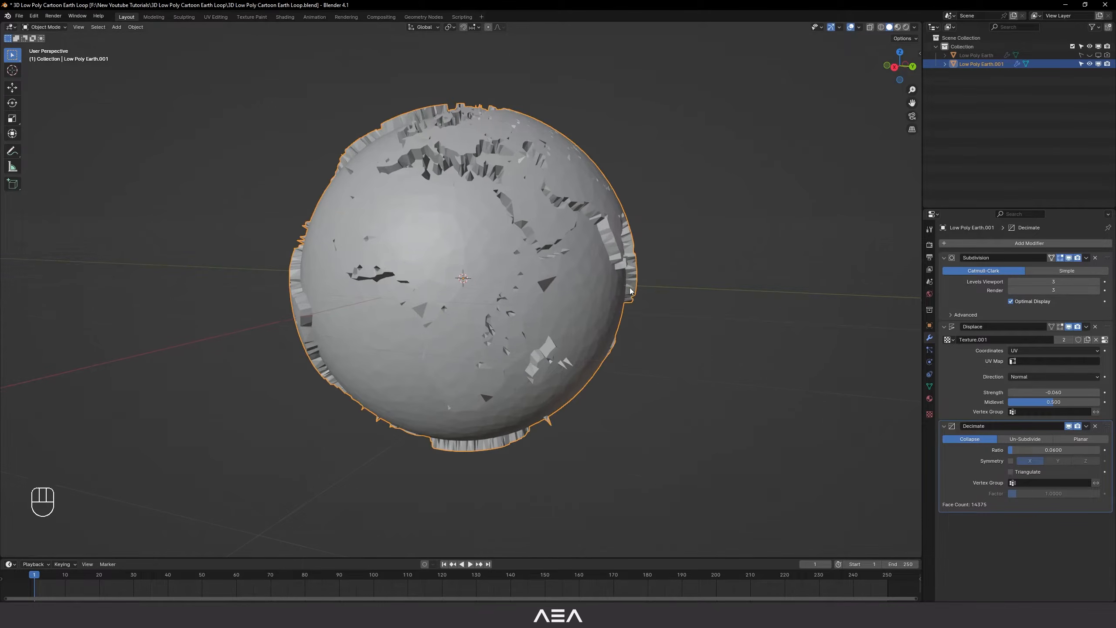
Step: Add an ico sphere with 3 subdivisions and a 1 m radius at the globe's centre
{"action": "scroll", "coordinate": [550, 288], "scroll_direction": "down", "scroll_amount": 3}
{"action": "middle_click_drag", "start_coordinate": [547, 288], "coordinate": [624, 347]}
{"action": "left_click", "coordinate": [624, 347]}
{"action": "key", "text": "shift+a"}
{"action": "mouse_move", "coordinate": [475, 278]}
{"action": "left_click", "coordinate": [531, 304]}
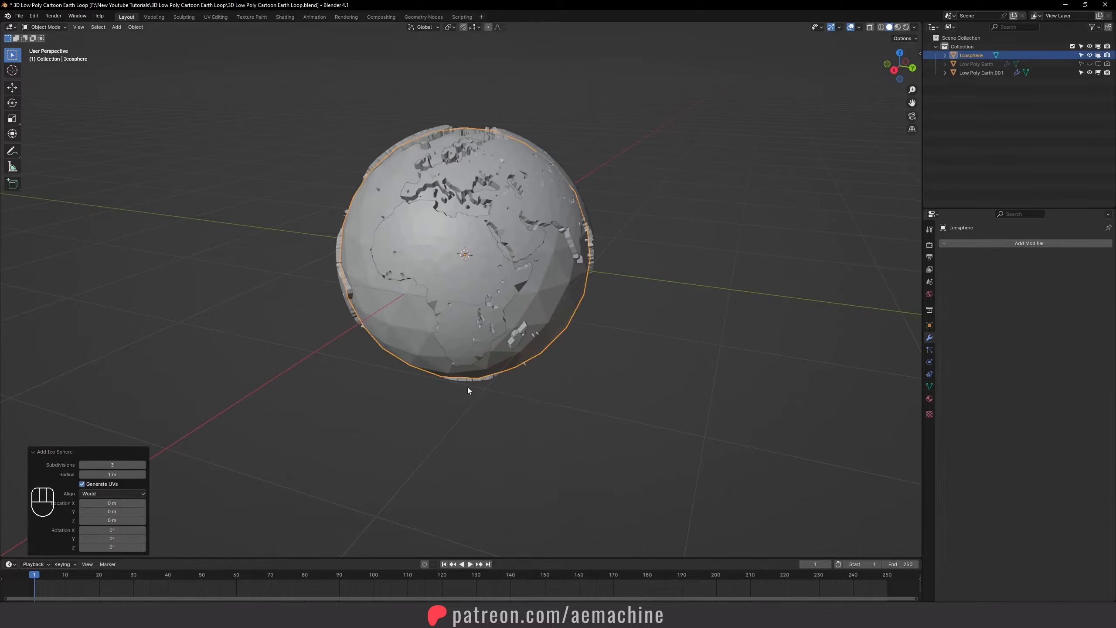
{"action": "scroll", "coordinate": [504, 369], "scroll_direction": "up", "scroll_amount": 3}
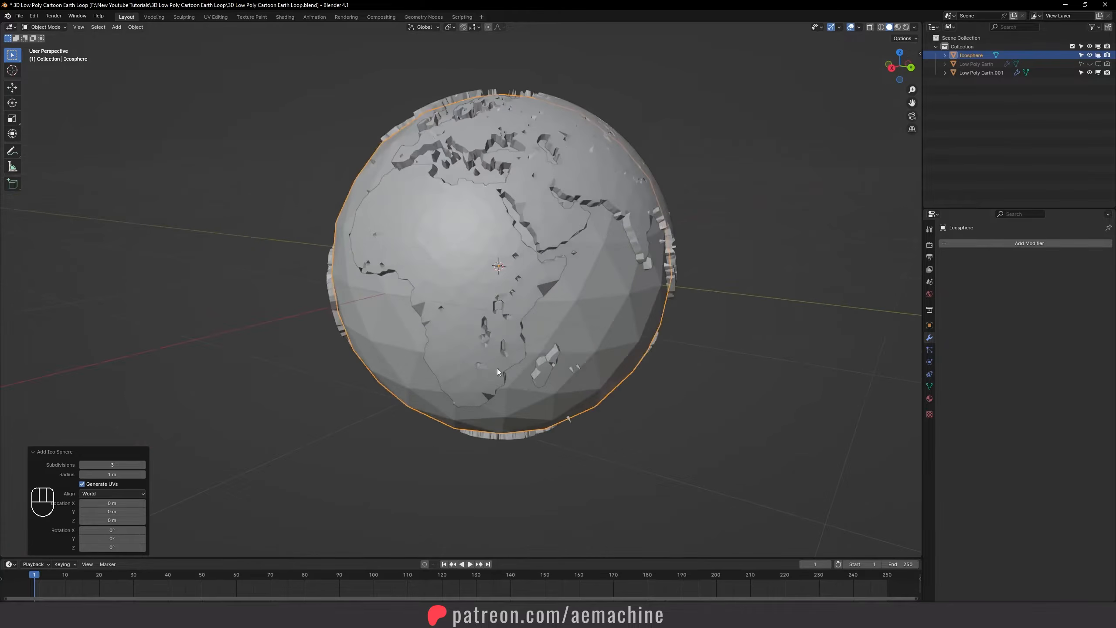
Step: Compare the new ico sphere at 2 and 3 subdivisions, ending on 3
{"action": "left_click", "coordinate": [81, 464]}
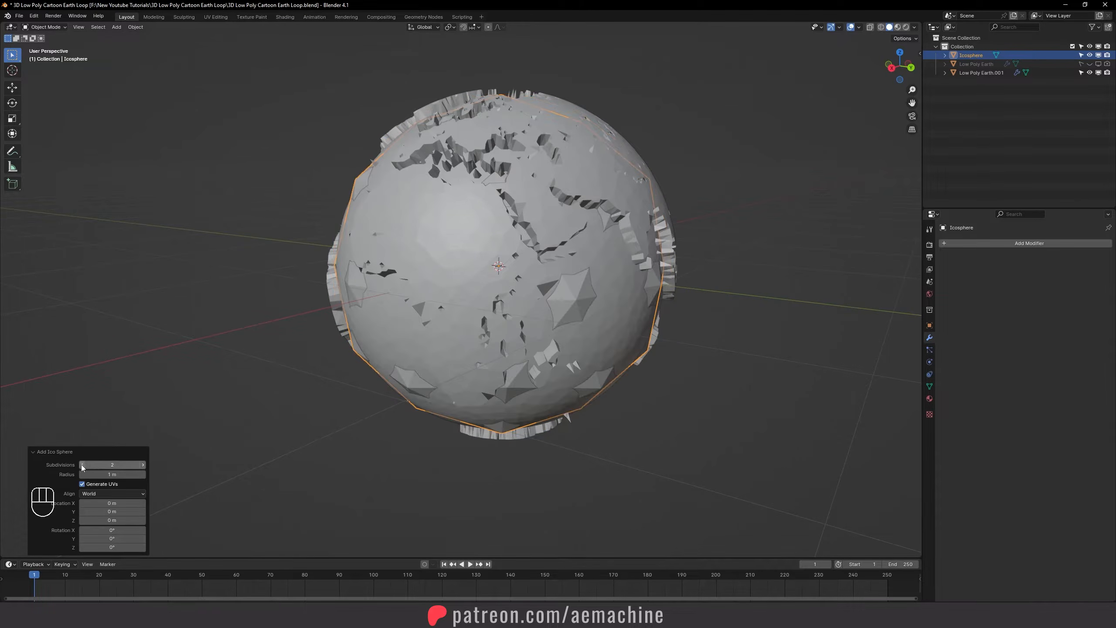
{"action": "left_click", "coordinate": [144, 467]}
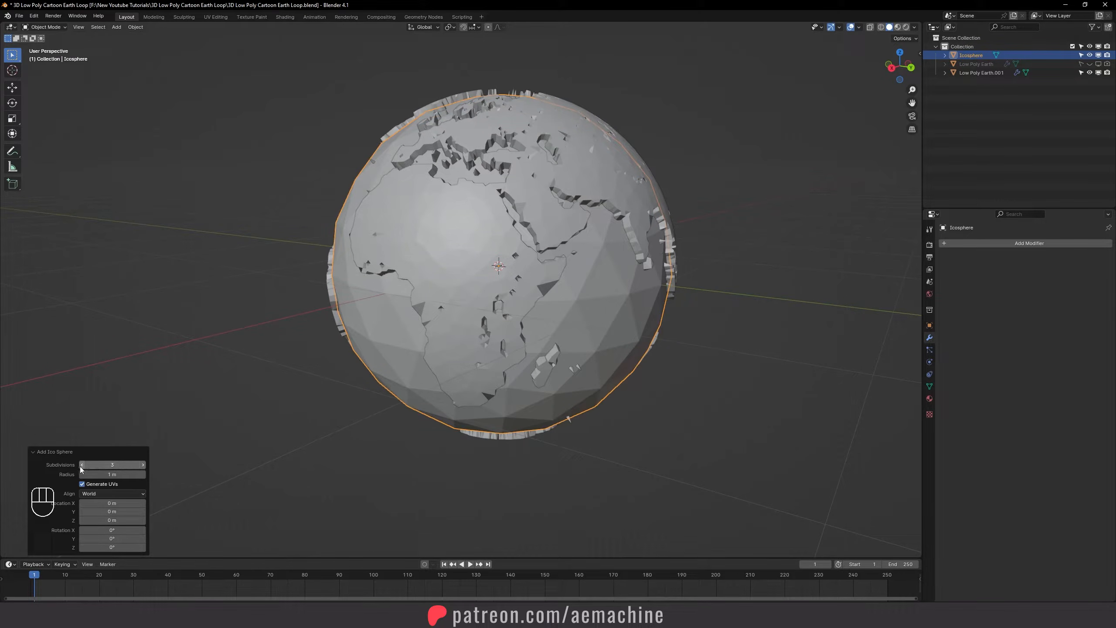
{"action": "left_click", "coordinate": [81, 465]}
{"action": "left_click", "coordinate": [144, 466]}
{"action": "scroll", "coordinate": [567, 326], "scroll_direction": "down", "scroll_amount": 3}
{"action": "middle_click_drag", "start_coordinate": [598, 322], "coordinate": [609, 326]}
{"action": "middle_click_drag", "start_coordinate": [618, 327], "coordinate": [586, 353], "text": "shift"}
{"action": "scroll", "coordinate": [584, 352], "scroll_direction": "up", "scroll_amount": 1}
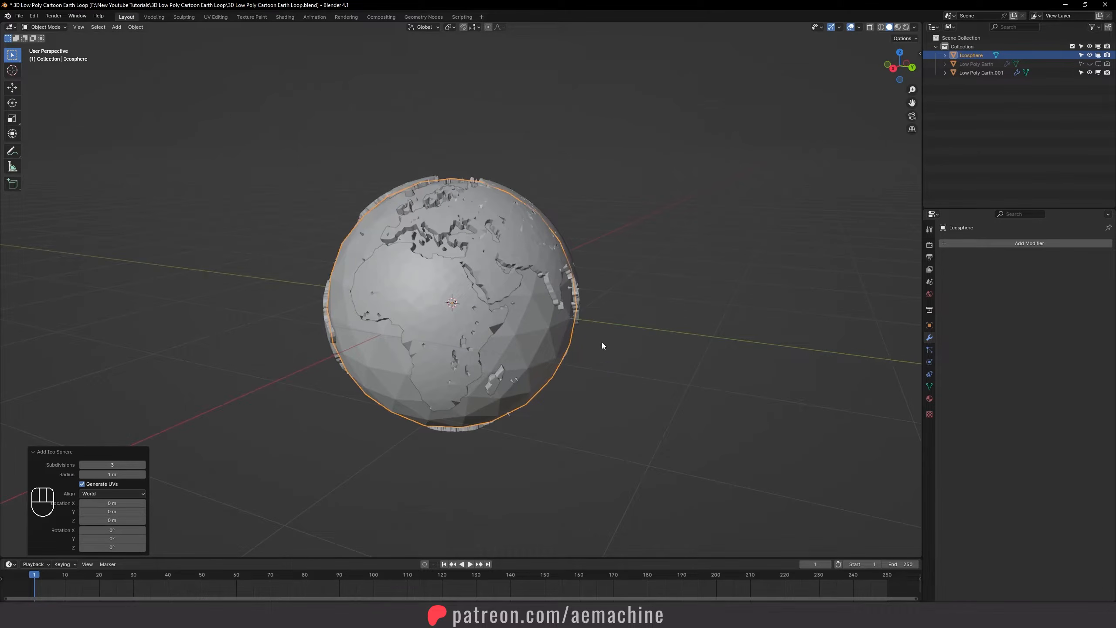
{"action": "scroll", "coordinate": [601, 345], "scroll_direction": "up", "scroll_amount": 1}
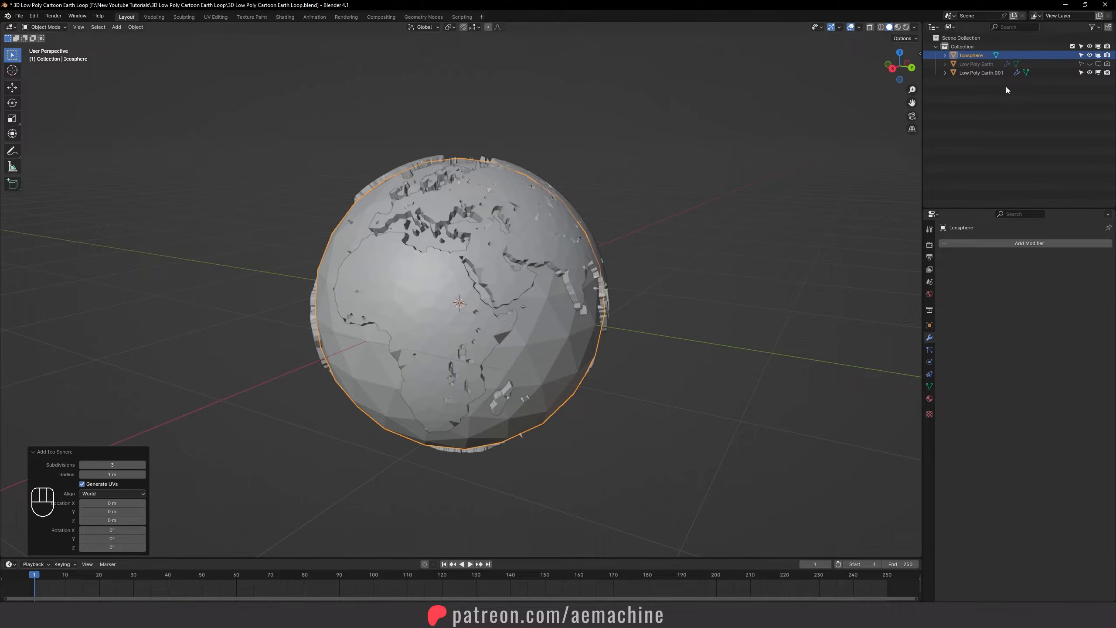
Step: Lower the Decimate ratio of the duplicate globe, Low Poly Earth.001, to 0.02
{"action": "left_click", "coordinate": [974, 75]}
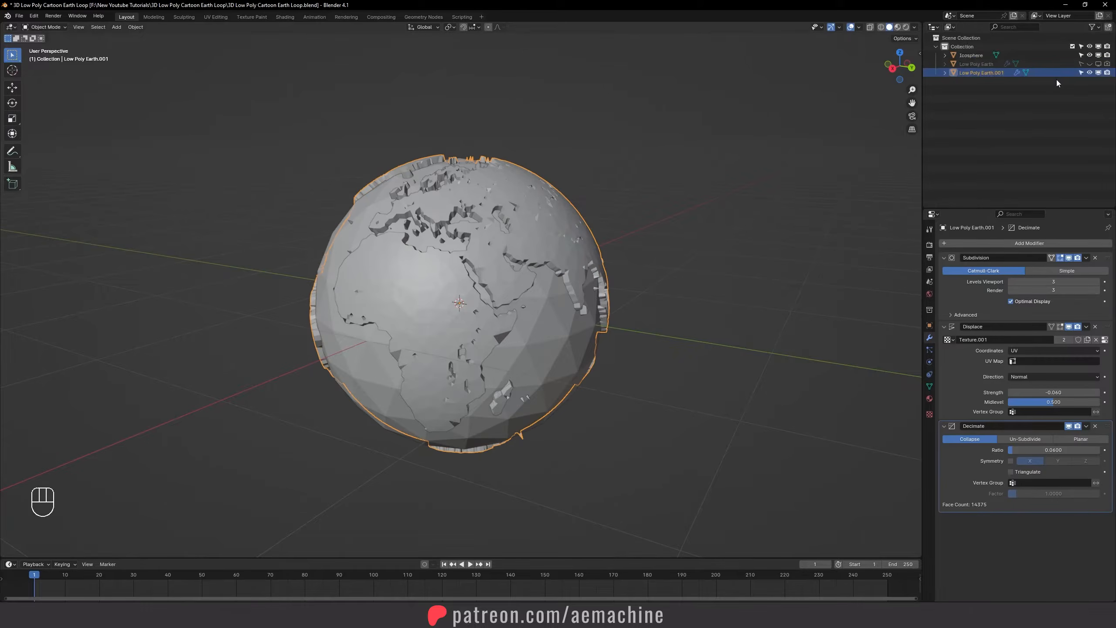
{"action": "middle_click_drag", "start_coordinate": [654, 276], "coordinate": [666, 262], "text": "shift"}
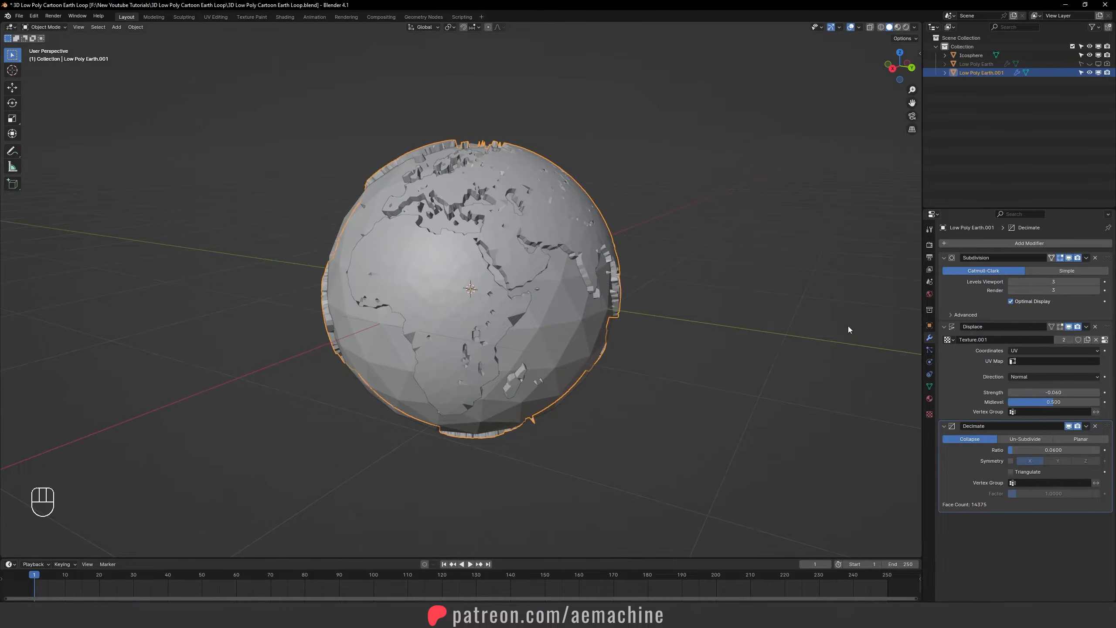
{"action": "left_click", "coordinate": [1068, 450]}
{"action": "type", "text": "0.06"}
{"action": "key", "text": "BackSpace"}
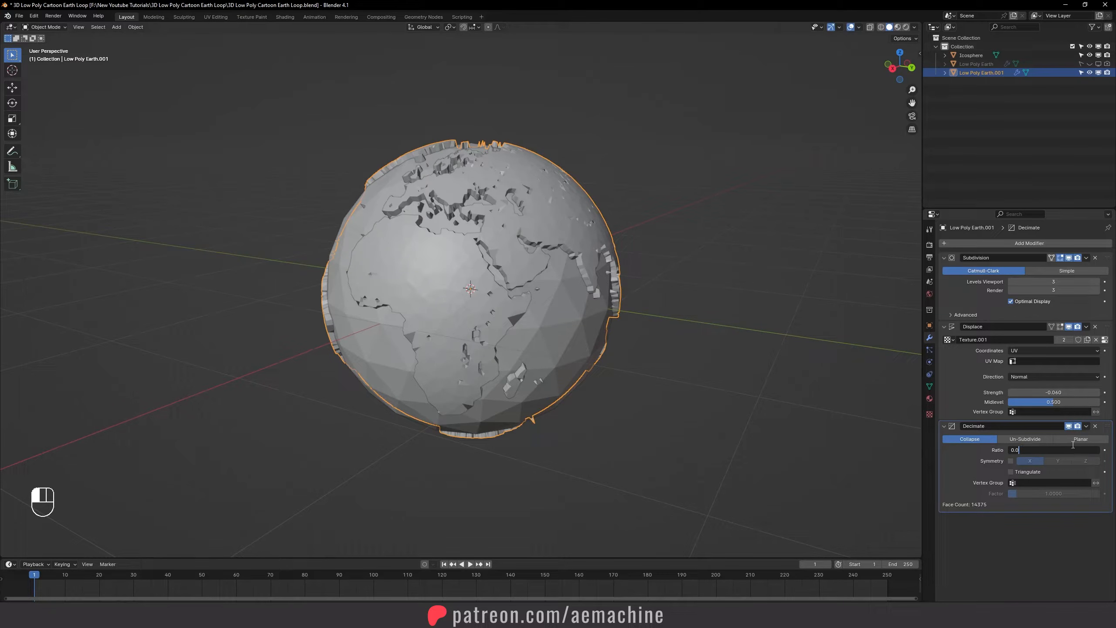
{"action": "type", "text": "4"}
{"action": "key", "text": "Return"}
{"action": "middle_click_drag", "start_coordinate": [642, 378], "coordinate": [468, 373]}
{"action": "left_click_drag", "start_coordinate": [1053, 450], "coordinate": [1030, 450]}
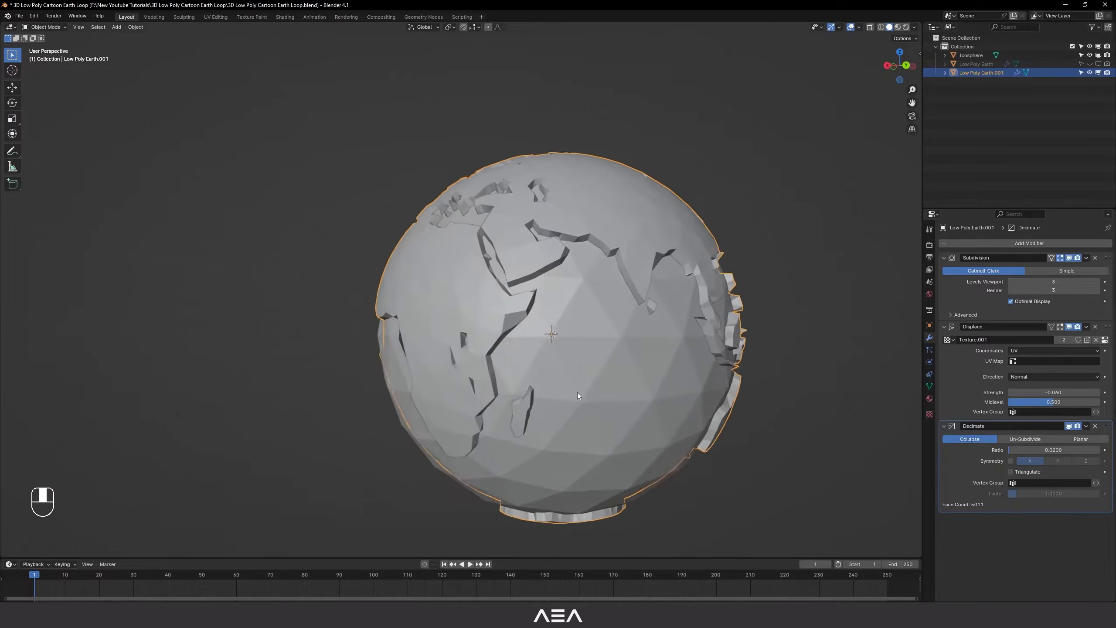
Step: Apply the duplicate globe's Subdivision, Displace and Decimate modifiers in that order
{"action": "middle_click_drag", "start_coordinate": [577, 395], "coordinate": [541, 357]}
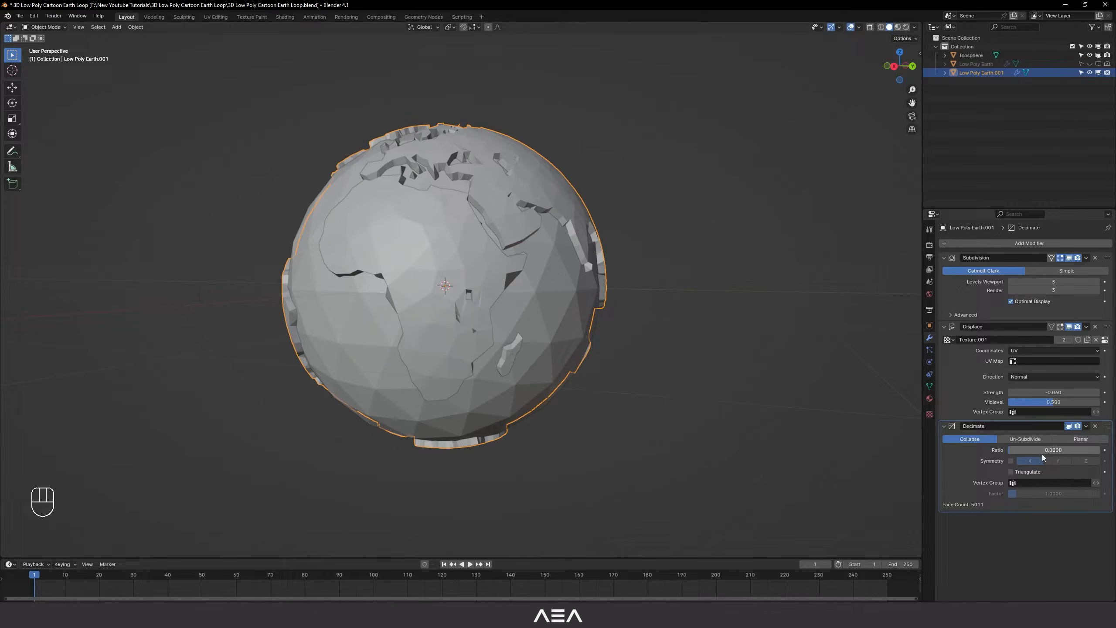
{"action": "scroll", "coordinate": [558, 364], "scroll_direction": "up", "scroll_amount": 2}
{"action": "scroll", "coordinate": [600, 344], "scroll_direction": "down", "scroll_amount": 2}
{"action": "middle_click_drag", "start_coordinate": [480, 323], "coordinate": [497, 353]}
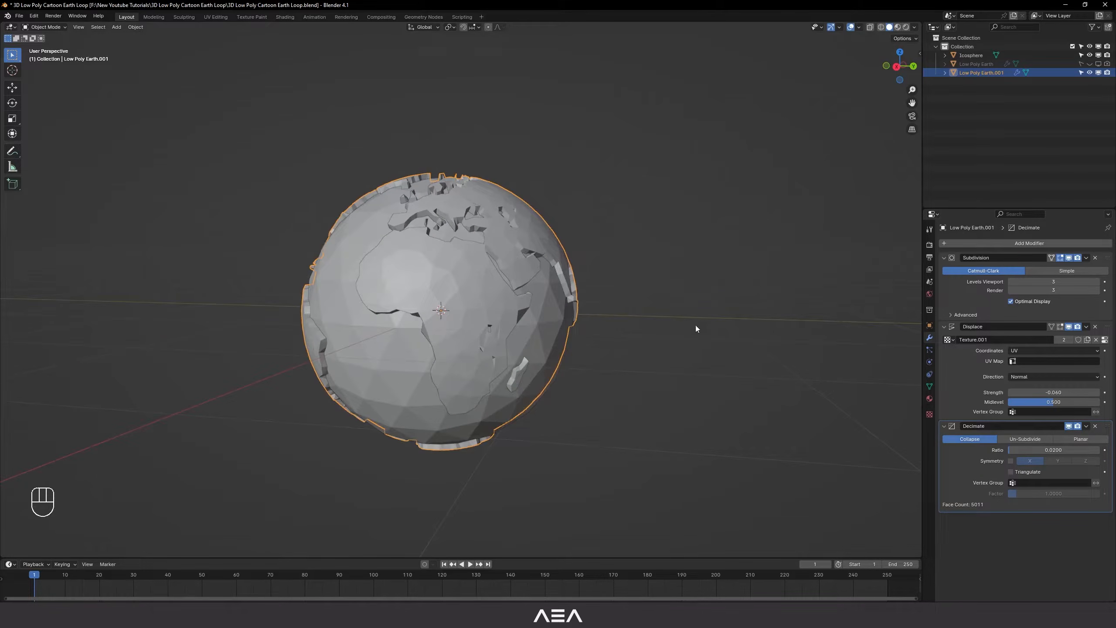
{"action": "scroll", "coordinate": [800, 327], "scroll_direction": "up", "scroll_amount": 1}
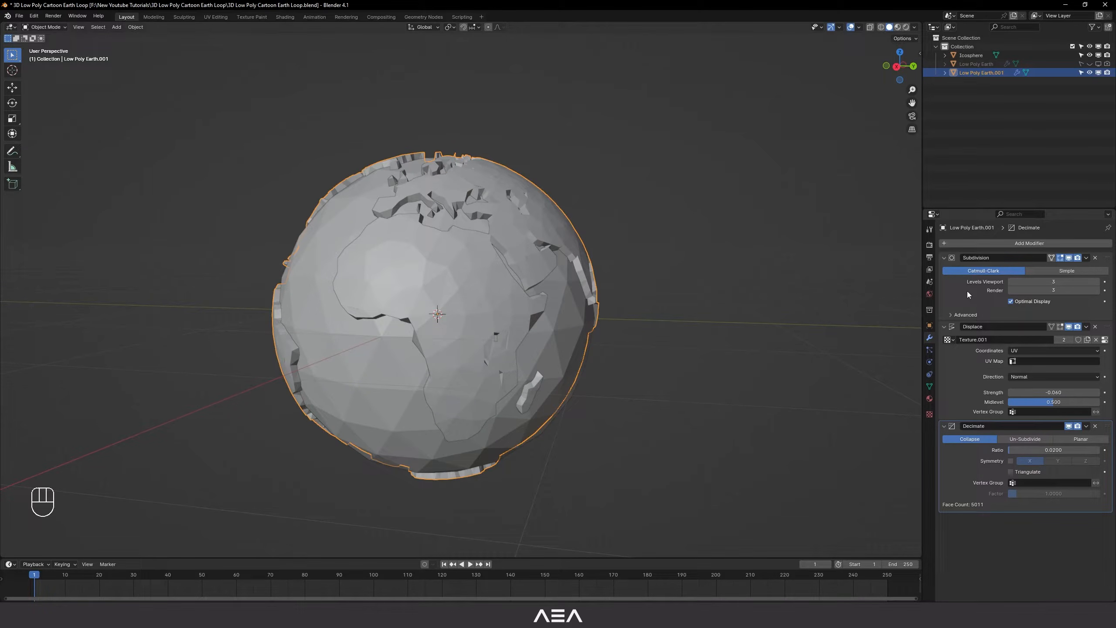
{"action": "key", "text": "ctrl"}
{"action": "key", "text": "ctrl+a"}
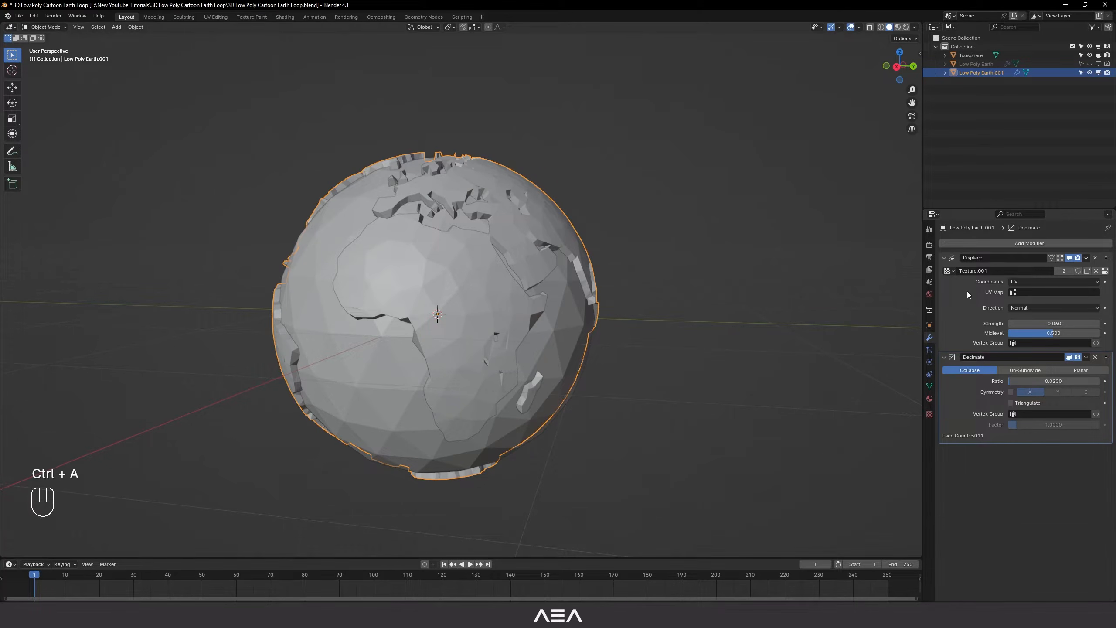
{"action": "key", "text": "ctrl"}
{"action": "key", "text": "ctrl+a"}
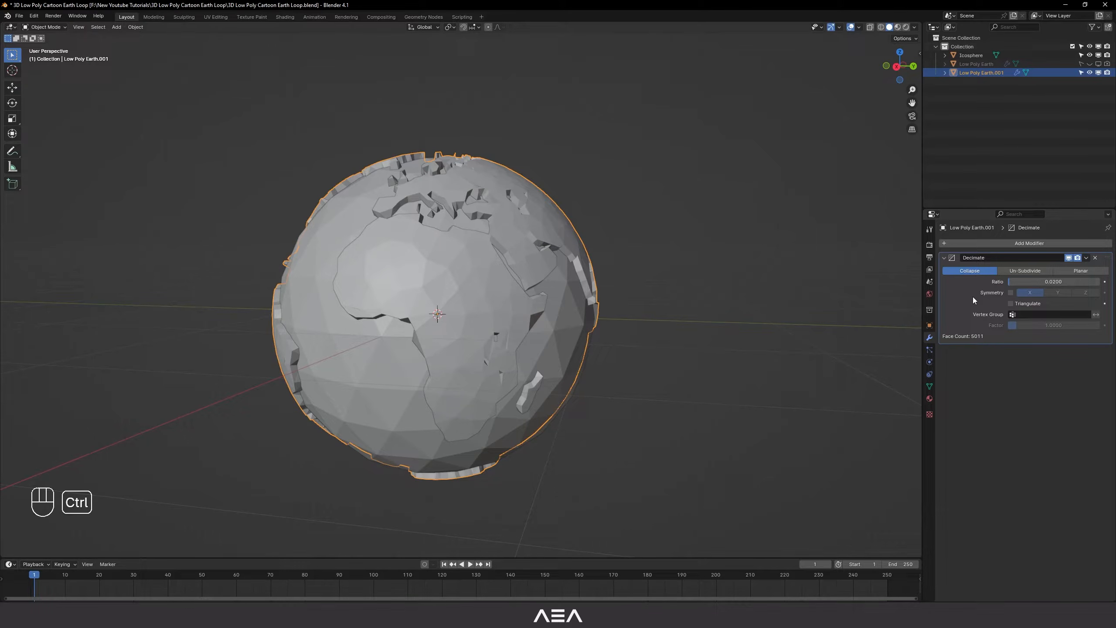
{"action": "key", "text": "ctrl+a"}
Step: Inspect the duplicate globe's low-poly mesh in Edit Mode and return to Object Mode
{"action": "middle_click_drag", "start_coordinate": [635, 333], "coordinate": [651, 355]}
{"action": "scroll", "coordinate": [651, 355], "scroll_direction": "down", "scroll_amount": 2}
{"action": "middle_click_drag", "start_coordinate": [584, 337], "coordinate": [596, 337]}
{"action": "scroll", "coordinate": [504, 307], "scroll_direction": "up", "scroll_amount": 2}
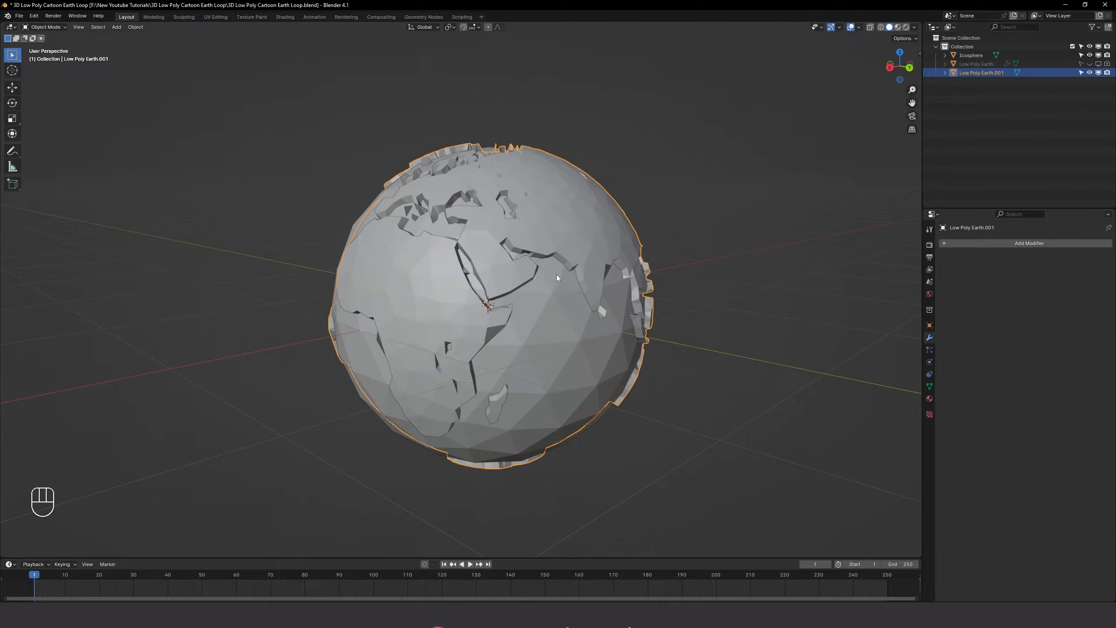
{"action": "key", "text": "Tab"}
{"action": "middle_click_drag", "start_coordinate": [557, 274], "coordinate": [580, 341]}
{"action": "key", "text": "Tab"}
Step: Rename the ico sphere as Ocean
{"action": "left_click", "coordinate": [582, 342]}
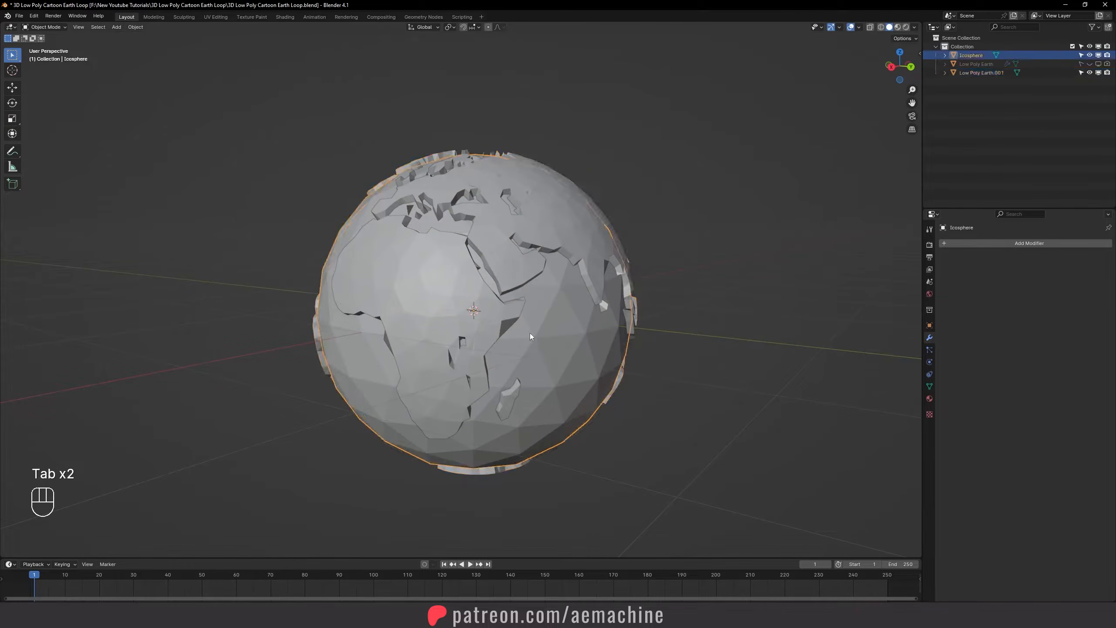
{"action": "scroll", "coordinate": [577, 352], "scroll_direction": "down", "scroll_amount": 2}
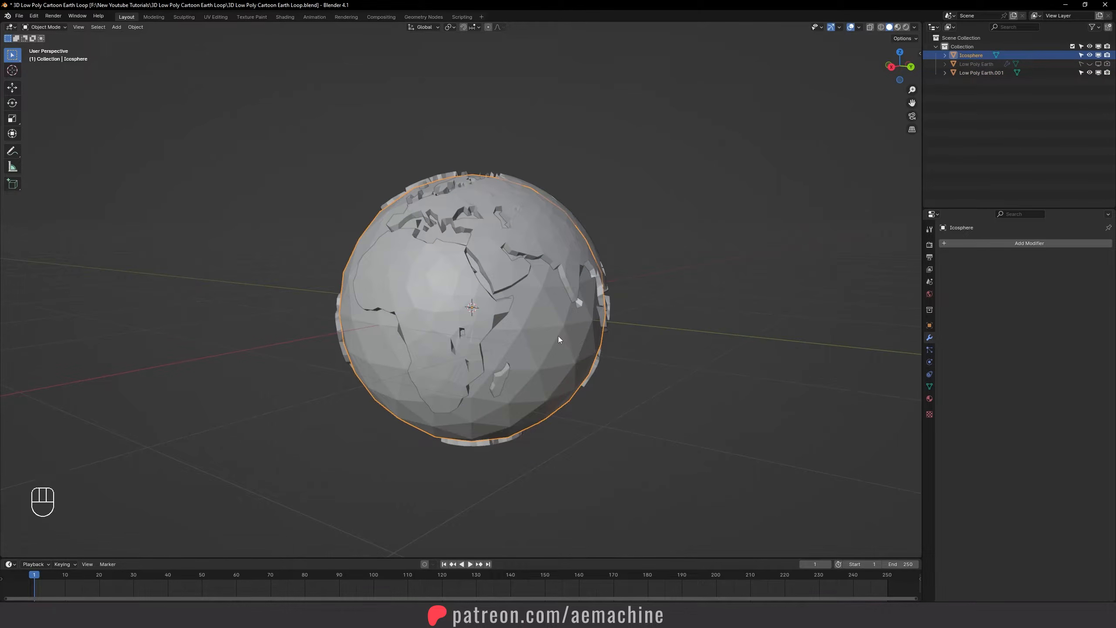
{"action": "left_click", "coordinate": [972, 56]}
{"action": "key", "text": "F2"}
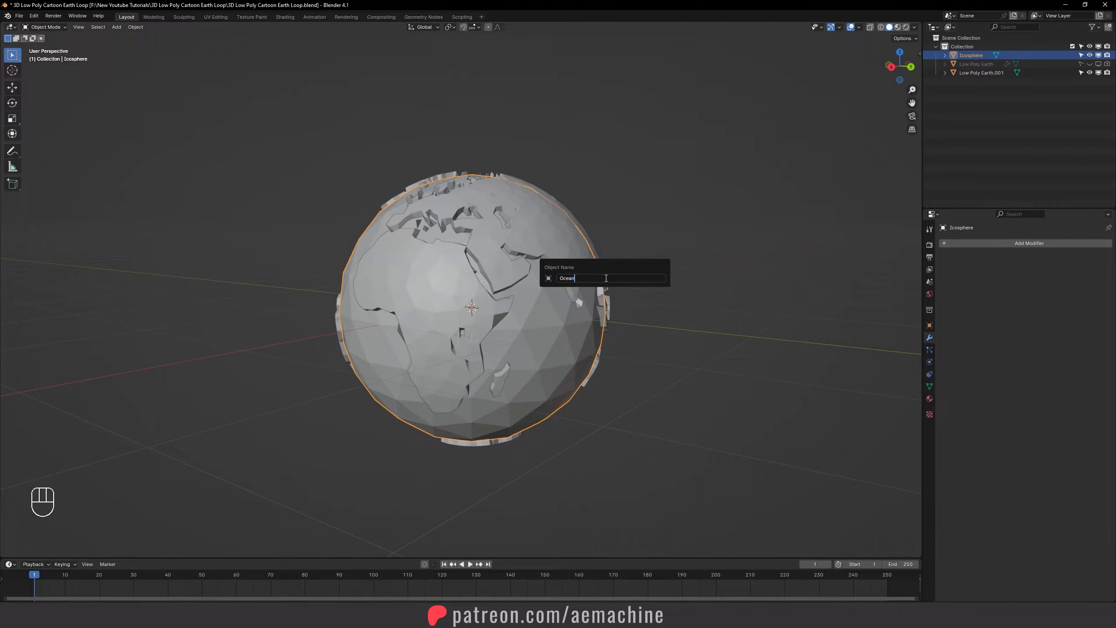
{"action": "key", "text": "Return"}
Step: Save the project file under its existing name
{"action": "scroll", "coordinate": [563, 314], "scroll_direction": "down", "scroll_amount": 3}
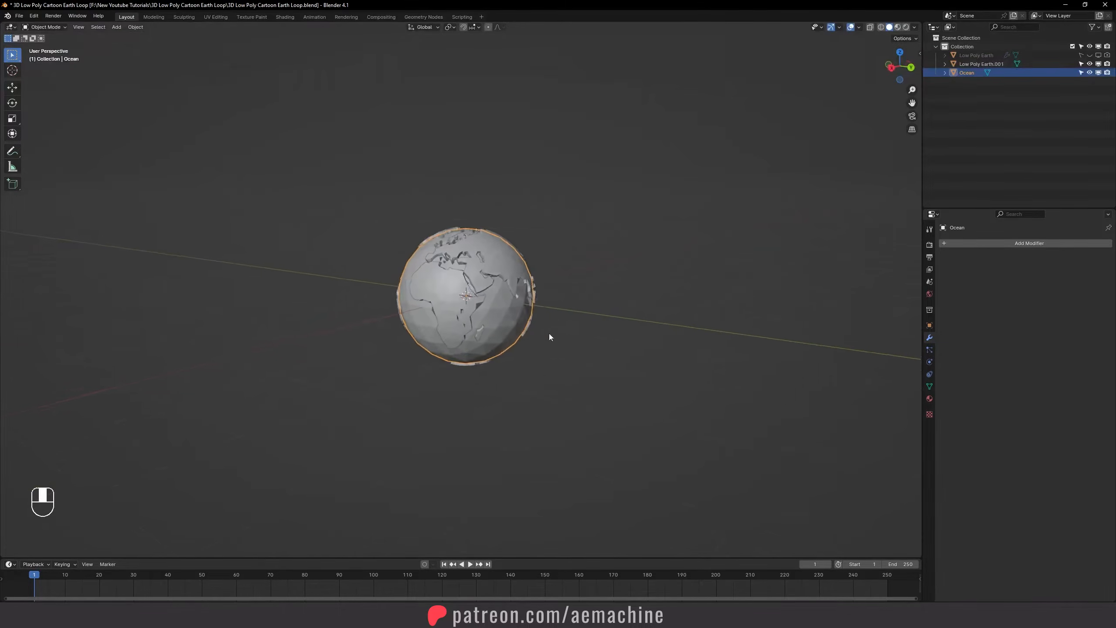
{"action": "scroll", "coordinate": [541, 333], "scroll_direction": "up", "scroll_amount": 2}
{"action": "middle_click_drag", "start_coordinate": [521, 351], "coordinate": [525, 378]}
{"action": "key", "text": "ctrl+s"}
{"action": "scroll", "coordinate": [512, 378], "scroll_direction": "down", "scroll_amount": 1}
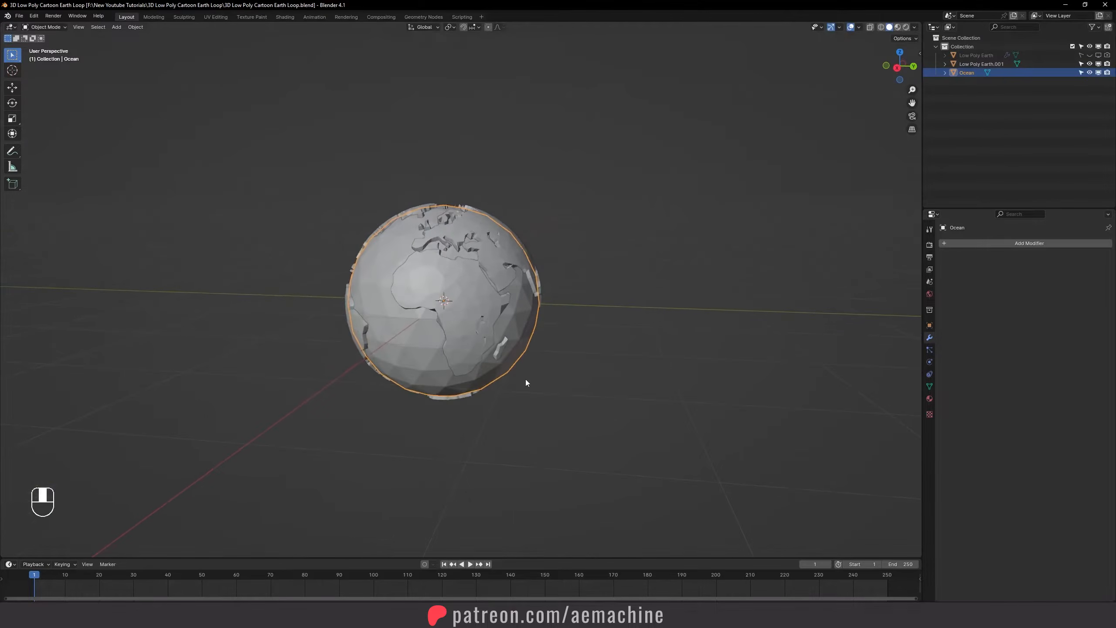
Step: In the Low Poly Earth.001 mesh, close the small four-sided hole in central Africa with two triangular faces
{"action": "scroll", "coordinate": [597, 371], "scroll_direction": "up", "scroll_amount": 5}
{"action": "mouse_move", "coordinate": [458, 302]}
{"action": "middle_mouse_down"}
{"action": "mouse_move", "coordinate": [423, 255]}
{"action": "mouse_move", "coordinate": [456, 307]}
{"action": "mouse_move", "coordinate": [491, 319]}
{"action": "mouse_move", "coordinate": [466, 319]}
{"action": "mouse_move", "coordinate": [455, 305]}
{"action": "middle_mouse_up"}
{"action": "scroll", "coordinate": [455, 307], "scroll_direction": "down", "scroll_amount": 3}
{"action": "left_click", "coordinate": [454, 303]}
{"action": "key", "text": "Tab"}
{"action": "scroll", "coordinate": [442, 281], "scroll_direction": "up", "scroll_amount": 3}
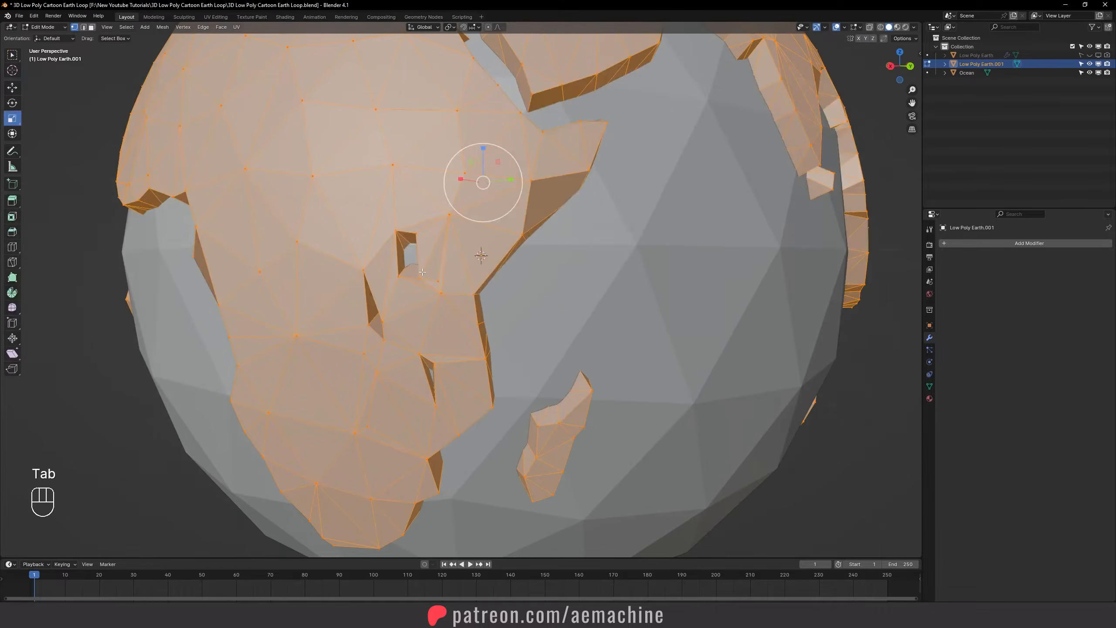
{"action": "scroll", "coordinate": [441, 289], "scroll_direction": "up", "scroll_amount": 3}
{"action": "left_click", "coordinate": [433, 263]}
{"action": "left_click", "coordinate": [437, 343], "text": "shift"}
{"action": "left_click", "coordinate": [469, 267], "text": "shift"}
{"action": "key", "text": "f"}
{"action": "left_click", "coordinate": [472, 270]}
{"action": "left_click", "coordinate": [476, 347], "text": "shift"}
{"action": "left_click", "coordinate": [438, 343], "text": "shift"}
{"action": "key", "text": "f"}
Step: Fill the narrow triangular gap beside the patched hole in central Africa with a face
{"action": "middle_click_drag", "start_coordinate": [487, 293], "coordinate": [520, 341]}
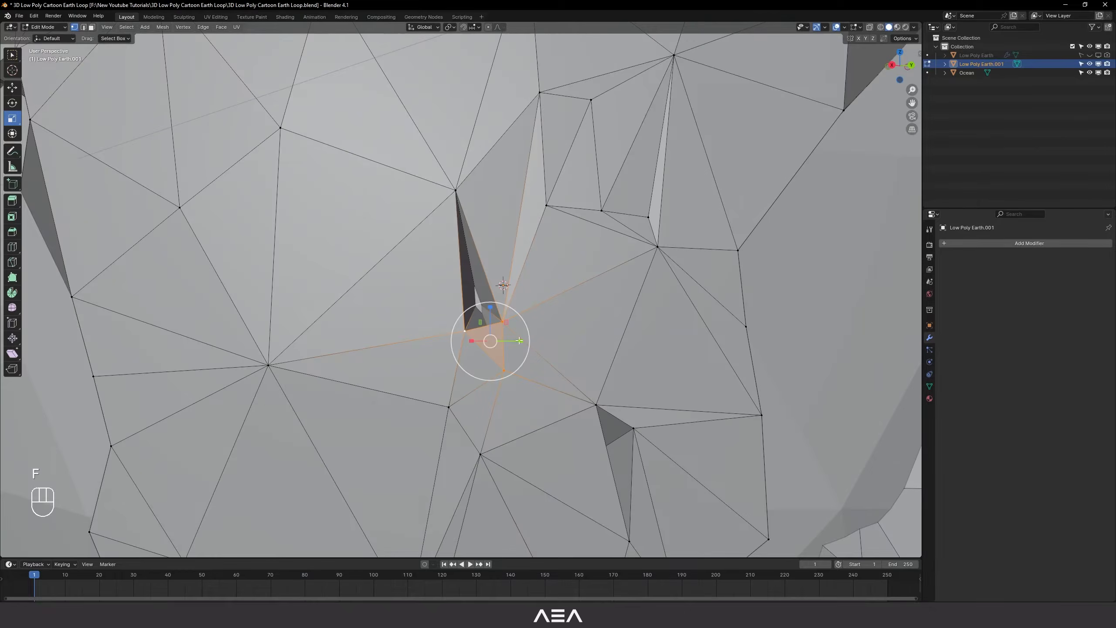
{"action": "left_click", "coordinate": [502, 320]}
{"action": "left_click", "coordinate": [457, 190], "text": "shift"}
{"action": "left_click", "coordinate": [465, 331], "text": "shift"}
{"action": "key", "text": "f"}
{"action": "scroll", "coordinate": [551, 321], "scroll_direction": "down", "scroll_amount": 3}
{"action": "middle_click_drag", "start_coordinate": [545, 351], "coordinate": [537, 345]}
{"action": "scroll", "coordinate": [537, 345], "scroll_direction": "up", "scroll_amount": 1}
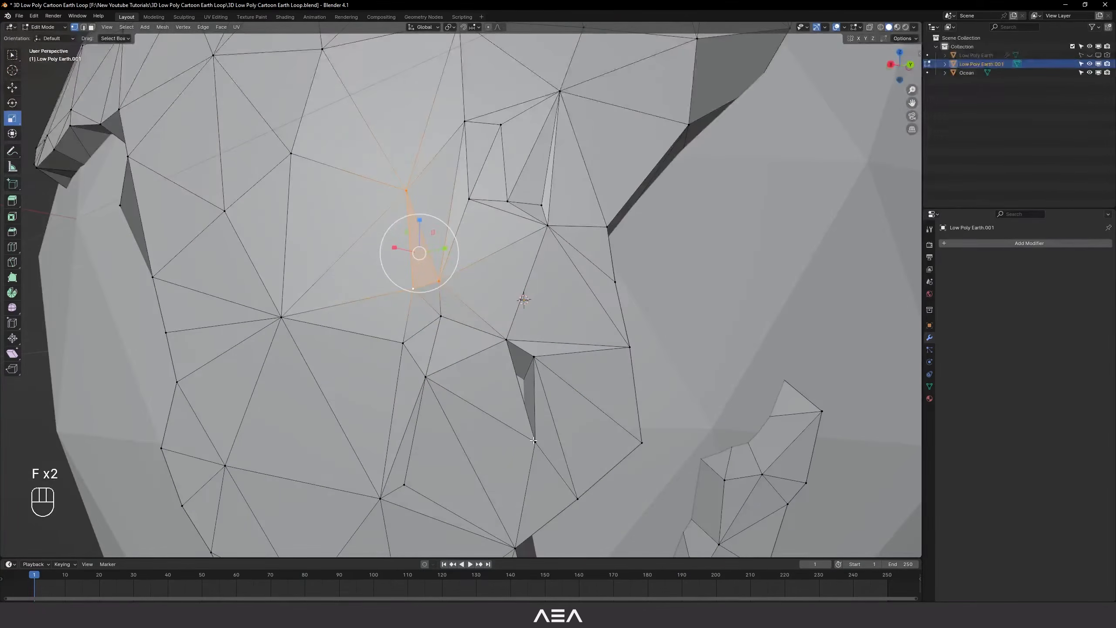
Step: Fill the small triangular hole in southeastern Africa with a face across its three corner vertices
{"action": "left_click", "coordinate": [534, 441]}
{"action": "left_click", "coordinate": [507, 340], "text": "shift"}
{"action": "left_click", "coordinate": [534, 356], "text": "shift"}
{"action": "key", "text": "f"}
{"action": "scroll", "coordinate": [527, 352], "scroll_direction": "down", "scroll_amount": 4}
Step: Fill further gaps in the continent surface with new faces and leave mesh editing
{"action": "middle_click_drag", "start_coordinate": [272, 327], "coordinate": [444, 352]}
{"action": "key", "text": "f"}
{"action": "key", "text": "f"}
{"action": "key", "text": "f"}
{"action": "key", "text": "f"}
{"action": "key", "text": "Tab"}
{"action": "scroll", "coordinate": [451, 336], "scroll_direction": "down", "scroll_amount": 5}
Step: Try to connect two vertices across a gap in the continent mesh, and undo the attempt
{"action": "scroll", "coordinate": [452, 308], "scroll_direction": "up", "scroll_amount": 8}
{"action": "key", "text": "Tab"}
{"action": "key", "text": "3"}
{"action": "key", "text": "3"}
{"action": "key", "text": "1"}
{"action": "left_click", "coordinate": [406, 208]}
{"action": "left_click", "coordinate": [420, 313], "text": "shift"}
{"action": "key", "text": "f"}
{"action": "key", "text": "ctrl+z"}
{"action": "key", "text": "Tab"}
{"action": "key", "text": "Tab"}
{"action": "key", "text": "Tab"}
Step: Bridge and fill the narrow inland gap in North America with new faces
{"action": "scroll", "coordinate": [508, 360], "scroll_direction": "down", "scroll_amount": 6}
{"action": "middle_click_drag", "start_coordinate": [508, 359], "coordinate": [562, 350]}
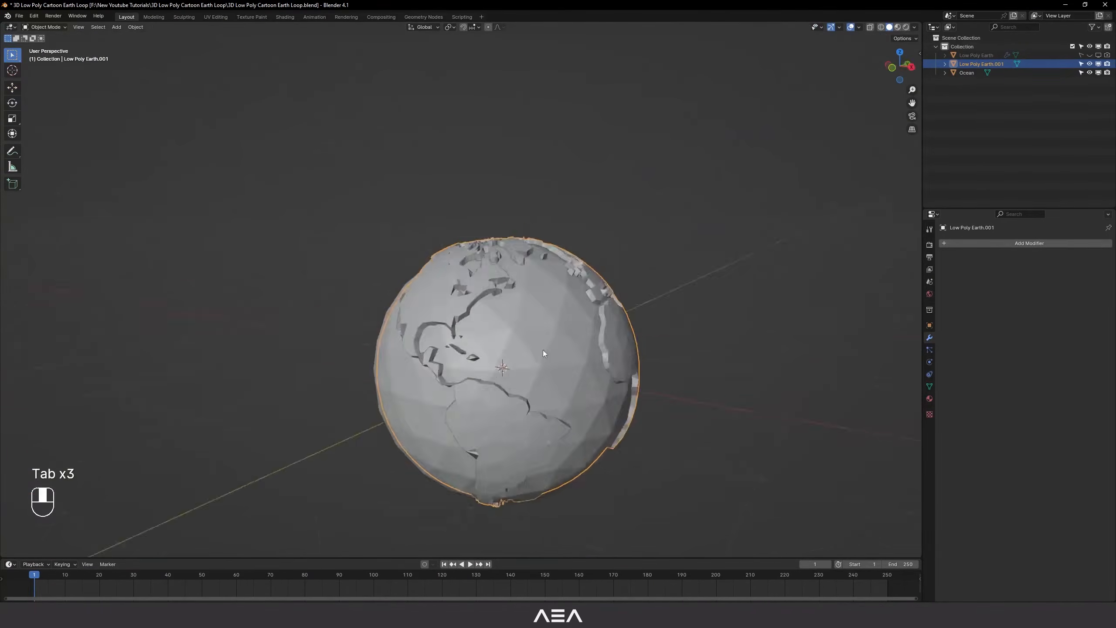
{"action": "key", "text": "Tab"}
{"action": "scroll", "coordinate": [527, 343], "scroll_direction": "up", "scroll_amount": 8}
{"action": "key", "text": "f"}
{"action": "scroll", "coordinate": [523, 316], "scroll_direction": "up", "scroll_amount": 2}
{"action": "left_click", "coordinate": [529, 349], "text": "shift"}
{"action": "left_click", "coordinate": [436, 311], "text": "shift"}
{"action": "key", "text": "f"}
{"action": "key", "text": "f"}
{"action": "left_click", "coordinate": [394, 259]}
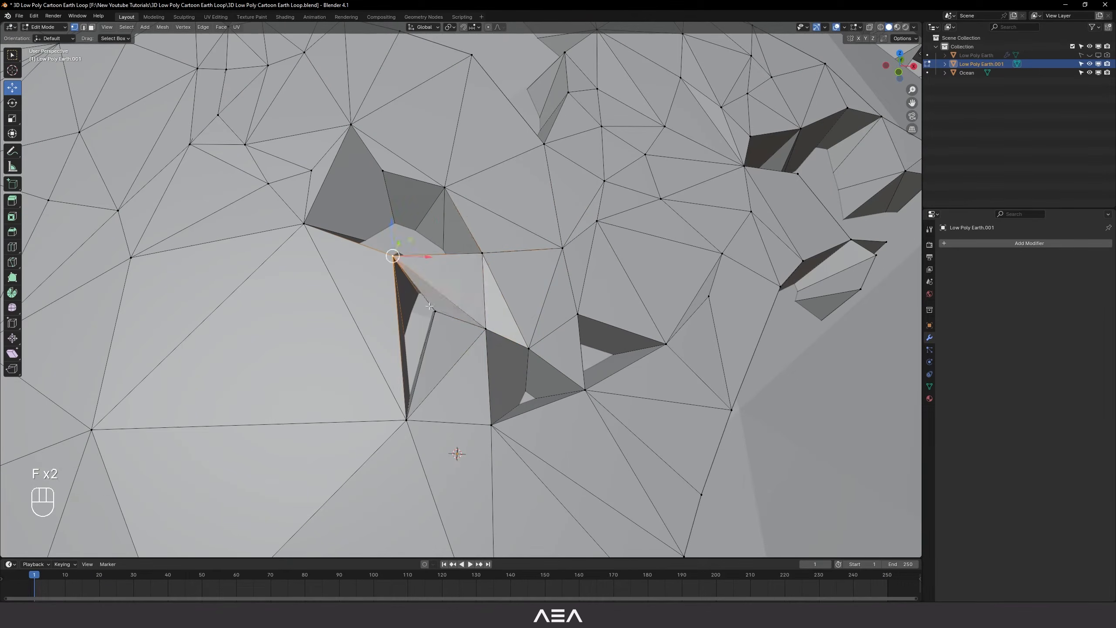
{"action": "key", "text": "f"}
Step: Close the remaining openings next to North America's narrow inland gap with faces
{"action": "middle_click_drag", "start_coordinate": [431, 374], "coordinate": [387, 361]}
{"action": "left_click", "coordinate": [381, 391]}
{"action": "key", "text": "f"}
{"action": "left_click", "coordinate": [506, 372]}
{"action": "key", "text": "f"}
Step: Fill the adjoining triangular hole in North America with faces and return to Object Mode
{"action": "scroll", "coordinate": [505, 334], "scroll_direction": "down", "scroll_amount": 3}
{"action": "left_click", "coordinate": [251, 200], "text": "shift"}
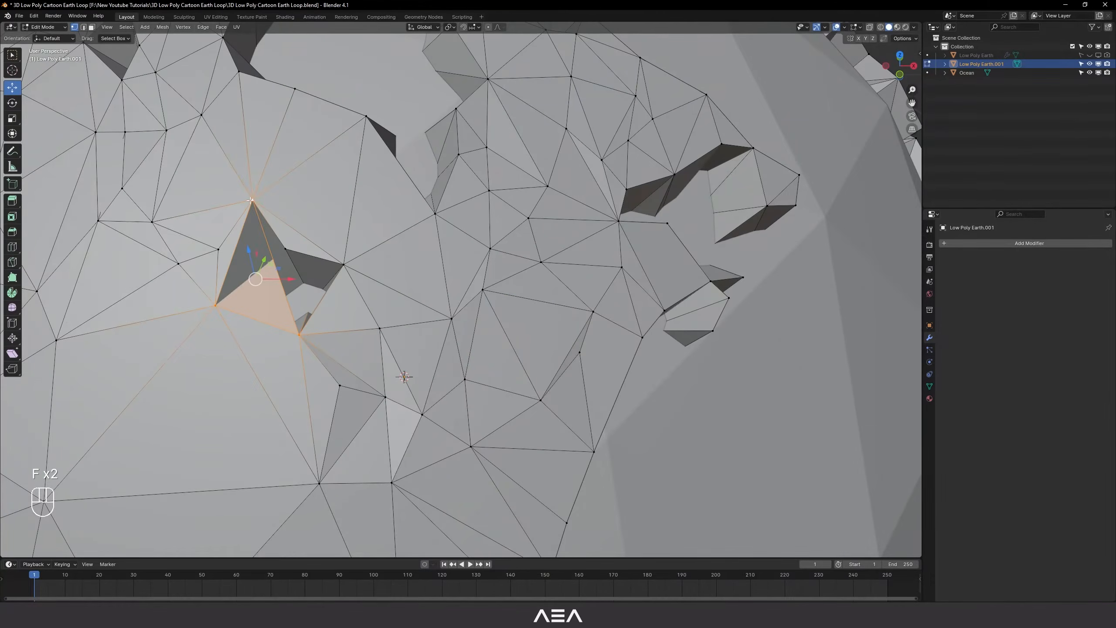
{"action": "middle_click_drag", "start_coordinate": [250, 200], "coordinate": [308, 206]}
{"action": "key", "text": "f"}
{"action": "key", "text": "f"}
{"action": "key", "text": "f"}
{"action": "key", "text": "Tab"}
{"action": "scroll", "coordinate": [527, 352], "scroll_direction": "down", "scroll_amount": 8}
{"action": "middle_click_drag", "start_coordinate": [625, 394], "coordinate": [378, 315]}
Step: Close the isolated inland hole in Asia with several triangular faces
{"action": "key", "text": "Tab"}
{"action": "scroll", "coordinate": [505, 365], "scroll_direction": "up", "scroll_amount": 6}
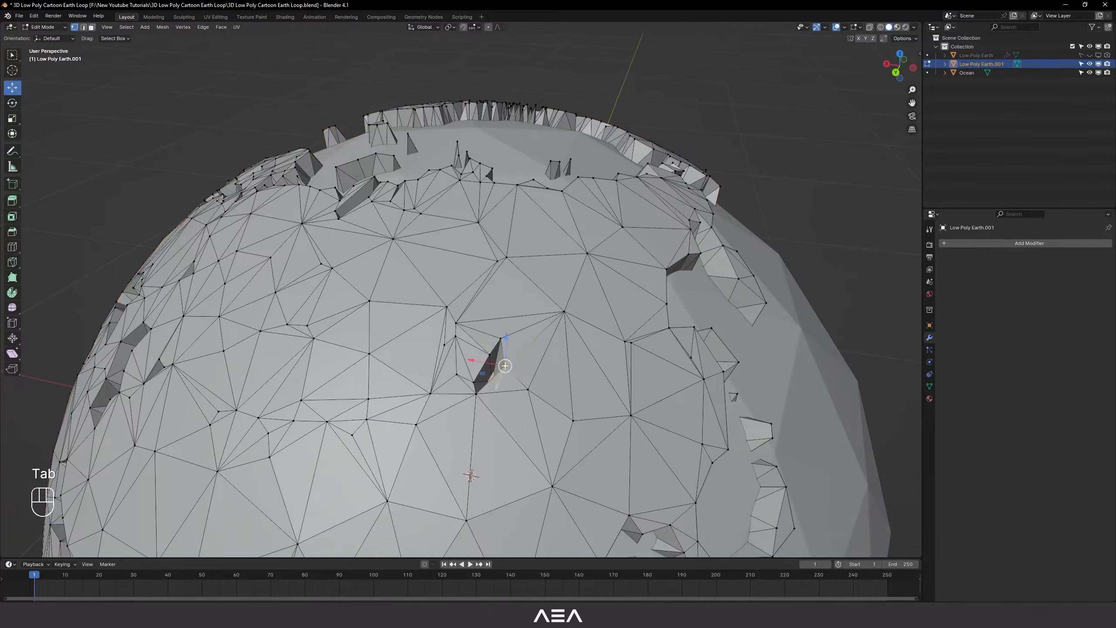
{"action": "left_click", "coordinate": [506, 365]}
{"action": "scroll", "coordinate": [501, 352], "scroll_direction": "up", "scroll_amount": 3}
{"action": "left_click", "coordinate": [478, 269], "text": "shift"}
{"action": "key", "text": "f"}
{"action": "left_click", "coordinate": [477, 266], "text": "shift"}
{"action": "key", "text": "f"}
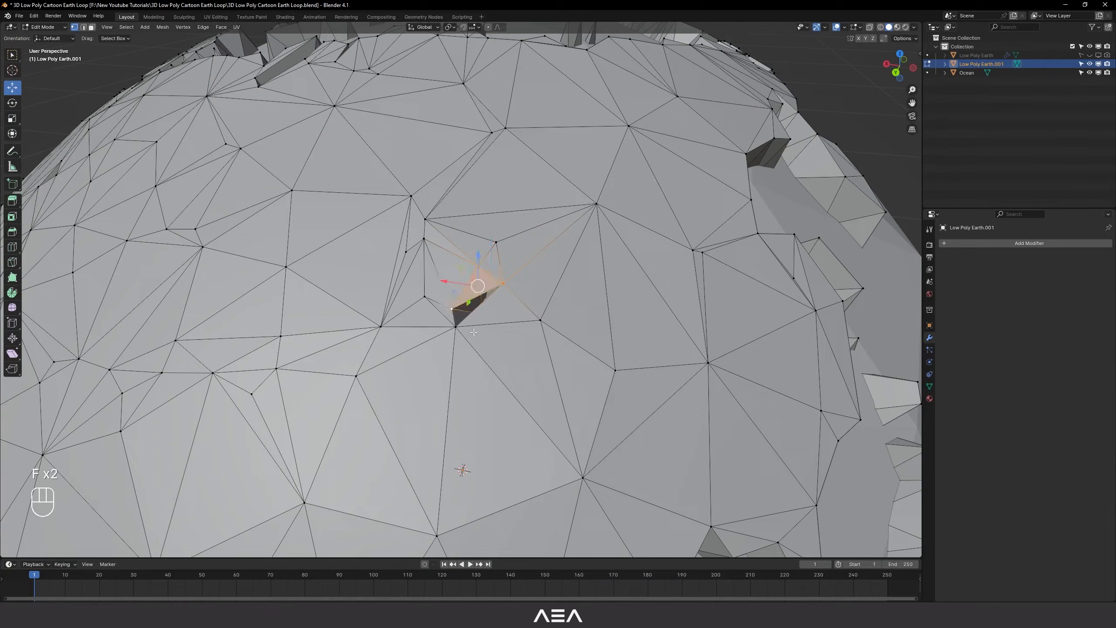
{"action": "left_click", "coordinate": [455, 329]}
{"action": "left_click", "coordinate": [452, 311], "text": "shift"}
{"action": "key", "text": "f"}
Step: Leave mesh editing and save the project with the patched continents
{"action": "scroll", "coordinate": [457, 311], "scroll_direction": "down", "scroll_amount": 8}
{"action": "key", "text": "Tab"}
{"action": "middle_click_drag", "start_coordinate": [462, 310], "coordinate": [591, 344]}
{"action": "key", "text": "ctrl+s"}
{"action": "scroll", "coordinate": [591, 345], "scroll_direction": "up", "scroll_amount": 2}
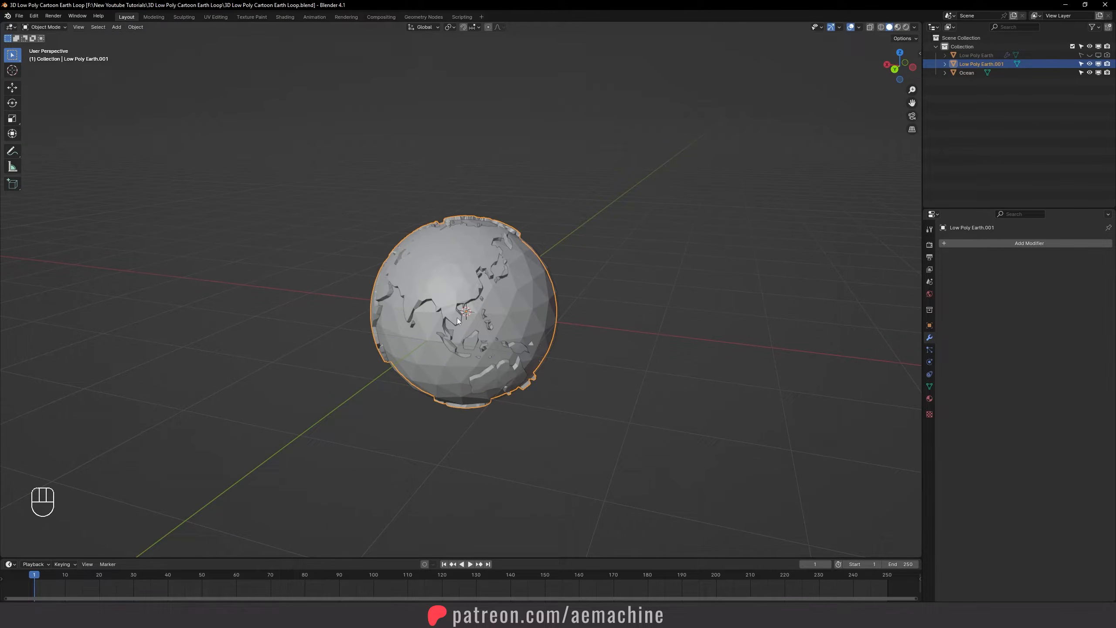
{"action": "scroll", "coordinate": [459, 317], "scroll_direction": "up", "scroll_amount": 2}
{"action": "middle_click_drag", "start_coordinate": [437, 244], "coordinate": [534, 299]}
{"action": "scroll", "coordinate": [536, 314], "scroll_direction": "down", "scroll_amount": 2}
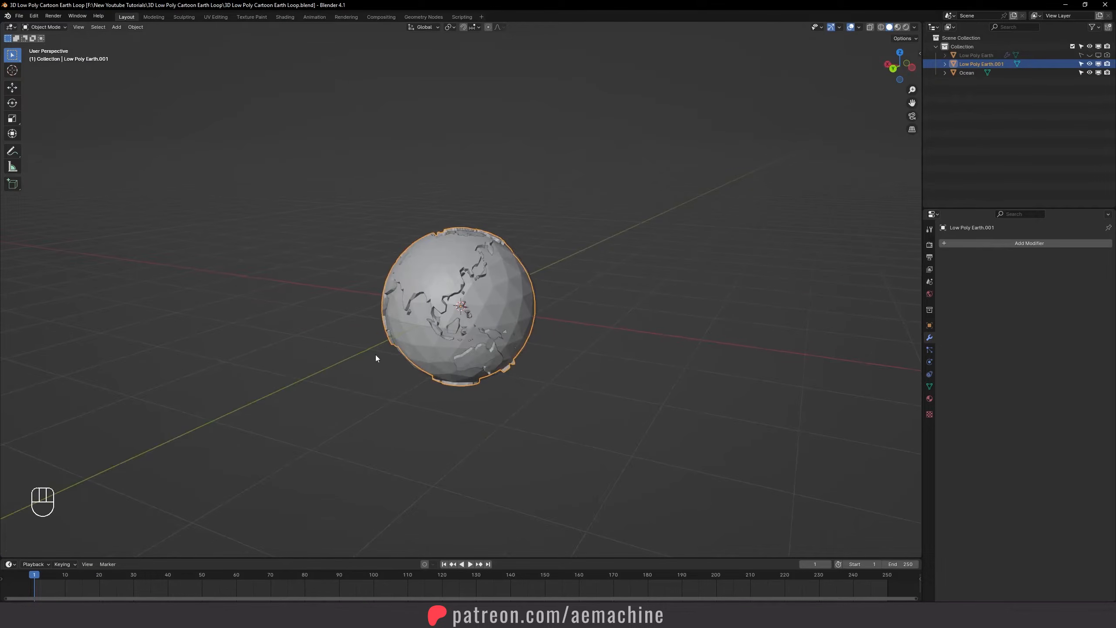
{"action": "left_click", "coordinate": [83, 616]}
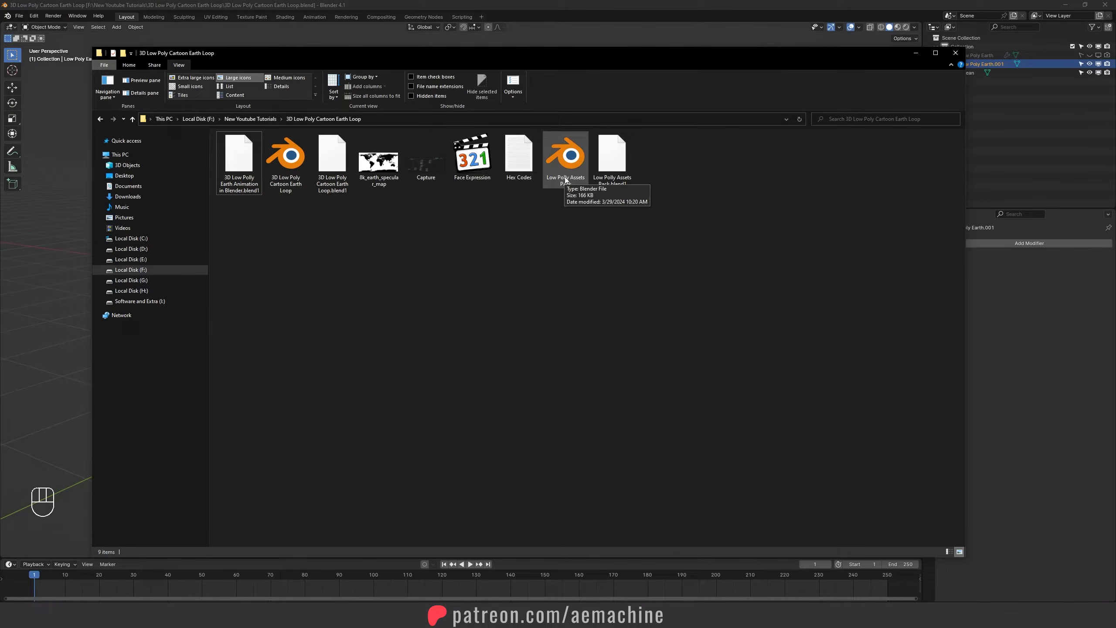
{"action": "left_click_drag", "start_coordinate": [567, 180], "coordinate": [29, 345]}
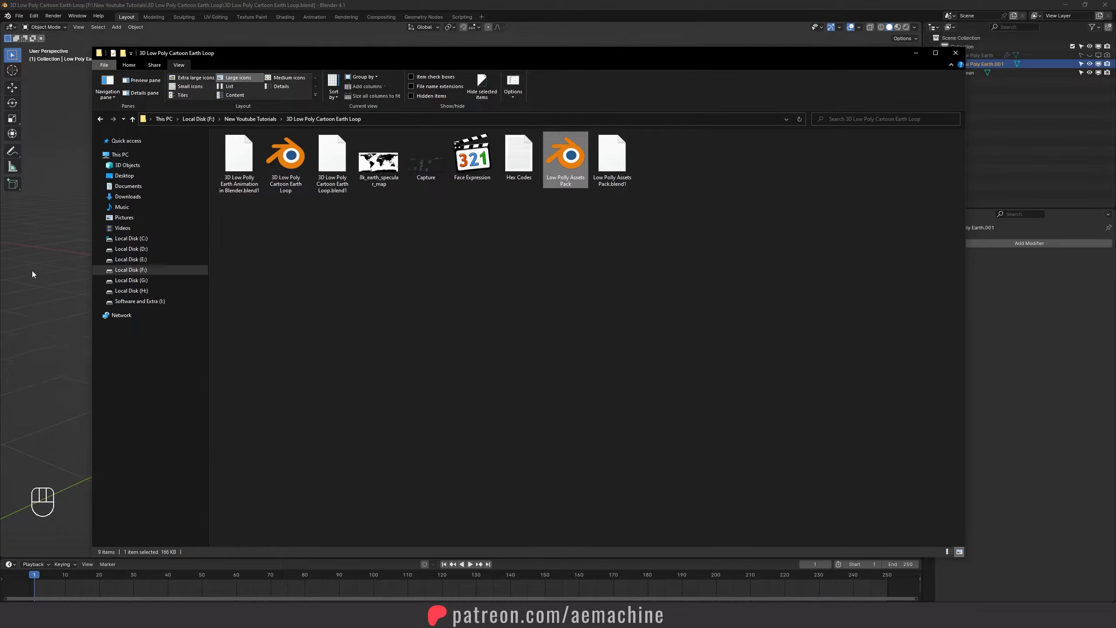
{"action": "left_click", "coordinate": [650, 290]}
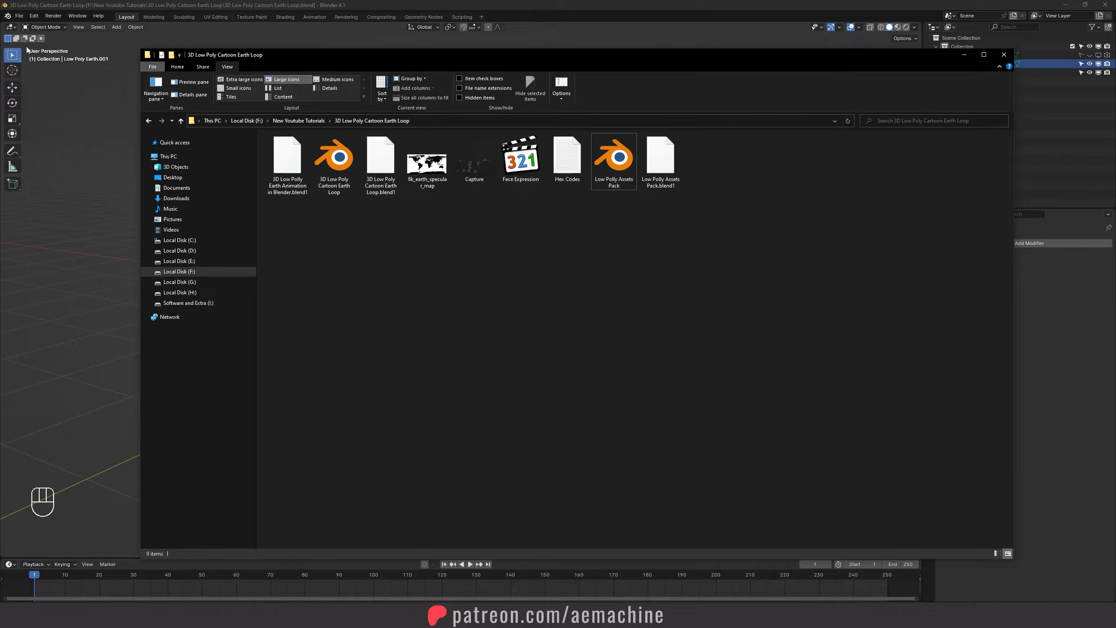
Step: Append the Clouds and Trees collections from the Low Polly Assets Pack file into the main Scene Collection
{"action": "left_click", "coordinate": [18, 17]}
{"action": "left_click", "coordinate": [34, 120]}
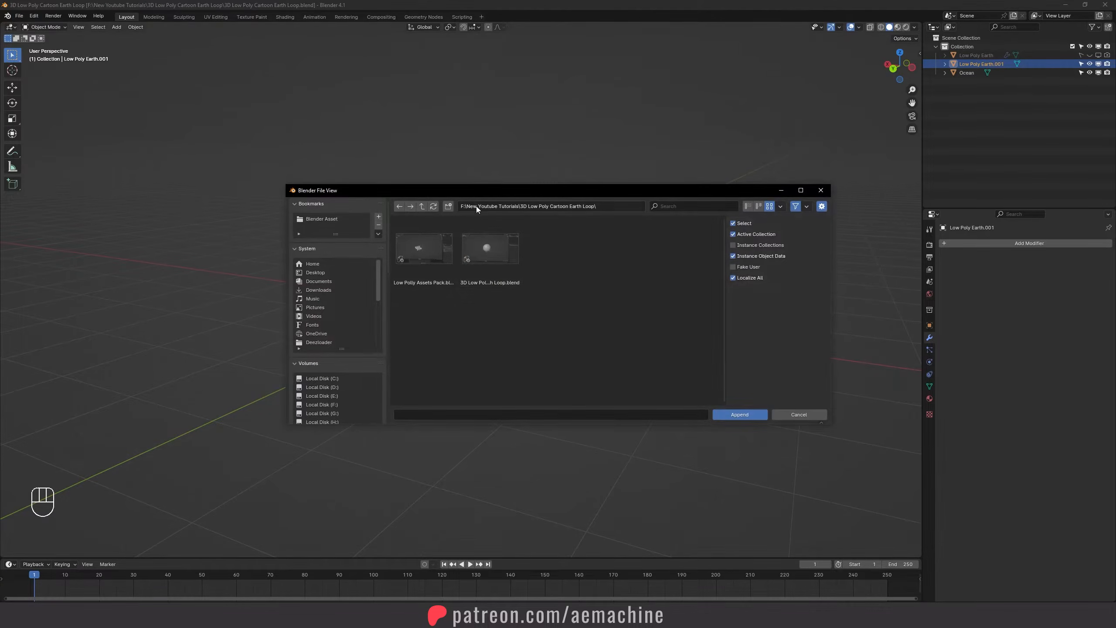
{"action": "left_click", "coordinate": [428, 263]}
{"action": "double_click", "coordinate": [429, 262]}
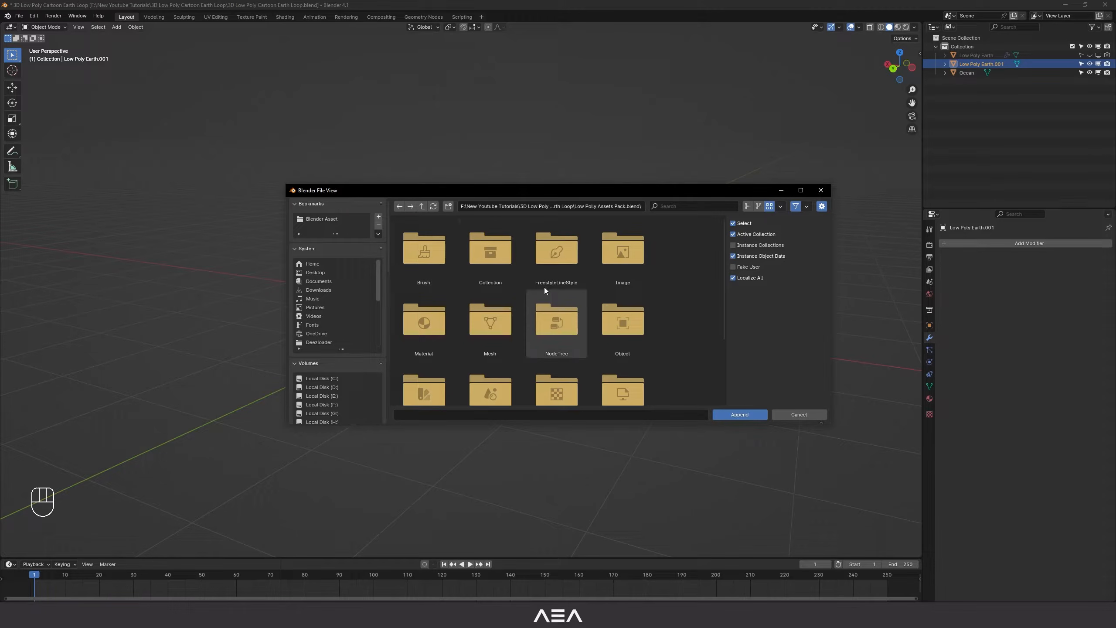
{"action": "double_click", "coordinate": [496, 262]}
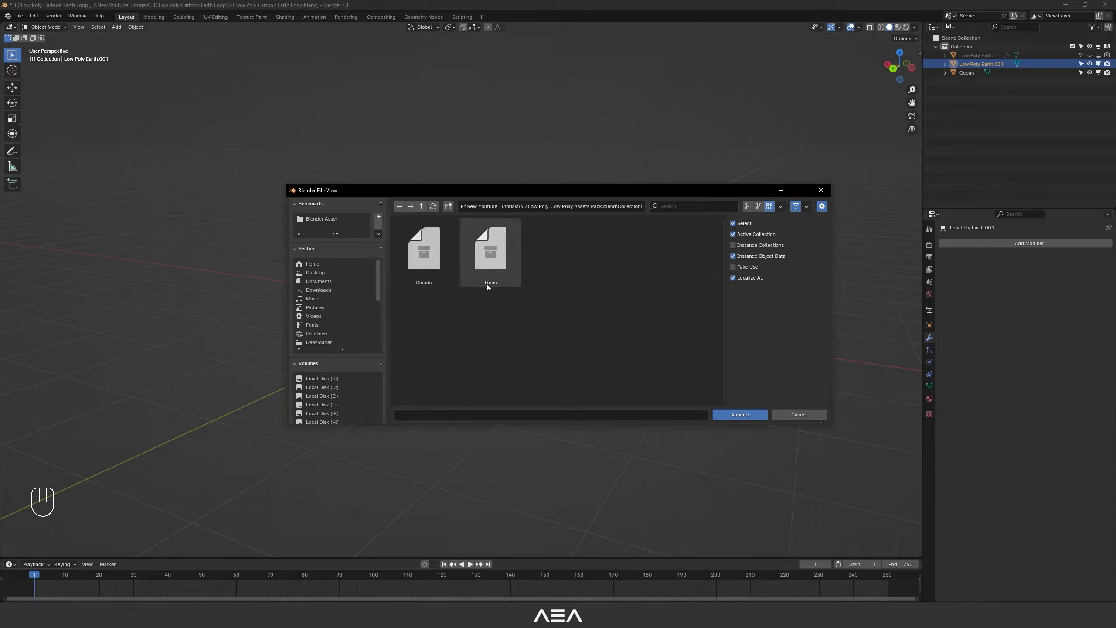
{"action": "left_click_drag", "start_coordinate": [566, 329], "coordinate": [424, 234]}
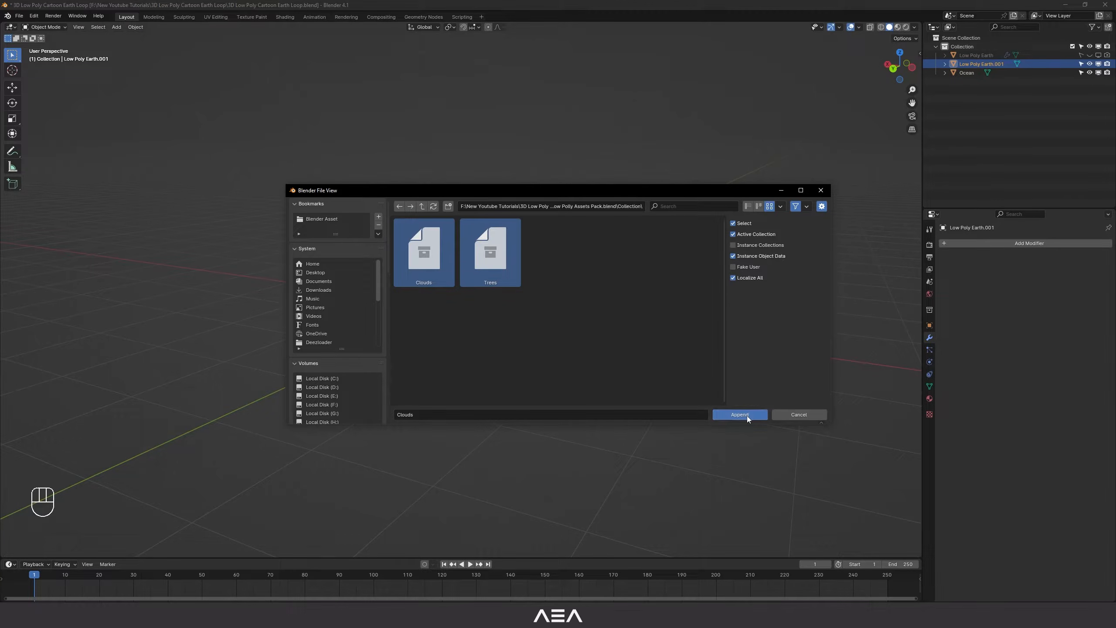
{"action": "left_click", "coordinate": [938, 40]}
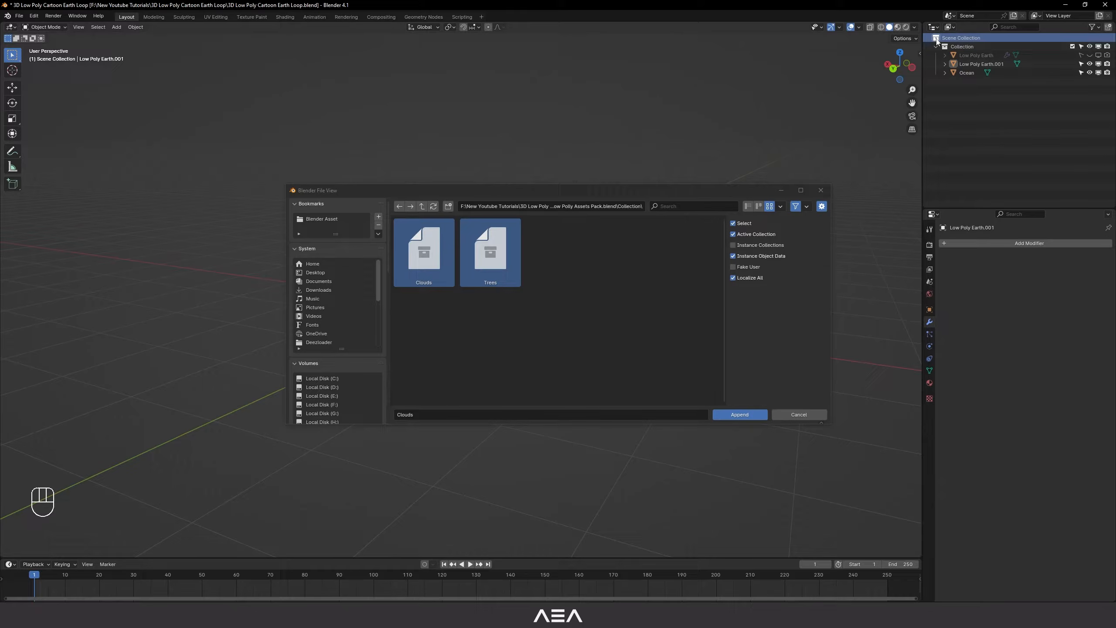
{"action": "left_click", "coordinate": [738, 414]}
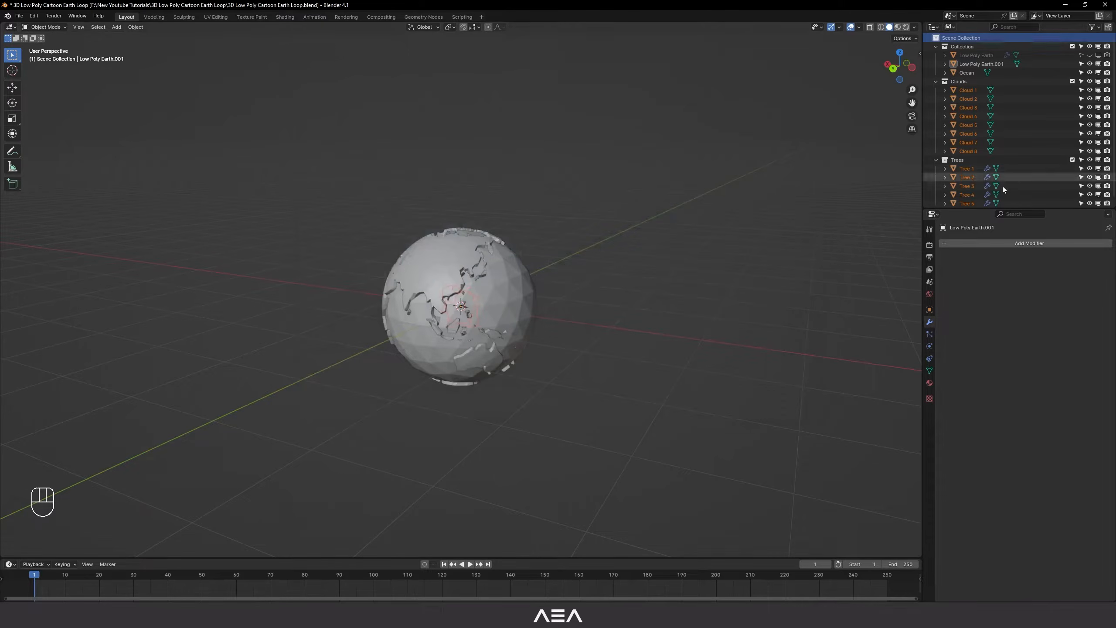
Step: Rename the planet's collection to Low Poly Planet and collapse the Clouds and Trees collections in the outliner
{"action": "left_click", "coordinate": [936, 83]}
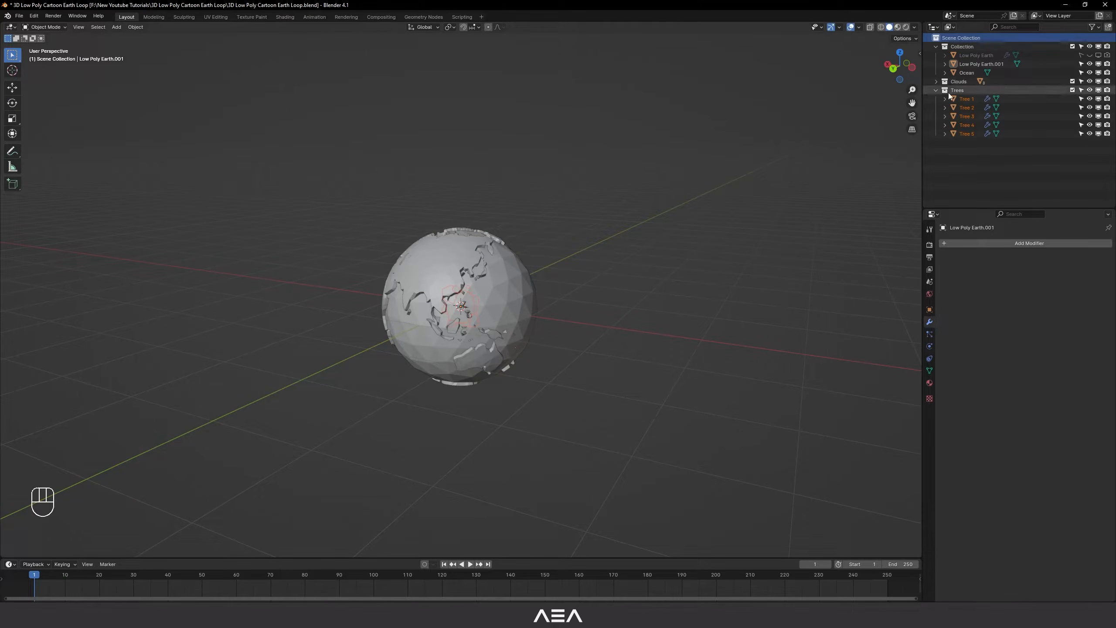
{"action": "double_click", "coordinate": [971, 47]}
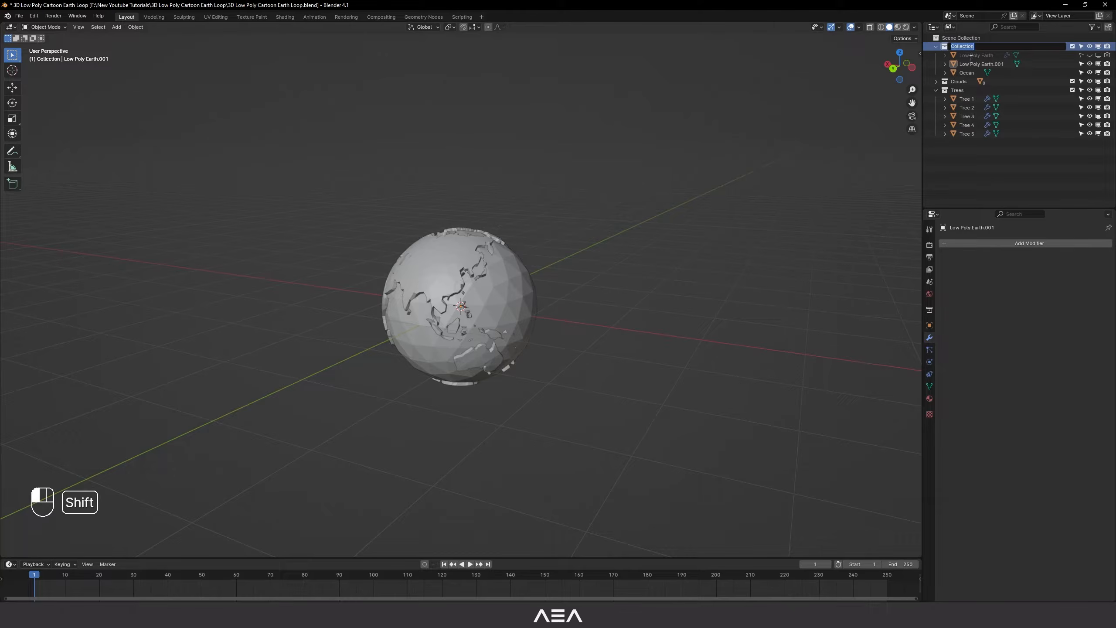
{"action": "type", "text": "Low Poly Planet"}
{"action": "key", "text": "Return"}
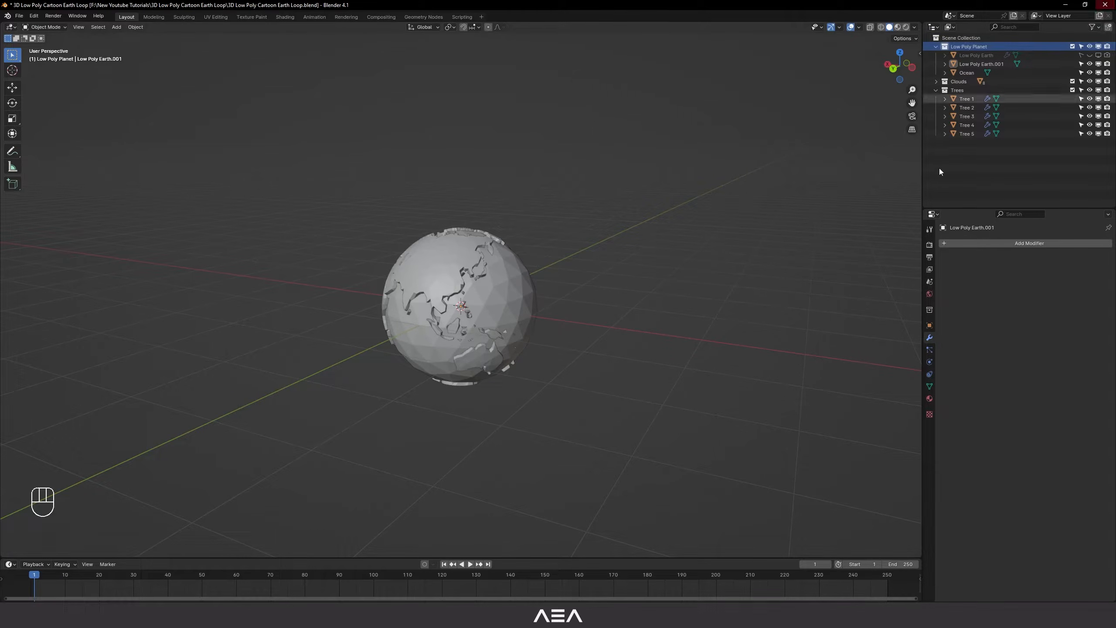
{"action": "scroll", "coordinate": [493, 218], "scroll_direction": "down", "scroll_amount": 2}
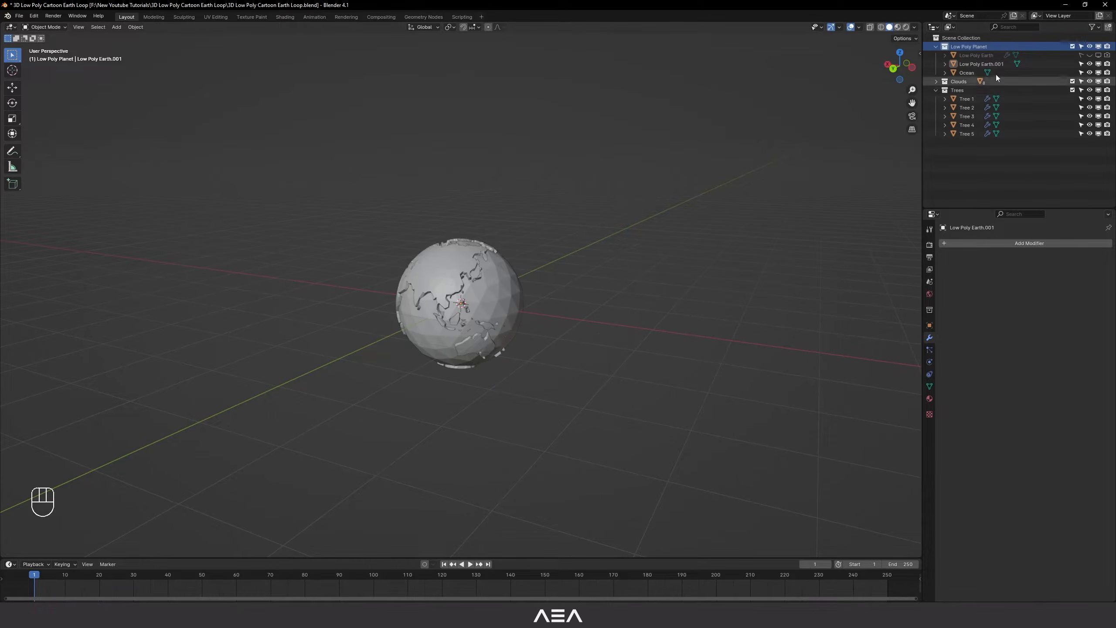
{"action": "left_click", "coordinate": [937, 91]}
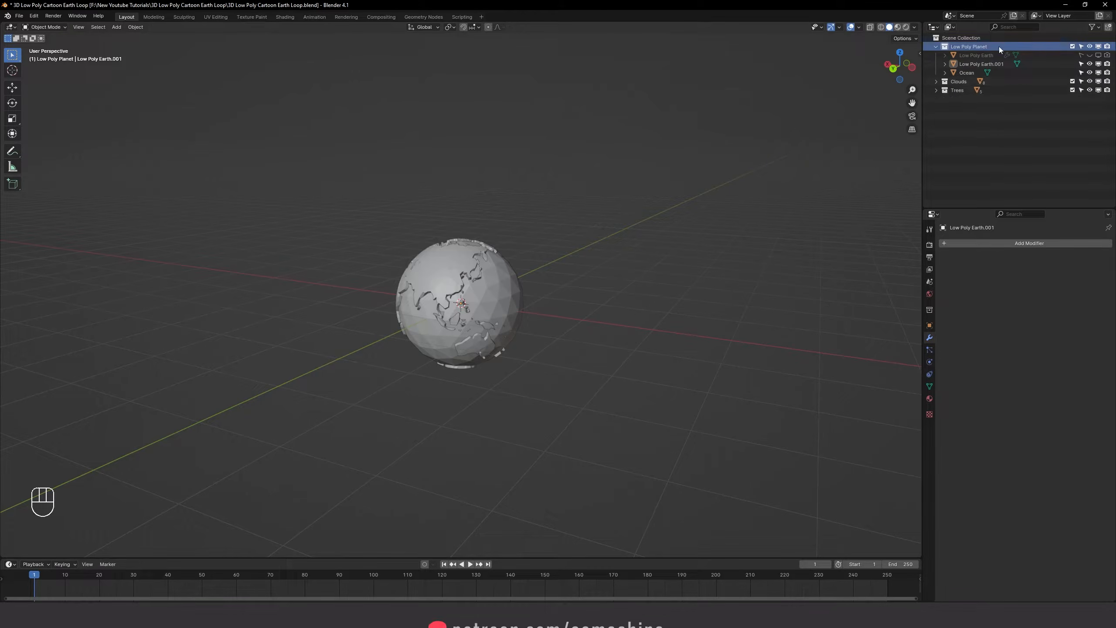
Step: Exclude the Low Poly Planet collection from the view layer and inspect the appended clouds, selecting Cloud 3
{"action": "left_click", "coordinate": [1072, 47]}
{"action": "scroll", "coordinate": [532, 312], "scroll_direction": "up", "scroll_amount": 5}
{"action": "left_click", "coordinate": [480, 328]}
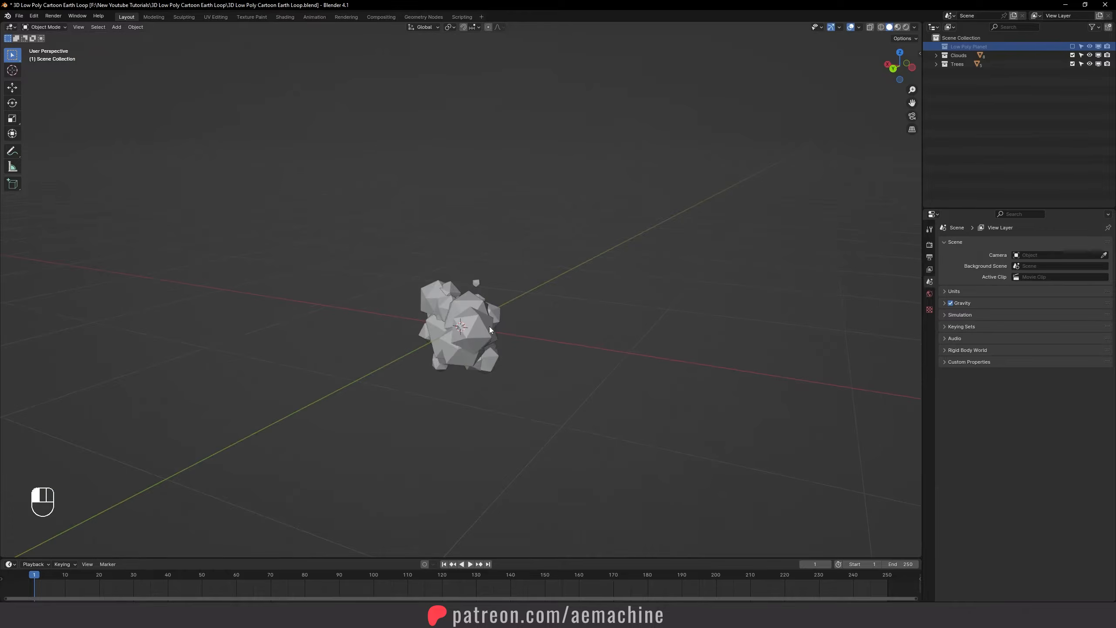
{"action": "scroll", "coordinate": [615, 312], "scroll_direction": "up", "scroll_amount": 2}
{"action": "middle_click_drag", "start_coordinate": [686, 312], "coordinate": [695, 312]}
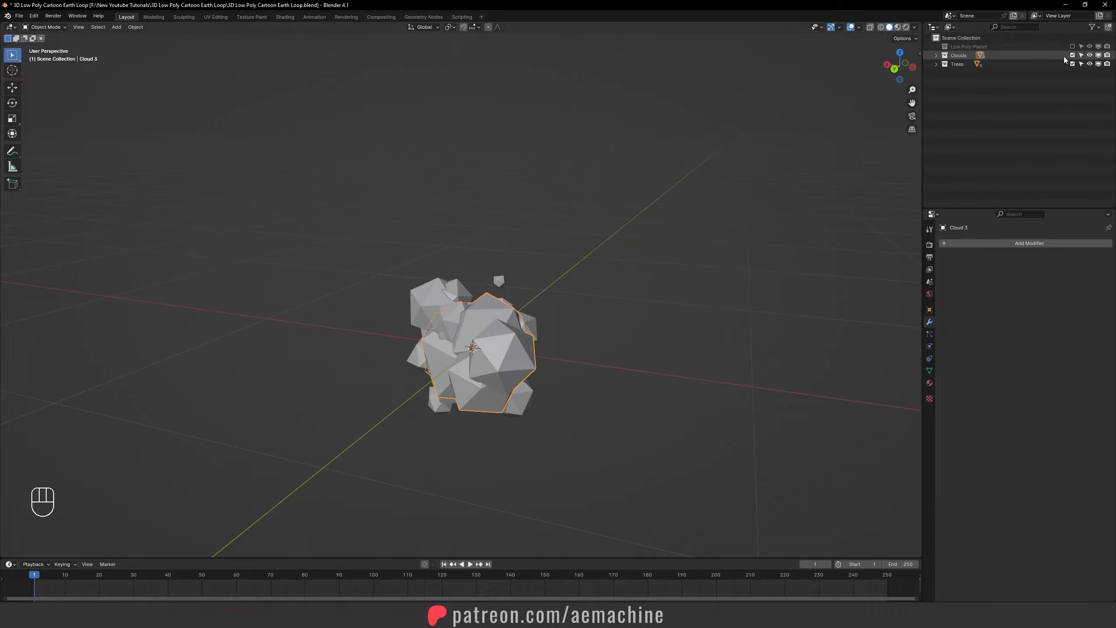
{"action": "scroll", "coordinate": [525, 312], "scroll_direction": "down", "scroll_amount": 6}
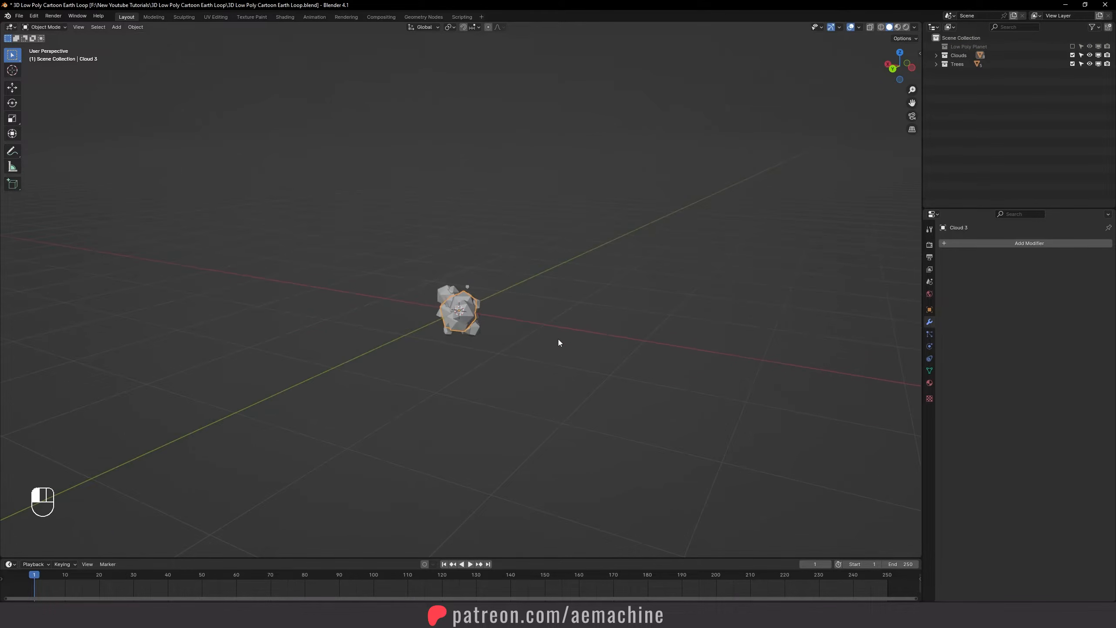
Step: Add an ico sphere at the origin and reduce its subdivisions to 1
{"action": "key", "text": "shift+a"}
{"action": "mouse_move", "coordinate": [542, 244]}
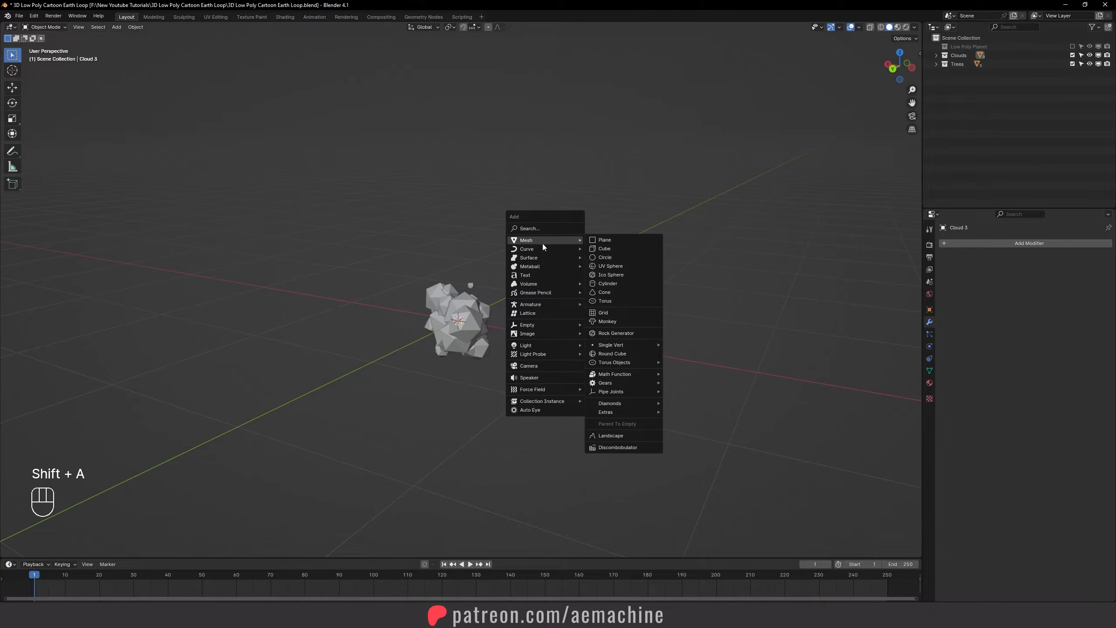
{"action": "left_click", "coordinate": [607, 276]}
{"action": "middle_click_drag", "start_coordinate": [414, 339], "coordinate": [473, 313]}
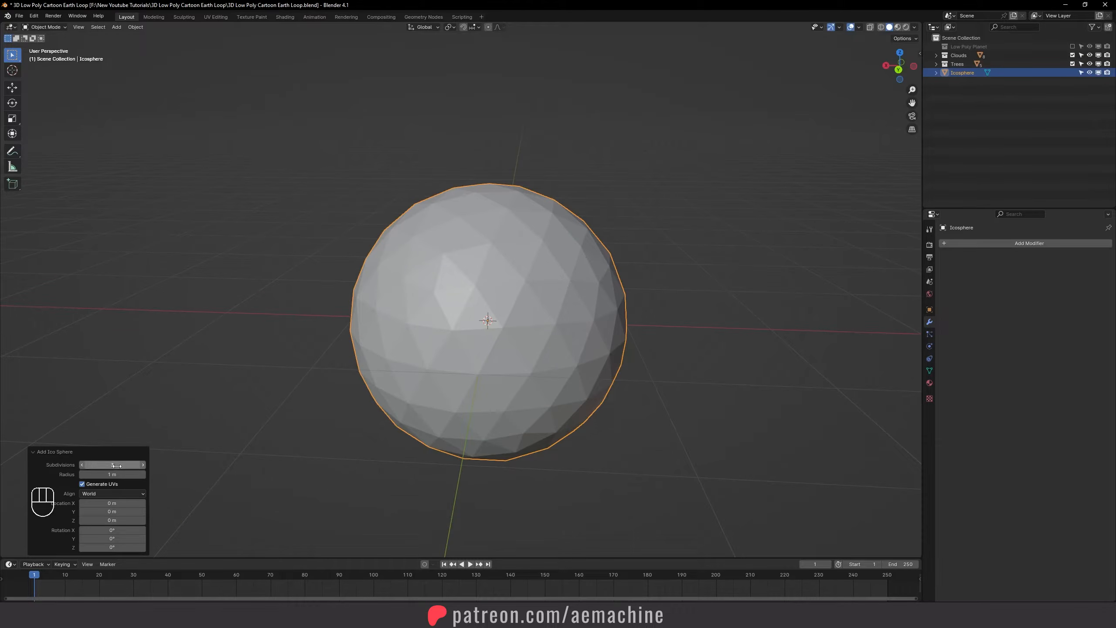
{"action": "left_click", "coordinate": [81, 464]}
{"action": "left_click", "coordinate": [80, 465]}
{"action": "mouse_move", "coordinate": [505, 310]}
{"action": "middle_mouse_down"}
{"action": "mouse_move", "coordinate": [532, 304]}
{"action": "mouse_move", "coordinate": [514, 325]}
{"action": "mouse_move", "coordinate": [498, 312]}
{"action": "middle_mouse_up"}
{"action": "scroll", "coordinate": [514, 324], "scroll_direction": "up", "scroll_amount": 2}
{"action": "scroll", "coordinate": [514, 328], "scroll_direction": "down", "scroll_amount": 3}
Step: Duplicate the ico sphere's mesh four times in Edit Mode, overlapping the copies beside and above the original as a cloud shape
{"action": "key", "text": "Tab"}
{"action": "scroll", "coordinate": [542, 338], "scroll_direction": "up", "scroll_amount": 2}
{"action": "key", "text": "shift+d"}
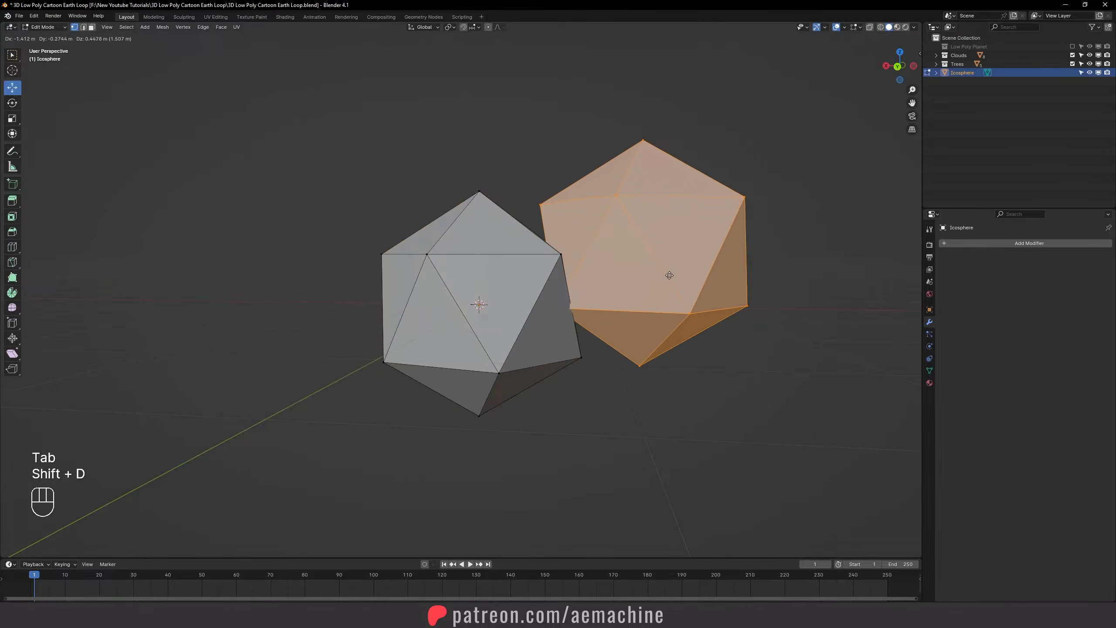
{"action": "left_click", "coordinate": [619, 313]}
{"action": "key", "text": "shift+d"}
{"action": "left_click", "coordinate": [541, 177]}
{"action": "key", "text": "g"}
{"action": "left_click", "coordinate": [508, 245]}
{"action": "key", "text": "shift+d"}
{"action": "left_click", "coordinate": [379, 309]}
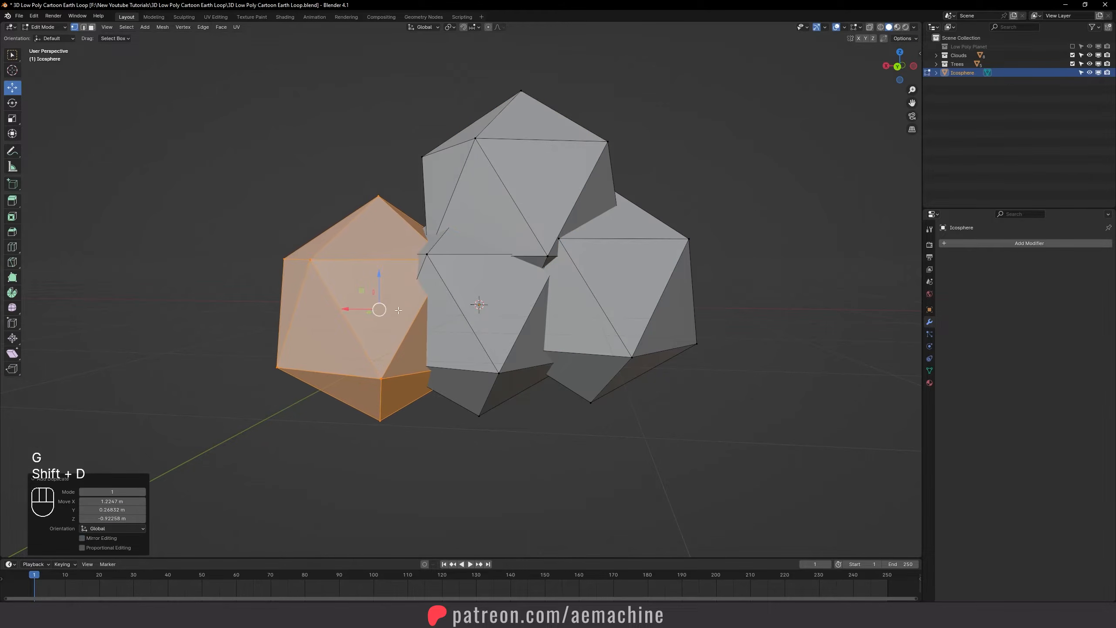
{"action": "key", "text": "shift+d"}
{"action": "left_click", "coordinate": [664, 342]}
Step: Add a smaller copy on top of the cloud shape and another duplicate on the cloud's opposite side
{"action": "scroll", "coordinate": [665, 342], "scroll_direction": "down", "scroll_amount": 1}
{"action": "middle_click_drag", "start_coordinate": [664, 343], "coordinate": [604, 363]}
{"action": "key", "text": "shift+d"}
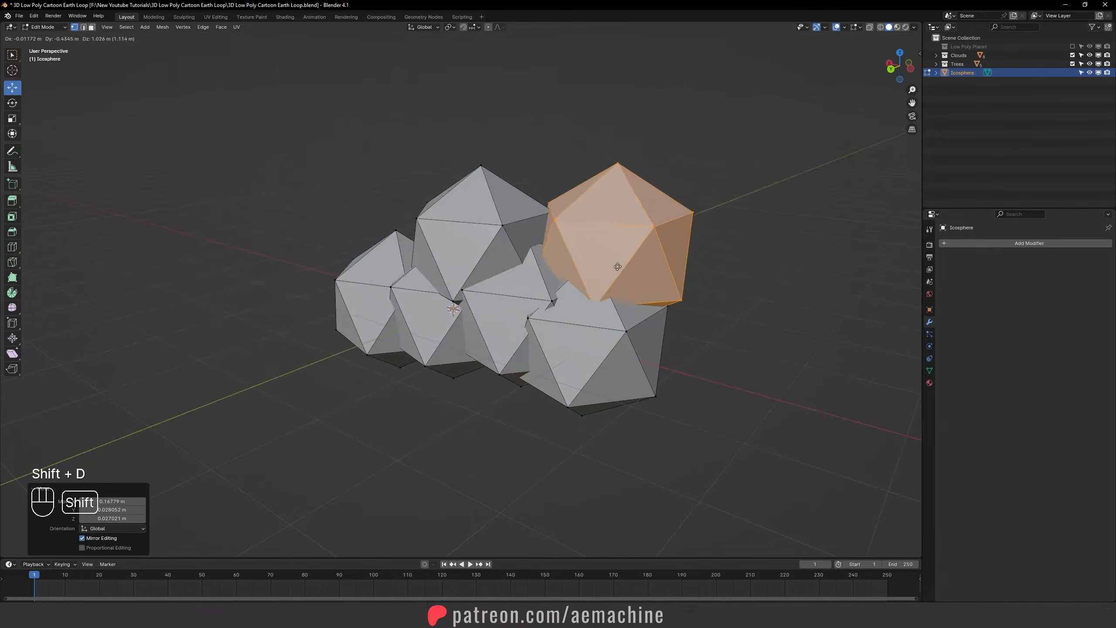
{"action": "left_click", "coordinate": [580, 277]}
{"action": "middle_click_drag", "start_coordinate": [580, 277], "coordinate": [646, 270]}
{"action": "key", "text": "s"}
{"action": "left_click", "coordinate": [600, 253]}
{"action": "key", "text": "g"}
{"action": "left_click", "coordinate": [603, 250]}
{"action": "key", "text": "shift+d"}
{"action": "left_click", "coordinate": [415, 251]}
Step: Return to Object Mode and delete the sample cloud made from ico spheres
{"action": "key", "text": "Tab"}
{"action": "middle_click_drag", "start_coordinate": [562, 290], "coordinate": [549, 336]}
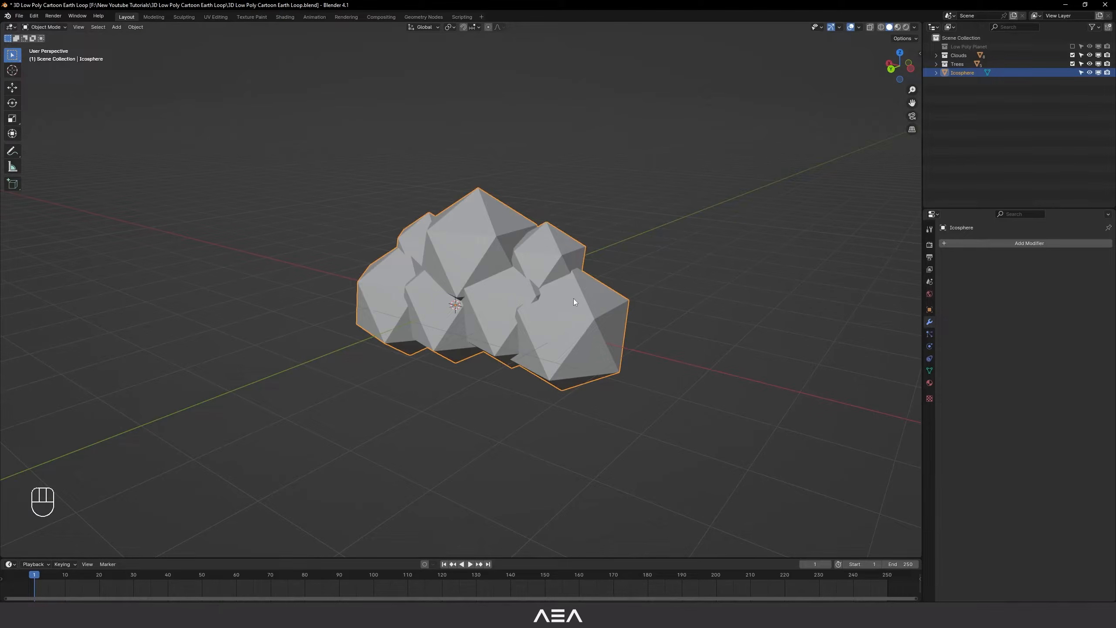
{"action": "key", "text": "x"}
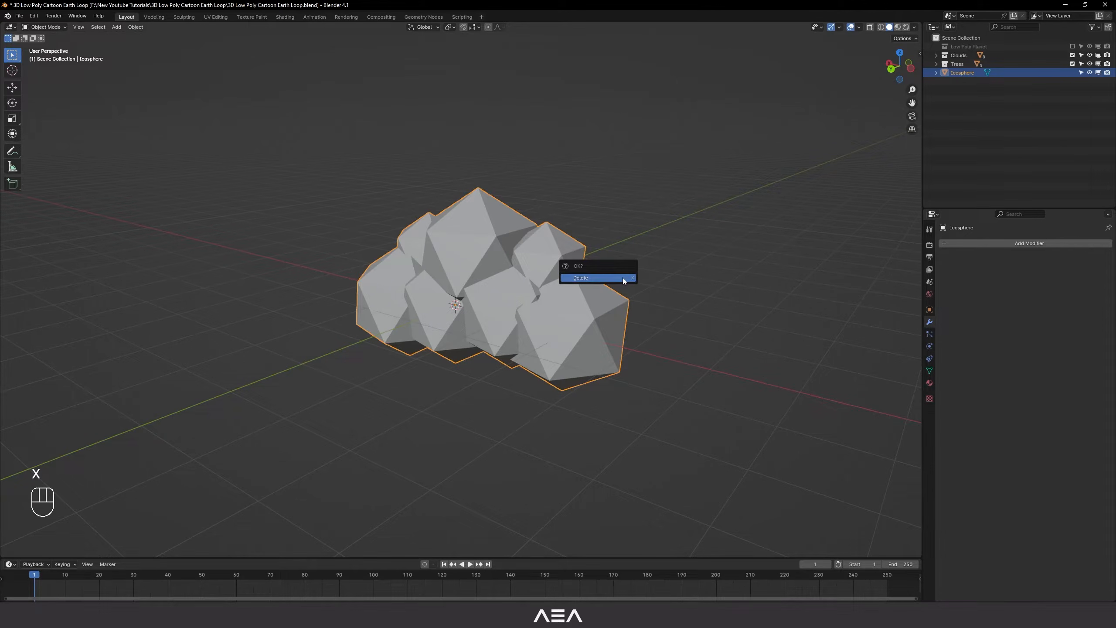
{"action": "left_click", "coordinate": [623, 277]}
Step: Examine the stacked low-poly cloud models and the objects listed in the Clouds collection
{"action": "scroll", "coordinate": [571, 354], "scroll_direction": "up", "scroll_amount": 4}
{"action": "middle_click_drag", "start_coordinate": [511, 378], "coordinate": [507, 326]}
{"action": "left_click", "coordinate": [508, 325]}
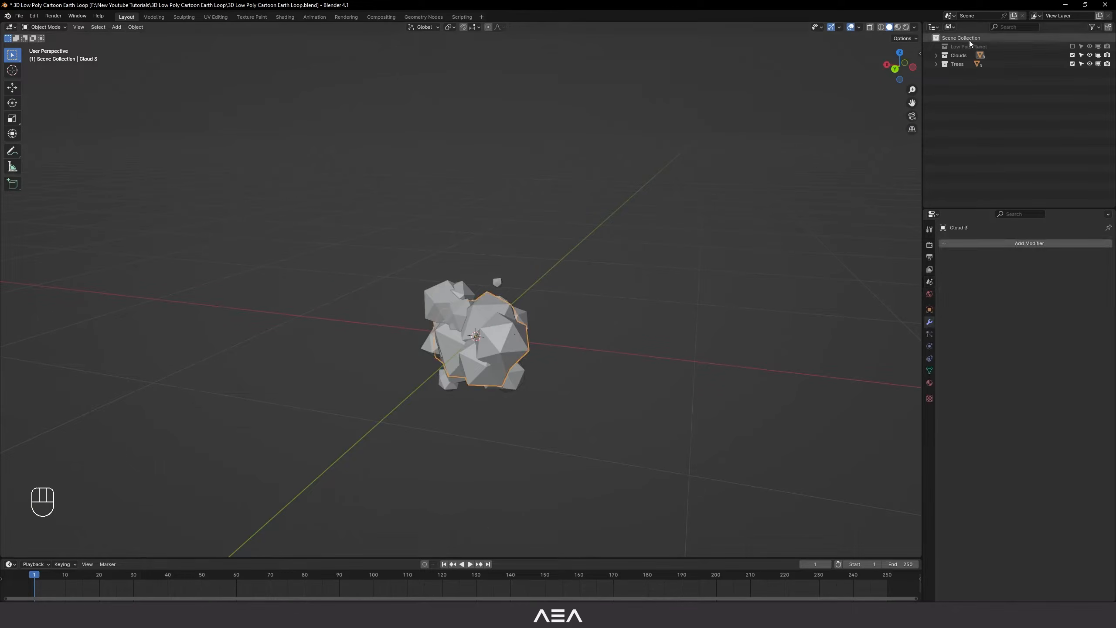
{"action": "left_click", "coordinate": [936, 55]}
{"action": "scroll", "coordinate": [540, 346], "scroll_direction": "up", "scroll_amount": 2}
{"action": "scroll", "coordinate": [537, 347], "scroll_direction": "down", "scroll_amount": 2}
{"action": "middle_click_drag", "start_coordinate": [536, 347], "coordinate": [487, 356]}
{"action": "scroll", "coordinate": [504, 347], "scroll_direction": "up", "scroll_amount": 1}
{"action": "scroll", "coordinate": [500, 344], "scroll_direction": "down", "scroll_amount": 3}
{"action": "scroll", "coordinate": [487, 356], "scroll_direction": "up", "scroll_amount": 2}
{"action": "scroll", "coordinate": [494, 348], "scroll_direction": "down", "scroll_amount": 2}
{"action": "scroll", "coordinate": [493, 348], "scroll_direction": "up", "scroll_amount": 2}
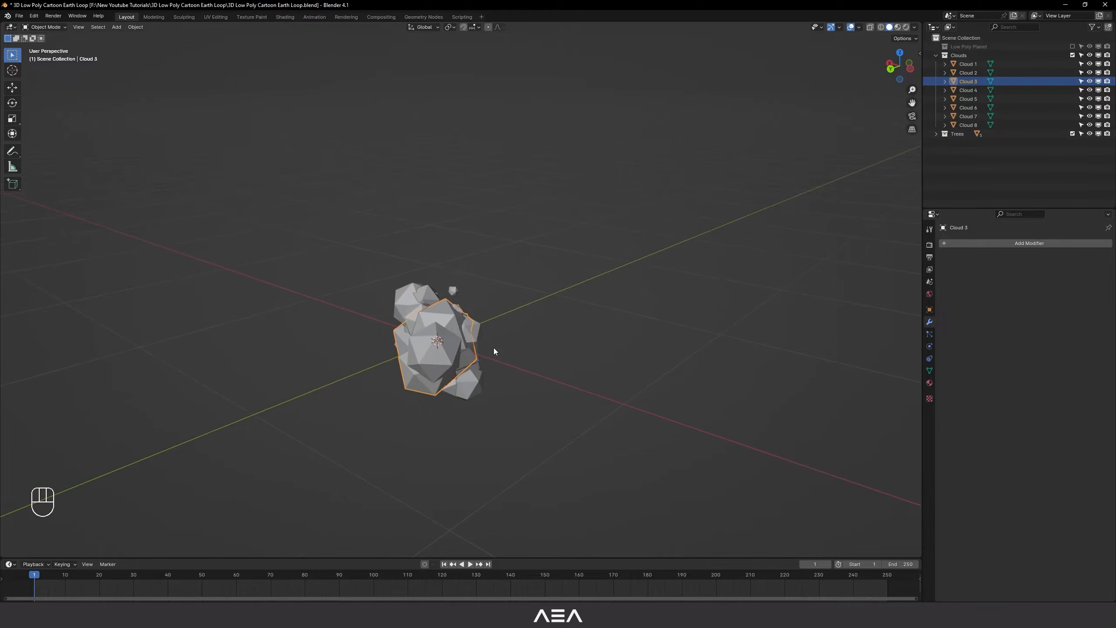
{"action": "scroll", "coordinate": [494, 351], "scroll_direction": "down", "scroll_amount": 1}
{"action": "left_click", "coordinate": [936, 55]}
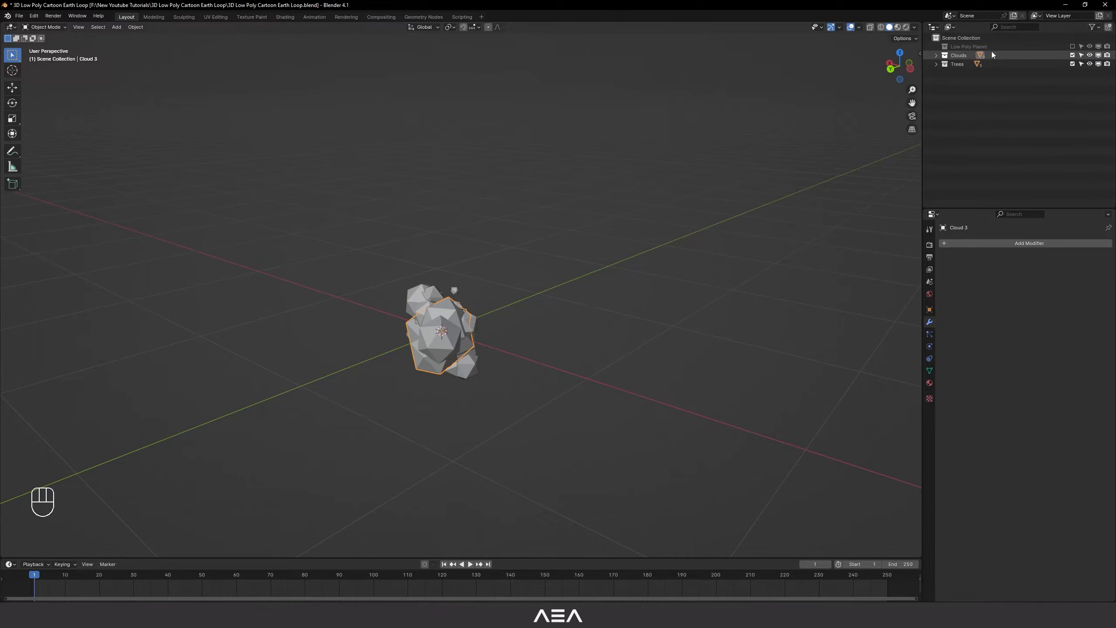
Step: Exclude the Clouds collection from the view layer, then select Tree 1 in Trees and view it up close
{"action": "left_click", "coordinate": [1072, 55]}
{"action": "left_click", "coordinate": [937, 64]}
{"action": "left_click", "coordinate": [966, 72]}
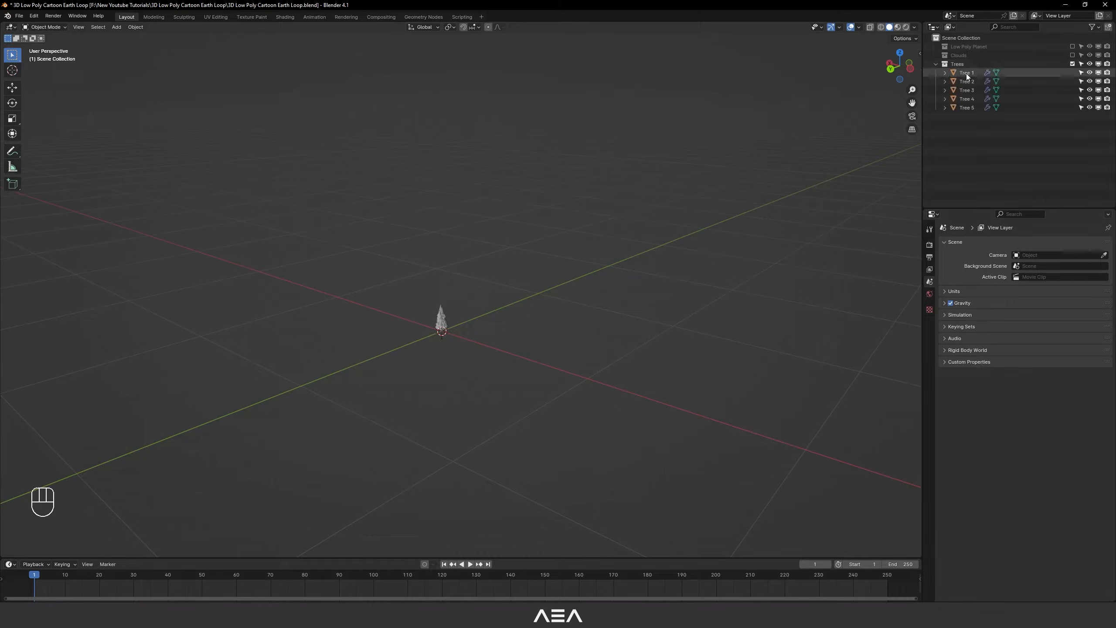
{"action": "key", "text": "shift+f"}
{"action": "middle_click_drag", "start_coordinate": [511, 328], "coordinate": [653, 368]}
{"action": "scroll", "coordinate": [518, 358], "scroll_direction": "down", "scroll_amount": 3}
{"action": "scroll", "coordinate": [515, 358], "scroll_direction": "up", "scroll_amount": 2}
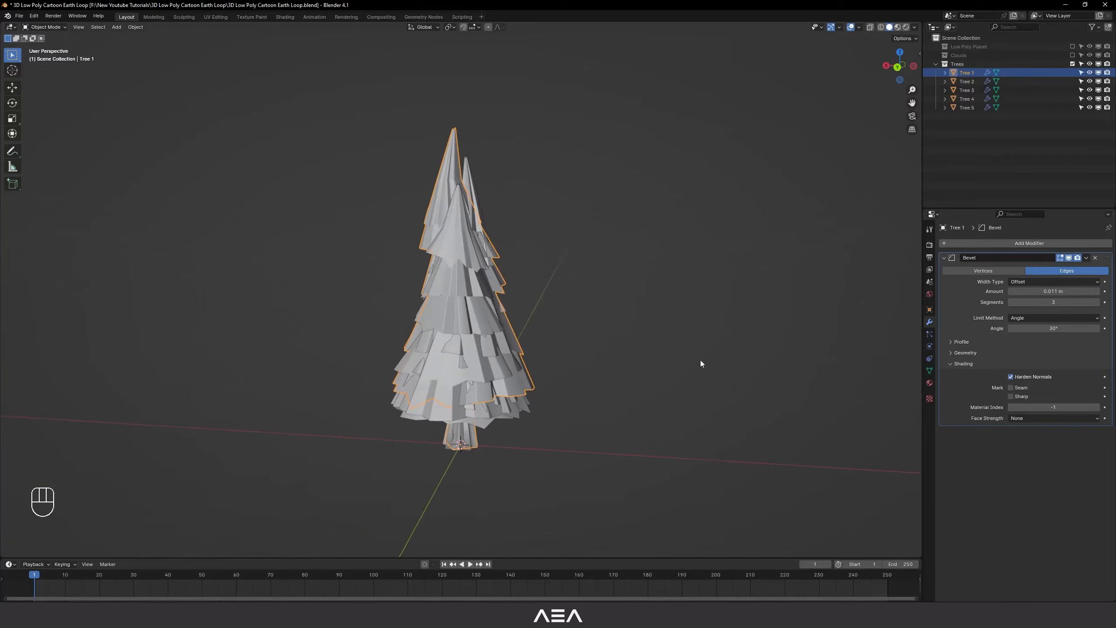
Step: Examine Tree 1's materials and preview the trees in material shading before returning to solid shading
{"action": "left_click", "coordinate": [930, 383]}
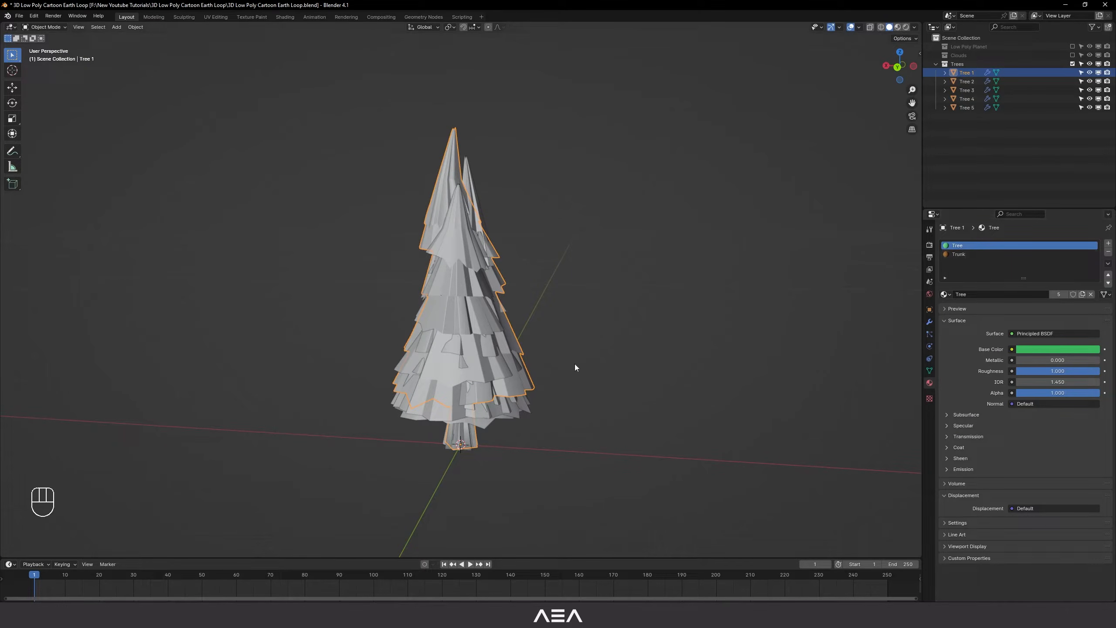
{"action": "middle_click_drag", "start_coordinate": [575, 368], "coordinate": [493, 365]}
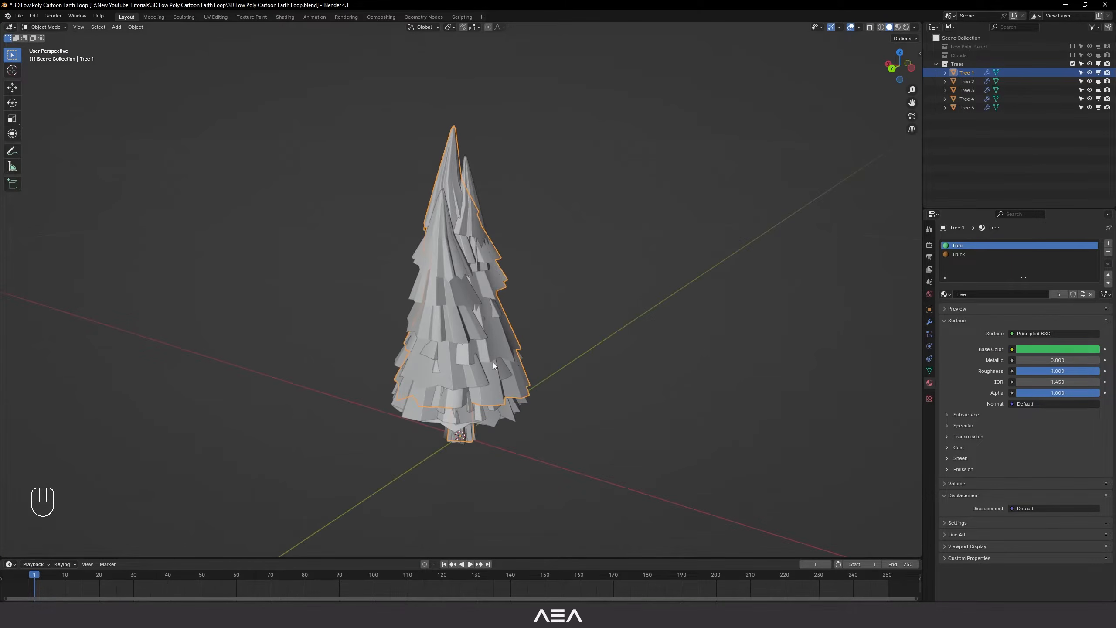
{"action": "left_click", "coordinate": [899, 29]}
{"action": "mouse_move", "coordinate": [632, 207]}
{"action": "middle_mouse_down"}
{"action": "mouse_move", "coordinate": [436, 279]}
{"action": "mouse_move", "coordinate": [901, 85]}
{"action": "middle_mouse_up"}
{"action": "left_click", "coordinate": [890, 27]}
{"action": "scroll", "coordinate": [551, 312], "scroll_direction": "down", "scroll_amount": 7}
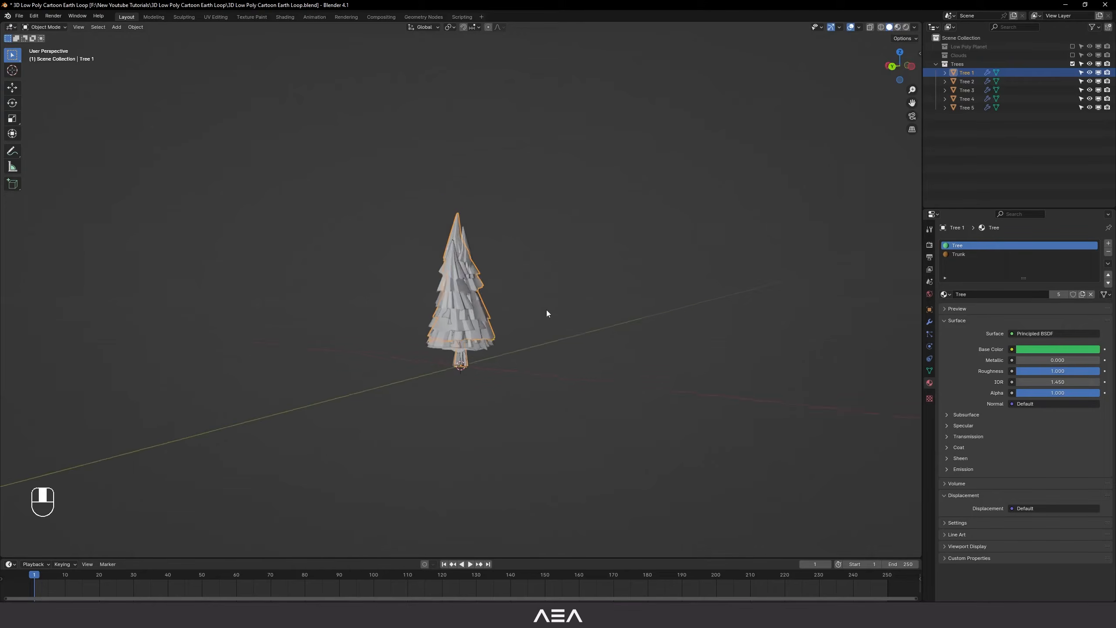
{"action": "middle_click_drag", "start_coordinate": [548, 310], "coordinate": [529, 325]}
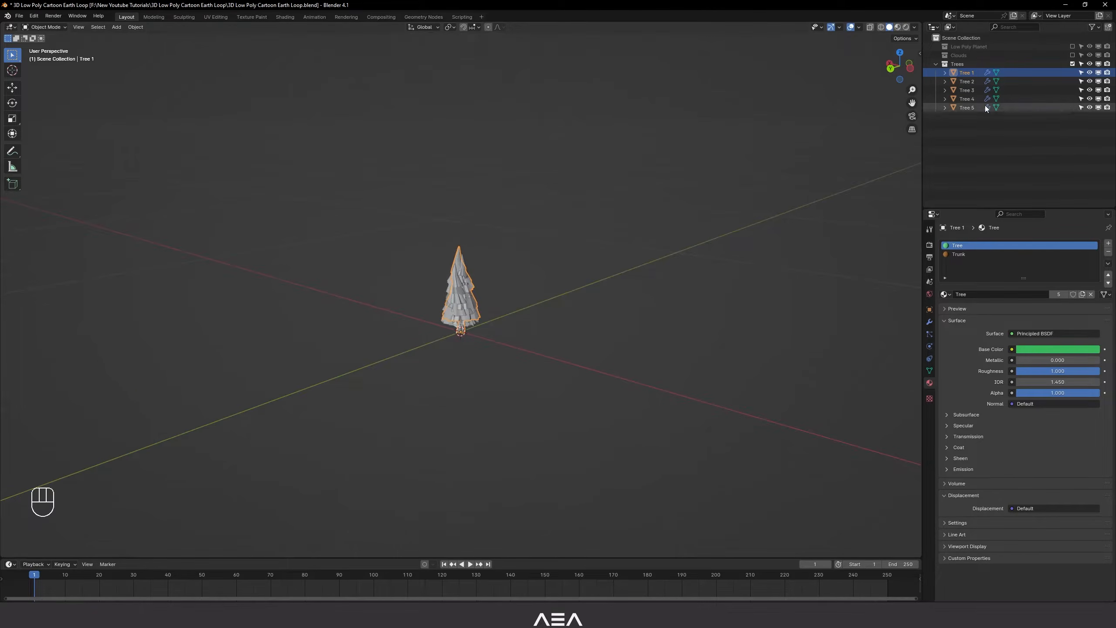
Step: Exclude the Trees collection from the view layer and include the Low Poly Planet collection again
{"action": "left_click", "coordinate": [1072, 64]}
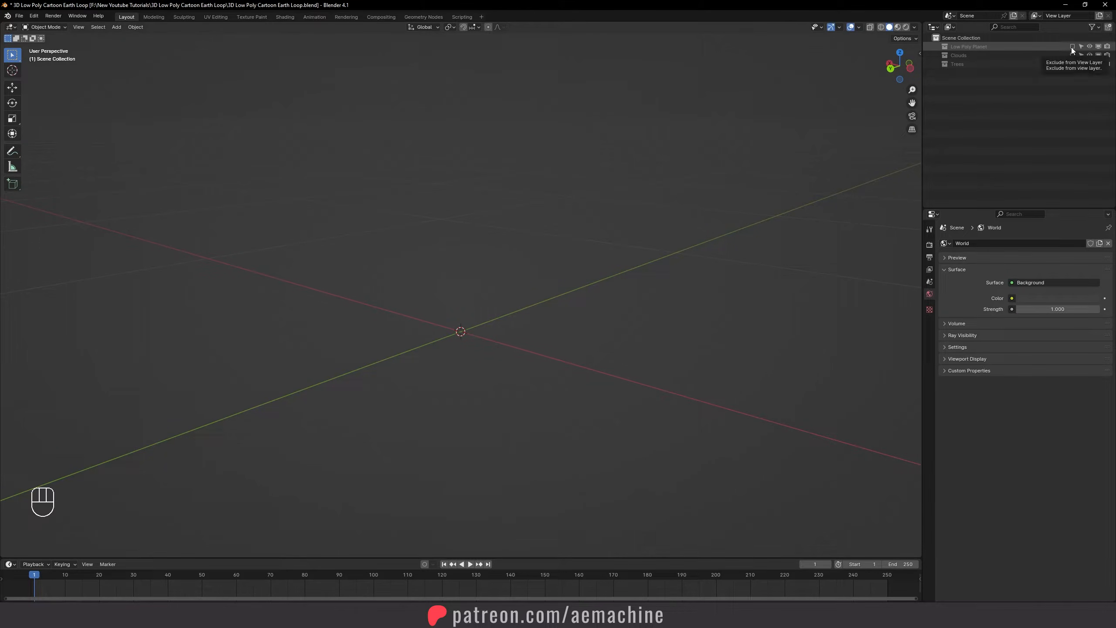
{"action": "left_click", "coordinate": [1072, 46]}
{"action": "scroll", "coordinate": [559, 334], "scroll_direction": "down", "scroll_amount": 5}
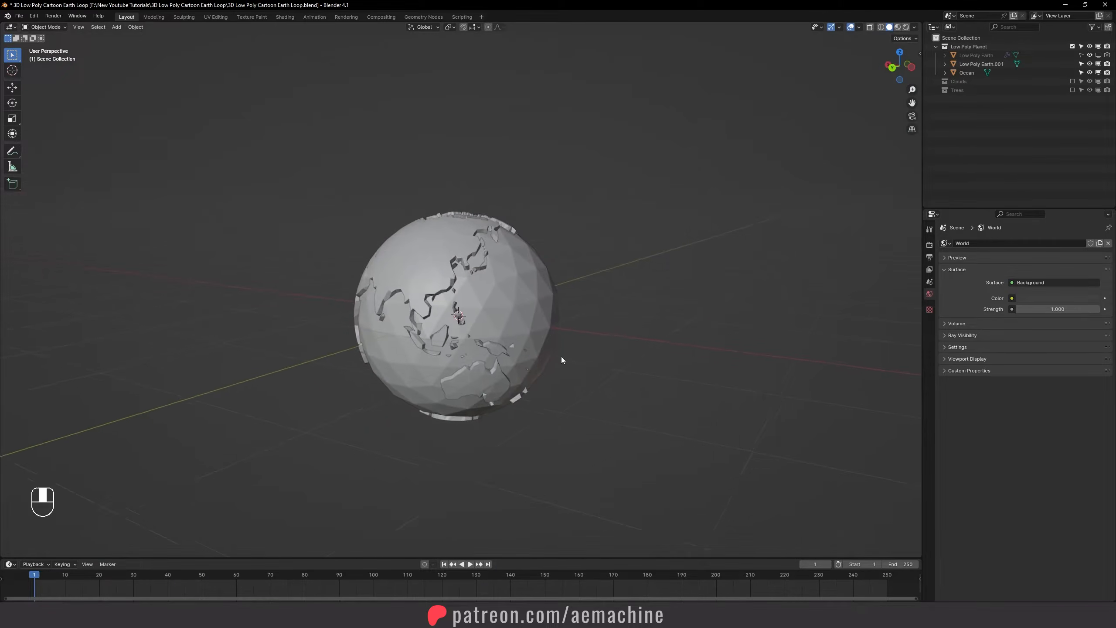
Step: Select Low Poly Earth.001, save the file, and switch to the Geometry Nodes workspace with the globe shown up close
{"action": "middle_click_drag", "start_coordinate": [421, 285], "coordinate": [490, 291]}
{"action": "scroll", "coordinate": [490, 291], "scroll_direction": "up", "scroll_amount": 3}
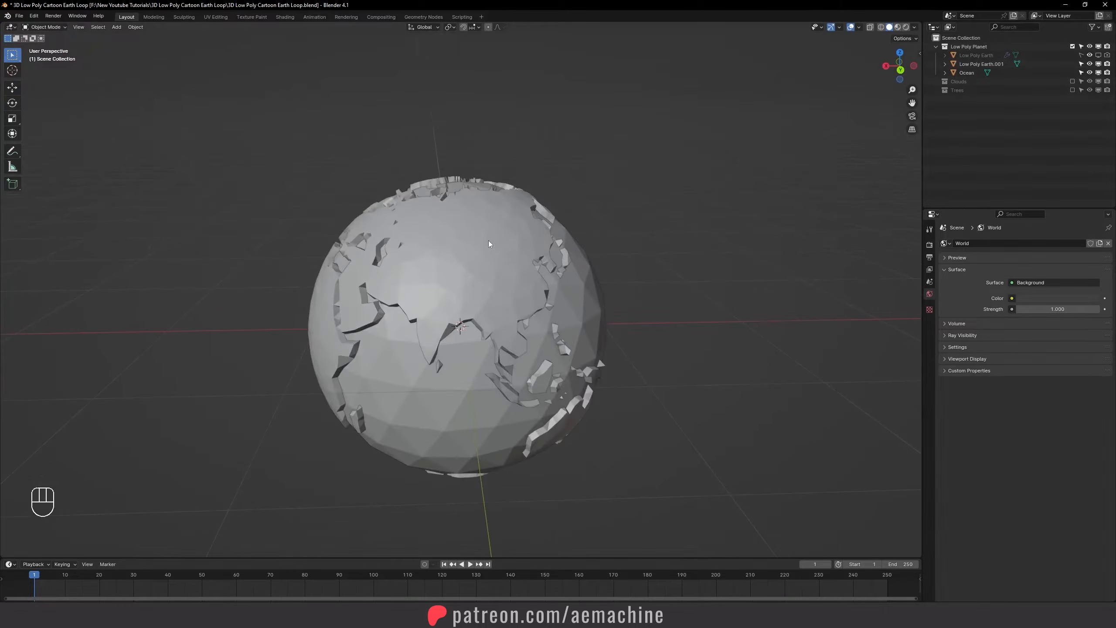
{"action": "scroll", "coordinate": [483, 261], "scroll_direction": "down", "scroll_amount": 2}
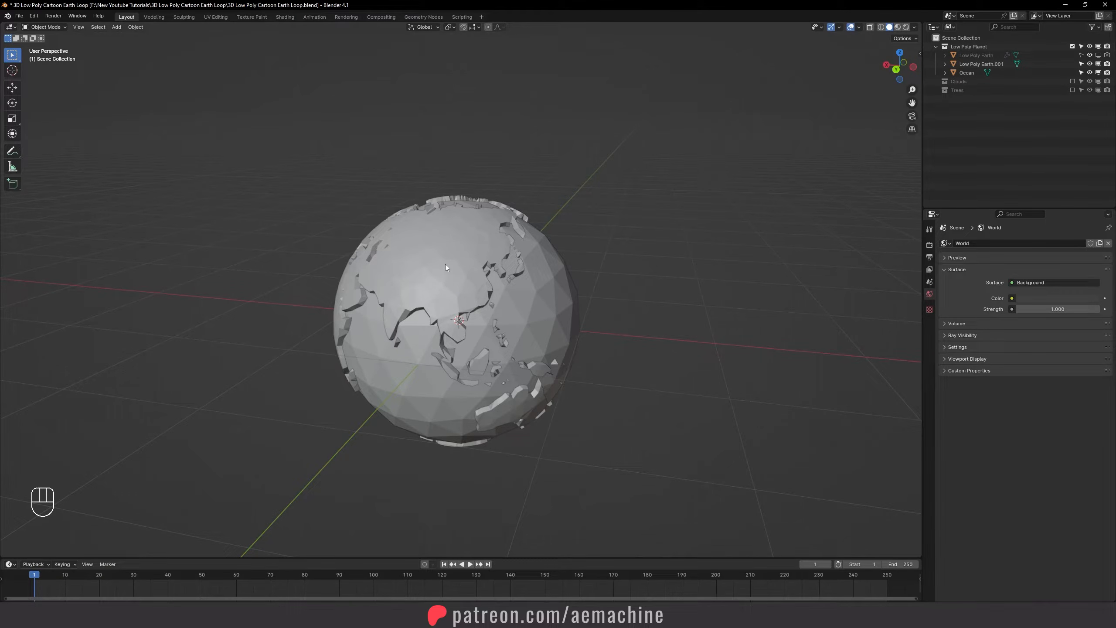
{"action": "left_click", "coordinate": [971, 65]}
{"action": "key", "text": "ctrl+s"}
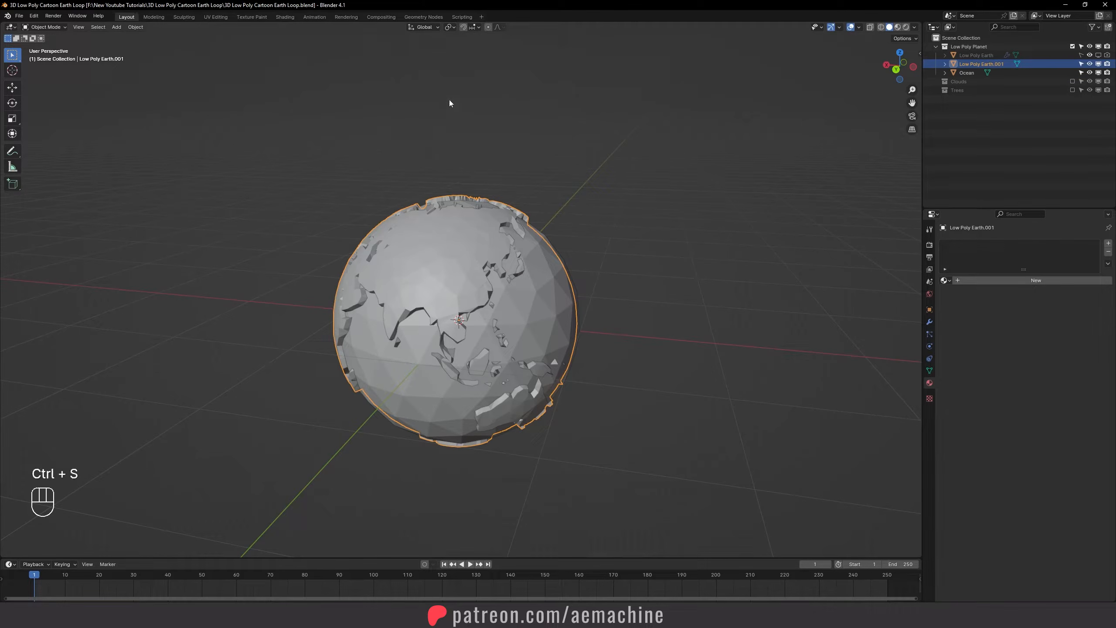
{"action": "left_click", "coordinate": [423, 17]}
{"action": "scroll", "coordinate": [725, 218], "scroll_direction": "up", "scroll_amount": 1}
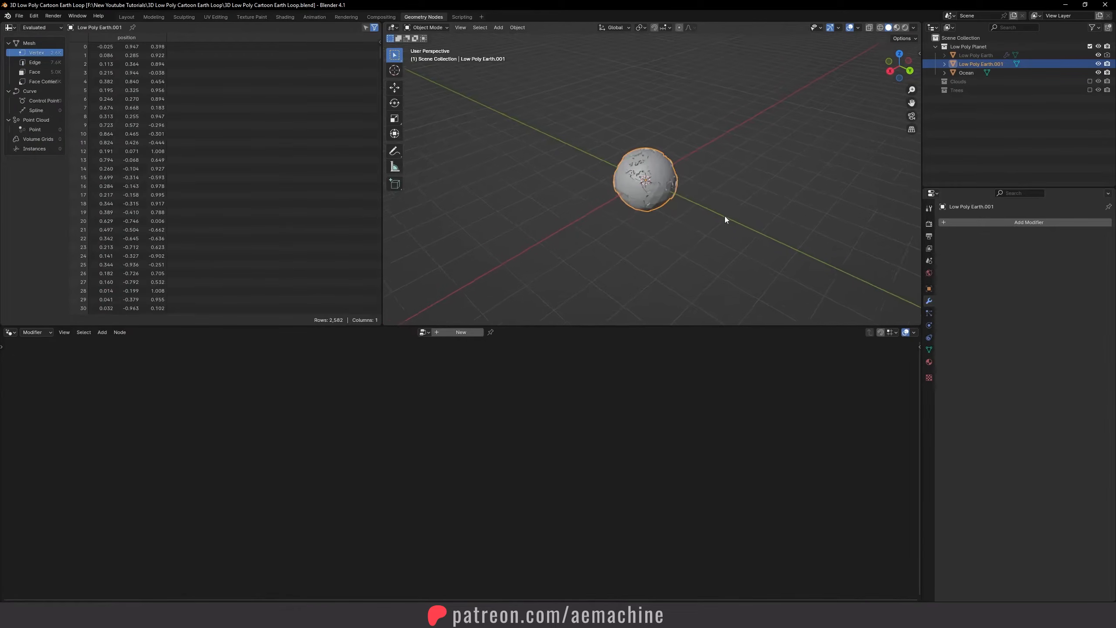
{"action": "middle_click_drag", "start_coordinate": [724, 217], "coordinate": [743, 206]}
{"action": "scroll", "coordinate": [730, 220], "scroll_direction": "up", "scroll_amount": 5}
{"action": "middle_click_drag", "start_coordinate": [715, 241], "coordinate": [728, 243], "text": "shift"}
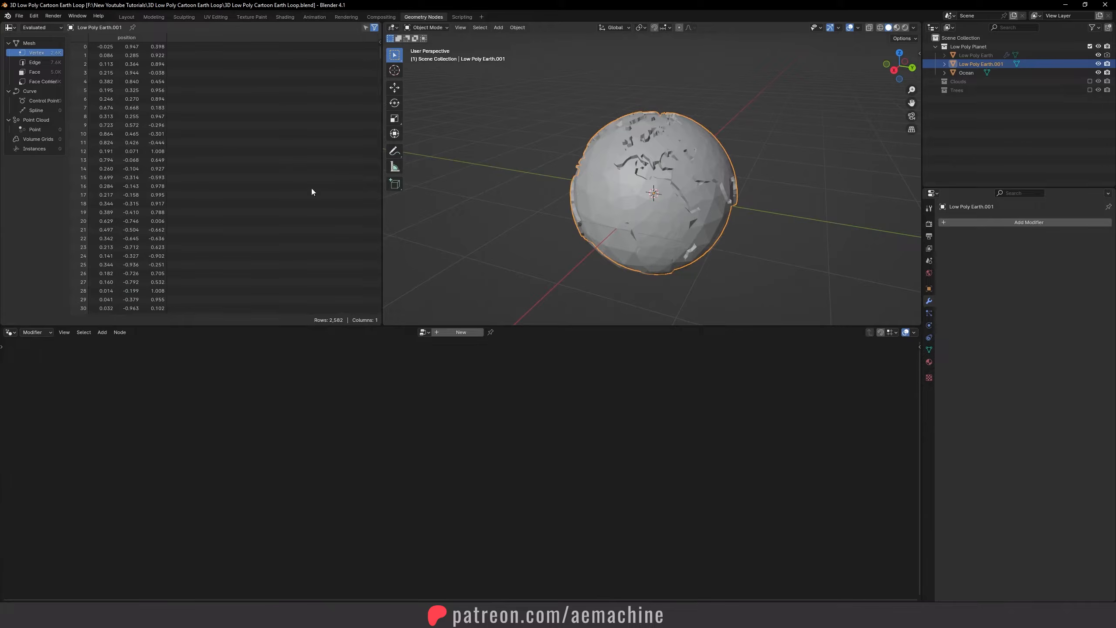
Step: Join the spreadsheet area into the 3D viewport and make the viewport slightly taller than the node editor
{"action": "right_click", "coordinate": [383, 207]}
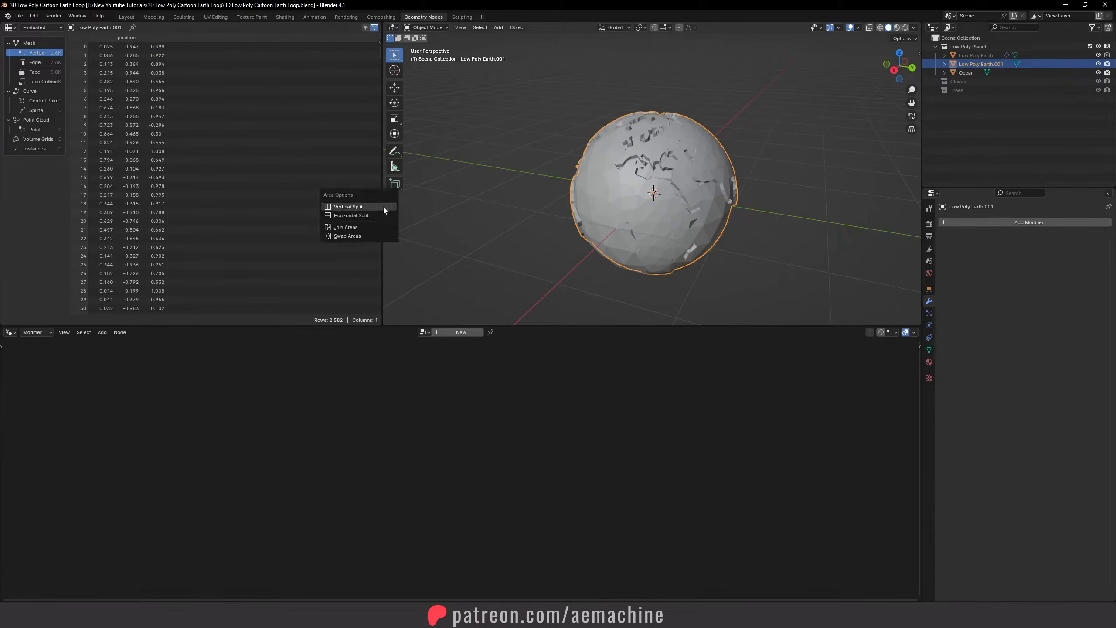
{"action": "left_click", "coordinate": [371, 226]}
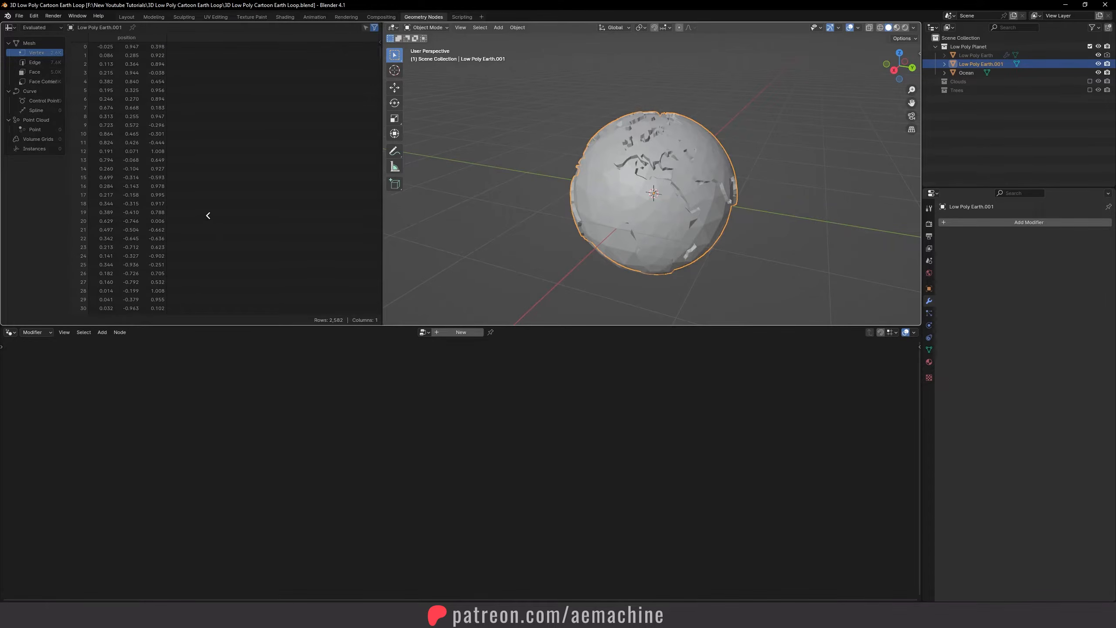
{"action": "left_click", "coordinate": [208, 215]}
{"action": "scroll", "coordinate": [658, 206], "scroll_direction": "down", "scroll_amount": 4}
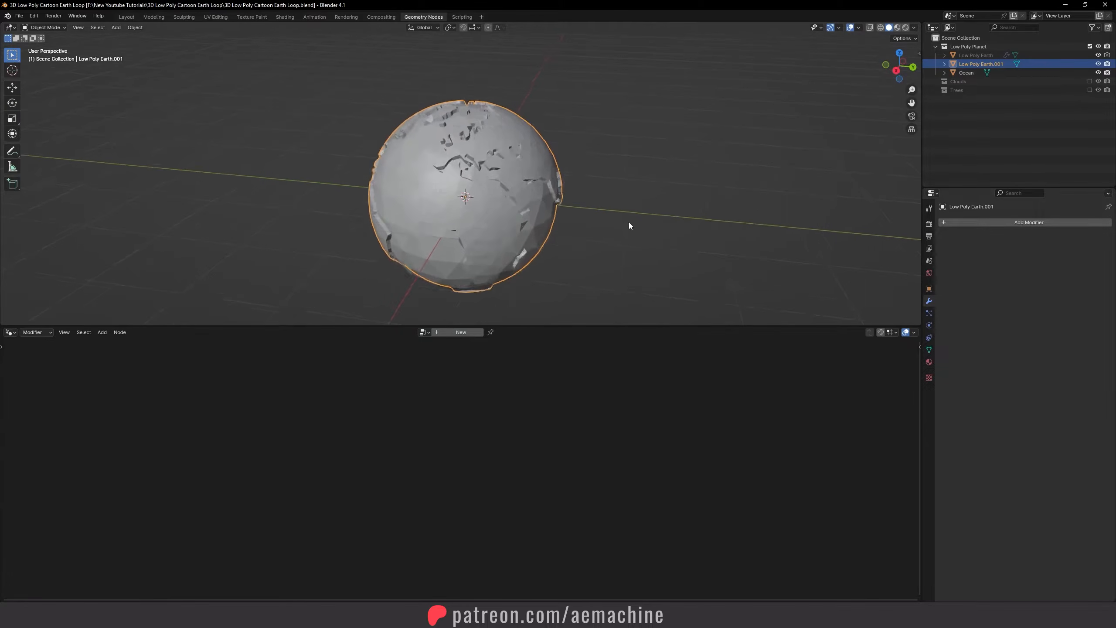
{"action": "scroll", "coordinate": [628, 224], "scroll_direction": "up", "scroll_amount": 2}
{"action": "left_click_drag", "start_coordinate": [584, 326], "coordinate": [585, 347]}
{"action": "middle_click_drag", "start_coordinate": [592, 293], "coordinate": [574, 290]}
Step: Create a new geometry node tree on Low Poly Earth.001 and name it Trees
{"action": "left_click", "coordinate": [458, 354]}
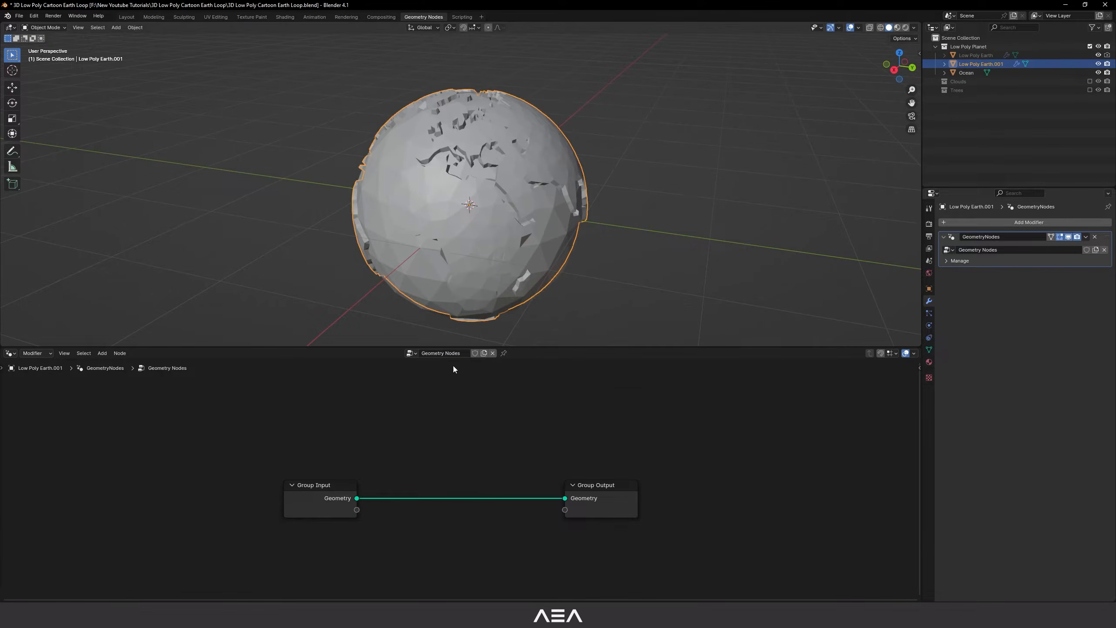
{"action": "left_click", "coordinate": [464, 355]}
{"action": "type", "text": "Tre"}
{"action": "key", "text": "Return"}
Step: Space the Group Input and Group Output nodes farther apart to make room for more nodes between them
{"action": "scroll", "coordinate": [458, 441], "scroll_direction": "down", "scroll_amount": 4}
{"action": "middle_click_drag", "start_coordinate": [458, 441], "coordinate": [434, 425]}
{"action": "left_click_drag", "start_coordinate": [628, 532], "coordinate": [484, 449]}
{"action": "key", "text": "g"}
{"action": "left_click", "coordinate": [678, 449]}
{"action": "scroll", "coordinate": [660, 449], "scroll_direction": "down", "scroll_amount": 2}
{"action": "scroll", "coordinate": [516, 238], "scroll_direction": "down", "scroll_amount": 3}
{"action": "scroll", "coordinate": [531, 245], "scroll_direction": "up", "scroll_amount": 2}
{"action": "scroll", "coordinate": [510, 229], "scroll_direction": "down", "scroll_amount": 2}
{"action": "middle_click_drag", "start_coordinate": [490, 215], "coordinate": [470, 217]}
{"action": "scroll", "coordinate": [471, 217], "scroll_direction": "up", "scroll_amount": 1}
{"action": "left_click_drag", "start_coordinate": [406, 540], "coordinate": [311, 471]}
{"action": "scroll", "coordinate": [475, 482], "scroll_direction": "up", "scroll_amount": 2}
{"action": "left_click", "coordinate": [464, 492]}
Step: Add a Distribute Points on Faces node below the existing link and set its distribution method to Poisson Disk
{"action": "key", "text": "shift+a"}
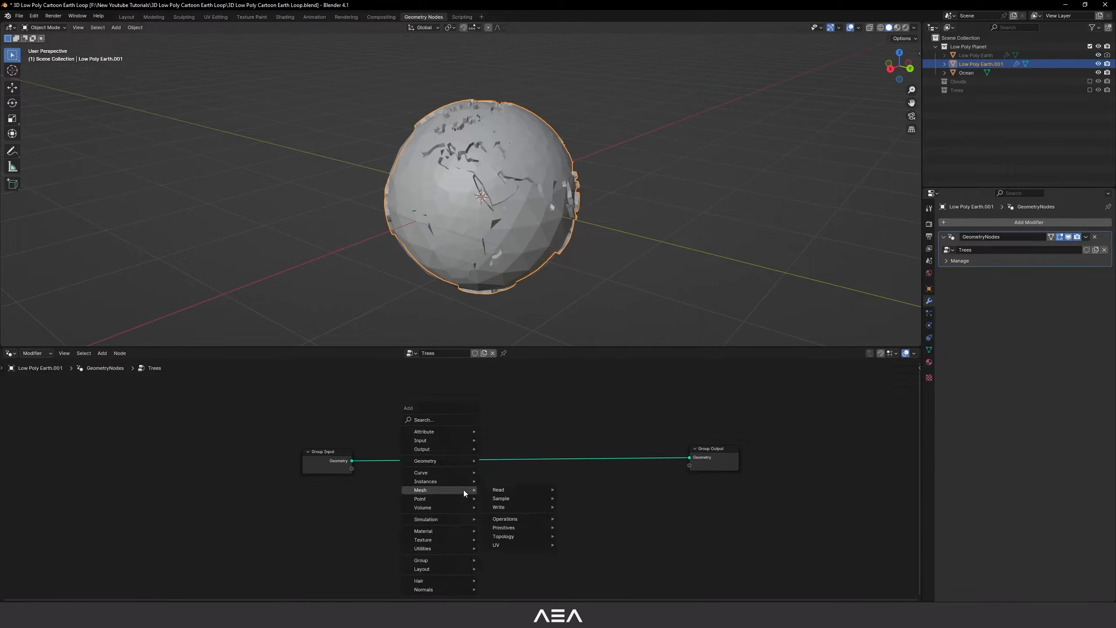
{"action": "left_click", "coordinate": [456, 421]}
{"action": "type", "text": "pomnt"}
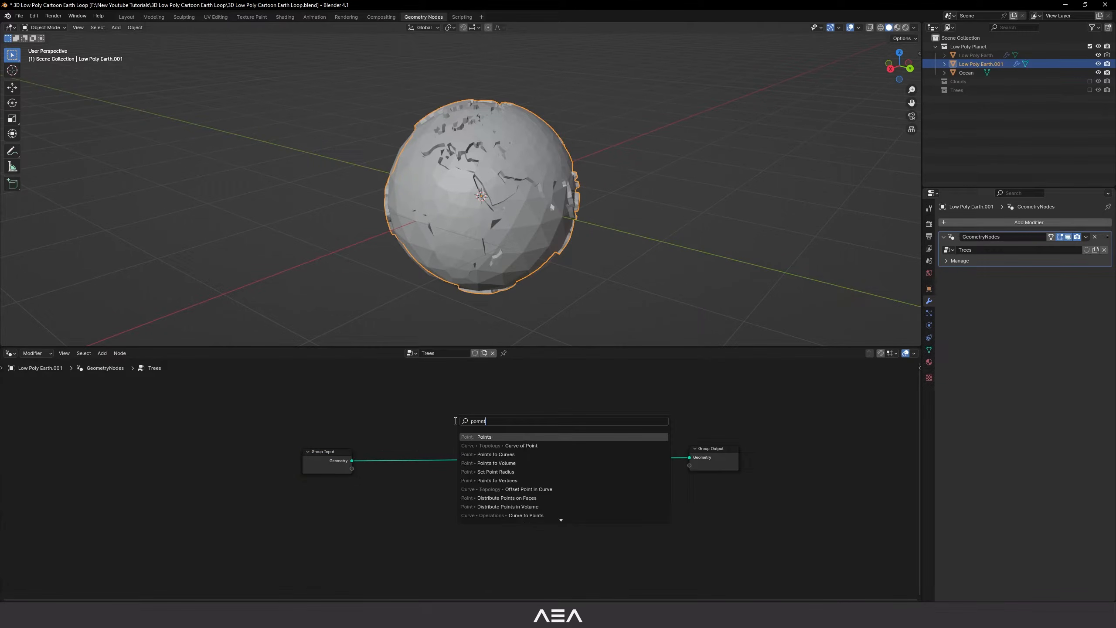
{"action": "key", "text": "Up"}
{"action": "key", "text": "Up"}
{"action": "key", "text": "Up"}
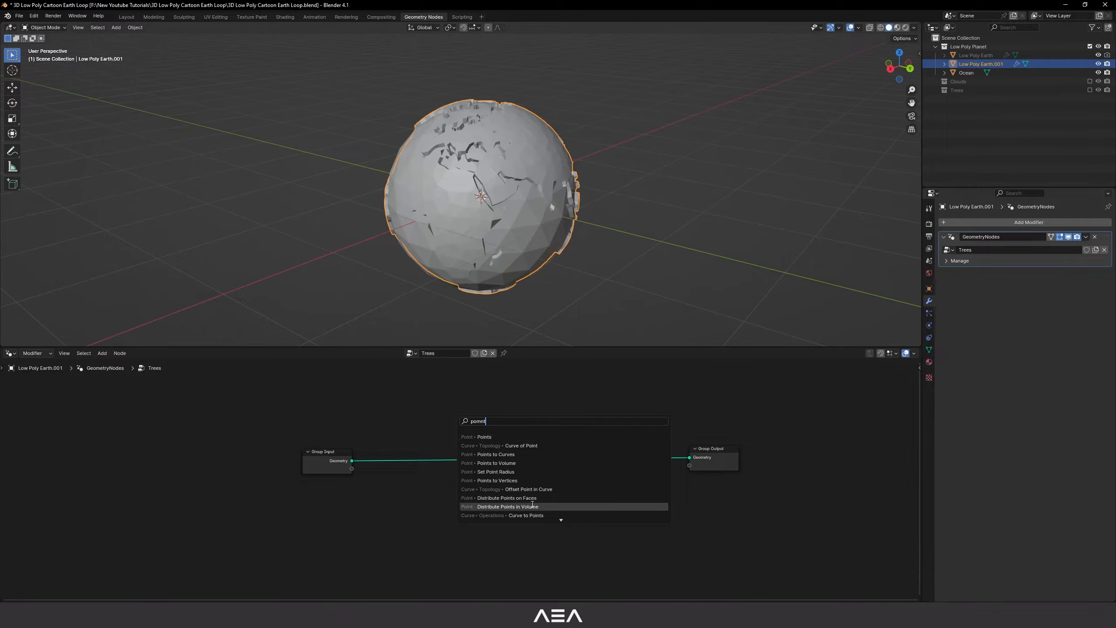
{"action": "key", "text": "Return"}
{"action": "left_click", "coordinate": [416, 503]}
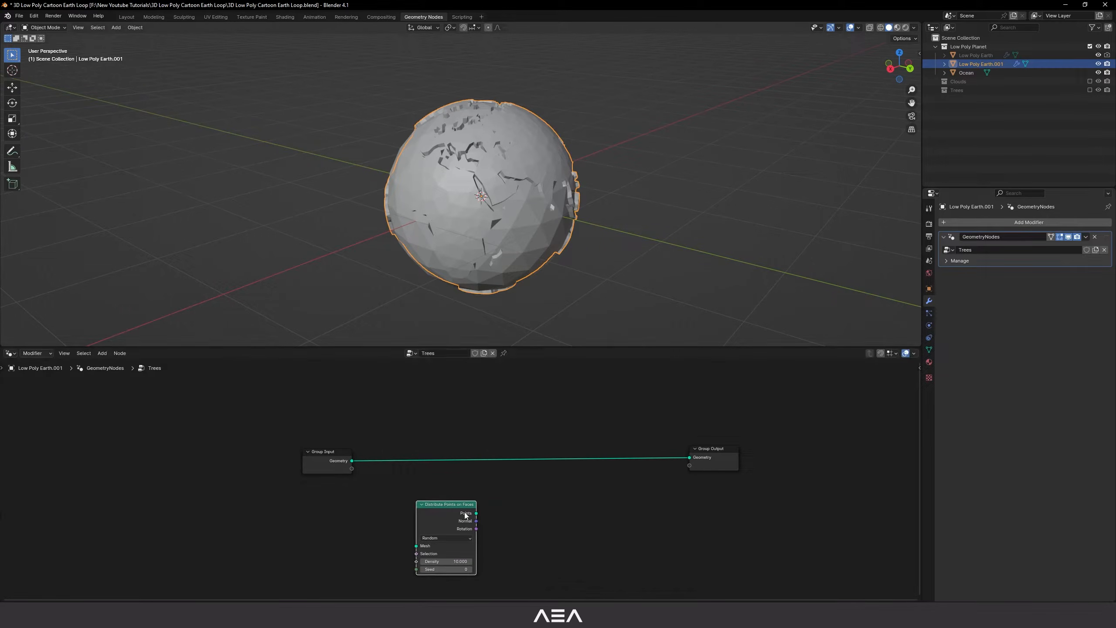
{"action": "middle_click_drag", "start_coordinate": [465, 516], "coordinate": [451, 486]}
{"action": "left_click_drag", "start_coordinate": [422, 489], "coordinate": [386, 489]}
{"action": "left_click", "coordinate": [392, 508]}
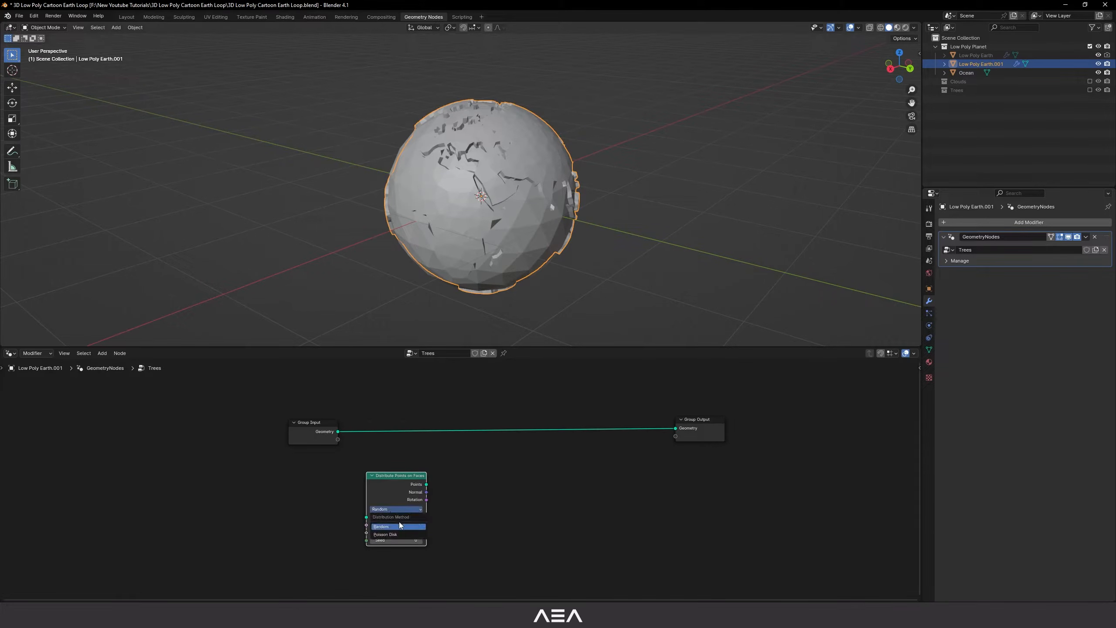
{"action": "left_click", "coordinate": [394, 535]}
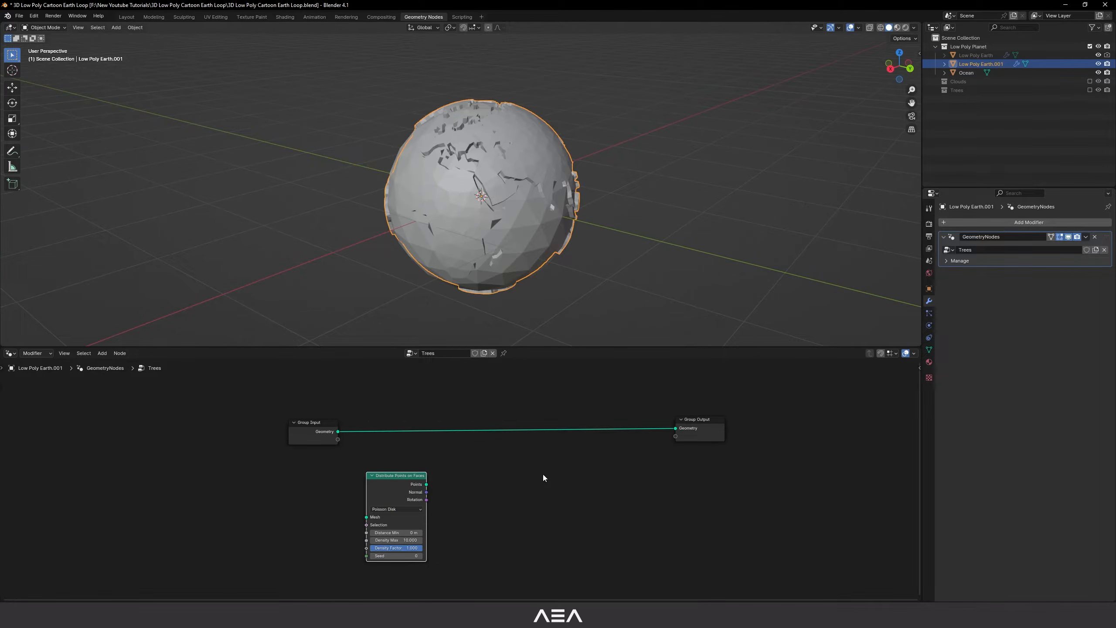
Step: Add an Instance on Points node beside the Distribute Points on Faces node
{"action": "key", "text": "shift+a"}
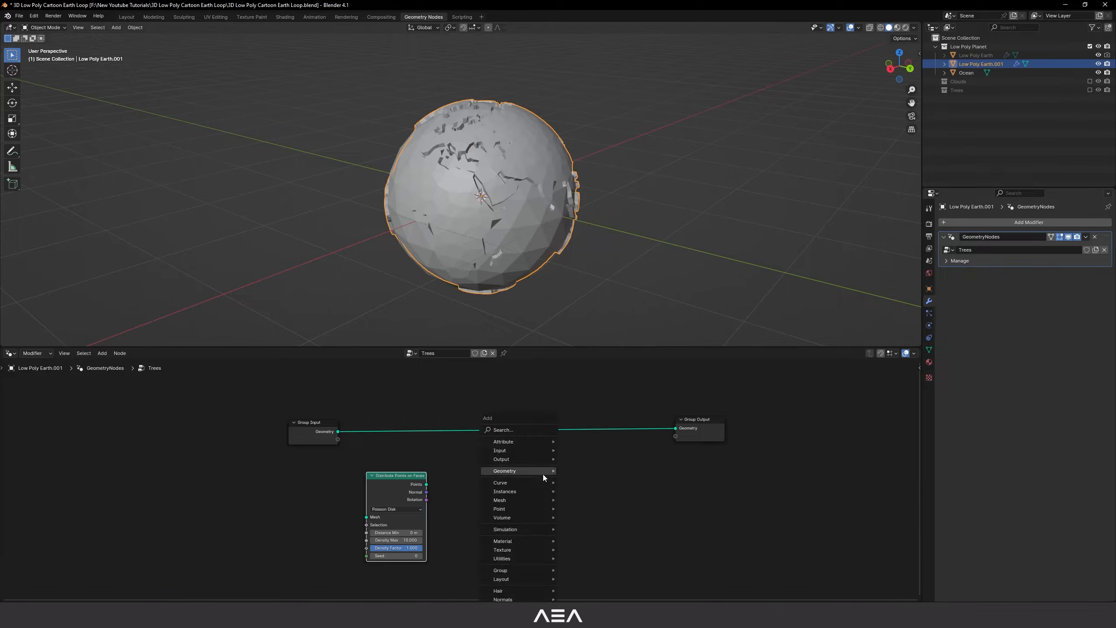
{"action": "left_click", "coordinate": [512, 431]}
{"action": "type", "text": "ub"}
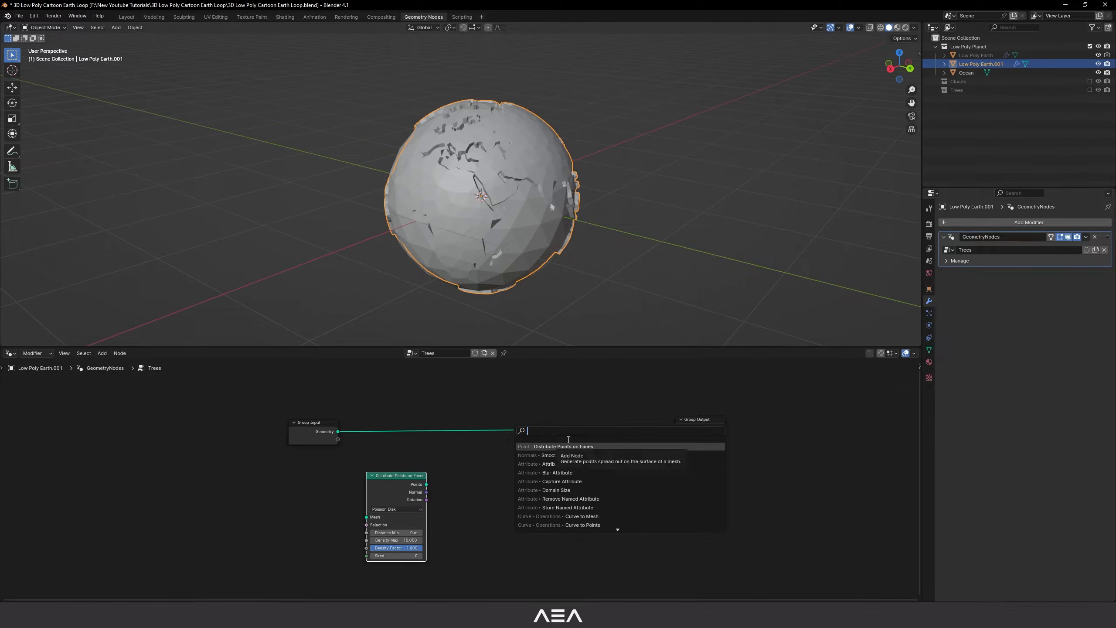
{"action": "key", "text": "BackSpace"}
{"action": "key", "text": "BackSpace"}
{"action": "type", "text": "insta"}
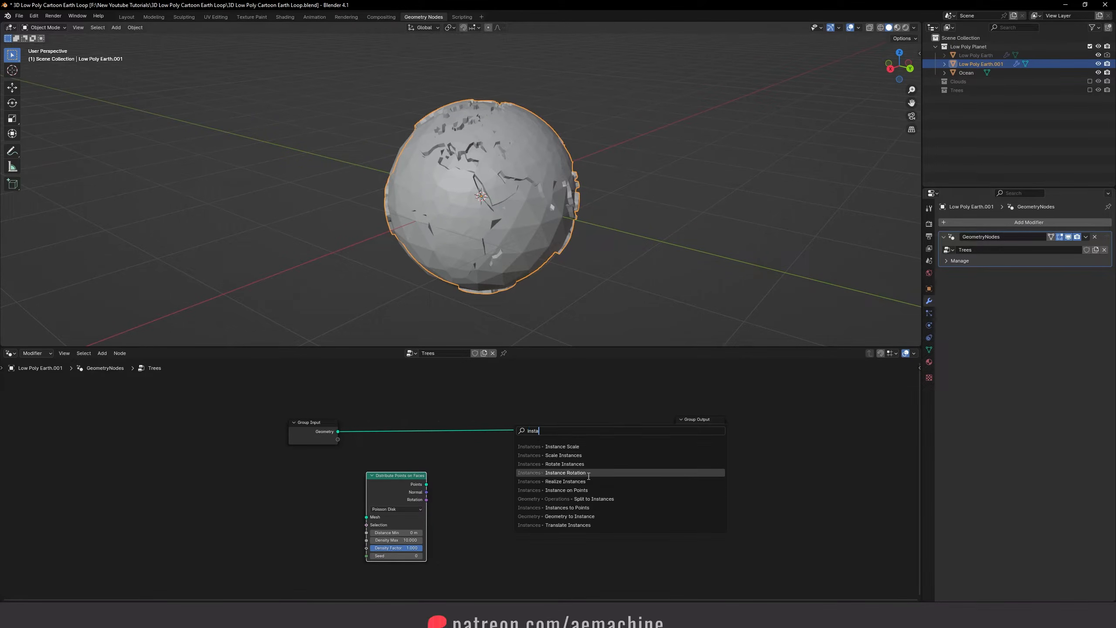
{"action": "left_click", "coordinate": [577, 490]}
{"action": "scroll", "coordinate": [563, 458], "scroll_direction": "down", "scroll_amount": 1}
{"action": "left_click", "coordinate": [577, 443]}
Step: Connect Group Input geometry to Distribute Points on Faces, its points to Instance on Points, and the instances to Group Output
{"action": "left_click_drag", "start_coordinate": [397, 487], "coordinate": [313, 411]}
{"action": "left_click_drag", "start_coordinate": [606, 463], "coordinate": [577, 461]}
{"action": "left_click_drag", "start_coordinate": [456, 457], "coordinate": [667, 411]}
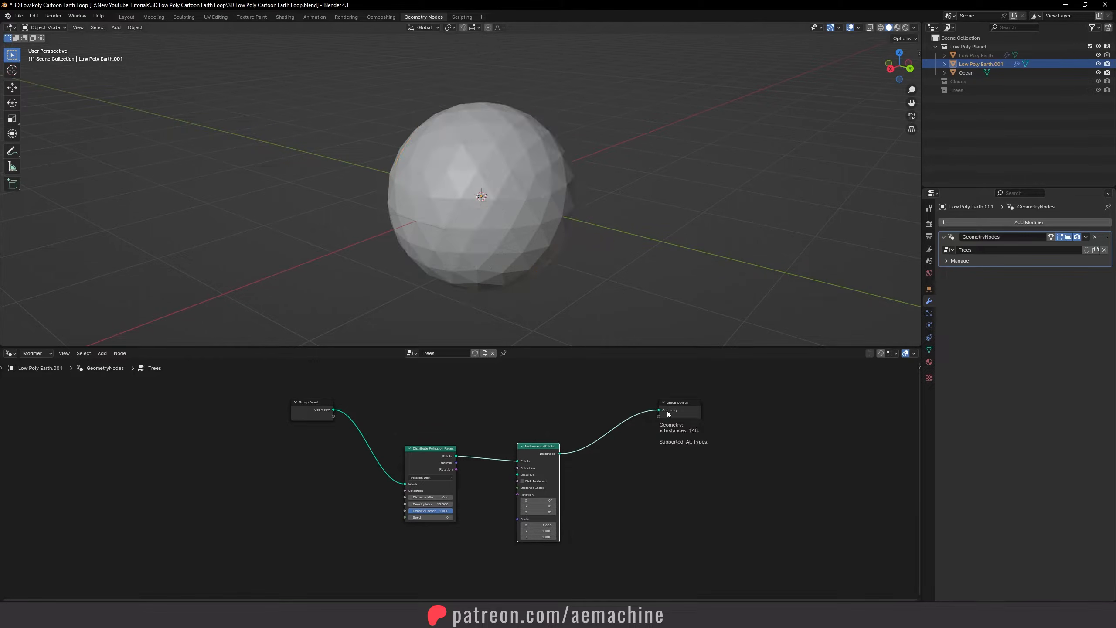
{"action": "scroll", "coordinate": [541, 243], "scroll_direction": "down", "scroll_amount": 3}
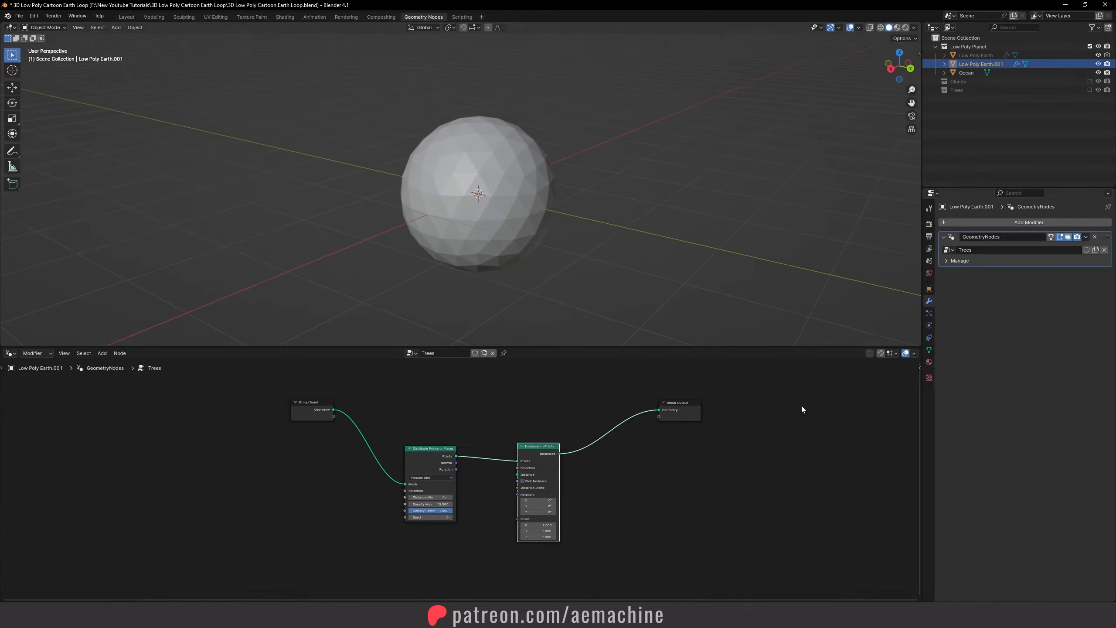
Step: Move the Group Output node farther away from the Instance on Points node
{"action": "scroll", "coordinate": [621, 451], "scroll_direction": "up", "scroll_amount": 1}
{"action": "middle_click_drag", "start_coordinate": [621, 452], "coordinate": [615, 455]}
{"action": "left_click_drag", "start_coordinate": [746, 476], "coordinate": [638, 401]}
{"action": "key", "text": "g"}
{"action": "left_click", "coordinate": [730, 400]}
{"action": "left_click", "coordinate": [673, 463]}
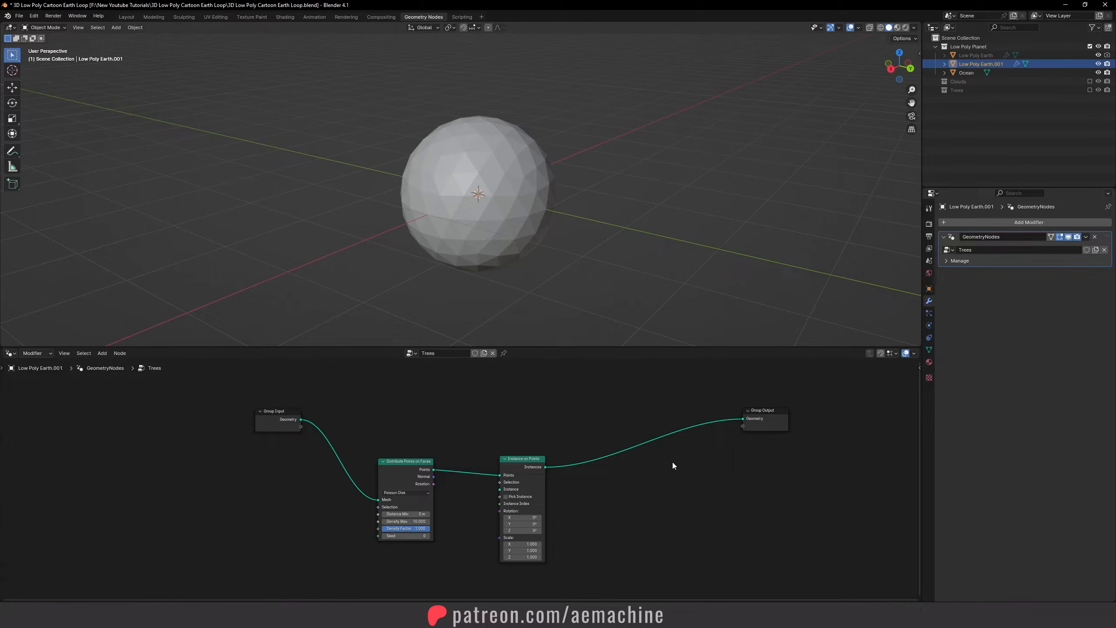
Step: Insert a Join Geometry node before Group Output and connect the Group Input geometry to it as well
{"action": "key", "text": "shift+a"}
{"action": "left_click", "coordinate": [642, 432]}
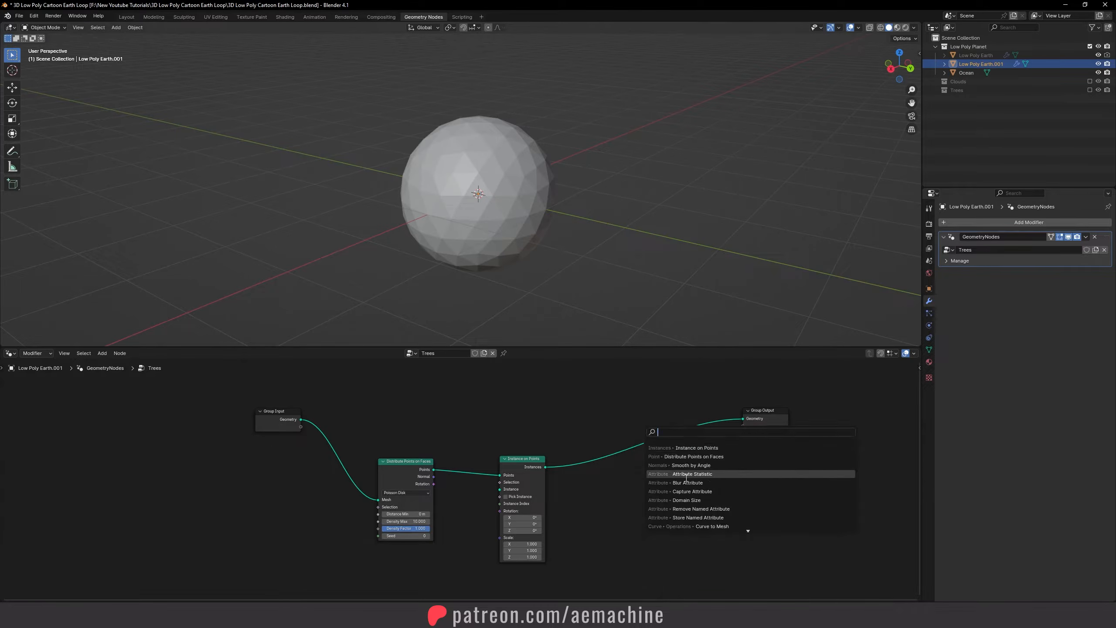
{"action": "type", "text": "join ge"}
{"action": "left_click", "coordinate": [681, 448]}
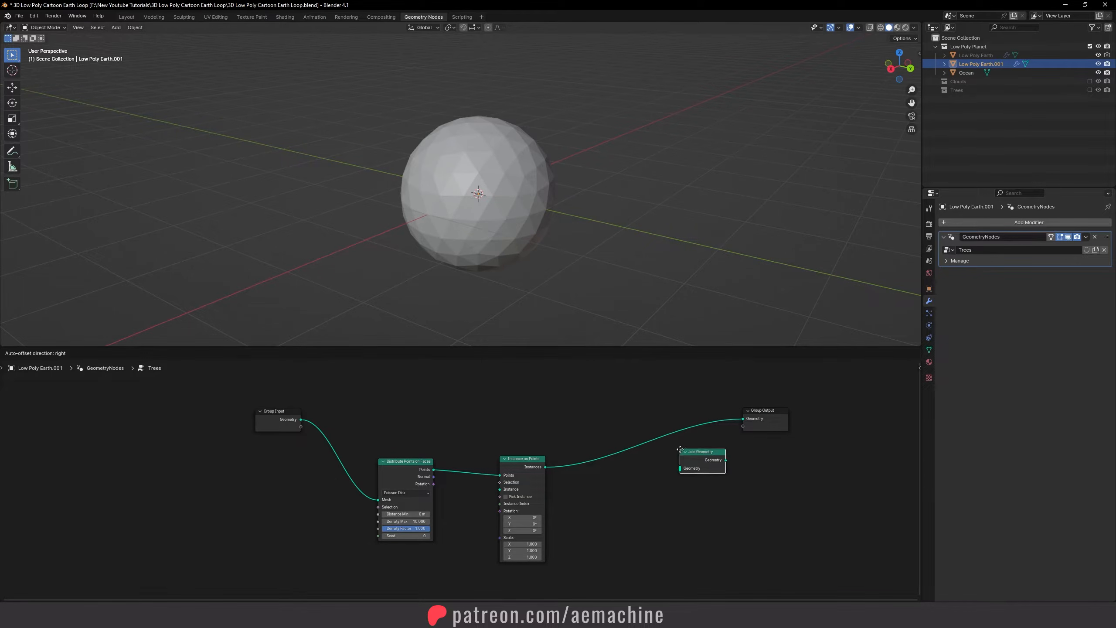
{"action": "left_click", "coordinate": [669, 420]}
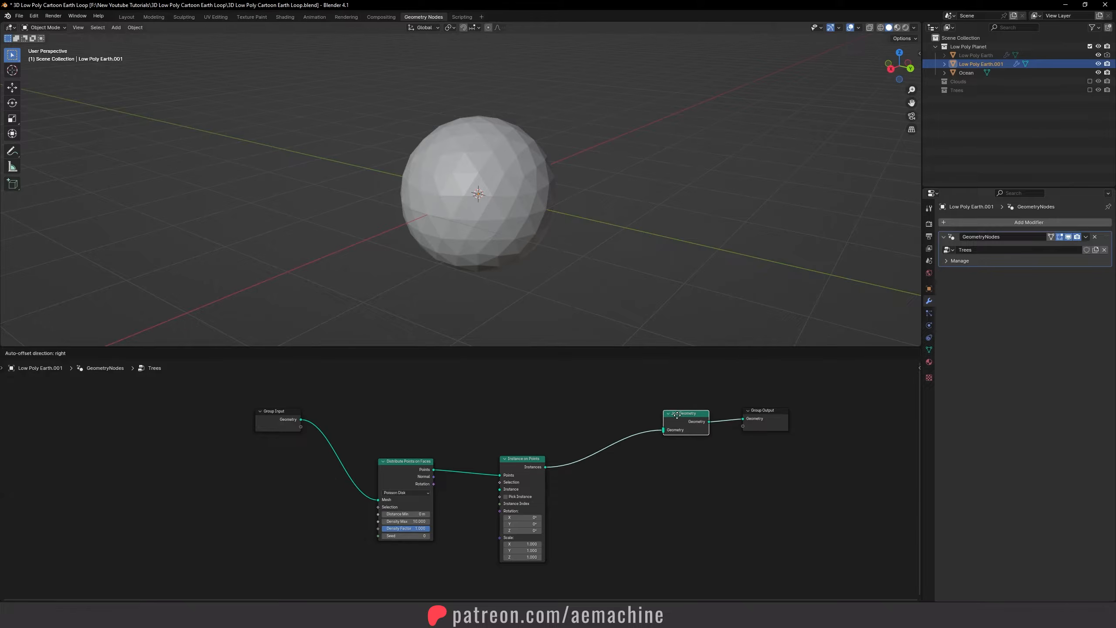
{"action": "left_click_drag", "start_coordinate": [301, 419], "coordinate": [671, 448]}
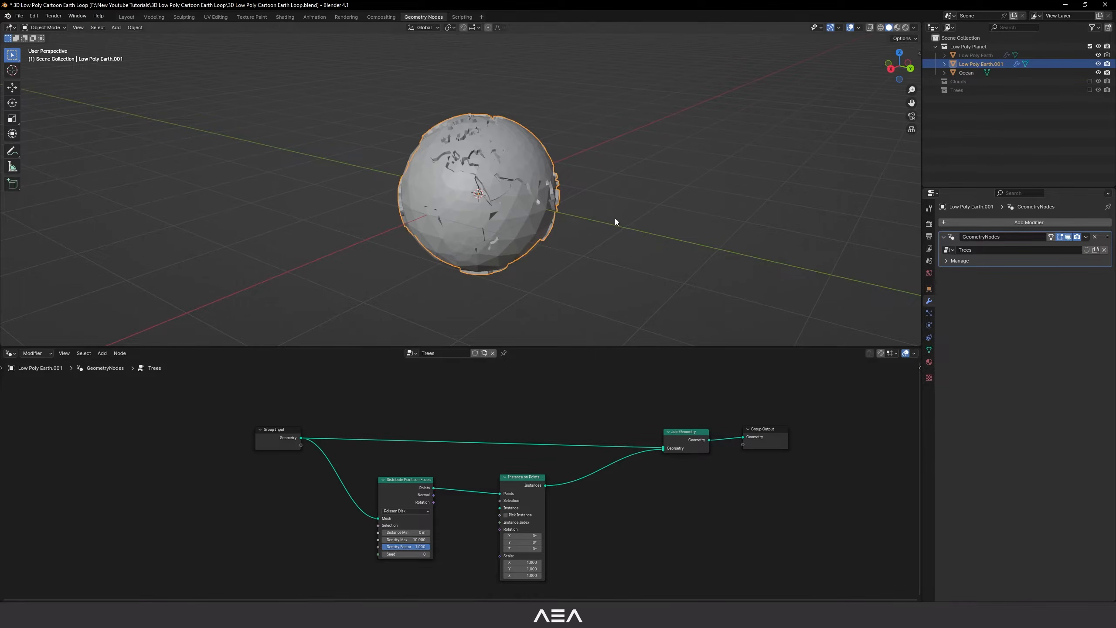
{"action": "scroll", "coordinate": [615, 220], "scroll_direction": "up", "scroll_amount": 2}
{"action": "scroll", "coordinate": [562, 494], "scroll_direction": "down", "scroll_amount": 2}
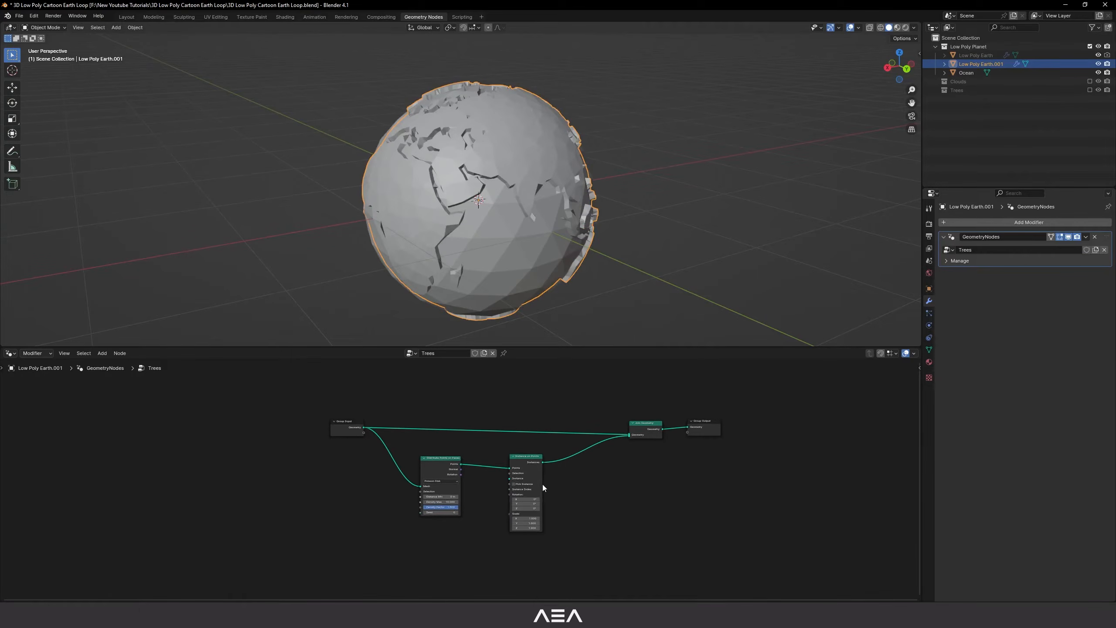
Step: Bring the Trees collection into the node tree as a Collection Info node with Separate Children and Reset Children enabled
{"action": "scroll", "coordinate": [491, 497], "scroll_direction": "up", "scroll_amount": 1}
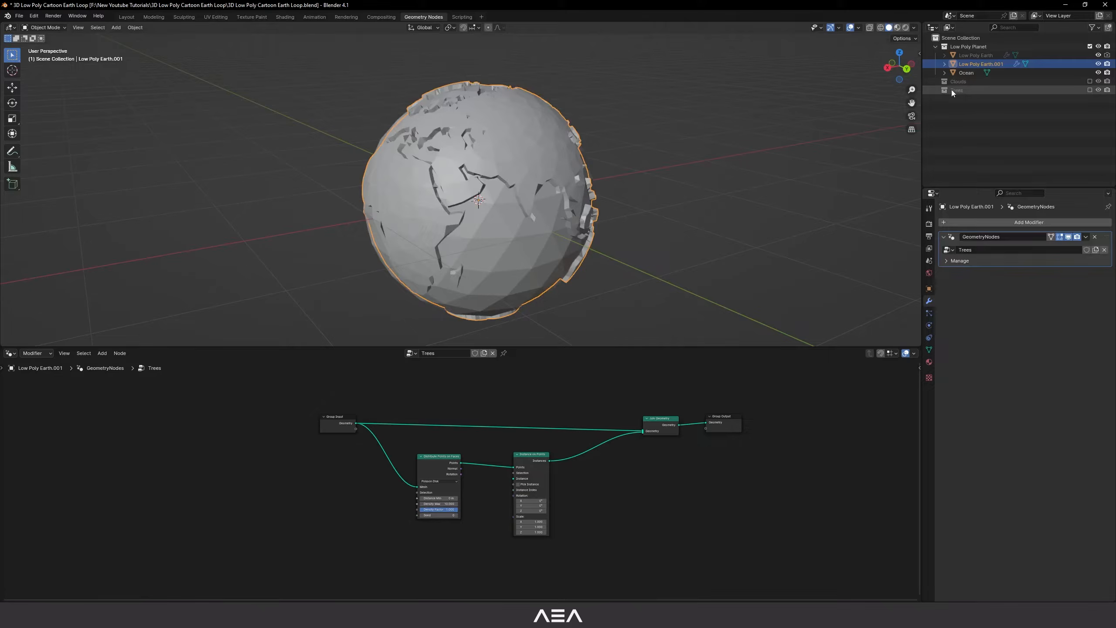
{"action": "left_click_drag", "start_coordinate": [952, 91], "coordinate": [429, 556]}
{"action": "middle_click_drag", "start_coordinate": [466, 521], "coordinate": [496, 444]}
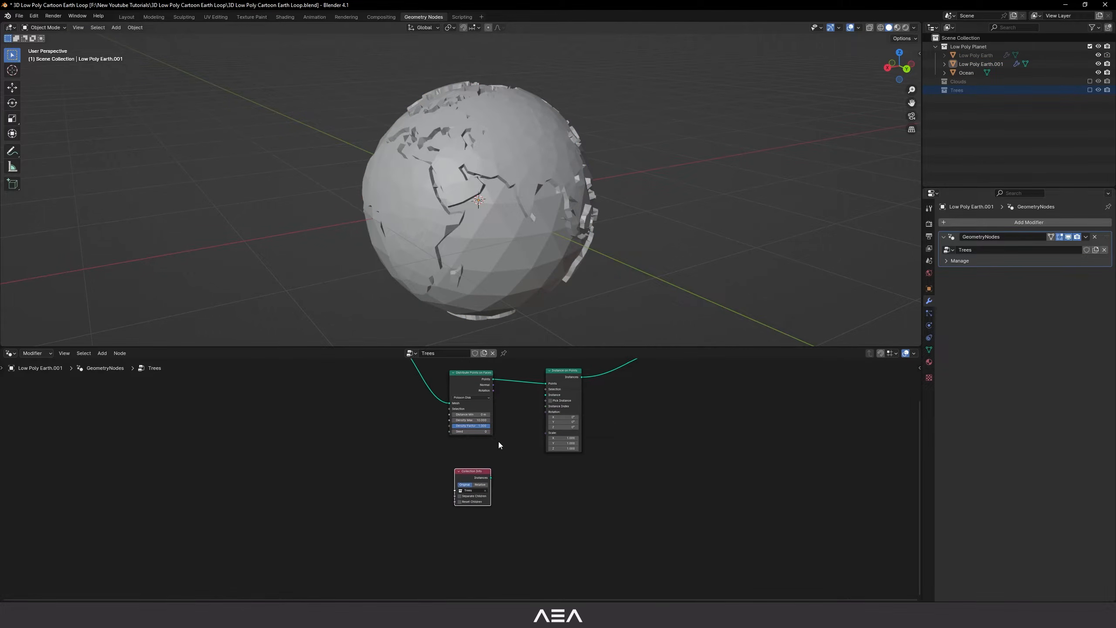
{"action": "scroll", "coordinate": [486, 477], "scroll_direction": "up", "scroll_amount": 3}
{"action": "left_click", "coordinate": [469, 492]}
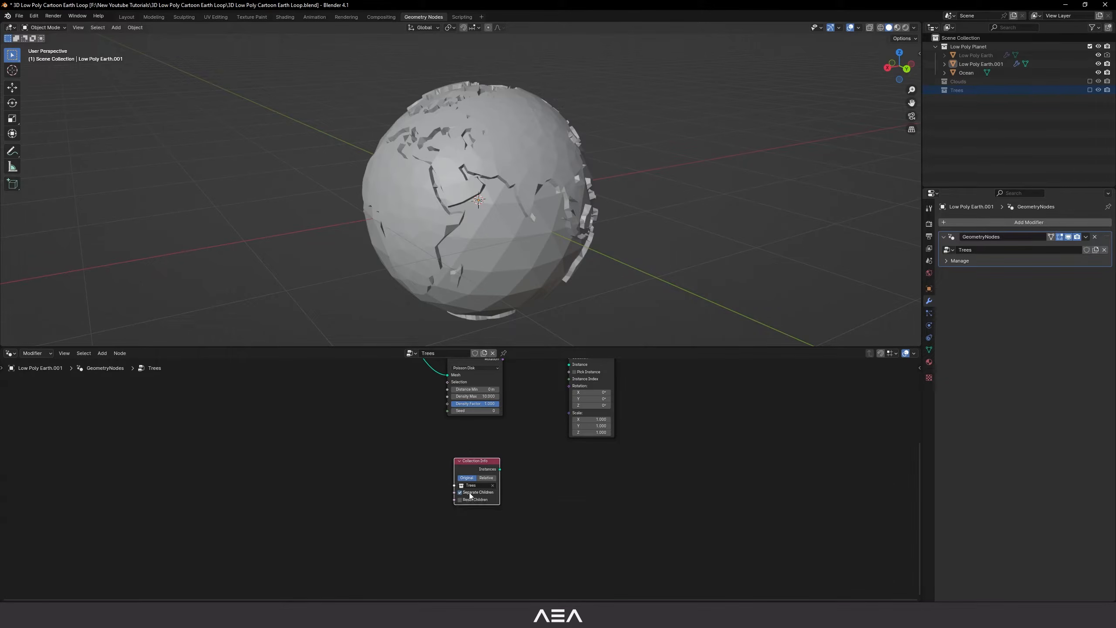
{"action": "left_click", "coordinate": [460, 499]}
{"action": "middle_click_drag", "start_coordinate": [525, 490], "coordinate": [497, 529]}
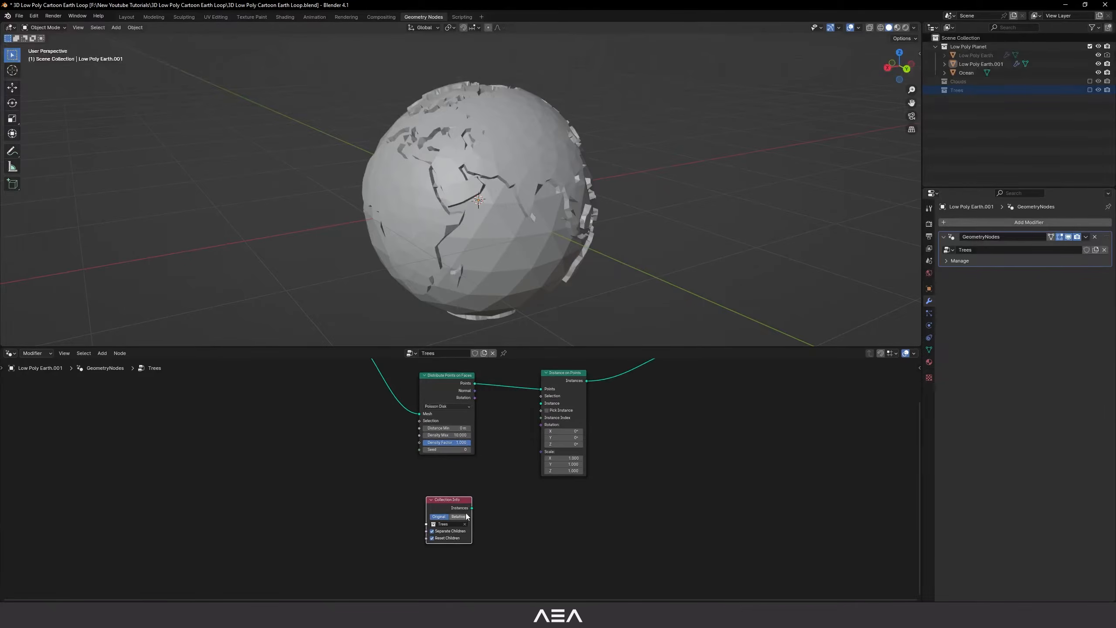
Step: Connect the Collection Info instances to Instance on Points, enable Pick Instance, and inspect the trees around the globe
{"action": "left_click_drag", "start_coordinate": [471, 508], "coordinate": [541, 404]}
{"action": "left_click", "coordinate": [547, 410]}
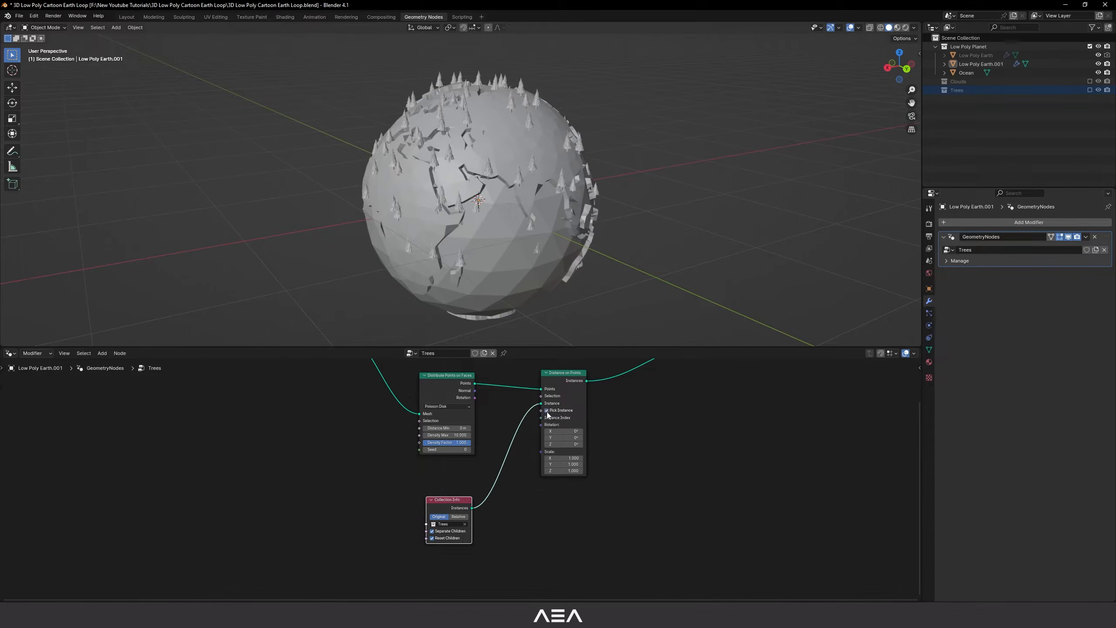
{"action": "middle_click_drag", "start_coordinate": [584, 233], "coordinate": [638, 221]}
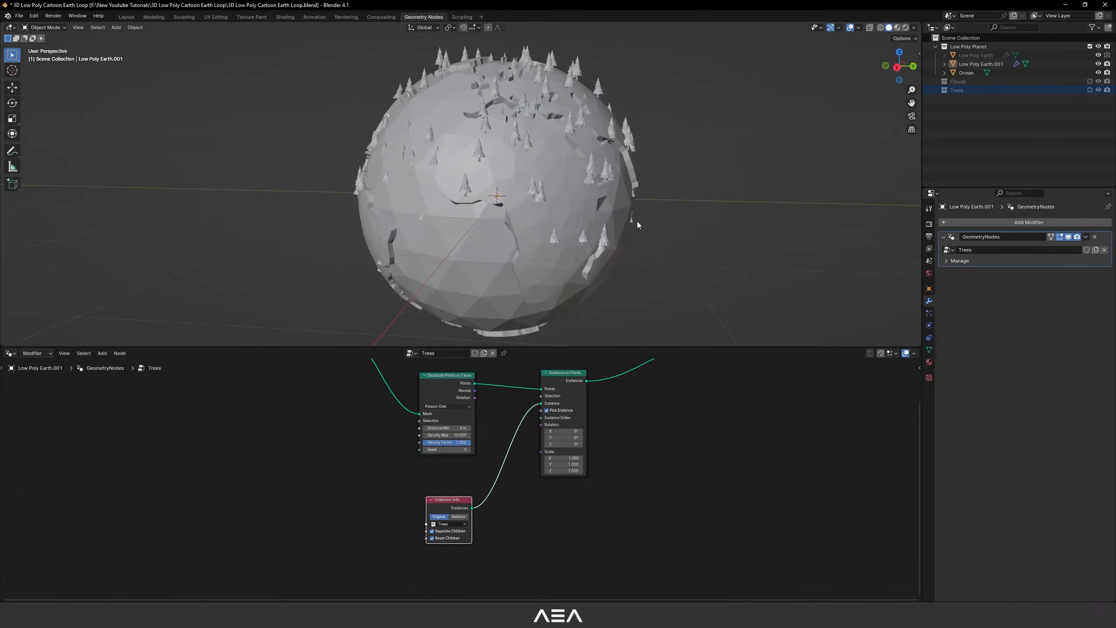
{"action": "scroll", "coordinate": [585, 211], "scroll_direction": "down", "scroll_amount": 2}
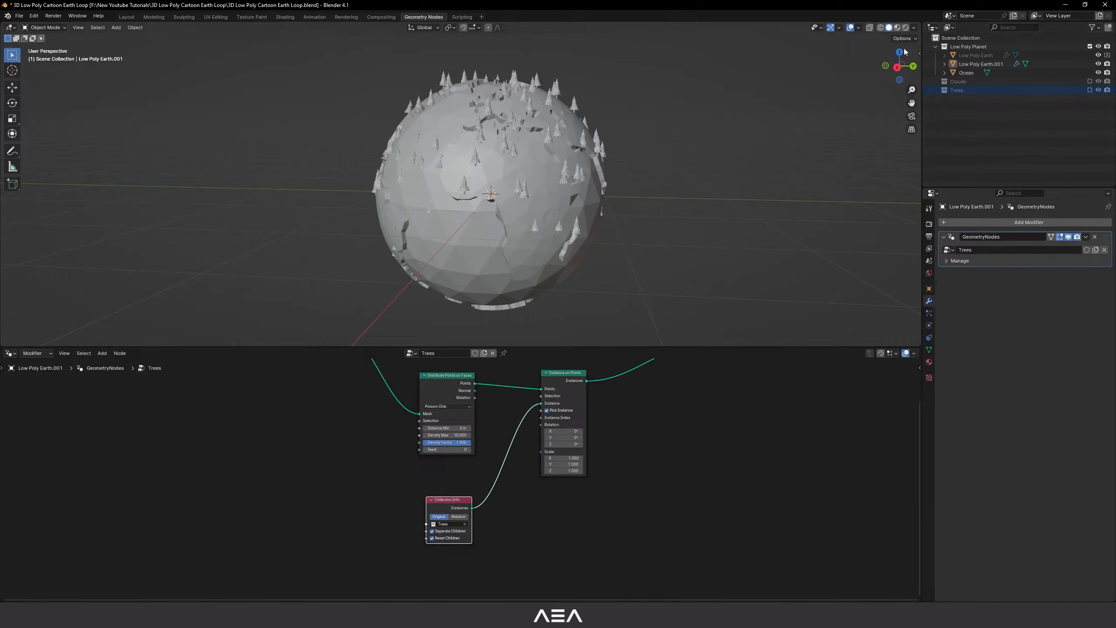
{"action": "scroll", "coordinate": [591, 192], "scroll_direction": "up", "scroll_amount": 1}
{"action": "mouse_move", "coordinate": [591, 193]}
{"action": "middle_mouse_down"}
{"action": "mouse_move", "coordinate": [569, 205]}
{"action": "mouse_move", "coordinate": [596, 193]}
{"action": "middle_mouse_up"}
{"action": "scroll", "coordinate": [596, 192], "scroll_direction": "down", "scroll_amount": 1}
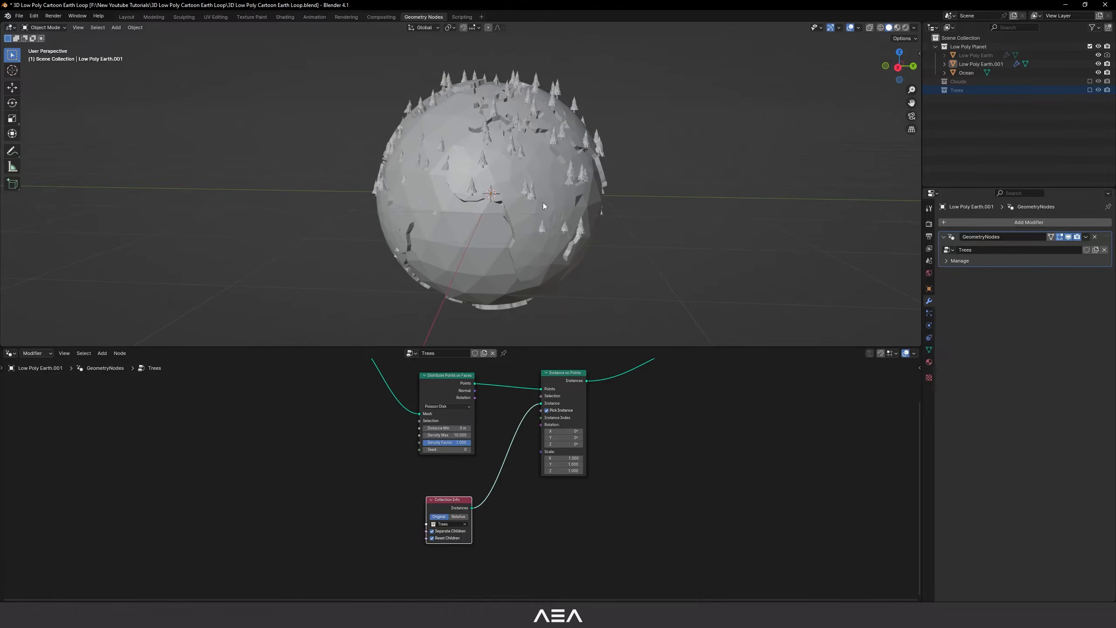
{"action": "mouse_move", "coordinate": [624, 236]}
{"action": "middle_mouse_down"}
{"action": "mouse_move", "coordinate": [691, 230]}
{"action": "mouse_move", "coordinate": [613, 233]}
{"action": "middle_mouse_up"}
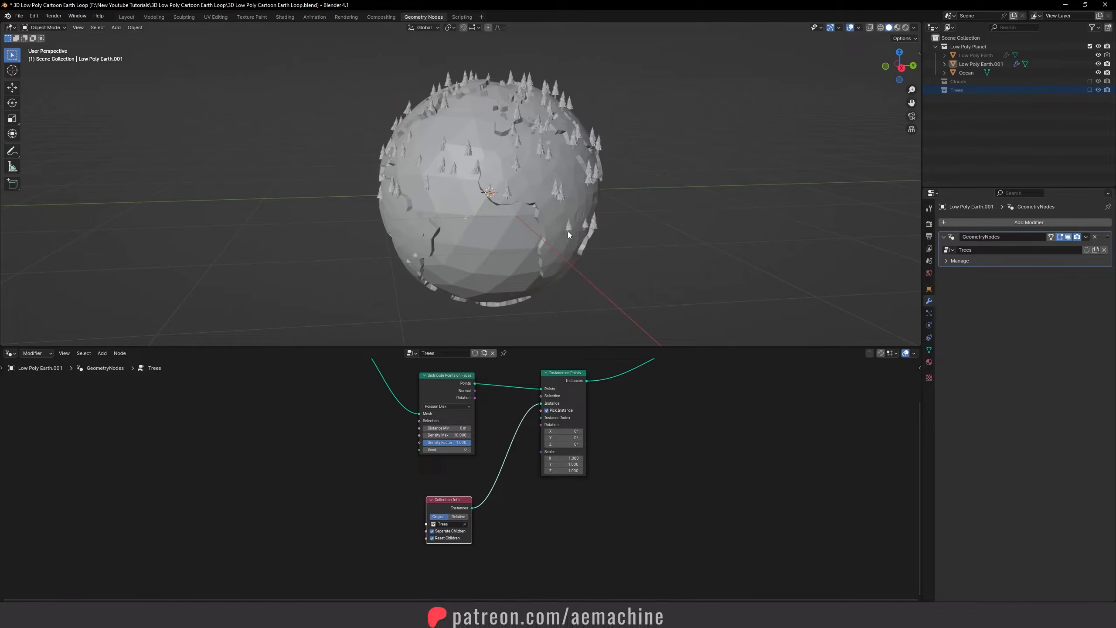
Step: Move the Collection Info node up close beneath the Distribute Points on Faces node
{"action": "scroll", "coordinate": [563, 194], "scroll_direction": "down", "scroll_amount": 2}
{"action": "scroll", "coordinate": [564, 218], "scroll_direction": "up", "scroll_amount": 2}
{"action": "middle_click_drag", "start_coordinate": [563, 194], "coordinate": [575, 220]}
{"action": "scroll", "coordinate": [615, 461], "scroll_direction": "down", "scroll_amount": 2}
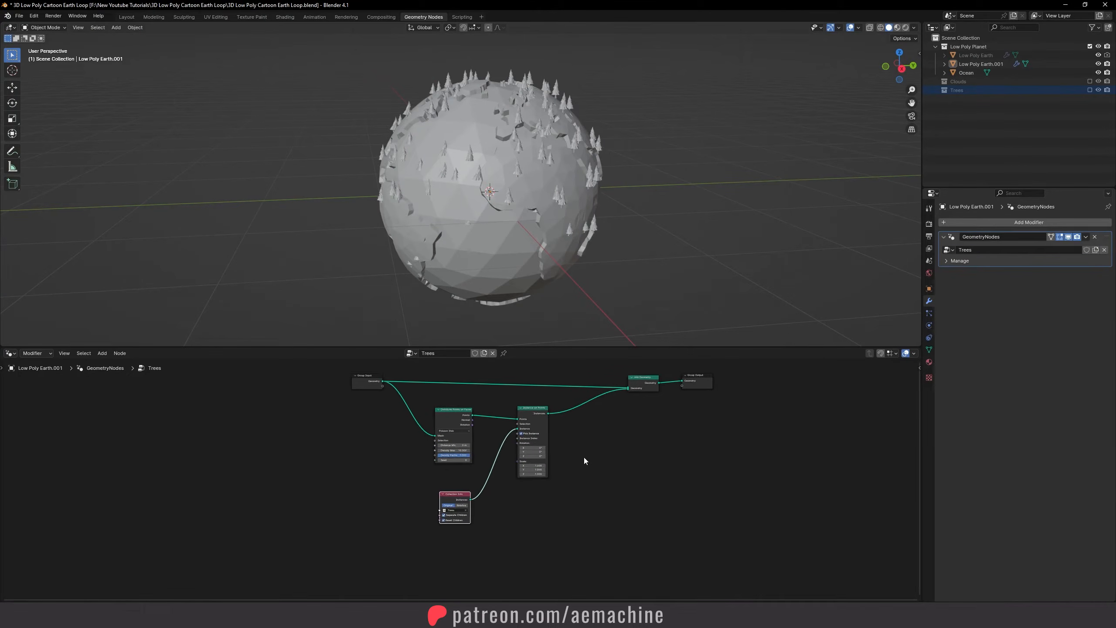
{"action": "scroll", "coordinate": [562, 474], "scroll_direction": "up", "scroll_amount": 1}
{"action": "left_click_drag", "start_coordinate": [445, 504], "coordinate": [442, 482]}
{"action": "left_click", "coordinate": [488, 508]}
{"action": "middle_click_drag", "start_coordinate": [477, 506], "coordinate": [508, 493]}
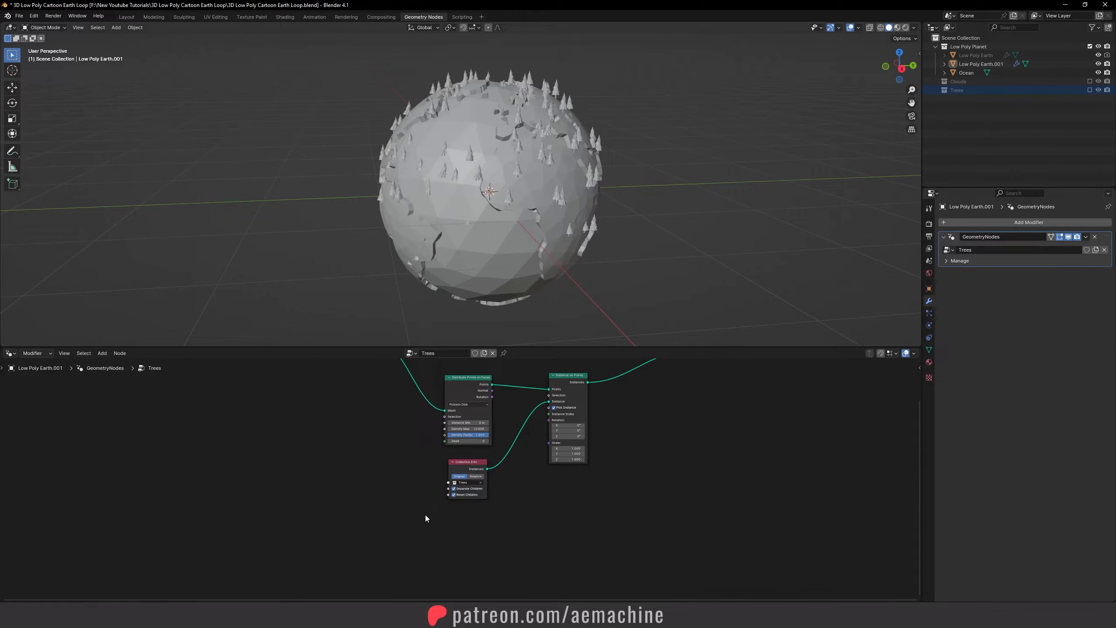
Step: Add a Normal node to the Trees node tree, below and before the Collection Info node
{"action": "key", "text": "shift+a"}
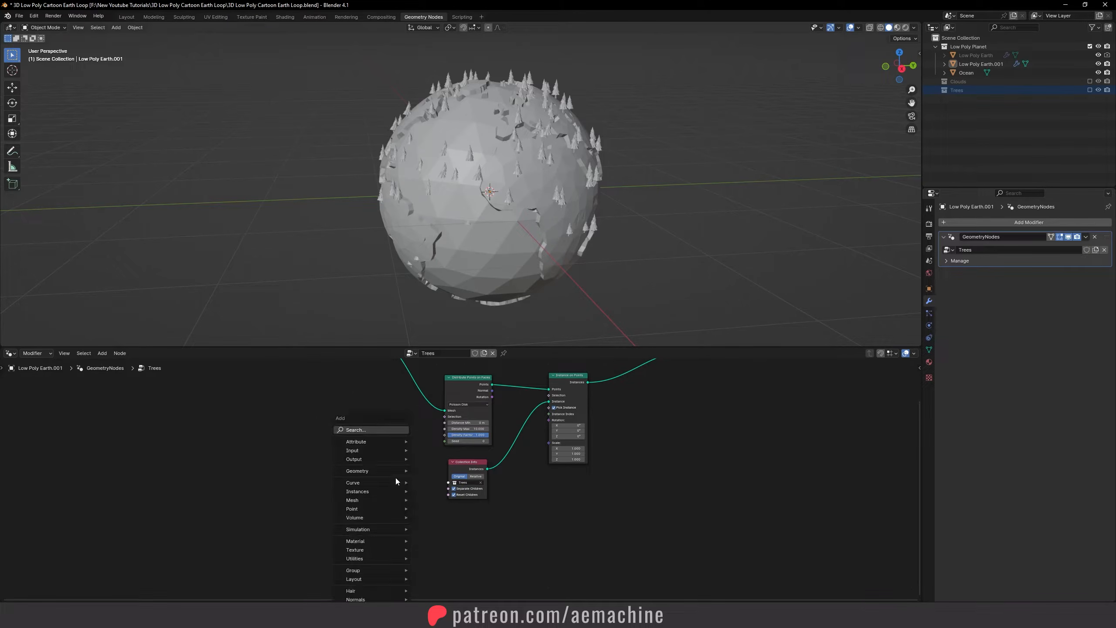
{"action": "left_click", "coordinate": [381, 433]}
{"action": "type", "text": "norma"}
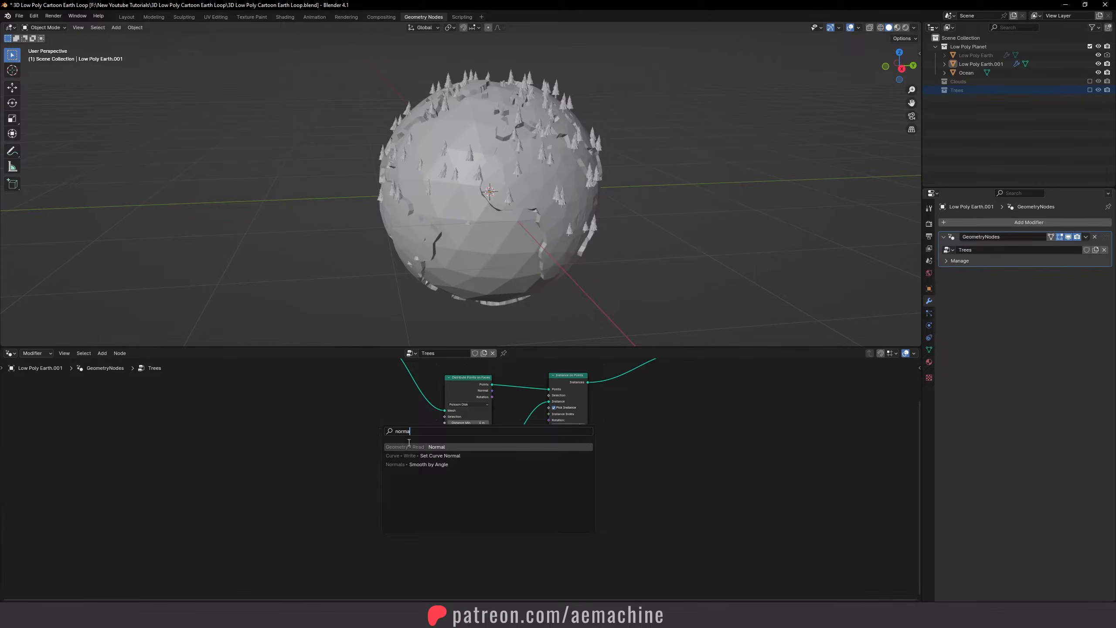
{"action": "key", "text": "Return"}
{"action": "left_click", "coordinate": [334, 528]}
{"action": "middle_click_drag", "start_coordinate": [374, 525], "coordinate": [345, 523]}
{"action": "left_click", "coordinate": [371, 533]}
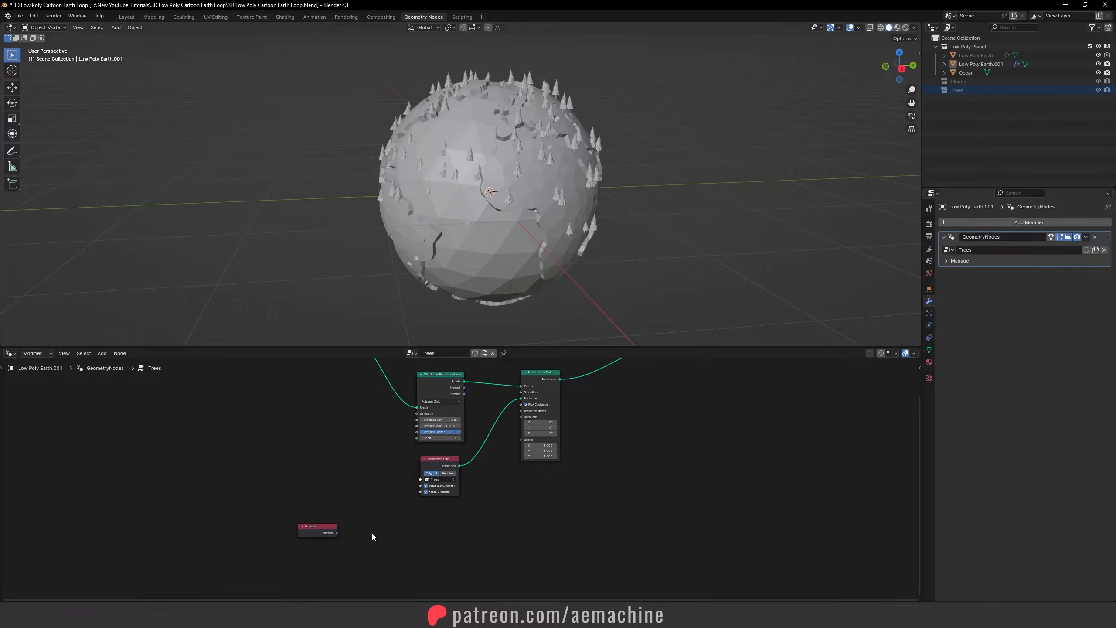
Step: Add a Sample Nearest Surface node beside the Normal node and connect the Normal output to its Value input
{"action": "key", "text": "shift+a"}
{"action": "type", "text": "sample"}
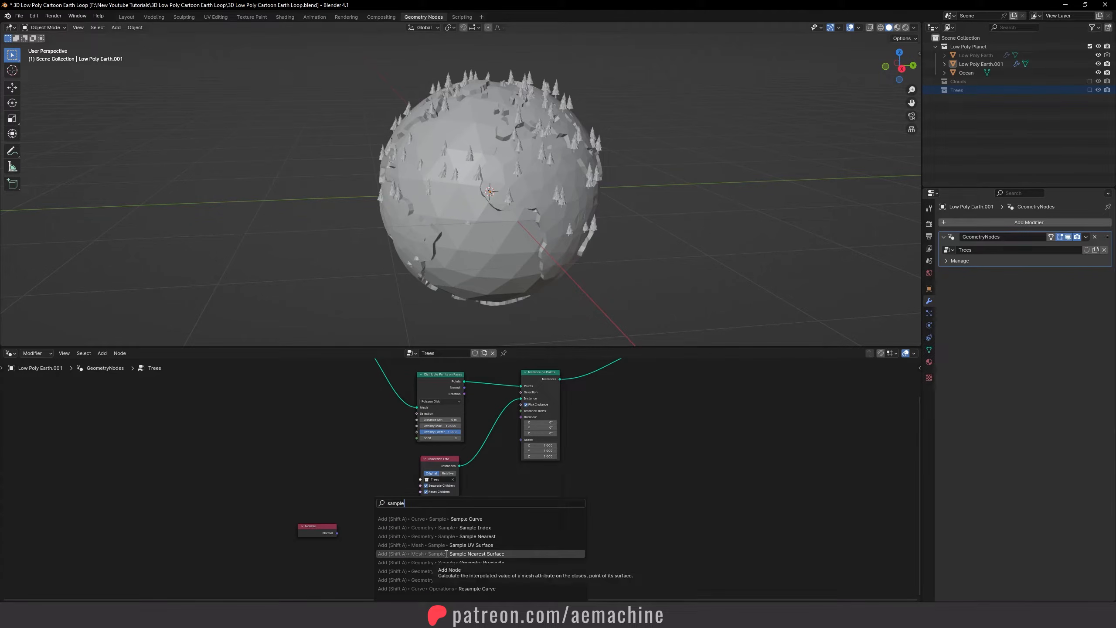
{"action": "left_click", "coordinate": [440, 553]}
{"action": "left_click", "coordinate": [373, 523]}
{"action": "scroll", "coordinate": [338, 537], "scroll_direction": "up", "scroll_amount": 1}
{"action": "left_click_drag", "start_coordinate": [329, 538], "coordinate": [369, 561]}
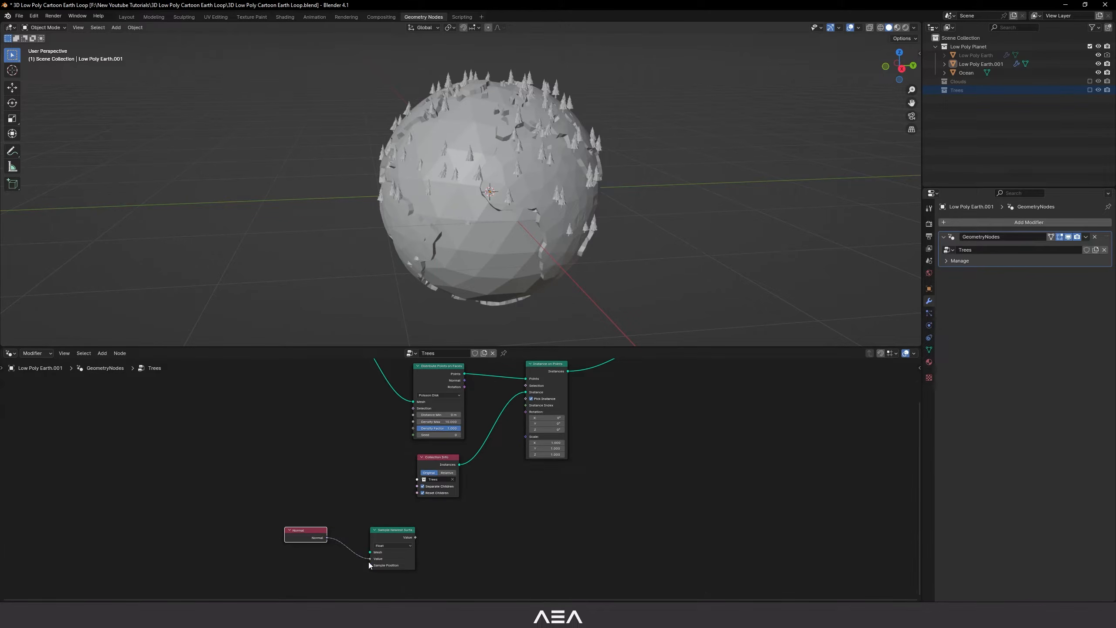
Step: Set Sample Nearest Surface to the Vector data type and connect its Mesh input to the Group Input geometry
{"action": "left_click", "coordinate": [384, 546]}
{"action": "left_click_drag", "start_coordinate": [370, 552], "coordinate": [342, 416]}
{"action": "scroll", "coordinate": [378, 468], "scroll_direction": "down", "scroll_amount": 2}
{"action": "left_click_drag", "start_coordinate": [367, 541], "coordinate": [398, 531]}
{"action": "scroll", "coordinate": [433, 543], "scroll_direction": "up", "scroll_amount": 2}
{"action": "middle_click_drag", "start_coordinate": [435, 551], "coordinate": [445, 527]}
{"action": "scroll", "coordinate": [445, 527], "scroll_direction": "up", "scroll_amount": 1}
{"action": "scroll", "coordinate": [433, 523], "scroll_direction": "down", "scroll_amount": 3}
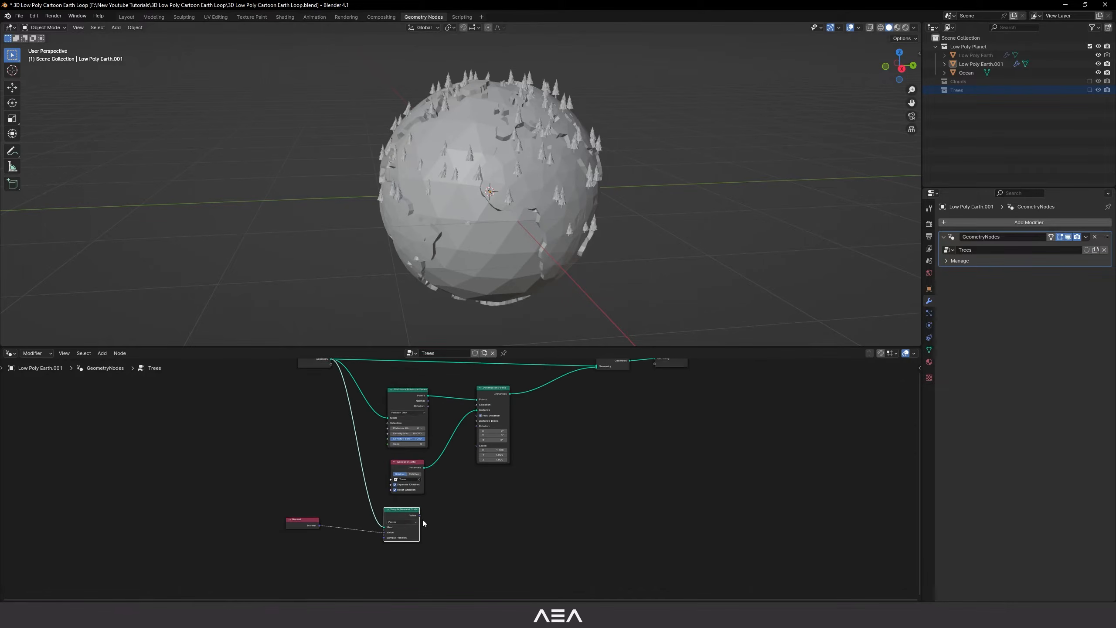
Step: Add an Align Euler to Vector node set to the Z axis and feed its Vector from the Sample Nearest Surface value
{"action": "scroll", "coordinate": [425, 528], "scroll_direction": "up", "scroll_amount": 1}
{"action": "left_click_drag", "start_coordinate": [400, 526], "coordinate": [452, 518]}
{"action": "left_click", "coordinate": [436, 529]}
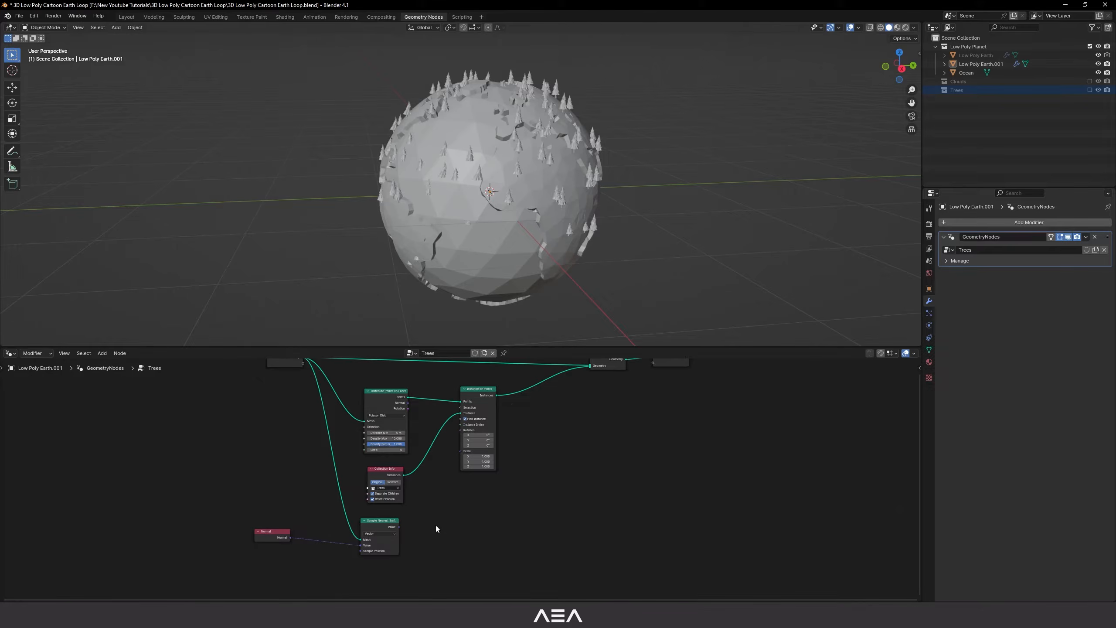
{"action": "key", "text": "F3"}
{"action": "type", "text": "alig"}
{"action": "left_click", "coordinate": [519, 528]}
{"action": "left_click", "coordinate": [451, 503]}
{"action": "scroll", "coordinate": [409, 536], "scroll_direction": "up", "scroll_amount": 1}
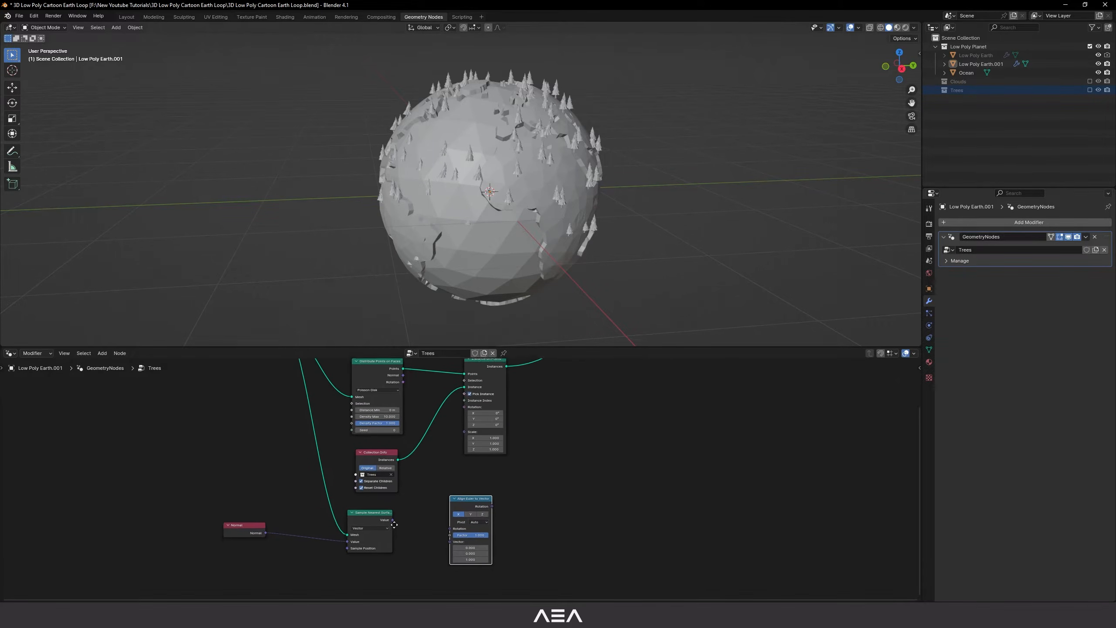
{"action": "scroll", "coordinate": [394, 526], "scroll_direction": "up", "scroll_amount": 1}
{"action": "left_click_drag", "start_coordinate": [386, 520], "coordinate": [426, 494]}
{"action": "left_click_drag", "start_coordinate": [450, 544], "coordinate": [432, 517]}
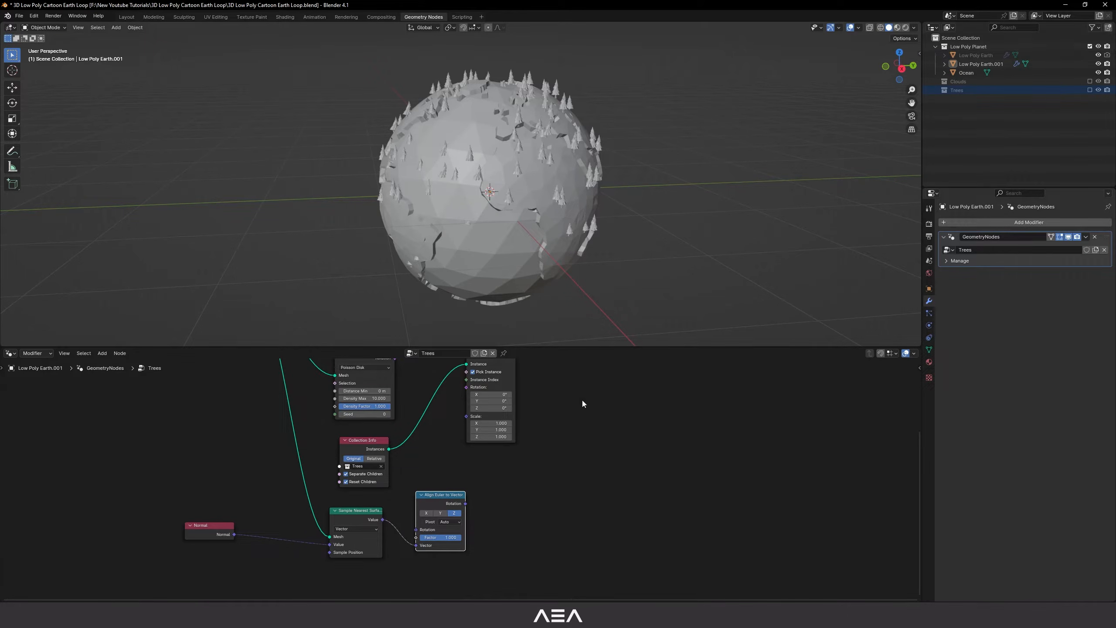
Step: Connect the Align Euler to Vector rotation to the Instance on Points Rotation input and check the trees on the globe
{"action": "left_click_drag", "start_coordinate": [466, 504], "coordinate": [466, 387]}
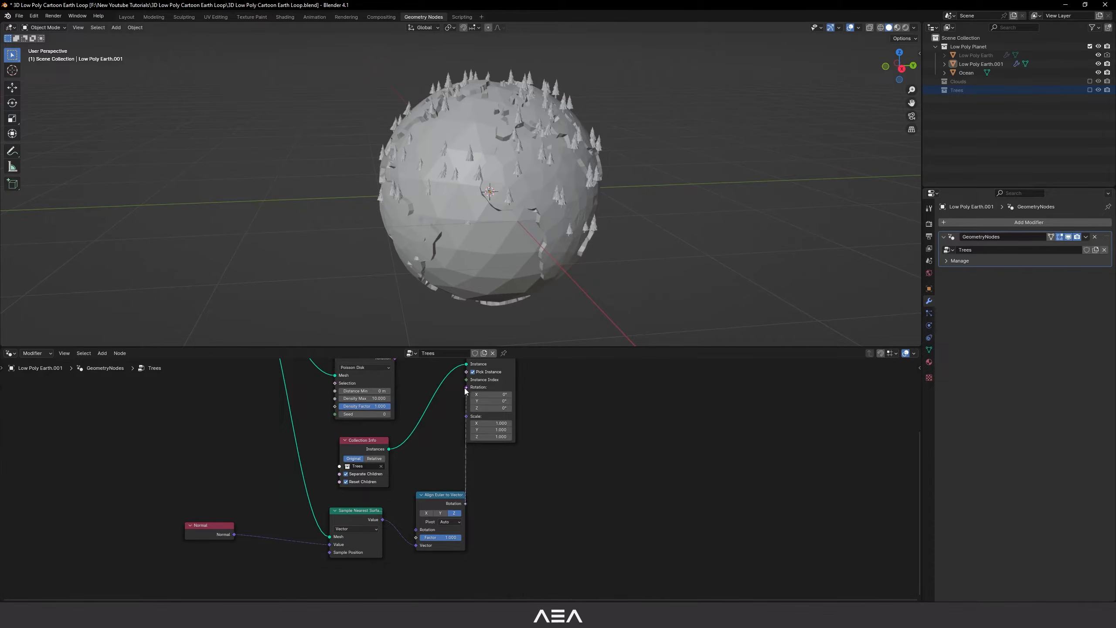
{"action": "key", "text": "Home"}
{"action": "middle_click_drag", "start_coordinate": [652, 233], "coordinate": [544, 238]}
{"action": "scroll", "coordinate": [639, 240], "scroll_direction": "up", "scroll_amount": 2}
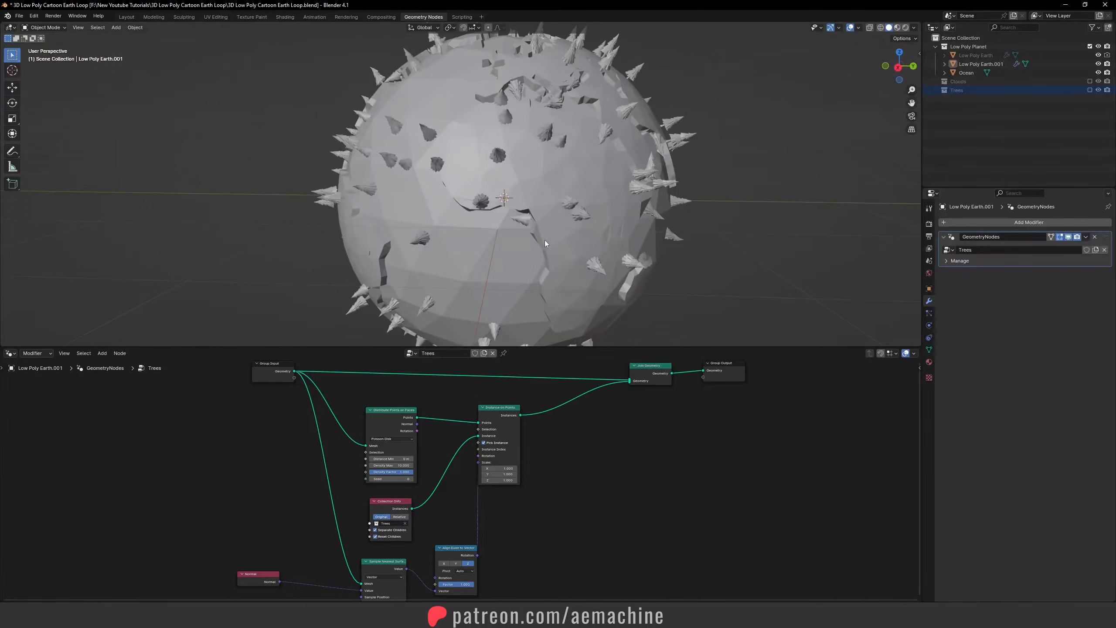
Step: Spread out the node layout so Instance on Points and the output nodes sit farther from the rotation nodes
{"action": "scroll", "coordinate": [541, 452], "scroll_direction": "down", "scroll_amount": 2}
{"action": "left_click_drag", "start_coordinate": [496, 419], "coordinate": [535, 418]}
{"action": "scroll", "coordinate": [636, 214], "scroll_direction": "down", "scroll_amount": 2}
{"action": "middle_click_drag", "start_coordinate": [637, 213], "coordinate": [532, 243]}
{"action": "scroll", "coordinate": [532, 244], "scroll_direction": "up", "scroll_amount": 1}
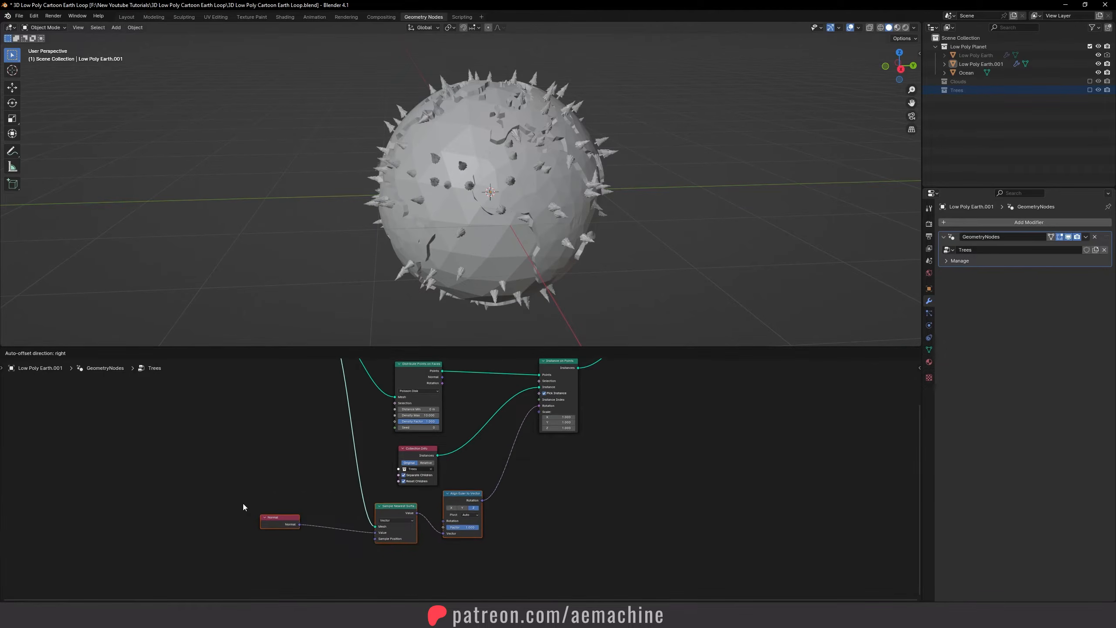
{"action": "middle_click_drag", "start_coordinate": [516, 451], "coordinate": [439, 523]}
{"action": "scroll", "coordinate": [440, 524], "scroll_direction": "up", "scroll_amount": 1}
{"action": "left_click_drag", "start_coordinate": [647, 544], "coordinate": [480, 448]}
{"action": "left_click_drag", "start_coordinate": [473, 430], "coordinate": [492, 427]}
Step: Add a Random Value node below Instance on Points and connect its value to the Scale input
{"action": "middle_click_drag", "start_coordinate": [516, 544], "coordinate": [524, 518]}
{"action": "left_click", "coordinate": [521, 519]}
{"action": "key", "text": "shift+a"}
{"action": "type", "text": "random value"}
{"action": "key", "text": "Return"}
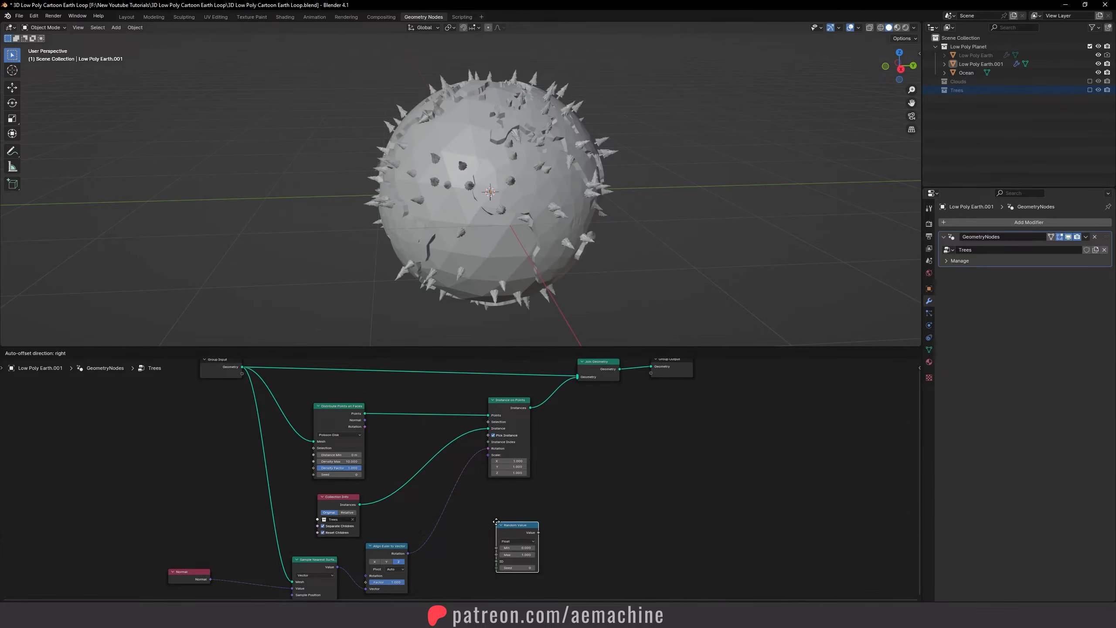
{"action": "left_click", "coordinate": [458, 523]}
{"action": "left_click_drag", "start_coordinate": [500, 533], "coordinate": [488, 456]}
Step: Save the file and adjust the Random Value node's Min and Max together for the tree scale
{"action": "scroll", "coordinate": [523, 486], "scroll_direction": "down", "scroll_amount": 2}
{"action": "middle_click_drag", "start_coordinate": [551, 516], "coordinate": [551, 490]}
{"action": "scroll", "coordinate": [543, 504], "scroll_direction": "up", "scroll_amount": 3}
{"action": "scroll", "coordinate": [611, 222], "scroll_direction": "up", "scroll_amount": 3}
{"action": "middle_click_drag", "start_coordinate": [613, 218], "coordinate": [680, 212]}
{"action": "key", "text": "ctrl+s"}
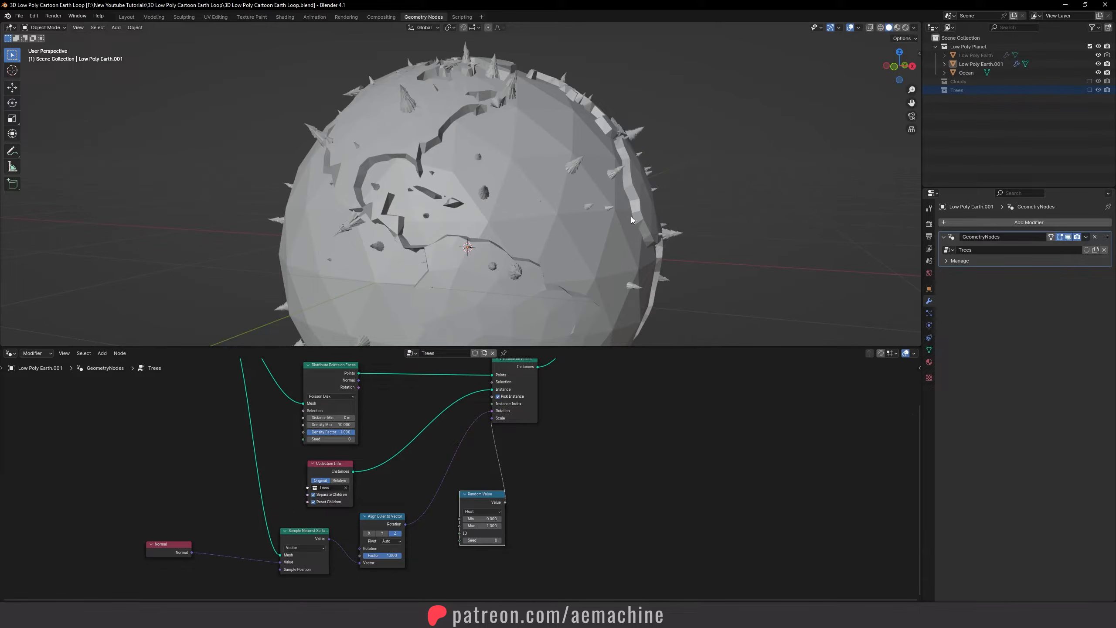
{"action": "mouse_move", "coordinate": [491, 519]}
{"action": "left_mouse_down"}
{"action": "mouse_move", "coordinate": [516, 519]}
{"action": "mouse_move", "coordinate": [486, 523]}
{"action": "left_mouse_up"}
Step: Move the Join Geometry and Group Output nodes farther away from Instance on Points
{"action": "scroll", "coordinate": [501, 299], "scroll_direction": "down", "scroll_amount": 3}
{"action": "scroll", "coordinate": [516, 480], "scroll_direction": "down", "scroll_amount": 1}
{"action": "middle_click_drag", "start_coordinate": [517, 485], "coordinate": [519, 520]}
{"action": "left_click_drag", "start_coordinate": [563, 513], "coordinate": [540, 406]}
{"action": "scroll", "coordinate": [554, 418], "scroll_direction": "down", "scroll_amount": 2}
{"action": "left_click_drag", "start_coordinate": [655, 422], "coordinate": [587, 386]}
{"action": "left_click_drag", "start_coordinate": [583, 379], "coordinate": [668, 394]}
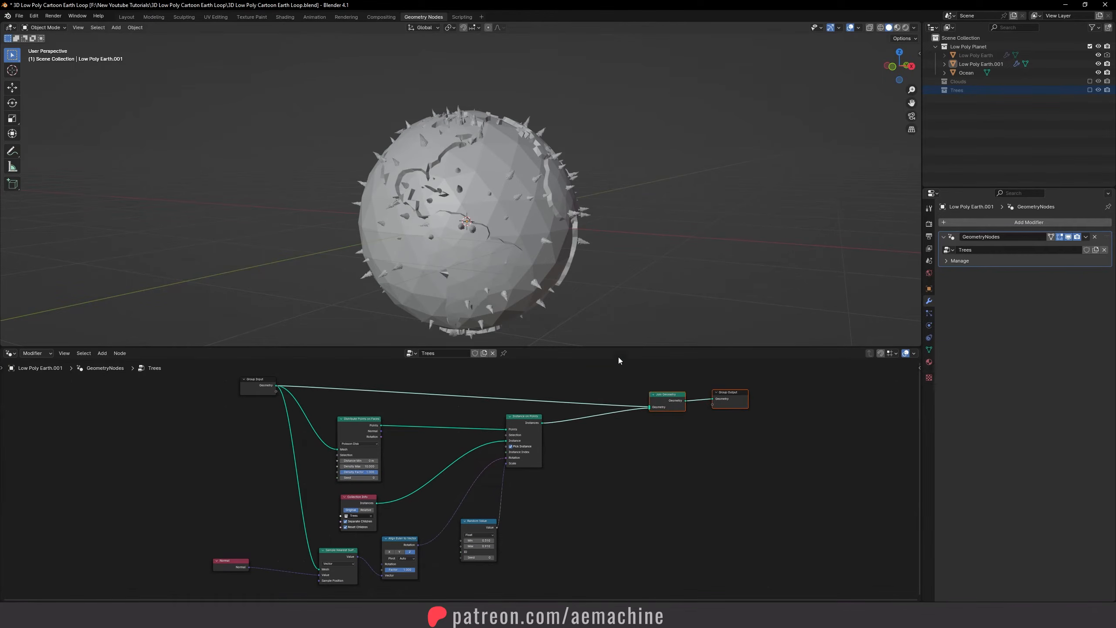
Step: Enlarge the node editor area and move the Group Input node farther from the Distribute Points on Faces node
{"action": "left_click_drag", "start_coordinate": [614, 348], "coordinate": [621, 298]}
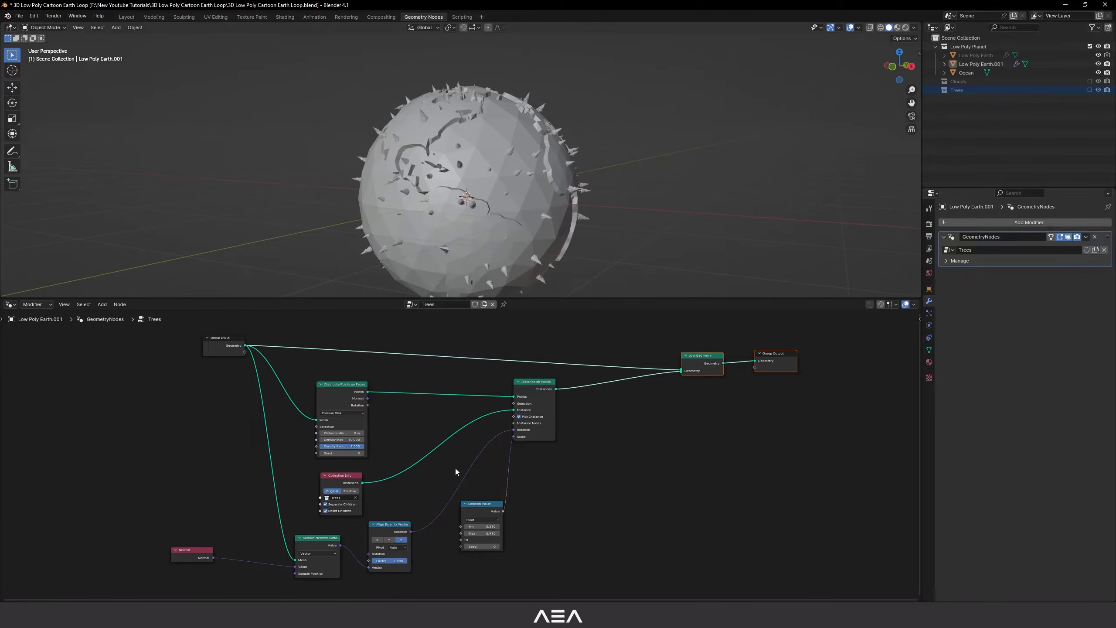
{"action": "scroll", "coordinate": [470, 469], "scroll_direction": "up", "scroll_amount": 1}
{"action": "left_click_drag", "start_coordinate": [232, 379], "coordinate": [203, 351]}
{"action": "key", "text": "g"}
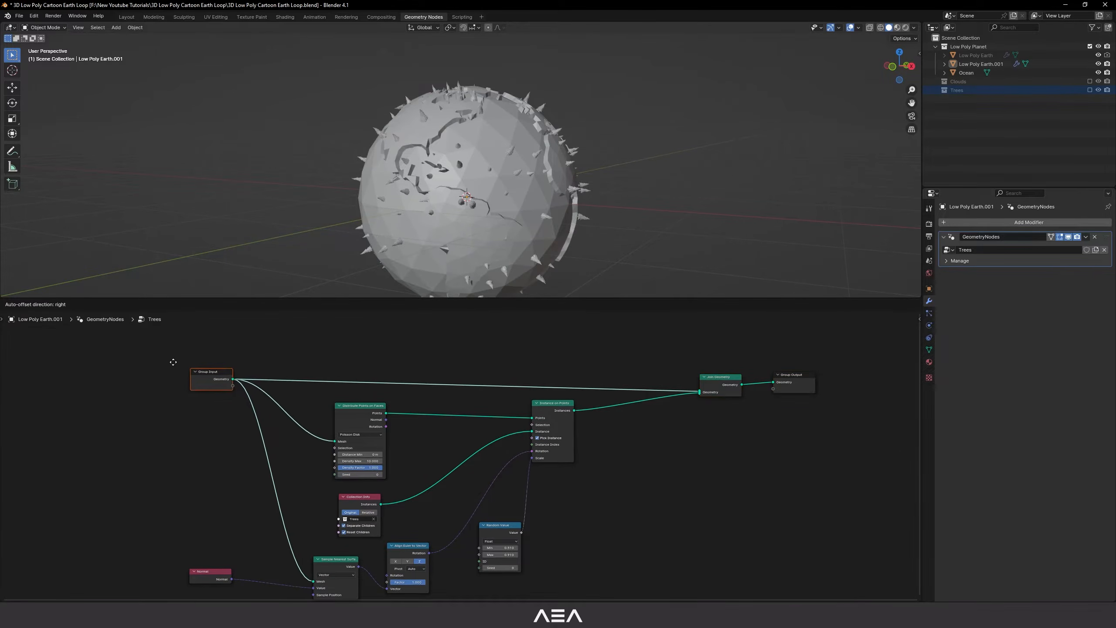
{"action": "left_click", "coordinate": [170, 356]}
Step: Expose the Density Factor of Distribute Points on Faces as a modifier parameter by linking it to Group Input
{"action": "middle_click_drag", "start_coordinate": [313, 451], "coordinate": [425, 478]}
{"action": "scroll", "coordinate": [425, 478], "scroll_direction": "up", "scroll_amount": 2}
{"action": "scroll", "coordinate": [426, 479], "scroll_direction": "up", "scroll_amount": 1}
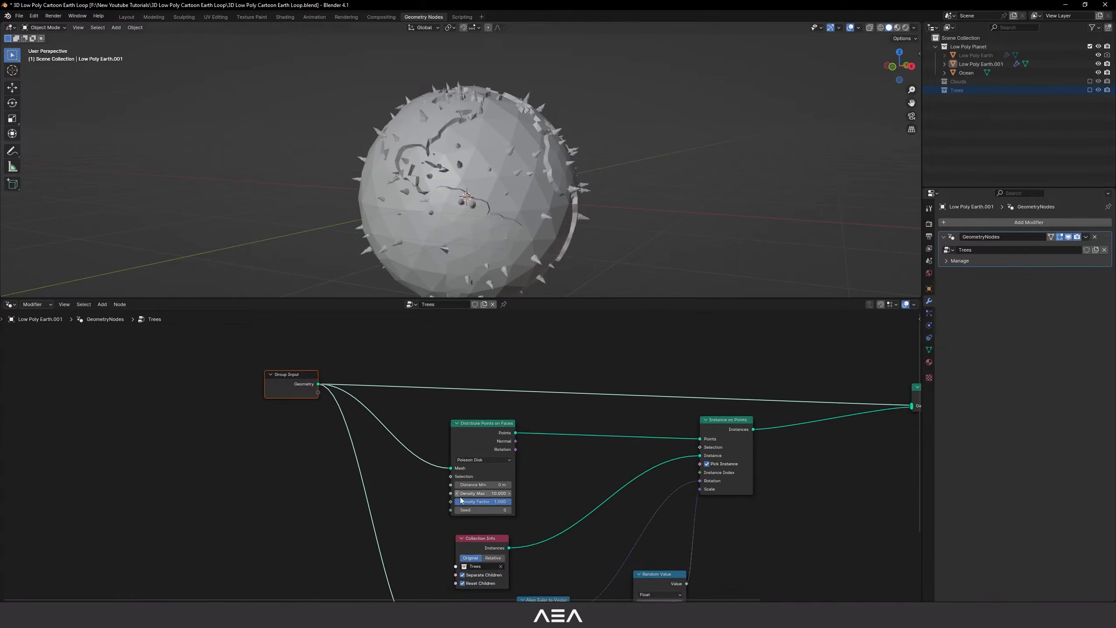
{"action": "left_click", "coordinate": [453, 505]}
{"action": "left_click_drag", "start_coordinate": [354, 409], "coordinate": [318, 391]}
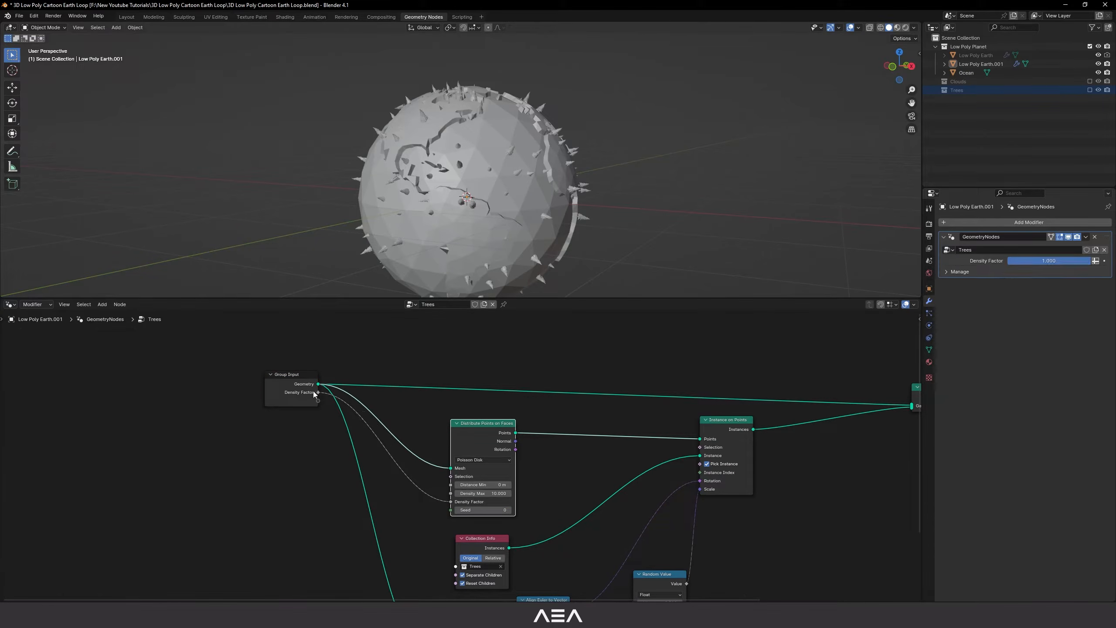
Step: Select the Low Poly Earth.001 continents, save the file, and switch the object to Weight Paint mode
{"action": "middle_click_drag", "start_coordinate": [483, 176], "coordinate": [524, 198]}
{"action": "scroll", "coordinate": [450, 166], "scroll_direction": "up", "scroll_amount": 2}
{"action": "left_click", "coordinate": [446, 165]}
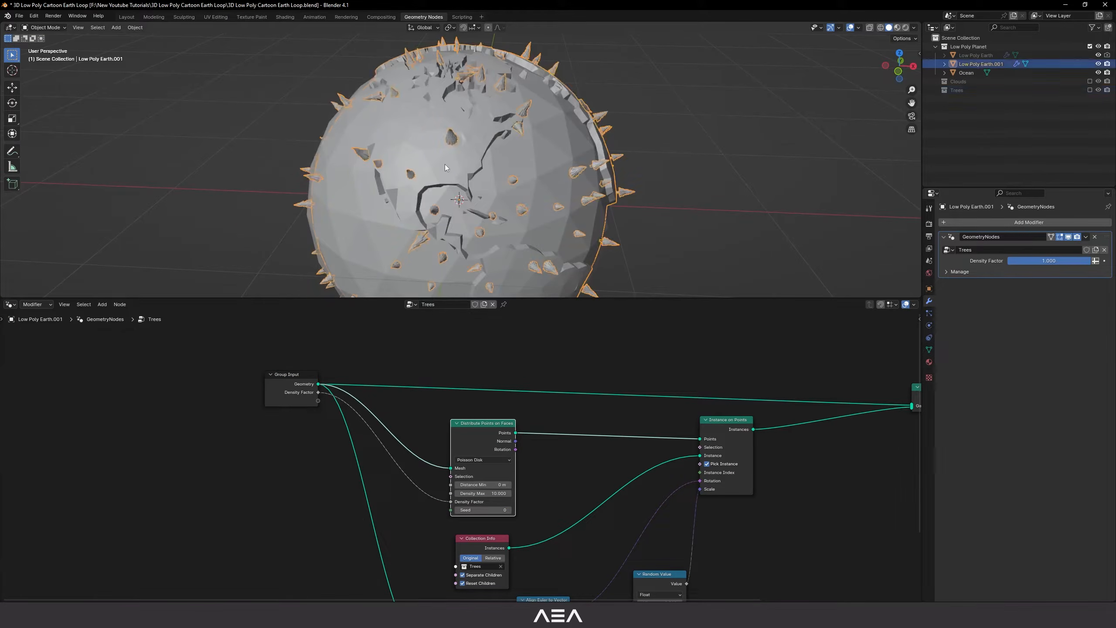
{"action": "key", "text": "ctrl+s"}
{"action": "key", "text": "ctrl+Tab"}
{"action": "left_click", "coordinate": [491, 164]}
{"action": "middle_click_drag", "start_coordinate": [491, 164], "coordinate": [540, 215]}
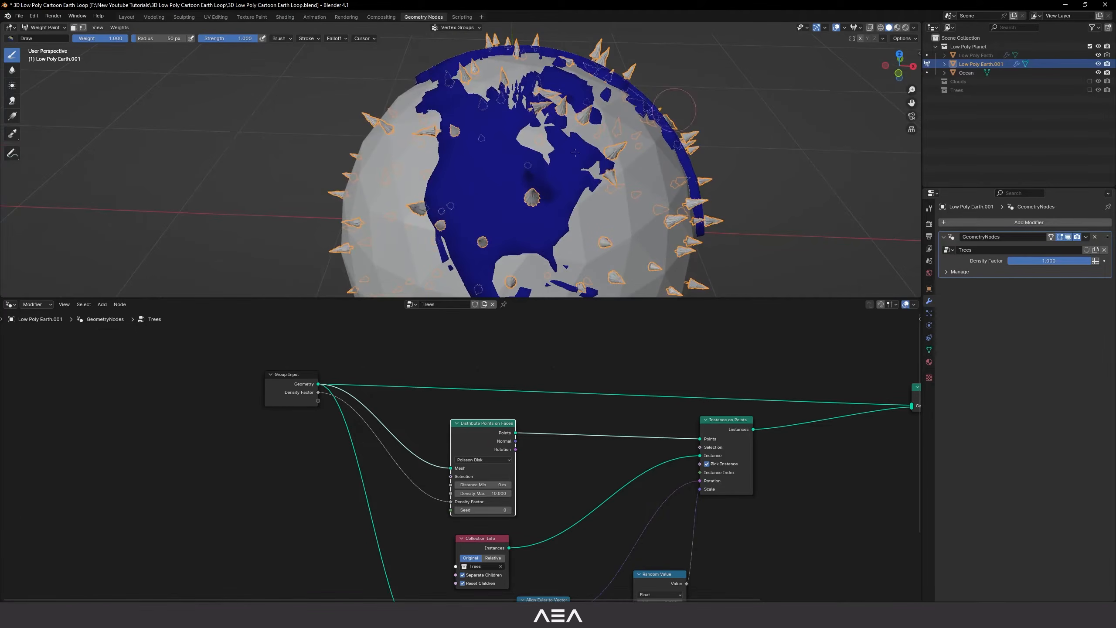
{"action": "left_click", "coordinate": [860, 28]}
{"action": "mouse_move", "coordinate": [875, 55]}
{"action": "left_mouse_down"}
{"action": "mouse_move", "coordinate": [826, 56]}
{"action": "mouse_move", "coordinate": [874, 56]}
{"action": "mouse_move", "coordinate": [835, 56]}
{"action": "mouse_move", "coordinate": [875, 55]}
{"action": "mouse_move", "coordinate": [848, 56]}
{"action": "left_mouse_up"}
{"action": "left_click_drag", "start_coordinate": [848, 55], "coordinate": [875, 56]}
Step: Paint full weight over the interior of North America with the Draw brush, adjusting its radius to suit the area
{"action": "scroll", "coordinate": [489, 202], "scroll_direction": "up", "scroll_amount": 2}
{"action": "key", "text": "f"}
{"action": "left_click", "coordinate": [522, 205]}
{"action": "scroll", "coordinate": [497, 179], "scroll_direction": "down", "scroll_amount": 1}
{"action": "scroll", "coordinate": [504, 179], "scroll_direction": "up", "scroll_amount": 1}
{"action": "mouse_move", "coordinate": [496, 177]}
{"action": "left_mouse_down"}
{"action": "mouse_move", "coordinate": [527, 221]}
{"action": "mouse_move", "coordinate": [522, 159]}
{"action": "left_mouse_up"}
{"action": "middle_click_drag", "start_coordinate": [528, 189], "coordinate": [494, 124], "text": "shift"}
{"action": "left_click_drag", "start_coordinate": [460, 154], "coordinate": [456, 138]}
{"action": "middle_click_drag", "start_coordinate": [465, 141], "coordinate": [462, 161]}
{"action": "key", "text": "f"}
{"action": "left_click", "coordinate": [512, 167]}
{"action": "key", "text": "f"}
{"action": "left_click", "coordinate": [549, 162]}
{"action": "left_click_drag", "start_coordinate": [420, 184], "coordinate": [415, 145]}
{"action": "middle_click_drag", "start_coordinate": [452, 141], "coordinate": [462, 165]}
Step: Paint full weight across northern and central Africa with the 75 px Draw brush
{"action": "scroll", "coordinate": [506, 176], "scroll_direction": "down", "scroll_amount": 2}
{"action": "mouse_move", "coordinate": [558, 190]}
{"action": "middle_mouse_down"}
{"action": "mouse_move", "coordinate": [539, 178]}
{"action": "mouse_move", "coordinate": [478, 185]}
{"action": "mouse_move", "coordinate": [512, 141]}
{"action": "mouse_move", "coordinate": [439, 169]}
{"action": "middle_mouse_up"}
{"action": "scroll", "coordinate": [433, 158], "scroll_direction": "up", "scroll_amount": 1}
{"action": "left_click_drag", "start_coordinate": [420, 136], "coordinate": [529, 131]}
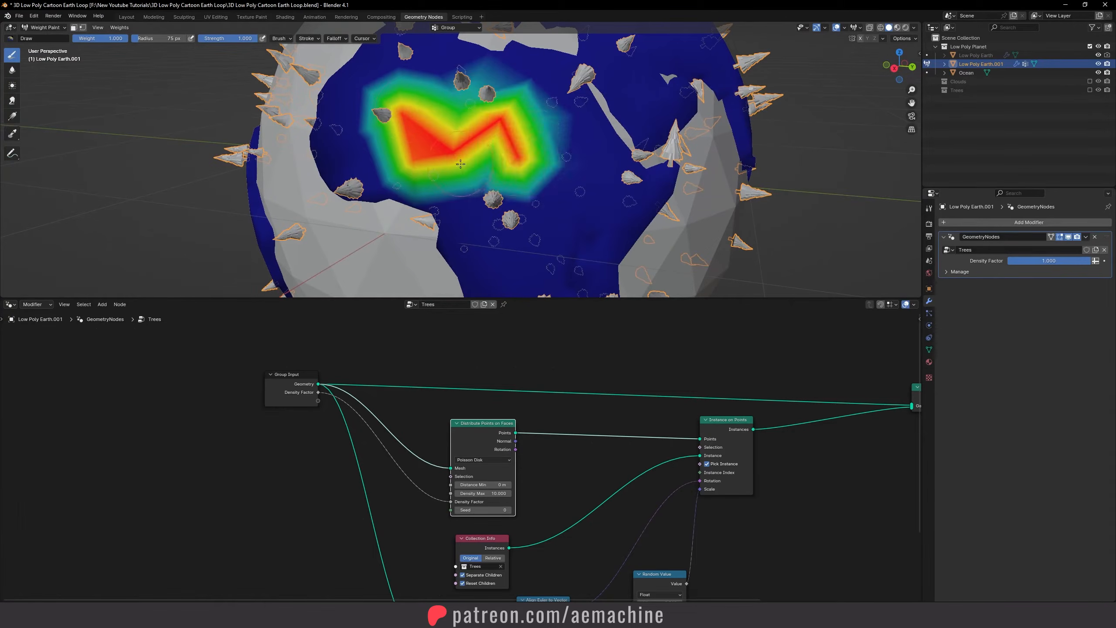
{"action": "middle_click_drag", "start_coordinate": [514, 201], "coordinate": [479, 184]}
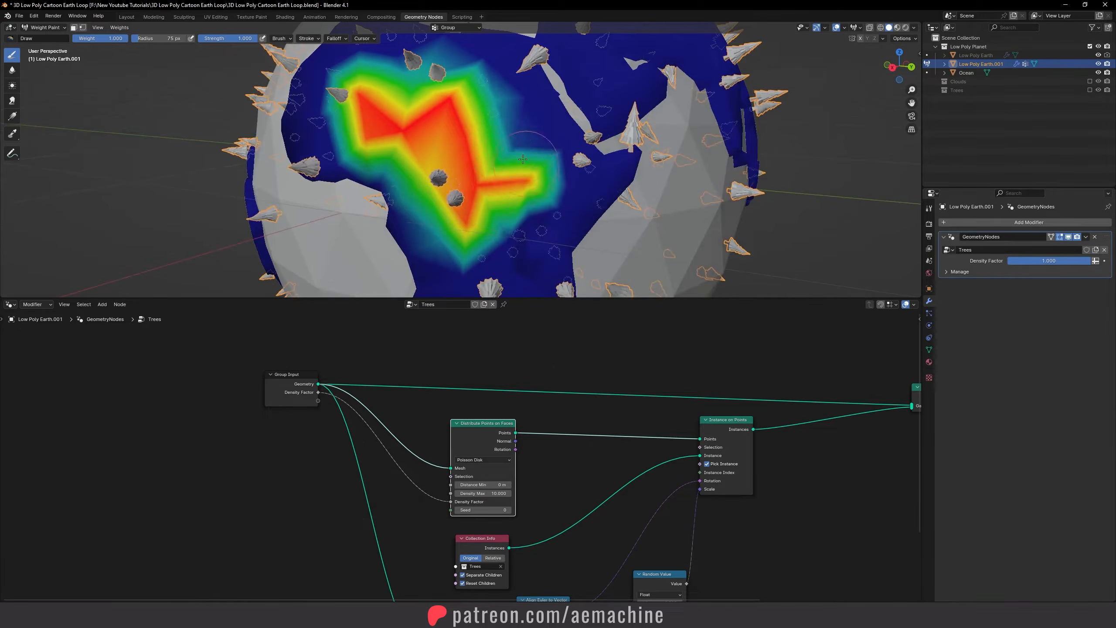
Step: Paint full weight over the interior of South America with the 75 px Draw brush
{"action": "scroll", "coordinate": [464, 227], "scroll_direction": "down", "scroll_amount": 2}
{"action": "middle_click_drag", "start_coordinate": [464, 227], "coordinate": [506, 218]}
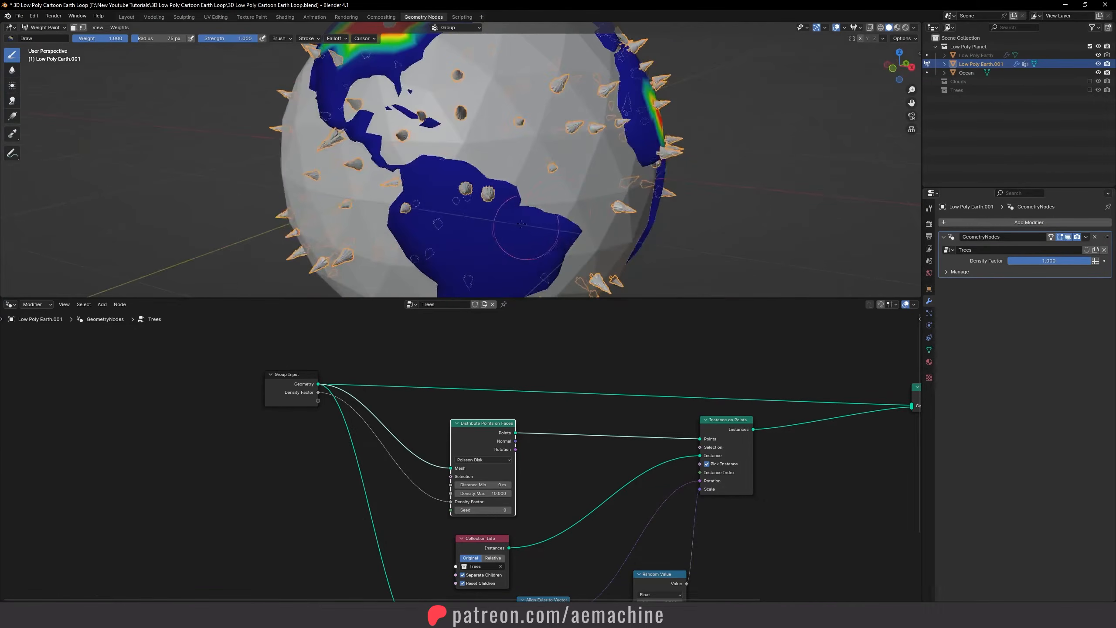
{"action": "scroll", "coordinate": [468, 216], "scroll_direction": "up", "scroll_amount": 1}
{"action": "left_click_drag", "start_coordinate": [532, 216], "coordinate": [515, 237]}
{"action": "mouse_move", "coordinate": [515, 237]}
{"action": "middle_mouse_down"}
{"action": "mouse_move", "coordinate": [491, 213]}
{"action": "mouse_move", "coordinate": [492, 187]}
{"action": "middle_mouse_up"}
{"action": "left_click_drag", "start_coordinate": [492, 187], "coordinate": [501, 220]}
Step: Set the brush radius to 89 px and paint a small weighted patch on India
{"action": "scroll", "coordinate": [501, 219], "scroll_direction": "down", "scroll_amount": 2}
{"action": "middle_click_drag", "start_coordinate": [501, 219], "coordinate": [408, 176]}
{"action": "mouse_move", "coordinate": [522, 156]}
{"action": "middle_mouse_down"}
{"action": "mouse_move", "coordinate": [506, 178]}
{"action": "mouse_move", "coordinate": [524, 187]}
{"action": "middle_mouse_up"}
{"action": "scroll", "coordinate": [506, 177], "scroll_direction": "up", "scroll_amount": 3}
{"action": "scroll", "coordinate": [504, 180], "scroll_direction": "up", "scroll_amount": 1}
{"action": "key", "text": "f"}
{"action": "left_click", "coordinate": [550, 189]}
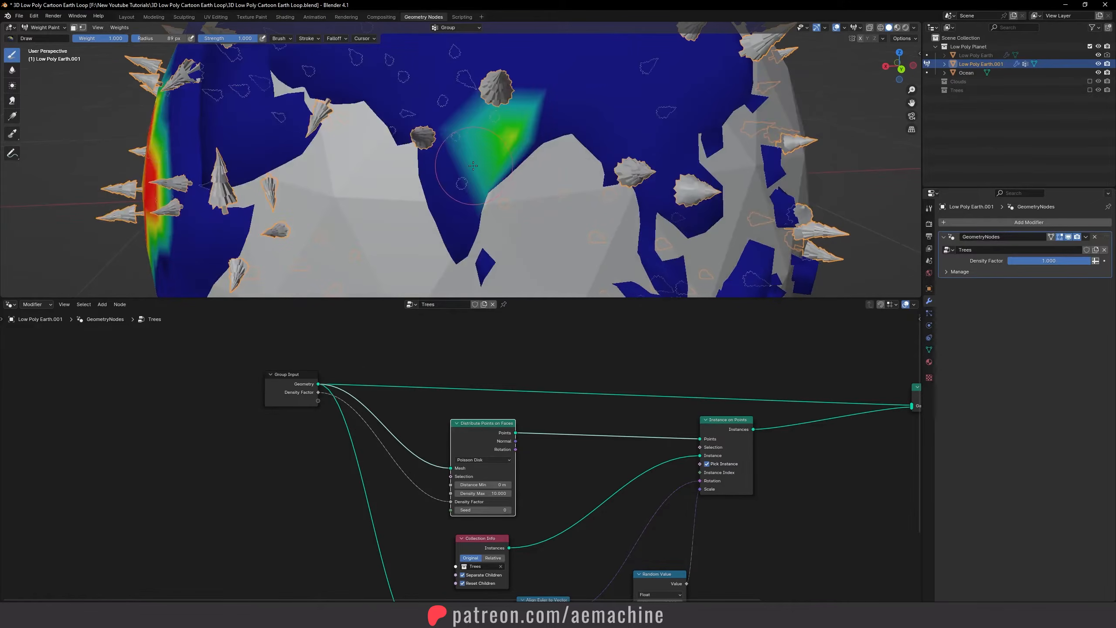
Step: Set the brush radius to 104 px and paint full weight across northern and central Asia
{"action": "scroll", "coordinate": [450, 120], "scroll_direction": "down", "scroll_amount": 4}
{"action": "middle_click_drag", "start_coordinate": [449, 120], "coordinate": [483, 176]}
{"action": "key", "text": "f"}
{"action": "left_click", "coordinate": [501, 182]}
{"action": "left_click_drag", "start_coordinate": [546, 129], "coordinate": [497, 115]}
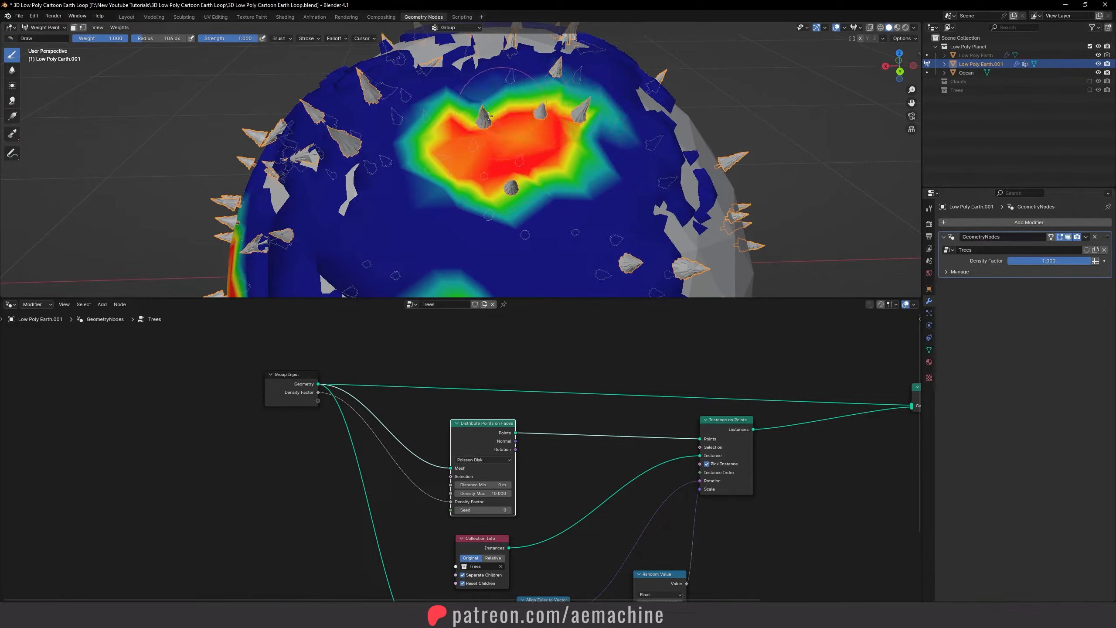
{"action": "mouse_move", "coordinate": [470, 126]}
{"action": "middle_mouse_down"}
{"action": "mouse_move", "coordinate": [541, 176]}
{"action": "mouse_move", "coordinate": [471, 192]}
{"action": "mouse_move", "coordinate": [484, 202]}
{"action": "middle_mouse_up"}
{"action": "left_click_drag", "start_coordinate": [585, 113], "coordinate": [575, 99]}
{"action": "scroll", "coordinate": [509, 173], "scroll_direction": "down", "scroll_amount": 1}
{"action": "middle_click_drag", "start_coordinate": [508, 173], "coordinate": [503, 167]}
{"action": "scroll", "coordinate": [506, 171], "scroll_direction": "up", "scroll_amount": 1}
{"action": "mouse_move", "coordinate": [519, 173]}
{"action": "left_mouse_down"}
{"action": "mouse_move", "coordinate": [475, 162]}
{"action": "mouse_move", "coordinate": [378, 170]}
{"action": "left_mouse_up"}
Step: Set the brush radius to 123 px and paint full weight across Australia
{"action": "scroll", "coordinate": [476, 188], "scroll_direction": "down", "scroll_amount": 1}
{"action": "mouse_move", "coordinate": [506, 189]}
{"action": "middle_mouse_down"}
{"action": "mouse_move", "coordinate": [396, 176]}
{"action": "mouse_move", "coordinate": [378, 187]}
{"action": "mouse_move", "coordinate": [470, 220]}
{"action": "mouse_move", "coordinate": [461, 199]}
{"action": "mouse_move", "coordinate": [523, 192]}
{"action": "middle_mouse_up"}
{"action": "scroll", "coordinate": [383, 187], "scroll_direction": "down", "scroll_amount": 3}
{"action": "scroll", "coordinate": [461, 199], "scroll_direction": "up", "scroll_amount": 4}
{"action": "scroll", "coordinate": [549, 184], "scroll_direction": "up", "scroll_amount": 2}
{"action": "key", "text": "f"}
{"action": "left_click", "coordinate": [576, 180]}
{"action": "key", "text": "f"}
{"action": "left_click", "coordinate": [589, 171]}
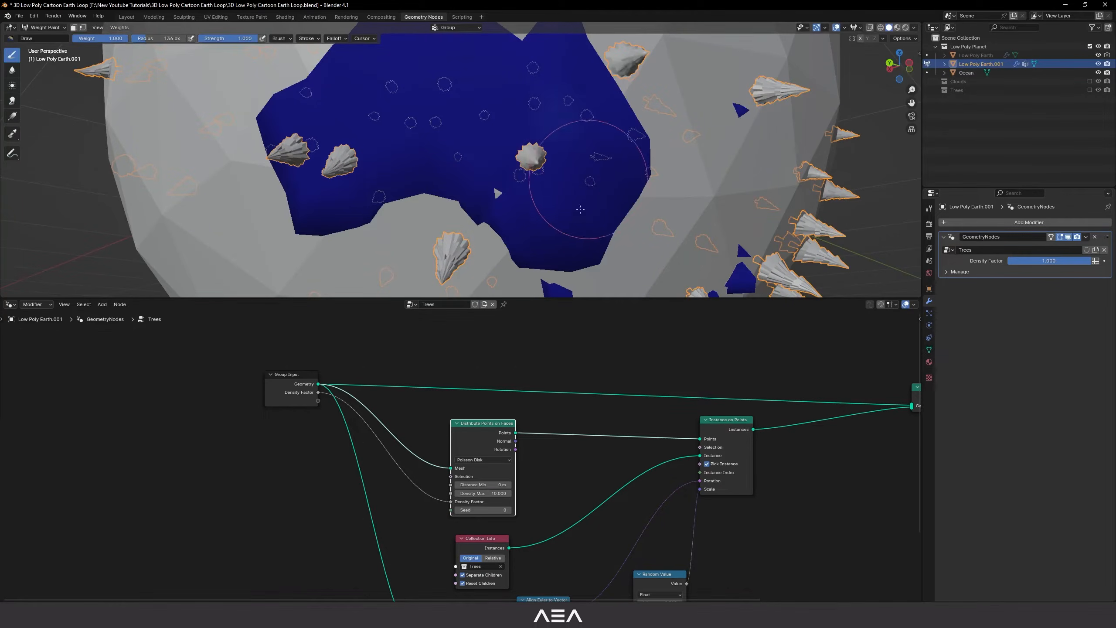
{"action": "left_click", "coordinate": [592, 170]}
{"action": "key", "text": "f"}
{"action": "left_click", "coordinate": [606, 171]}
{"action": "mouse_move", "coordinate": [547, 229]}
{"action": "left_mouse_down"}
{"action": "mouse_move", "coordinate": [439, 187]}
{"action": "mouse_move", "coordinate": [365, 194]}
{"action": "mouse_move", "coordinate": [317, 145]}
{"action": "mouse_move", "coordinate": [303, 185]}
{"action": "left_mouse_up"}
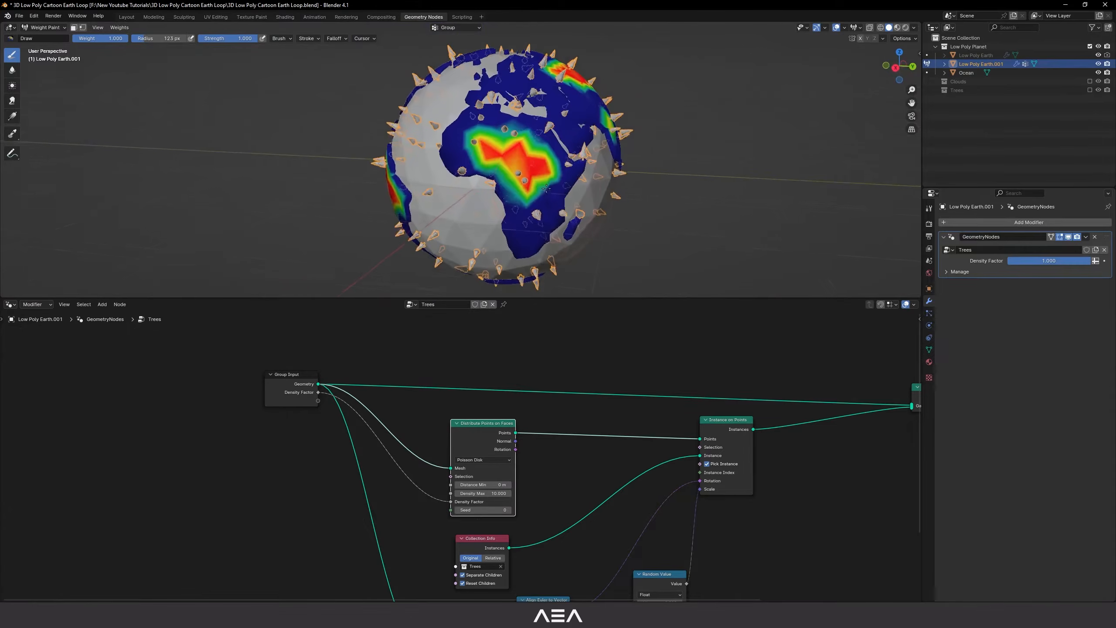
Step: Set the brush radius to 72 px and paint a weighted band across Europe
{"action": "mouse_move", "coordinate": [545, 163]}
{"action": "middle_mouse_down"}
{"action": "mouse_move", "coordinate": [488, 154]}
{"action": "mouse_move", "coordinate": [496, 190]}
{"action": "middle_mouse_up"}
{"action": "scroll", "coordinate": [490, 171], "scroll_direction": "up", "scroll_amount": 2}
{"action": "scroll", "coordinate": [495, 189], "scroll_direction": "up", "scroll_amount": 2}
{"action": "key", "text": "f"}
{"action": "left_click", "coordinate": [474, 196]}
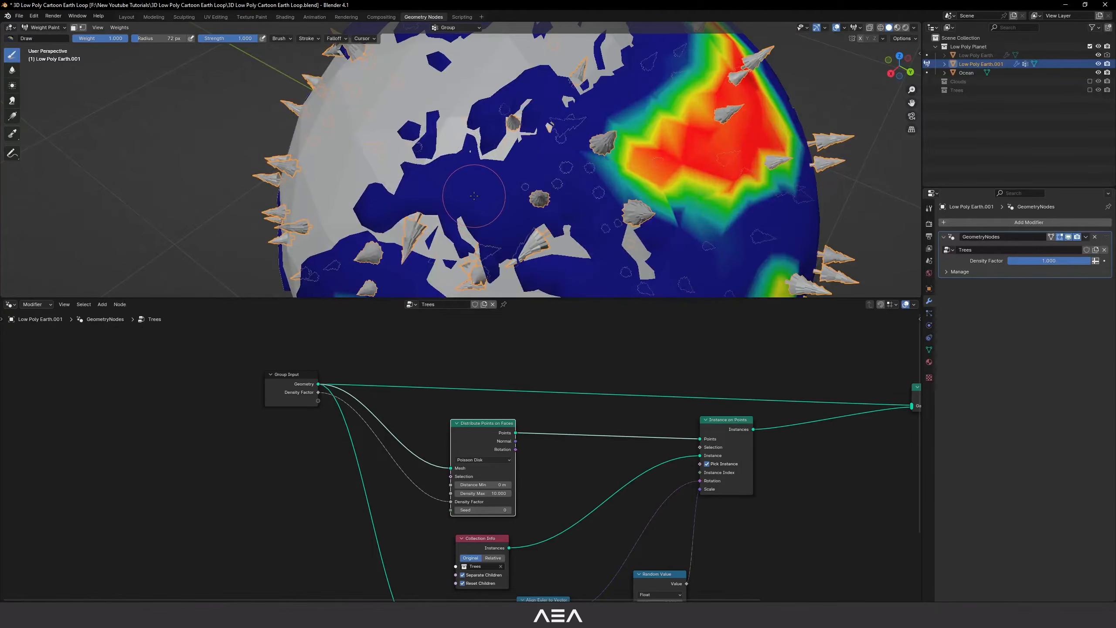
{"action": "mouse_move", "coordinate": [519, 192]}
{"action": "left_mouse_down"}
{"action": "mouse_move", "coordinate": [451, 185]}
{"action": "mouse_move", "coordinate": [467, 180]}
{"action": "left_mouse_up"}
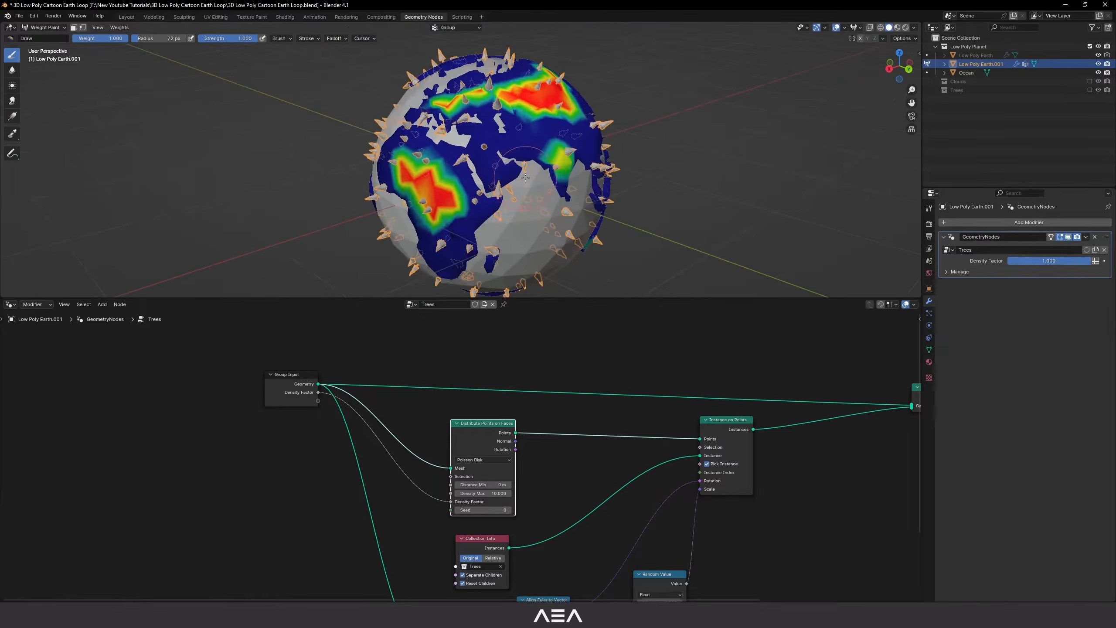
Step: Return to Object Mode and switch the Trees modifier's Density Factor from a fixed value to an attribute input
{"action": "scroll", "coordinate": [440, 190], "scroll_direction": "down", "scroll_amount": 1}
{"action": "key", "text": "ctrl+Tab"}
{"action": "scroll", "coordinate": [499, 182], "scroll_direction": "up", "scroll_amount": 1}
{"action": "scroll", "coordinate": [436, 466], "scroll_direction": "down", "scroll_amount": 1}
{"action": "middle_click_drag", "start_coordinate": [436, 466], "coordinate": [422, 443]}
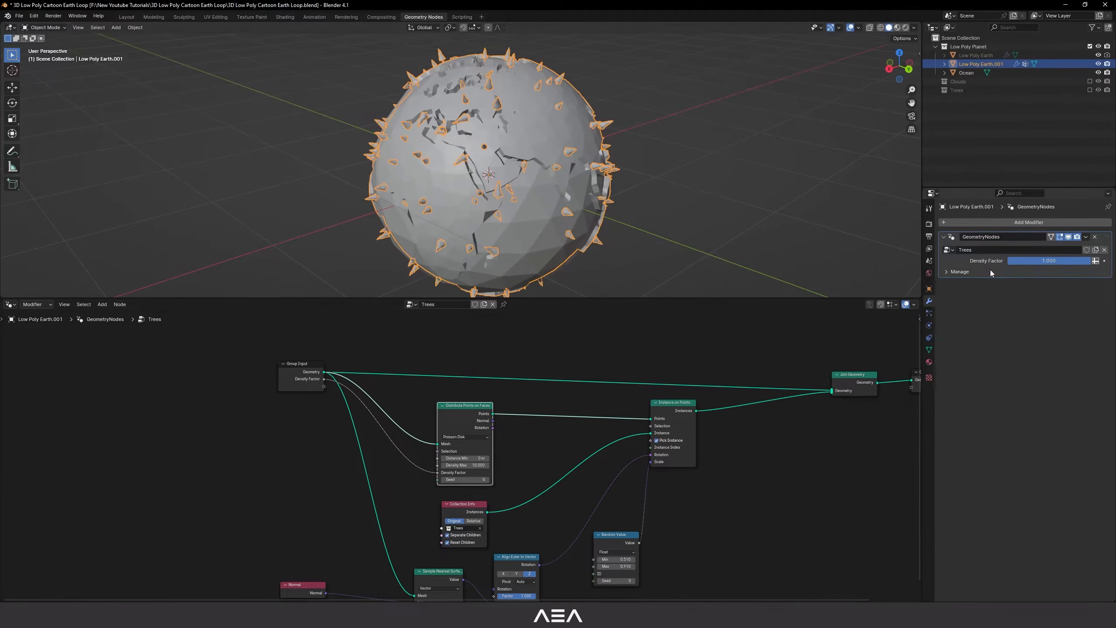
{"action": "left_click", "coordinate": [1097, 261]}
{"action": "left_click", "coordinate": [1011, 261]}
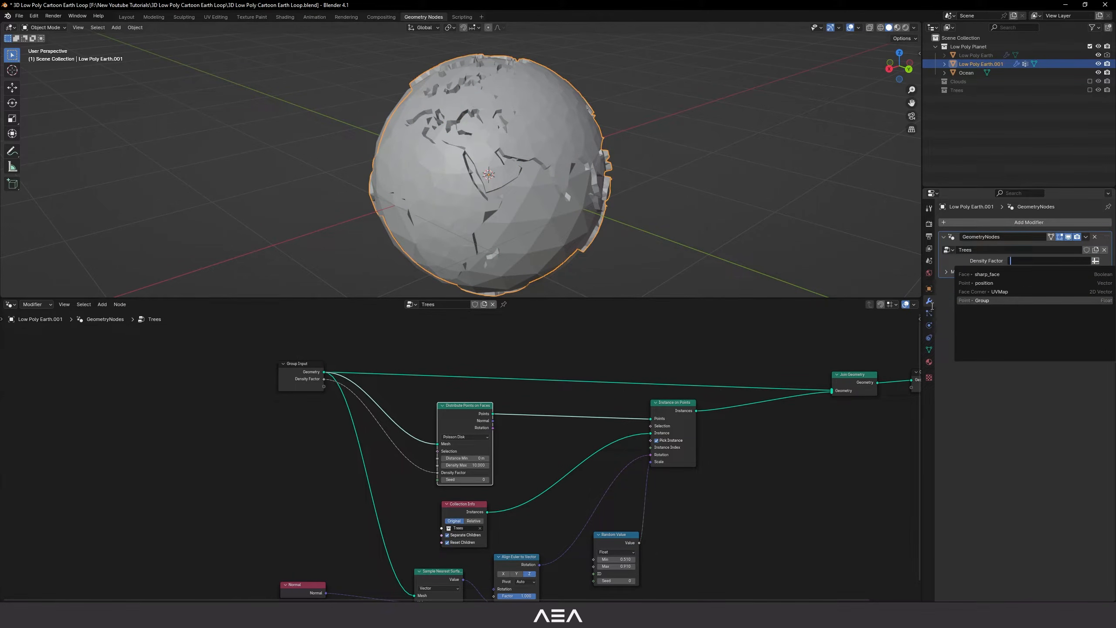
{"action": "left_click", "coordinate": [1013, 434]}
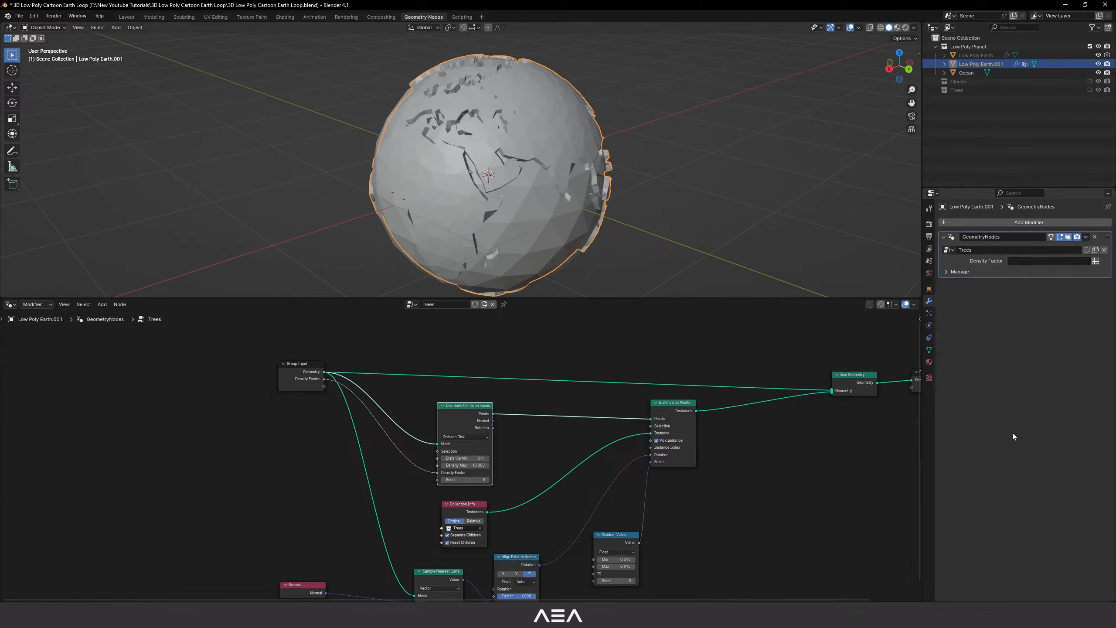
Step: Enter Weight Paint mode on the continents mesh and rename its vertex group to Trees
{"action": "scroll", "coordinate": [538, 136], "scroll_direction": "up", "scroll_amount": 1}
{"action": "scroll", "coordinate": [593, 140], "scroll_direction": "up", "scroll_amount": 1}
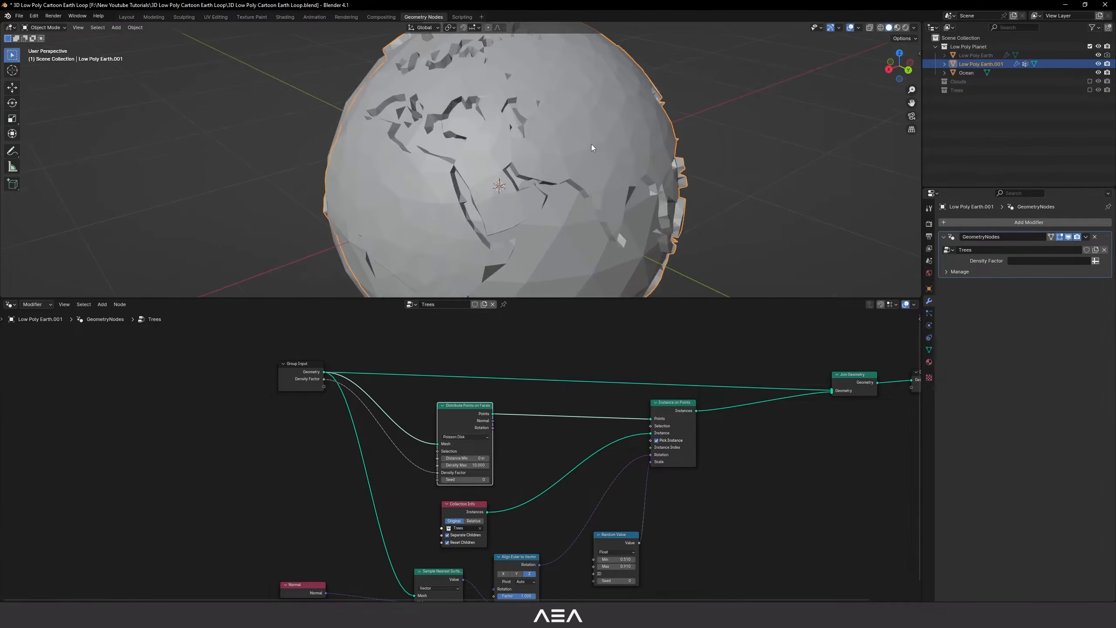
{"action": "scroll", "coordinate": [591, 145], "scroll_direction": "down", "scroll_amount": 2}
{"action": "key", "text": "ctrl+Tab"}
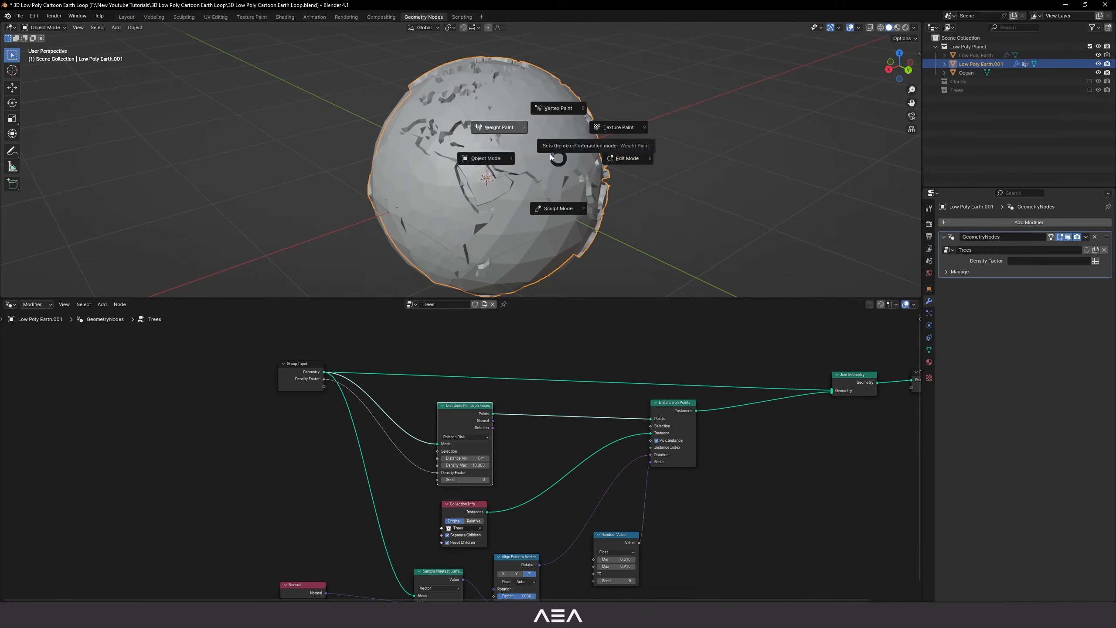
{"action": "left_click", "coordinate": [519, 128]}
{"action": "scroll", "coordinate": [523, 140], "scroll_direction": "up", "scroll_amount": 3}
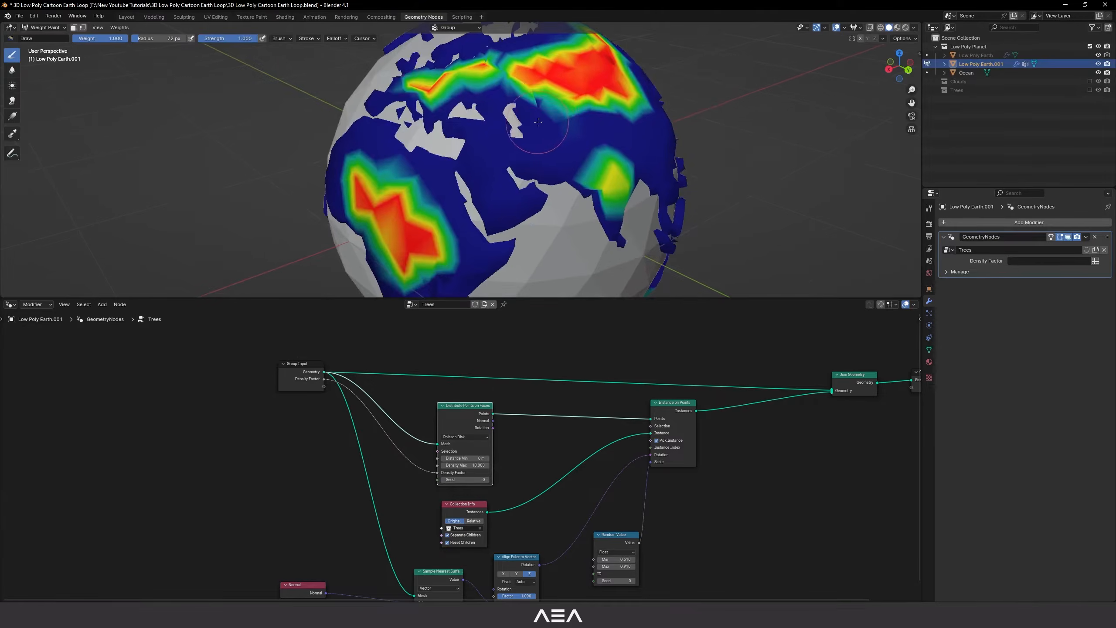
{"action": "left_click", "coordinate": [449, 28]}
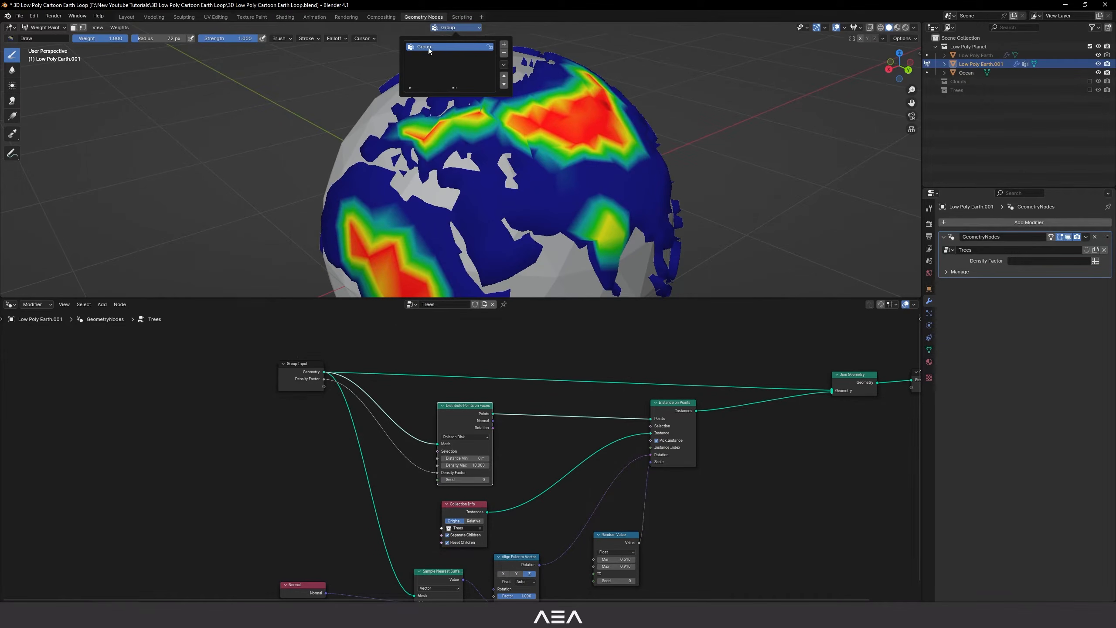
{"action": "type", "text": "Tre"}
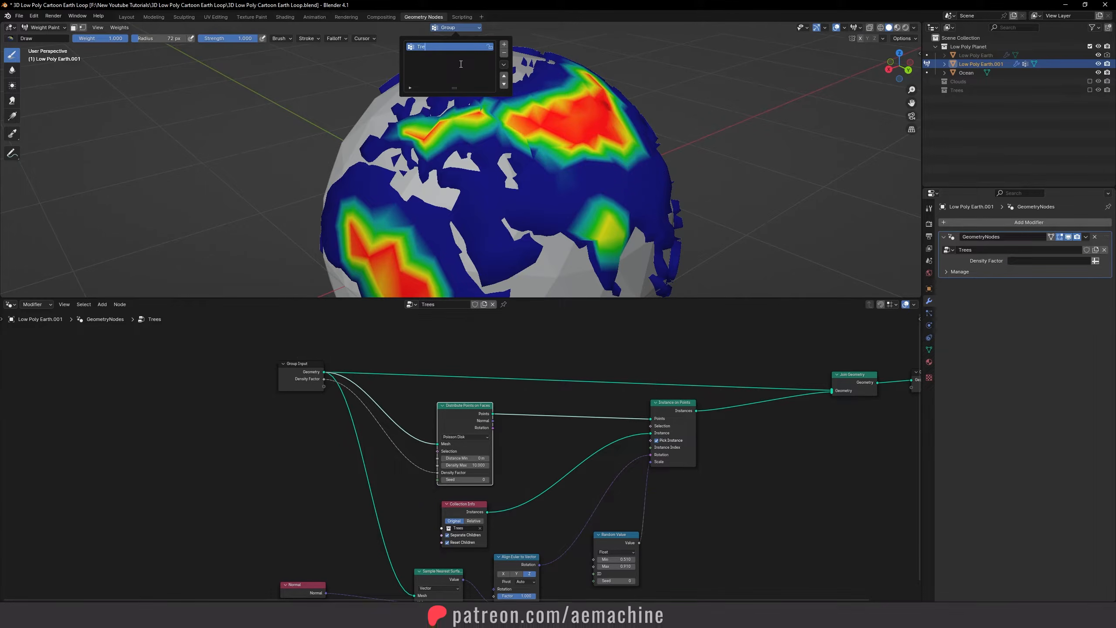
{"action": "scroll", "coordinate": [575, 86], "scroll_direction": "down", "scroll_amount": 3}
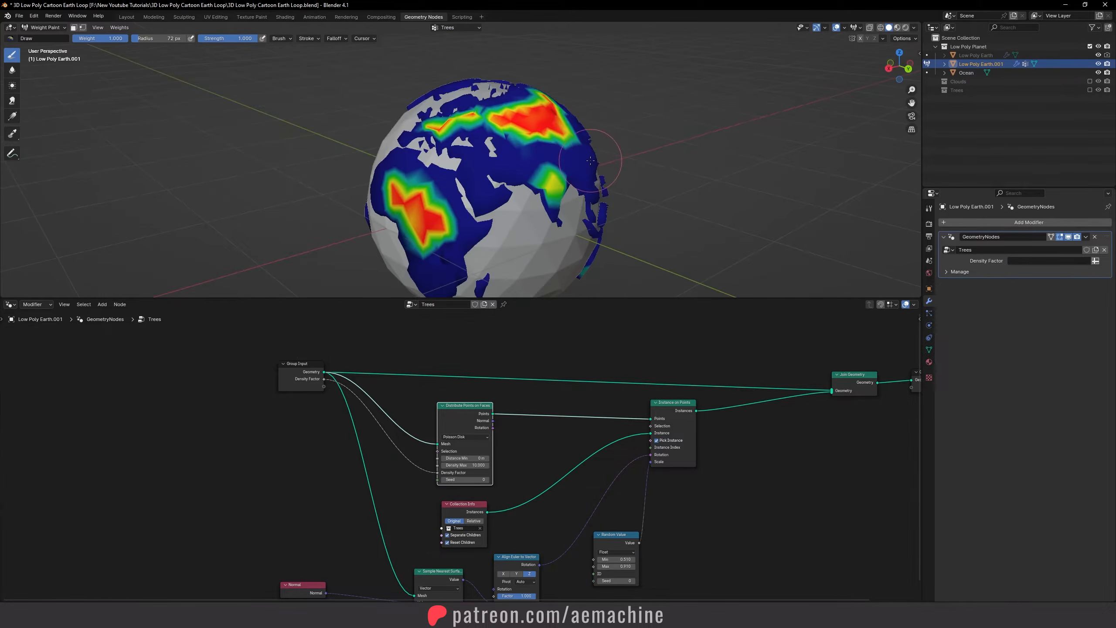
Step: Return to Object Mode and assign the Trees vertex group as the modifier's Density Factor attribute
{"action": "key", "text": "ctrl+Tab"}
{"action": "left_click", "coordinate": [439, 163]}
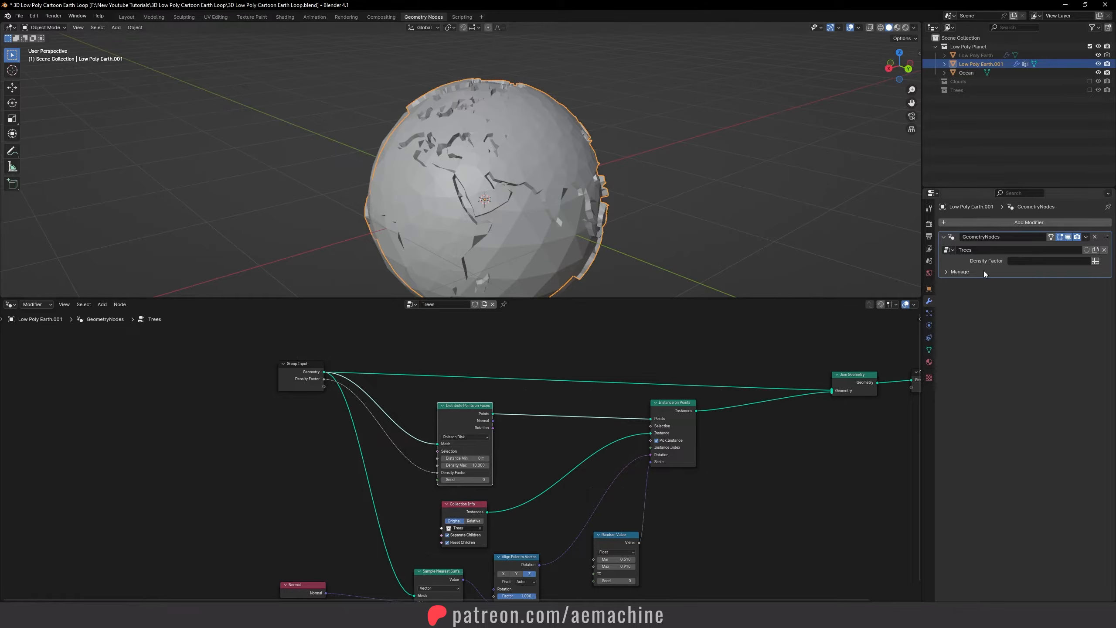
{"action": "left_click", "coordinate": [1024, 261]}
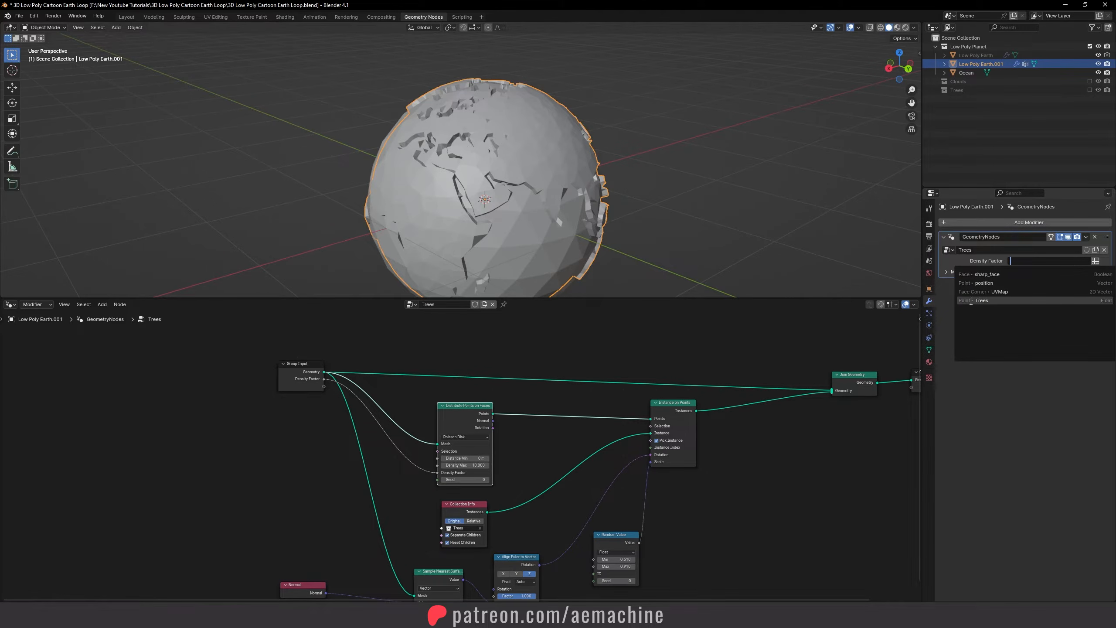
{"action": "left_click", "coordinate": [993, 301]}
Step: Raise Density Max on the Distribute Points on Faces node to 199.300
{"action": "middle_click_drag", "start_coordinate": [622, 186], "coordinate": [475, 175]}
{"action": "scroll", "coordinate": [475, 175], "scroll_direction": "up", "scroll_amount": 2}
{"action": "middle_click_drag", "start_coordinate": [395, 116], "coordinate": [506, 281], "text": "shift"}
{"action": "scroll", "coordinate": [495, 380], "scroll_direction": "up", "scroll_amount": 1}
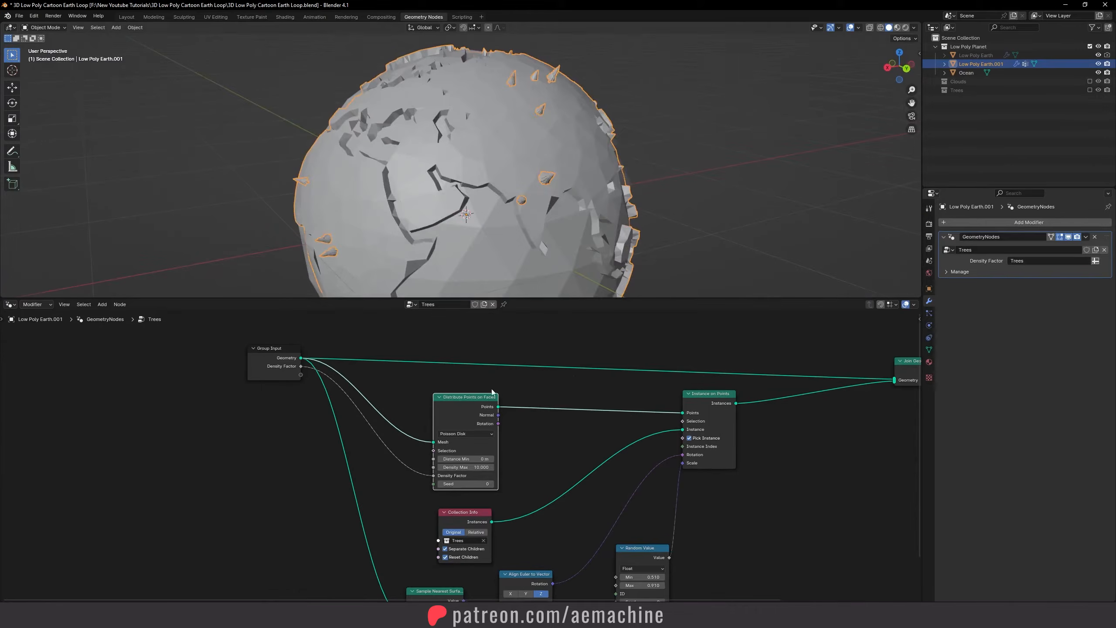
{"action": "left_click_drag", "start_coordinate": [467, 467], "coordinate": [603, 468]}
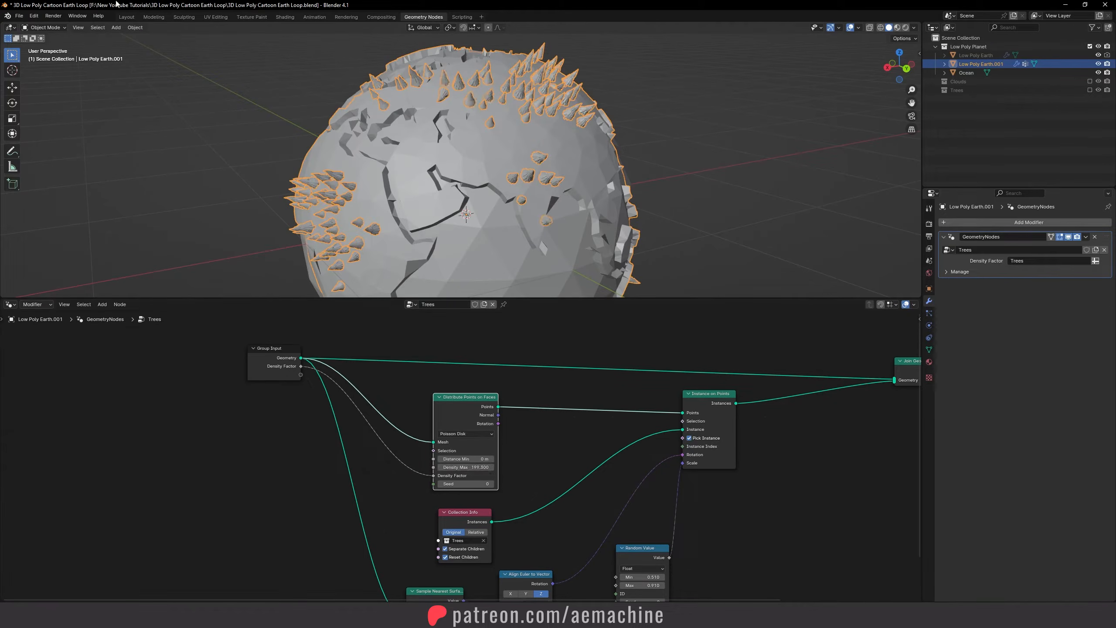
Step: Set the Random Value node that drives tree scale to Min 0.420 and Max 0.950
{"action": "scroll", "coordinate": [507, 185], "scroll_direction": "down", "scroll_amount": 3}
{"action": "scroll", "coordinate": [523, 216], "scroll_direction": "up", "scroll_amount": 2}
{"action": "middle_click_drag", "start_coordinate": [507, 185], "coordinate": [575, 209]}
{"action": "middle_click_drag", "start_coordinate": [647, 513], "coordinate": [631, 429]}
{"action": "scroll", "coordinate": [631, 429], "scroll_direction": "up", "scroll_amount": 3}
{"action": "left_click_drag", "start_coordinate": [638, 511], "coordinate": [620, 511]}
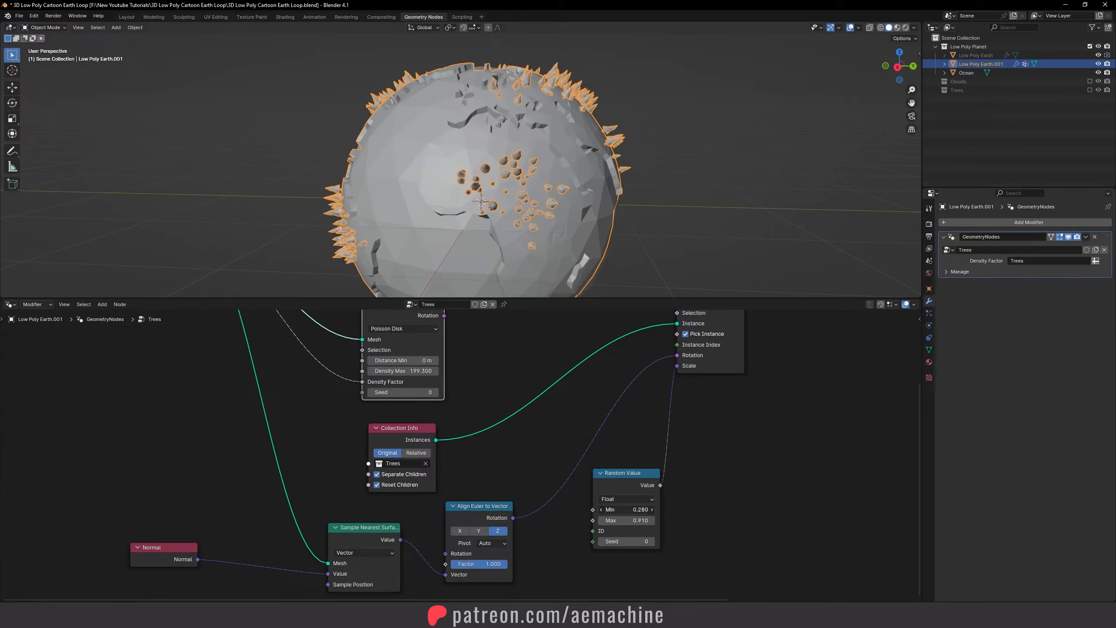
{"action": "middle_click_drag", "start_coordinate": [539, 169], "coordinate": [608, 154]}
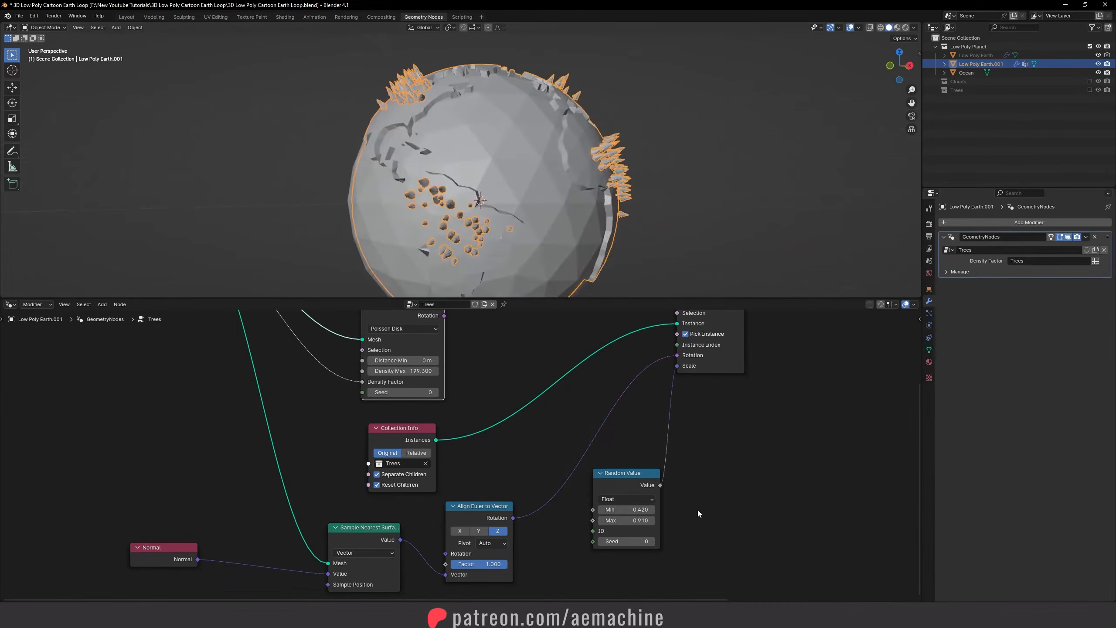
{"action": "mouse_move", "coordinate": [638, 521]}
{"action": "left_mouse_down"}
{"action": "mouse_move", "coordinate": [650, 521]}
{"action": "mouse_move", "coordinate": [639, 521]}
{"action": "left_mouse_up"}
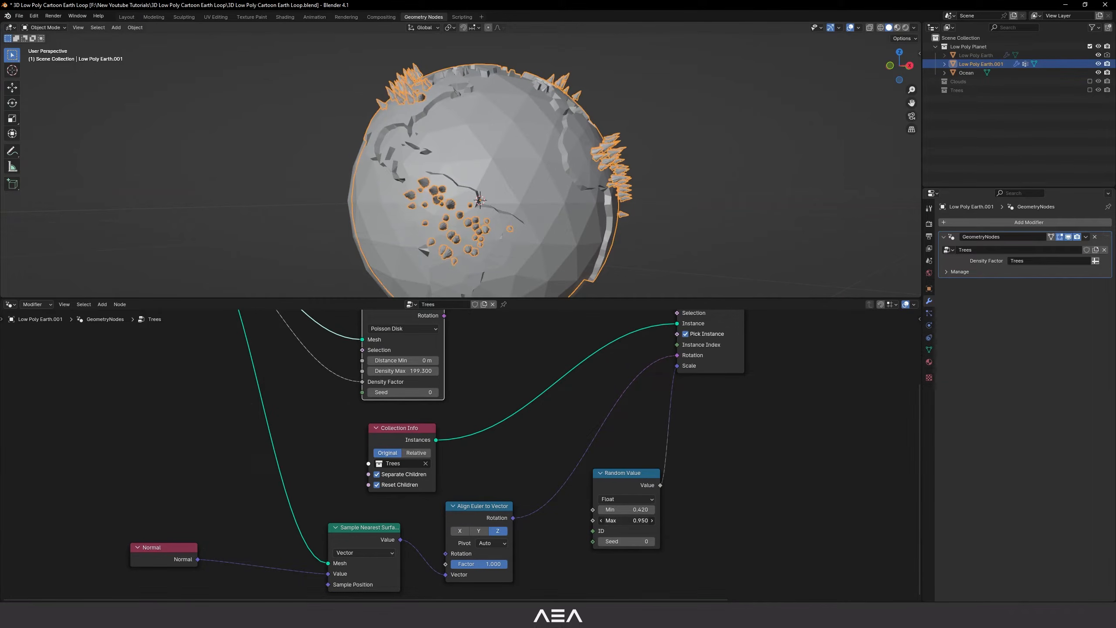
Step: In Weight Paint mode, set the brush weight to 0 and erase weight along the coast around the overhanging tree
{"action": "middle_click_drag", "start_coordinate": [549, 176], "coordinate": [488, 143]}
{"action": "scroll", "coordinate": [527, 184], "scroll_direction": "down", "scroll_amount": 2}
{"action": "scroll", "coordinate": [496, 214], "scroll_direction": "up", "scroll_amount": 5}
{"action": "scroll", "coordinate": [447, 182], "scroll_direction": "down", "scroll_amount": 3}
{"action": "scroll", "coordinate": [474, 99], "scroll_direction": "up", "scroll_amount": 4}
{"action": "scroll", "coordinate": [471, 103], "scroll_direction": "up", "scroll_amount": 2}
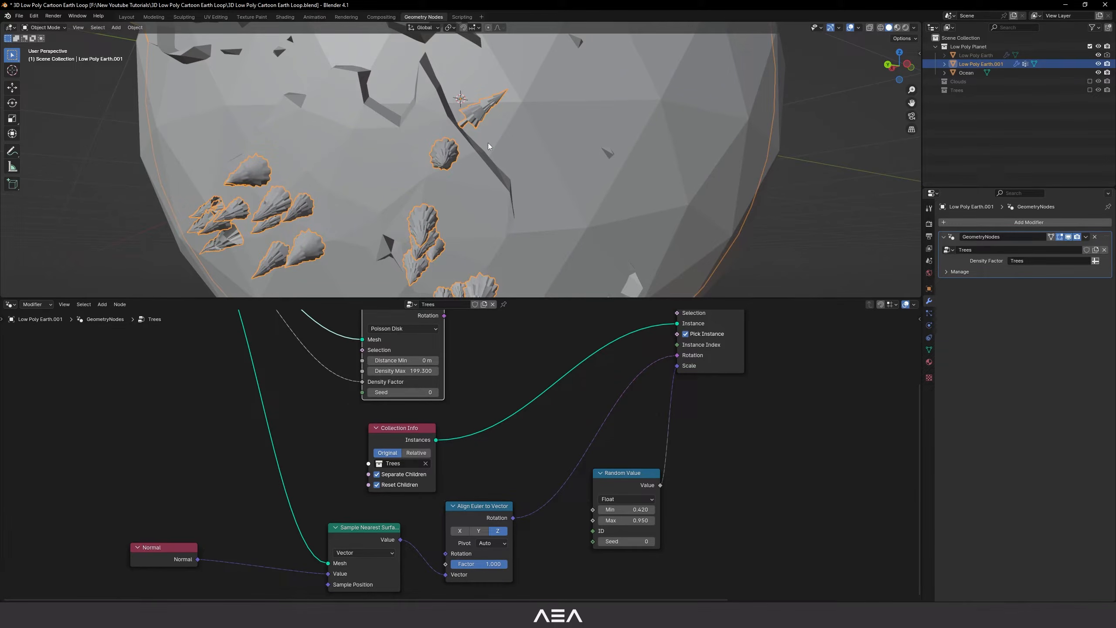
{"action": "key", "text": "ctrl+Tab"}
{"action": "left_click", "coordinate": [476, 115]}
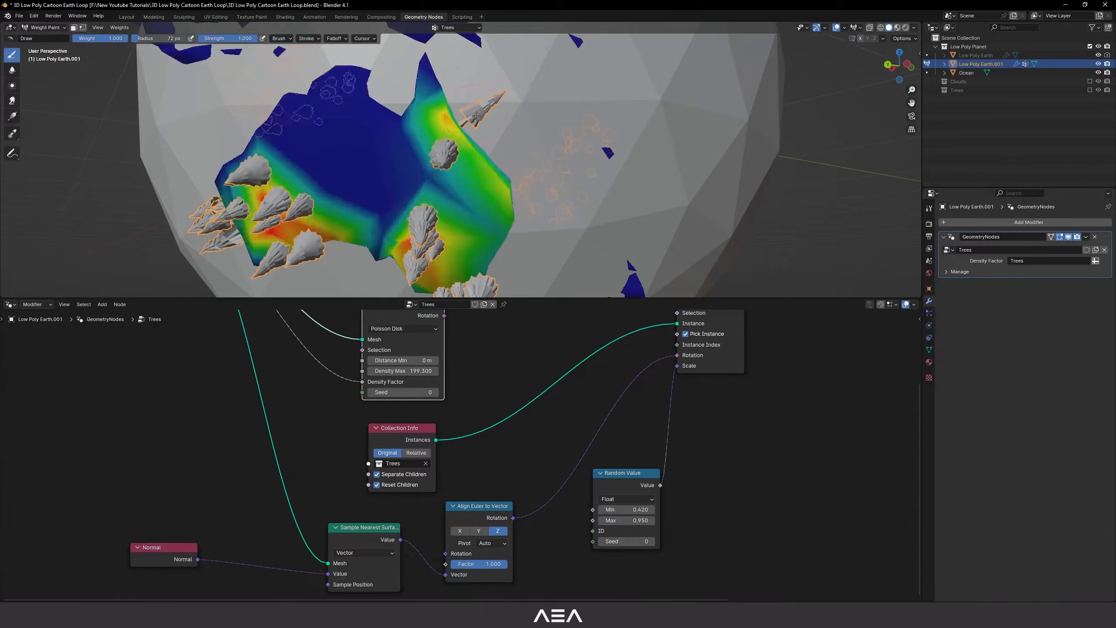
{"action": "scroll", "coordinate": [476, 115], "scroll_direction": "up", "scroll_amount": 5}
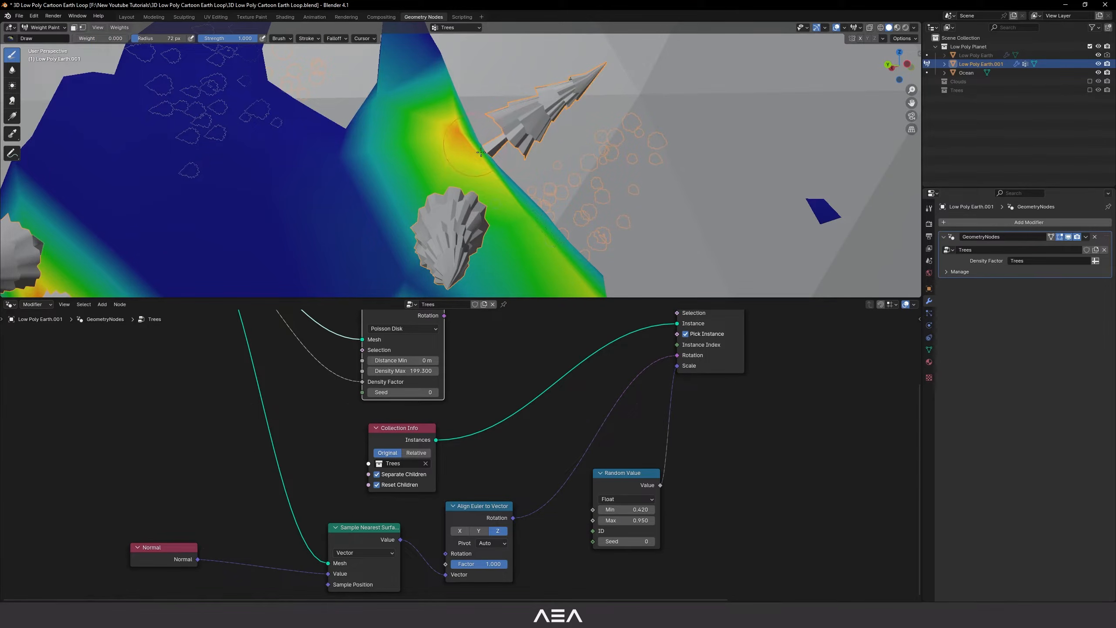
{"action": "scroll", "coordinate": [477, 148], "scroll_direction": "down", "scroll_amount": 5}
{"action": "mouse_move", "coordinate": [477, 148]}
{"action": "middle_mouse_down"}
{"action": "mouse_move", "coordinate": [501, 167]}
{"action": "mouse_move", "coordinate": [514, 127]}
{"action": "middle_mouse_up"}
{"action": "left_click_drag", "start_coordinate": [490, 110], "coordinate": [515, 113]}
{"action": "mouse_move", "coordinate": [571, 152]}
{"action": "middle_mouse_down"}
{"action": "mouse_move", "coordinate": [500, 208]}
{"action": "mouse_move", "coordinate": [424, 191]}
{"action": "mouse_move", "coordinate": [515, 188]}
{"action": "mouse_move", "coordinate": [504, 188]}
{"action": "middle_mouse_up"}
{"action": "scroll", "coordinate": [546, 180], "scroll_direction": "down", "scroll_amount": 3}
Step: Return the continents mesh to Object Mode and save the file
{"action": "key", "text": "ctrl+Tab"}
{"action": "scroll", "coordinate": [546, 185], "scroll_direction": "down", "scroll_amount": 3}
{"action": "scroll", "coordinate": [515, 188], "scroll_direction": "up", "scroll_amount": 2}
{"action": "scroll", "coordinate": [517, 201], "scroll_direction": "down", "scroll_amount": 2}
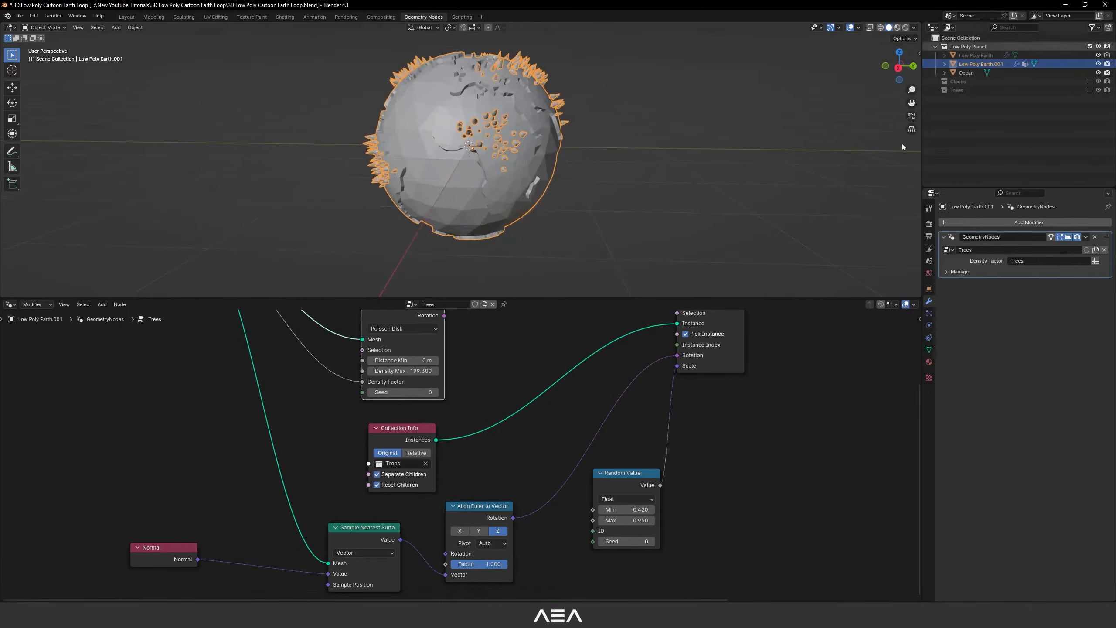
{"action": "scroll", "coordinate": [459, 460], "scroll_direction": "down", "scroll_amount": 6}
{"action": "middle_click_drag", "start_coordinate": [459, 460], "coordinate": [482, 518]}
{"action": "key", "text": "ctrl+s"}
Step: In Weight Paint mode, set the brush radius to 130 px and paint zero weight around North America's crowded coastal trees
{"action": "scroll", "coordinate": [494, 162], "scroll_direction": "up", "scroll_amount": 2}
{"action": "mouse_move", "coordinate": [527, 180]}
{"action": "middle_mouse_down"}
{"action": "mouse_move", "coordinate": [614, 236]}
{"action": "mouse_move", "coordinate": [584, 233]}
{"action": "mouse_move", "coordinate": [602, 188]}
{"action": "mouse_move", "coordinate": [626, 209]}
{"action": "middle_mouse_up"}
{"action": "scroll", "coordinate": [466, 210], "scroll_direction": "up", "scroll_amount": 4}
{"action": "middle_click_drag", "start_coordinate": [466, 210], "coordinate": [482, 197]}
{"action": "scroll", "coordinate": [488, 205], "scroll_direction": "up", "scroll_amount": 1}
{"action": "key", "text": "ctrl+Tab"}
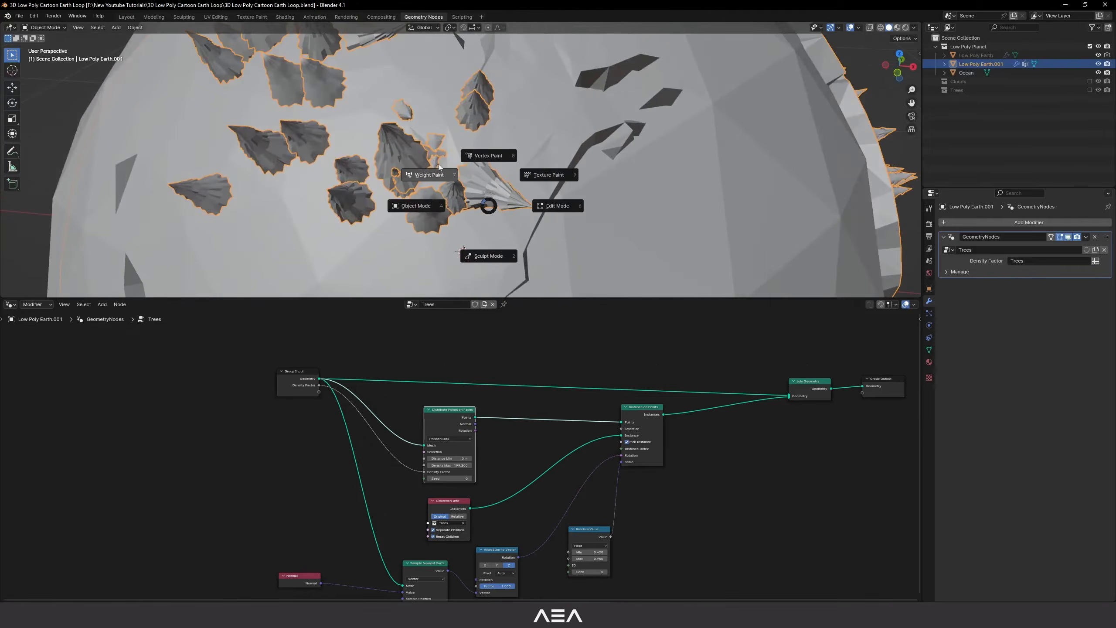
{"action": "left_click", "coordinate": [442, 166]}
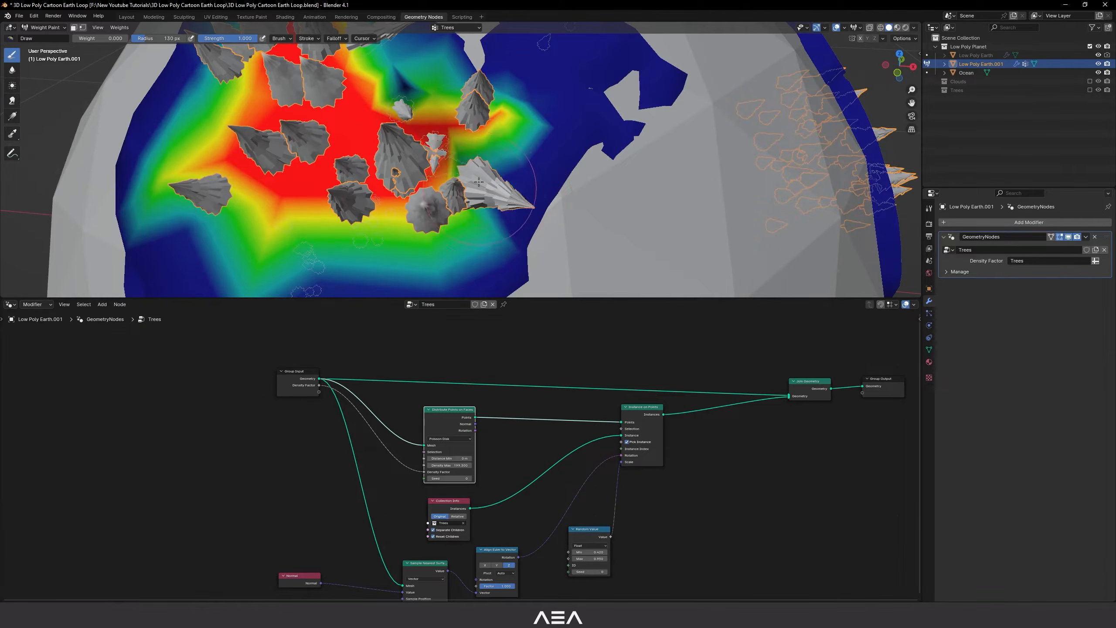
{"action": "left_click_drag", "start_coordinate": [471, 191], "coordinate": [483, 215]}
Step: Touch up North America's tree weights, setting the brush weight to 1.000 and the radius to 107 px
{"action": "scroll", "coordinate": [483, 215], "scroll_direction": "down", "scroll_amount": 5}
{"action": "mouse_move", "coordinate": [484, 211]}
{"action": "middle_mouse_down"}
{"action": "mouse_move", "coordinate": [468, 176]}
{"action": "mouse_move", "coordinate": [514, 158]}
{"action": "mouse_move", "coordinate": [457, 140]}
{"action": "middle_mouse_up"}
{"action": "scroll", "coordinate": [528, 149], "scroll_direction": "up", "scroll_amount": 4}
{"action": "left_click_drag", "start_coordinate": [435, 207], "coordinate": [440, 149]}
{"action": "scroll", "coordinate": [457, 154], "scroll_direction": "down", "scroll_amount": 4}
{"action": "middle_click_drag", "start_coordinate": [494, 190], "coordinate": [525, 191]}
{"action": "scroll", "coordinate": [530, 190], "scroll_direction": "up", "scroll_amount": 3}
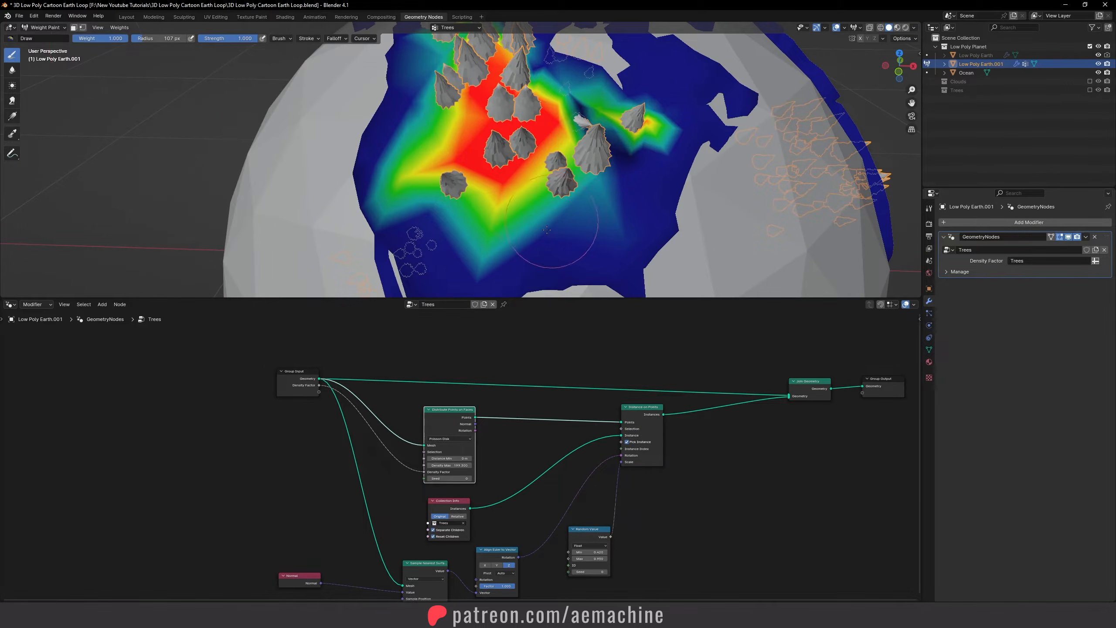
Step: Leave weight painting for Object Mode and save the file with the adjusted tree weights
{"action": "scroll", "coordinate": [551, 225], "scroll_direction": "down", "scroll_amount": 5}
{"action": "key", "text": "ctrl+Tab"}
{"action": "mouse_move", "coordinate": [499, 210]}
{"action": "middle_mouse_down"}
{"action": "mouse_move", "coordinate": [486, 227]}
{"action": "mouse_move", "coordinate": [516, 213]}
{"action": "mouse_move", "coordinate": [417, 218]}
{"action": "mouse_move", "coordinate": [496, 222]}
{"action": "middle_mouse_up"}
{"action": "scroll", "coordinate": [515, 213], "scroll_direction": "up", "scroll_amount": 2}
{"action": "scroll", "coordinate": [497, 222], "scroll_direction": "down", "scroll_amount": 1}
{"action": "key", "text": "ctrl+s"}
Step: Expose the Distribute Points on Faces node's Seed through the Group Input and set it to 24 in the modifier
{"action": "middle_click_drag", "start_coordinate": [462, 483], "coordinate": [530, 459]}
{"action": "scroll", "coordinate": [510, 458], "scroll_direction": "up", "scroll_amount": 3}
{"action": "left_click_drag", "start_coordinate": [499, 454], "coordinate": [370, 346]}
{"action": "left_click_drag", "start_coordinate": [1047, 274], "coordinate": [1059, 273]}
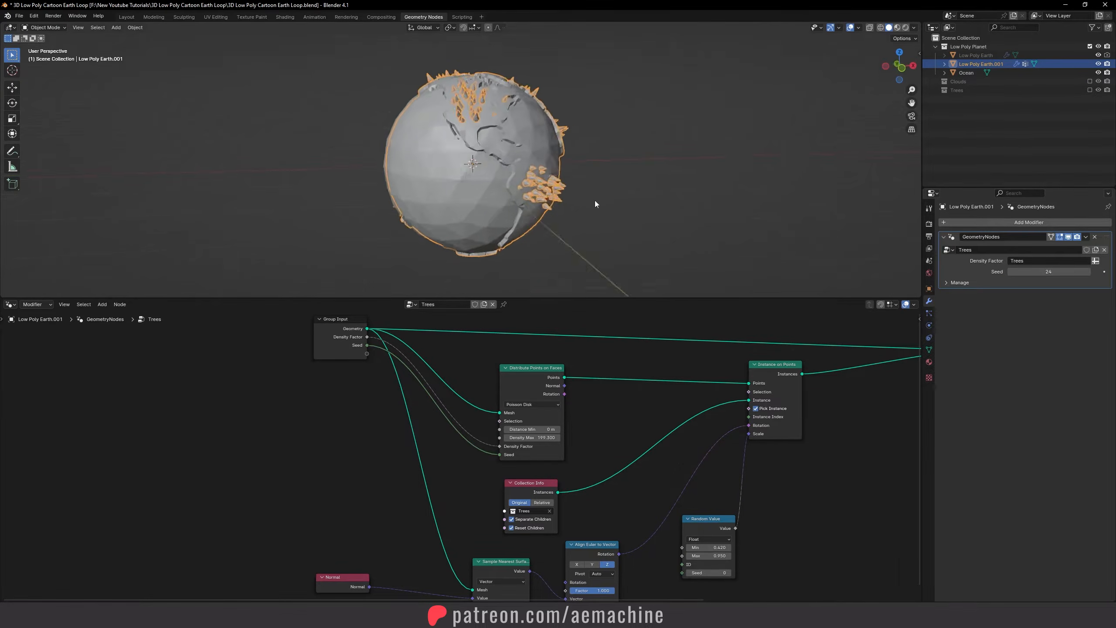
{"action": "middle_click_drag", "start_coordinate": [595, 204], "coordinate": [550, 178]}
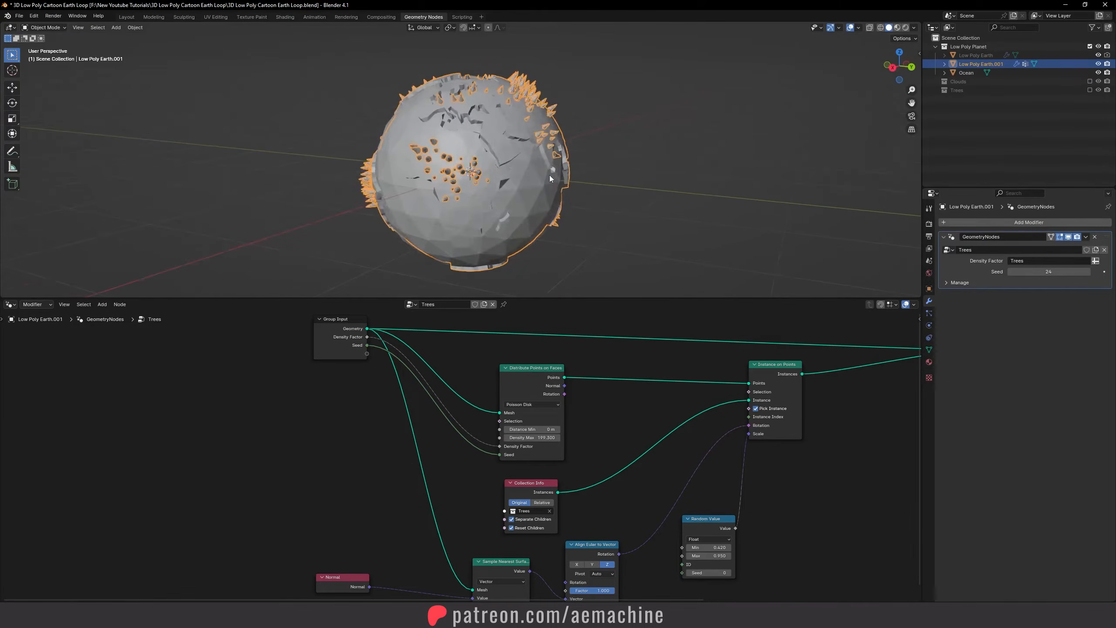
Step: Switch to the Shading workspace and create a new material named Ground on the continents mesh
{"action": "left_click", "coordinate": [288, 18]}
{"action": "middle_click_drag", "start_coordinate": [644, 207], "coordinate": [548, 218]}
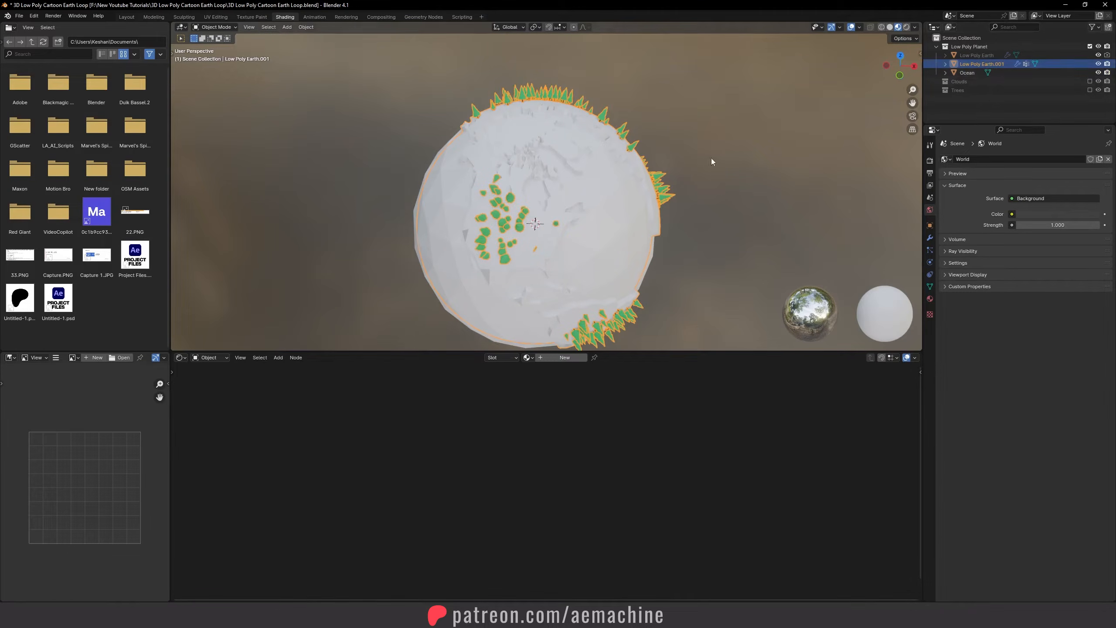
{"action": "left_click", "coordinate": [564, 358]}
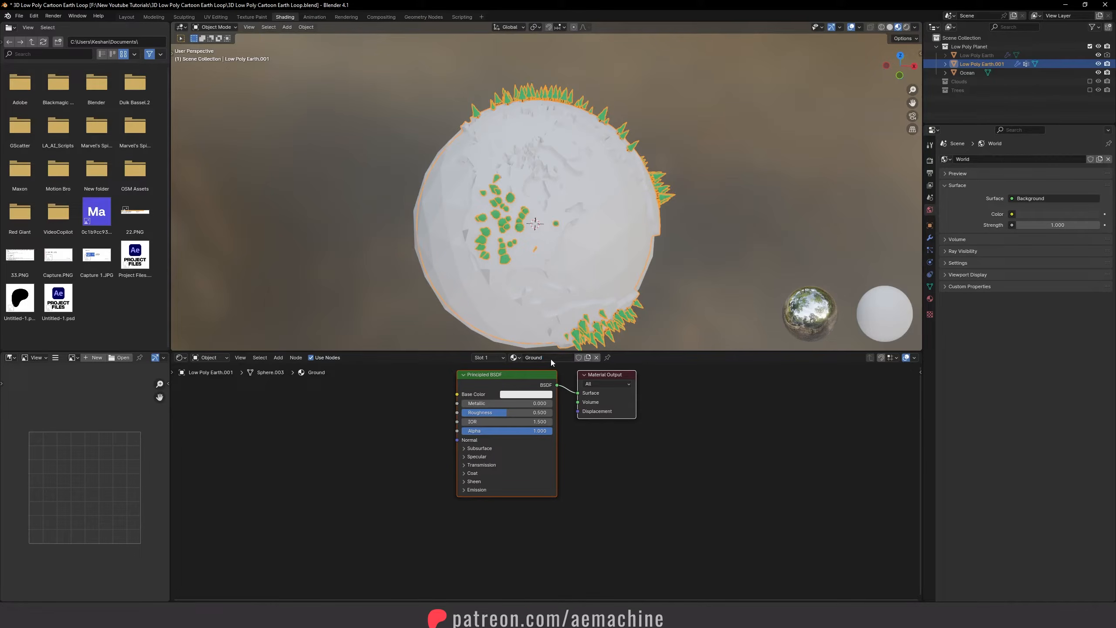
{"action": "key", "text": "Home"}
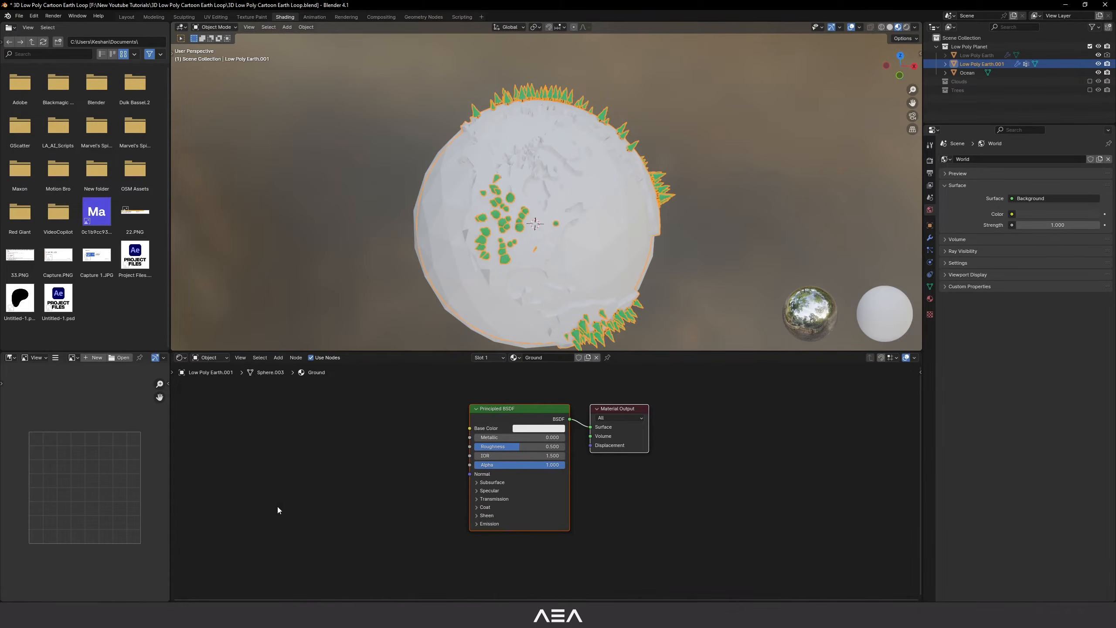
Step: Set the Ground material's Base Color to the green hex code B6E763 from the Hex Codes note
{"action": "key", "text": "alt+Tab"}
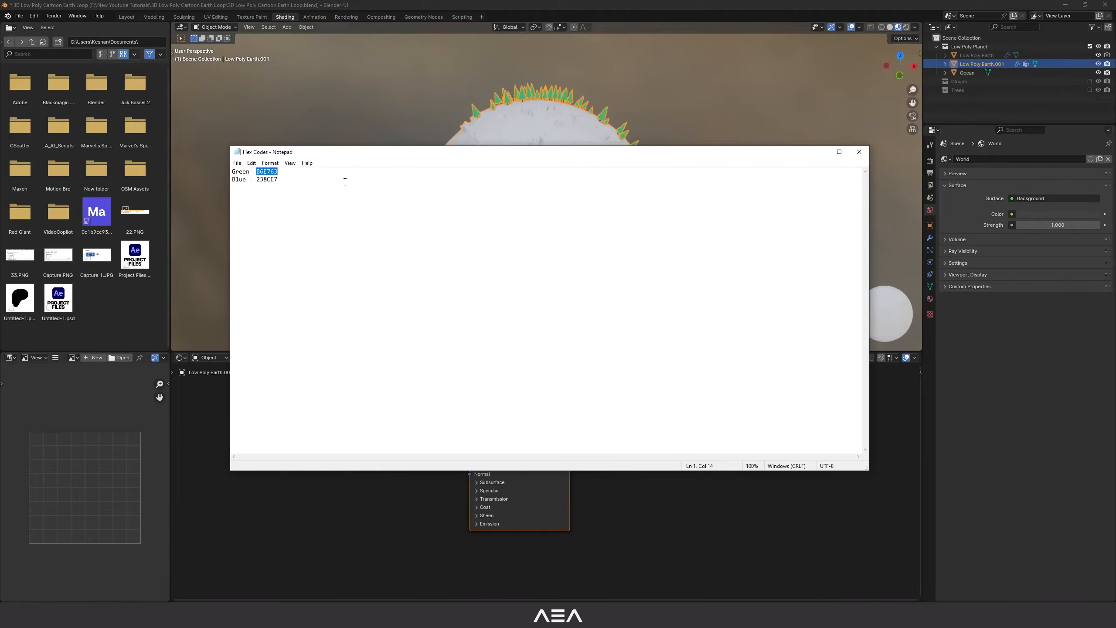
{"action": "key", "text": "alt+Tab"}
{"action": "left_click", "coordinate": [544, 429]}
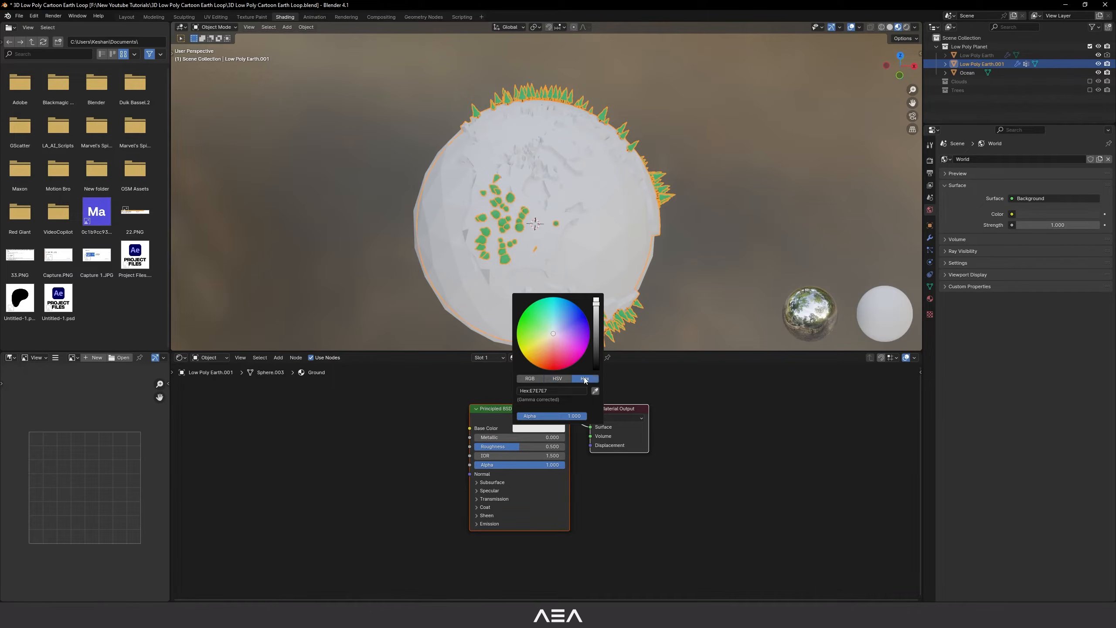
{"action": "key", "text": "Return"}
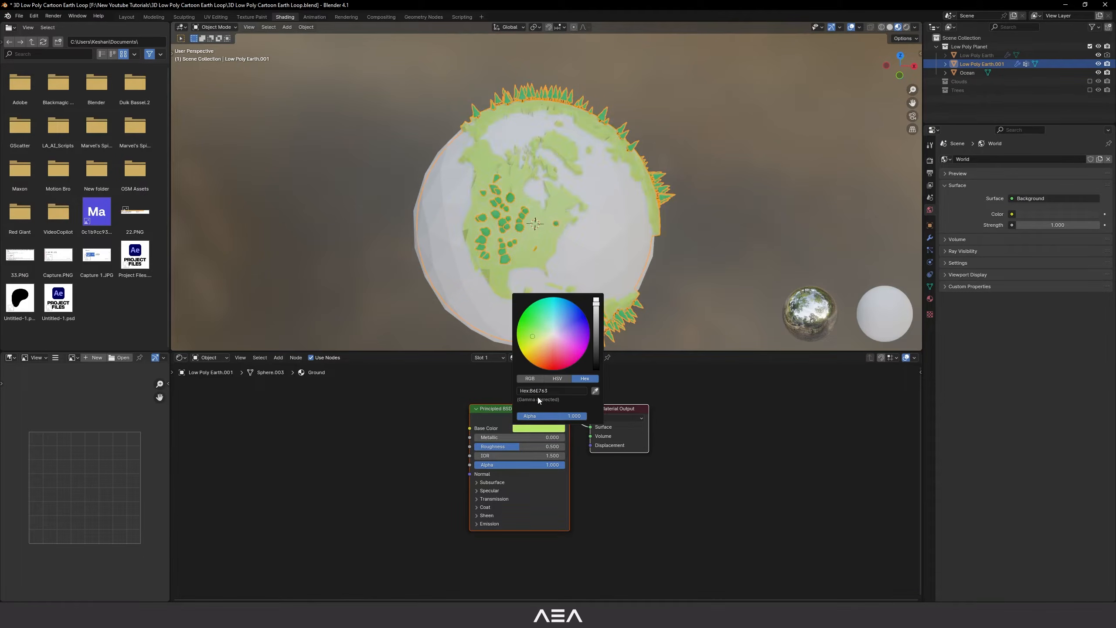
Step: Select the ocean sphere and create a new material named Ocean on it
{"action": "middle_click_drag", "start_coordinate": [643, 196], "coordinate": [571, 238]}
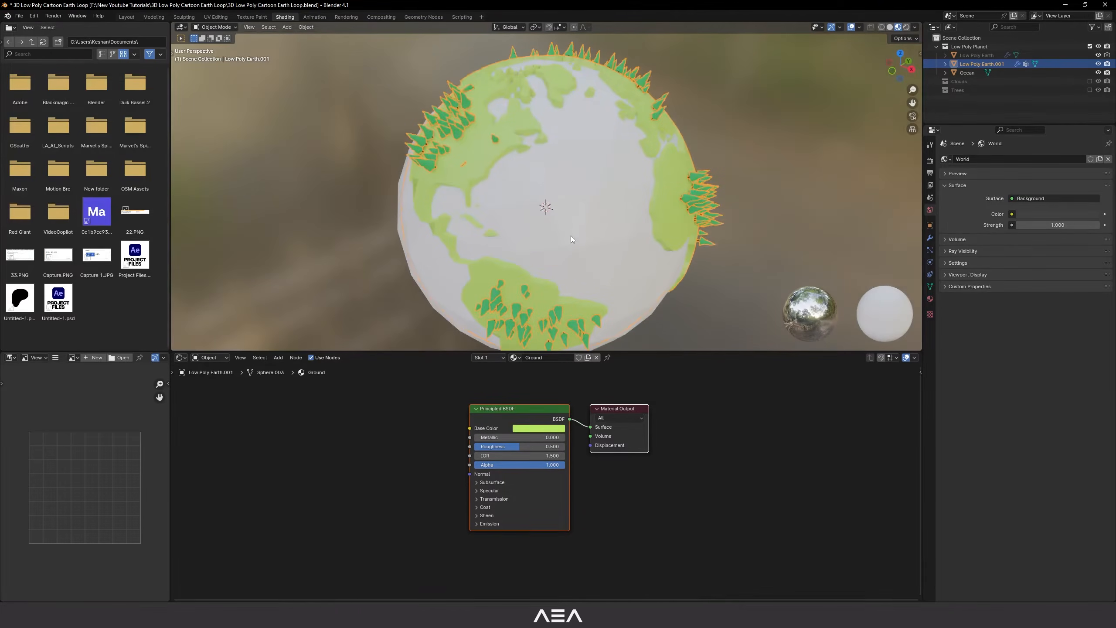
{"action": "left_click", "coordinate": [579, 222]}
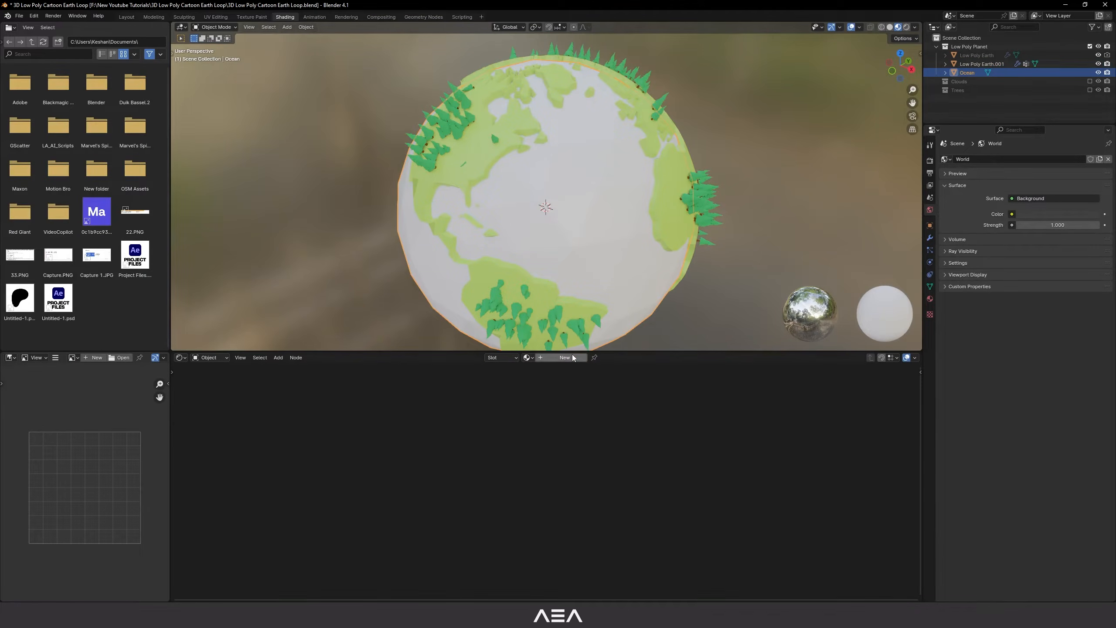
{"action": "double_click", "coordinate": [558, 360]}
{"action": "type", "text": "Ocean"}
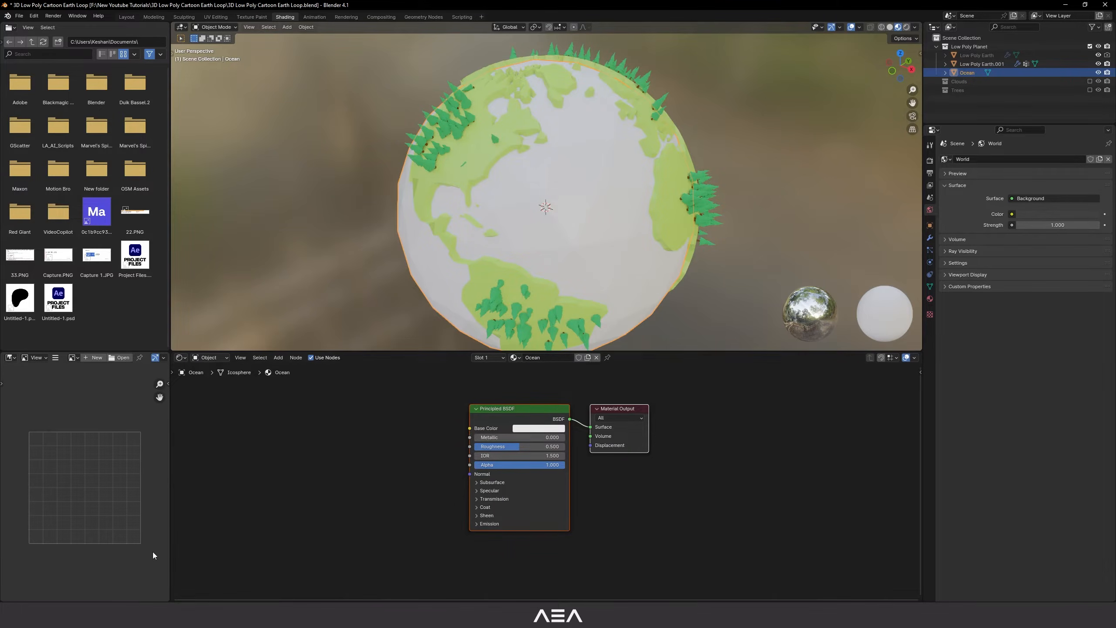
Step: Set the Ocean material's Base Color to the blue hex code 238CE7 from the Hex Codes note
{"action": "left_click", "coordinate": [151, 615]}
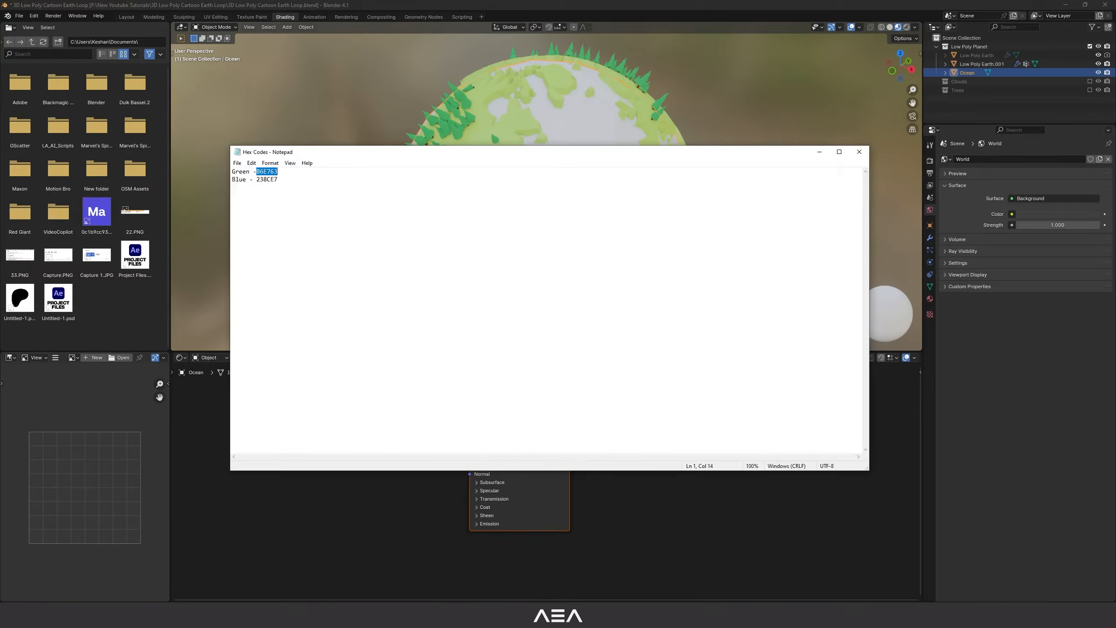
{"action": "left_click", "coordinate": [622, 94]}
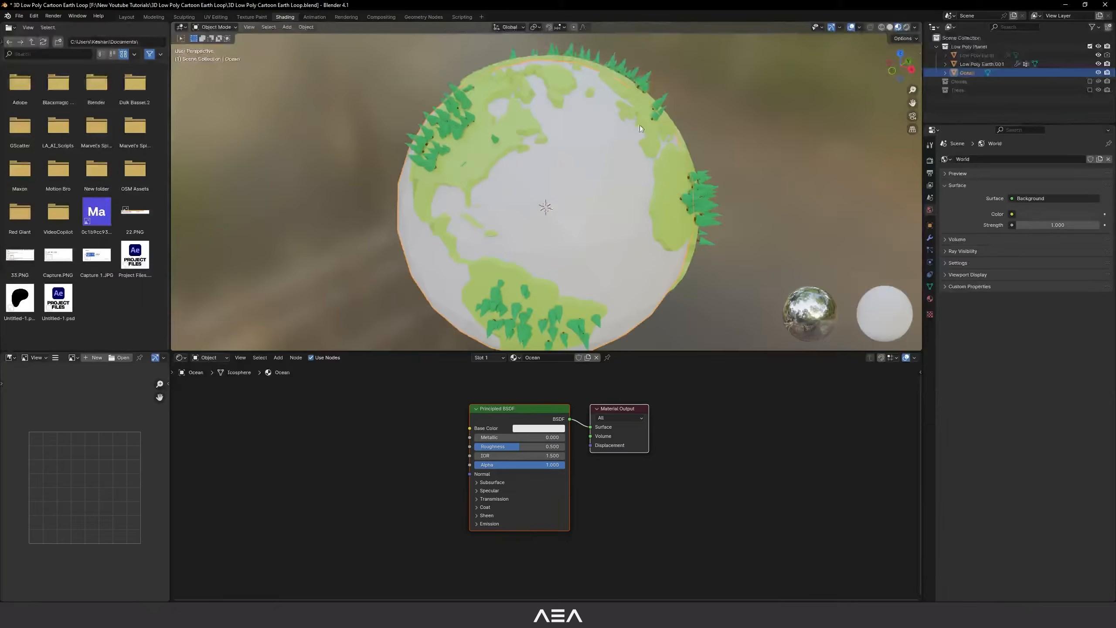
{"action": "left_click", "coordinate": [543, 428]}
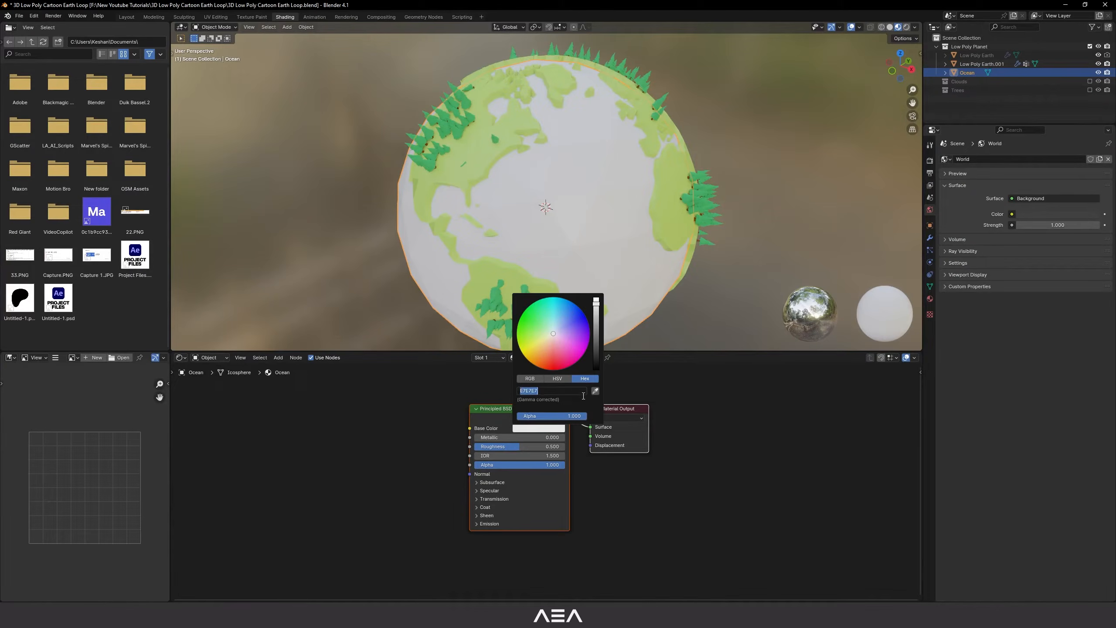
{"action": "key", "text": "Return"}
Step: Set the Roughness of both the Ocean and the Ground material to 1.000
{"action": "scroll", "coordinate": [579, 194], "scroll_direction": "down", "scroll_amount": 3}
{"action": "middle_click_drag", "start_coordinate": [598, 191], "coordinate": [628, 152]}
{"action": "scroll", "coordinate": [700, 174], "scroll_direction": "up", "scroll_amount": 2}
{"action": "scroll", "coordinate": [628, 152], "scroll_direction": "down", "scroll_amount": 1}
{"action": "scroll", "coordinate": [512, 464], "scroll_direction": "up", "scroll_amount": 1}
{"action": "middle_click_drag", "start_coordinate": [670, 222], "coordinate": [608, 248]}
{"action": "scroll", "coordinate": [628, 252], "scroll_direction": "up", "scroll_amount": 3}
{"action": "left_click", "coordinate": [682, 196]}
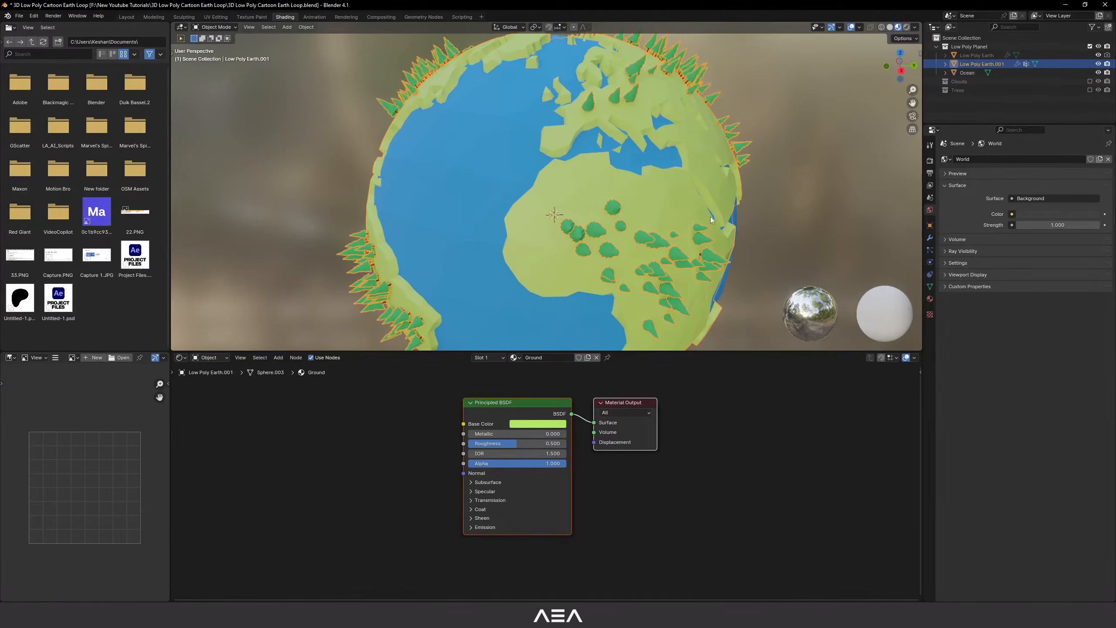
{"action": "scroll", "coordinate": [591, 253], "scroll_direction": "down", "scroll_amount": 5}
{"action": "scroll", "coordinate": [633, 274], "scroll_direction": "up", "scroll_amount": 3}
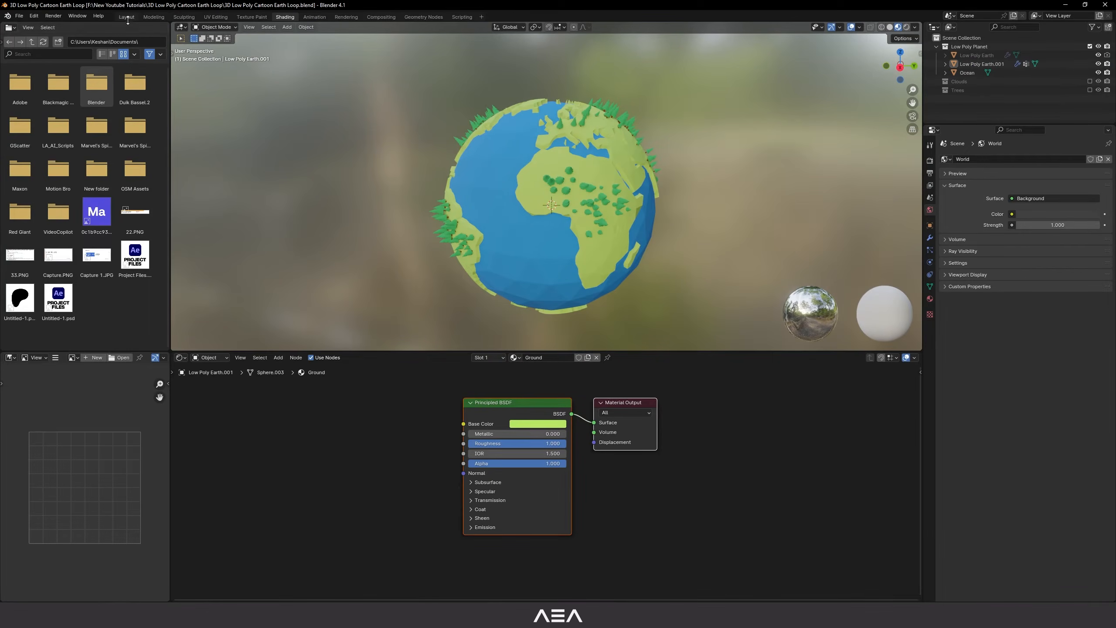
Step: Return to the Layout workspace and add a Plain Axes empty at the planet's centre
{"action": "left_click", "coordinate": [127, 17]}
{"action": "mouse_move", "coordinate": [615, 285]}
{"action": "middle_mouse_down"}
{"action": "mouse_move", "coordinate": [513, 314]}
{"action": "mouse_move", "coordinate": [553, 323]}
{"action": "mouse_move", "coordinate": [559, 314]}
{"action": "middle_mouse_up"}
{"action": "scroll", "coordinate": [568, 310], "scroll_direction": "down", "scroll_amount": 1}
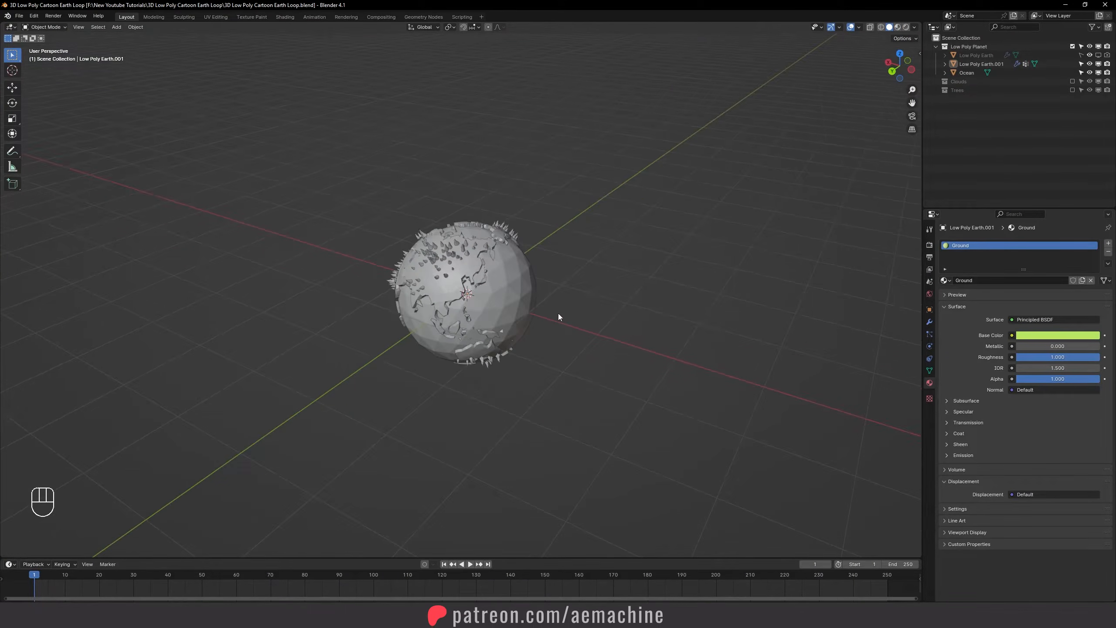
{"action": "key", "text": "shift+a"}
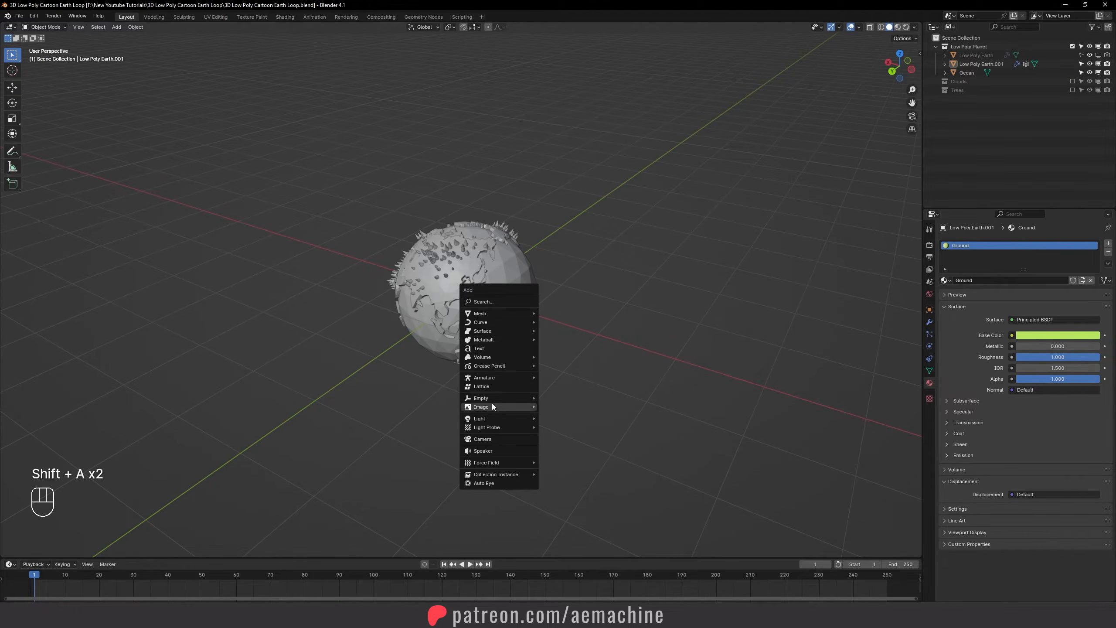
{"action": "mouse_move", "coordinate": [486, 400]}
{"action": "left_click", "coordinate": [558, 398]}
{"action": "scroll", "coordinate": [510, 358], "scroll_direction": "down", "scroll_amount": 2}
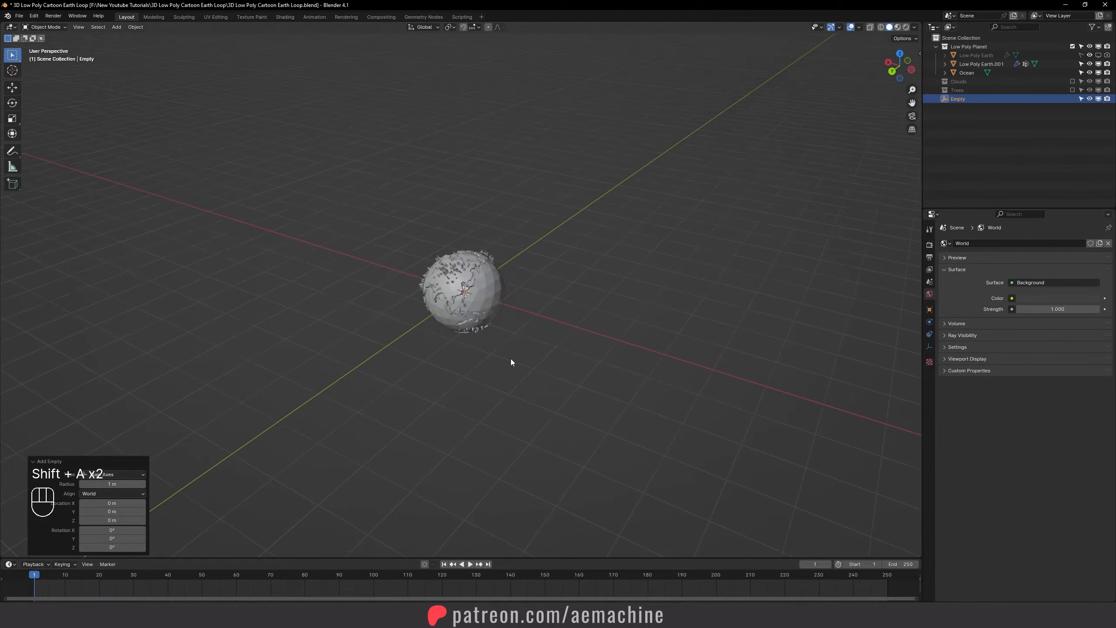
Step: Scale the empty up to about 3.6 so its axes extend well beyond the planet
{"action": "key", "text": "s"}
{"action": "left_click", "coordinate": [532, 344]}
{"action": "key", "text": "s"}
{"action": "left_click", "coordinate": [513, 322]}
{"action": "scroll", "coordinate": [519, 329], "scroll_direction": "up", "scroll_amount": 2}
{"action": "mouse_move", "coordinate": [527, 343]}
{"action": "middle_mouse_down"}
{"action": "mouse_move", "coordinate": [569, 332]}
{"action": "mouse_move", "coordinate": [536, 334]}
{"action": "middle_mouse_up"}
{"action": "scroll", "coordinate": [537, 334], "scroll_direction": "up", "scroll_amount": 1}
Step: Parent the ocean sphere and the continents mesh to the empty with Object (Keep Transform)
{"action": "left_click", "coordinate": [534, 283]}
{"action": "scroll", "coordinate": [592, 293], "scroll_direction": "up", "scroll_amount": 2}
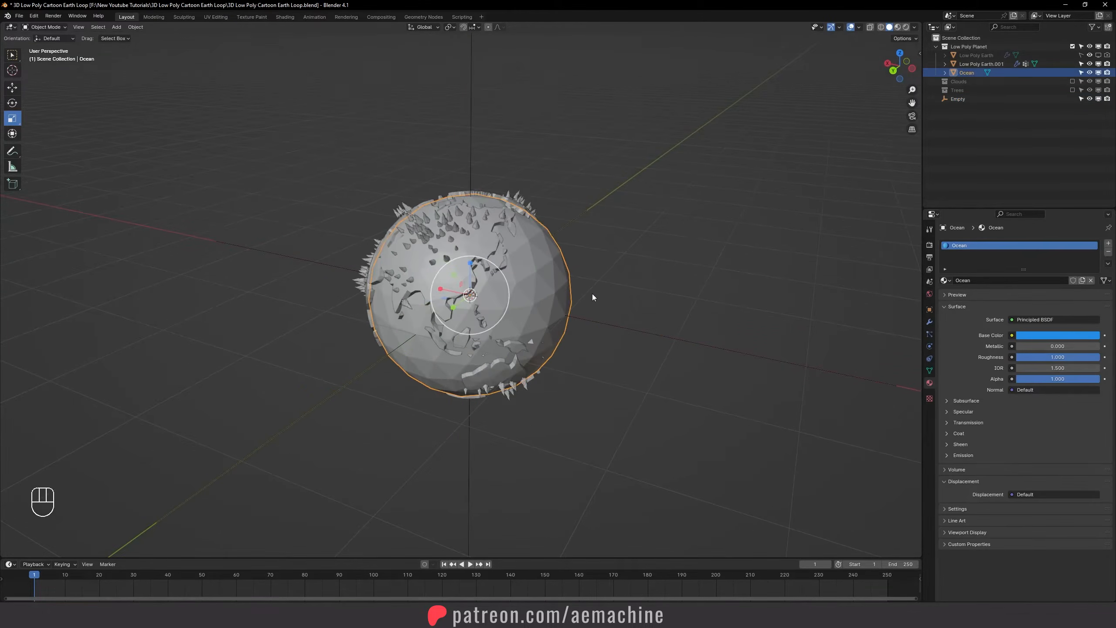
{"action": "left_click", "coordinate": [478, 236], "text": "shift"}
{"action": "mouse_move", "coordinate": [502, 287]}
{"action": "middle_mouse_down"}
{"action": "mouse_move", "coordinate": [565, 288]}
{"action": "mouse_move", "coordinate": [485, 286]}
{"action": "middle_mouse_up"}
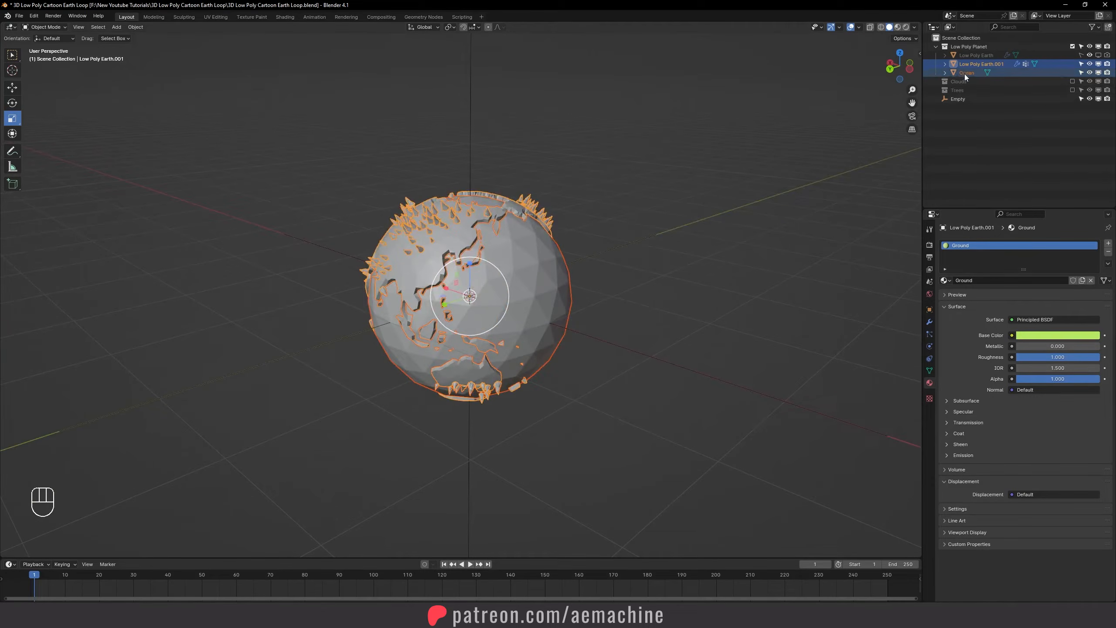
{"action": "scroll", "coordinate": [532, 253], "scroll_direction": "down", "scroll_amount": 3}
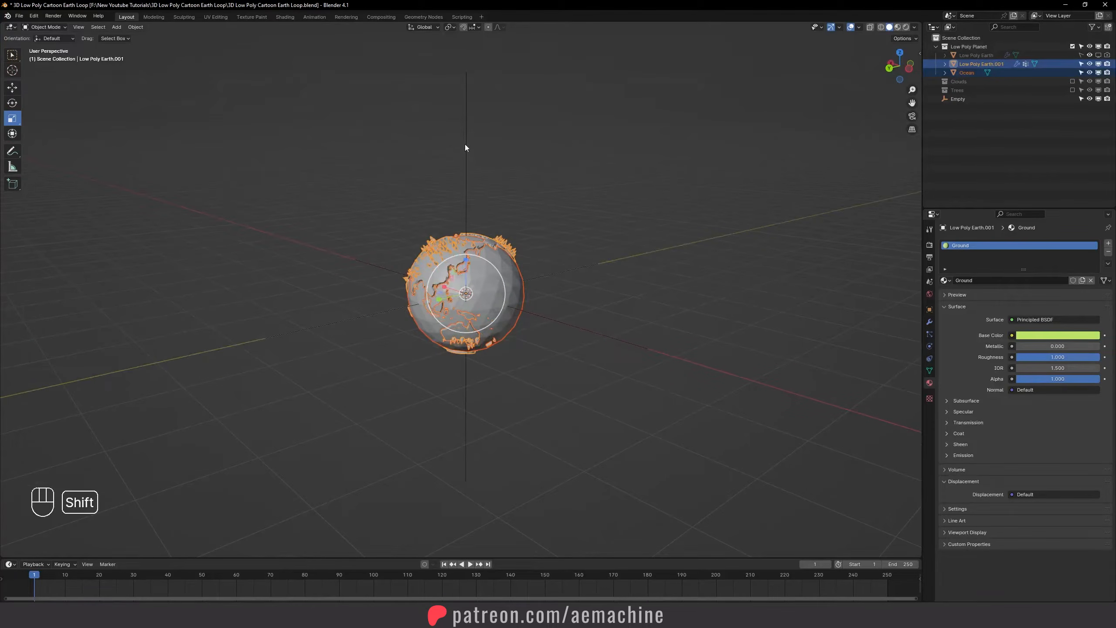
{"action": "middle_click_drag", "start_coordinate": [467, 136], "coordinate": [466, 163], "text": "shift"}
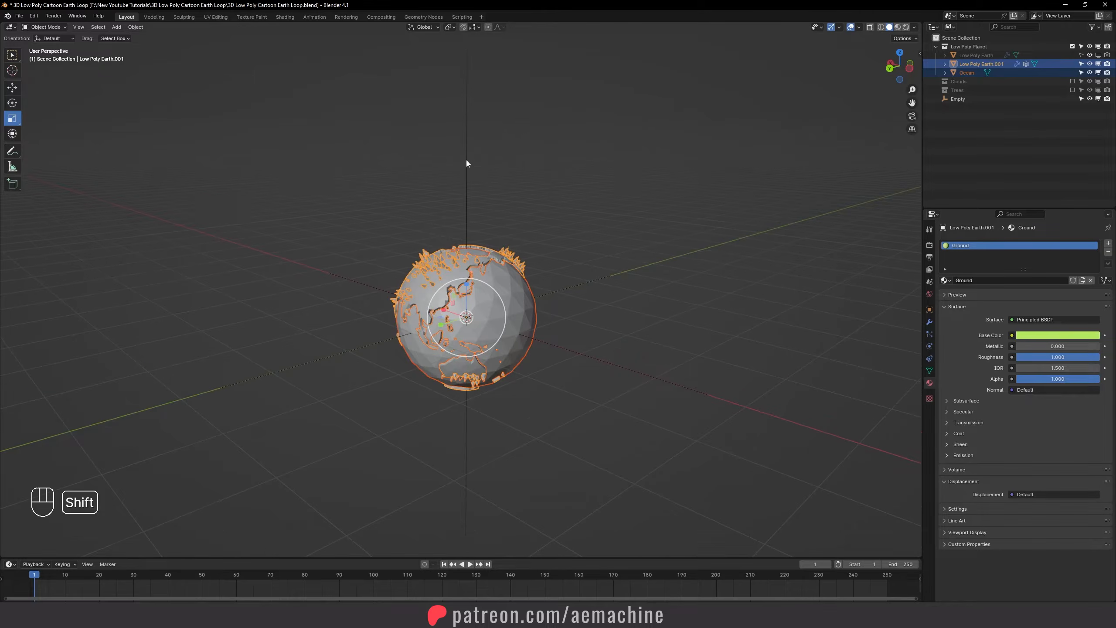
{"action": "left_click", "coordinate": [467, 160], "text": "shift"}
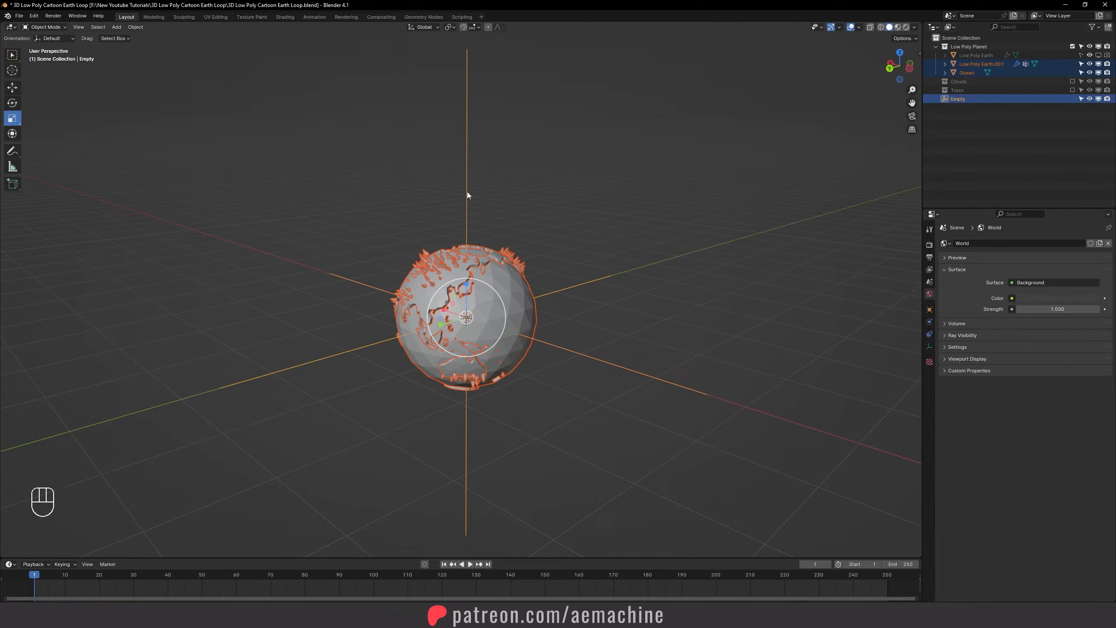
{"action": "middle_click_drag", "start_coordinate": [488, 191], "coordinate": [505, 192]}
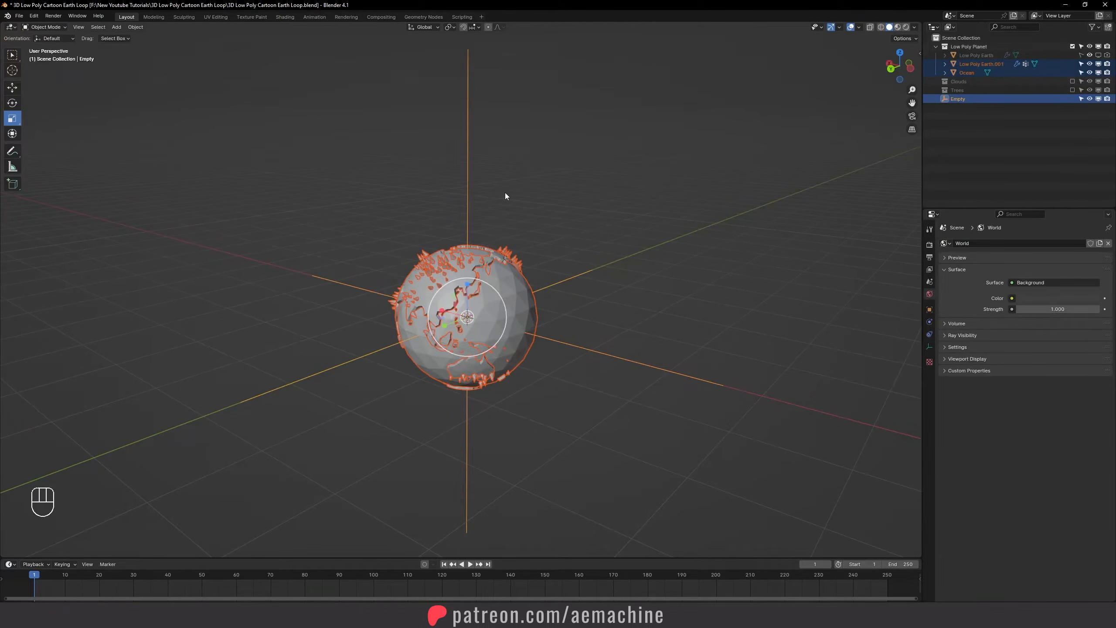
{"action": "key", "text": "ctrl+p"}
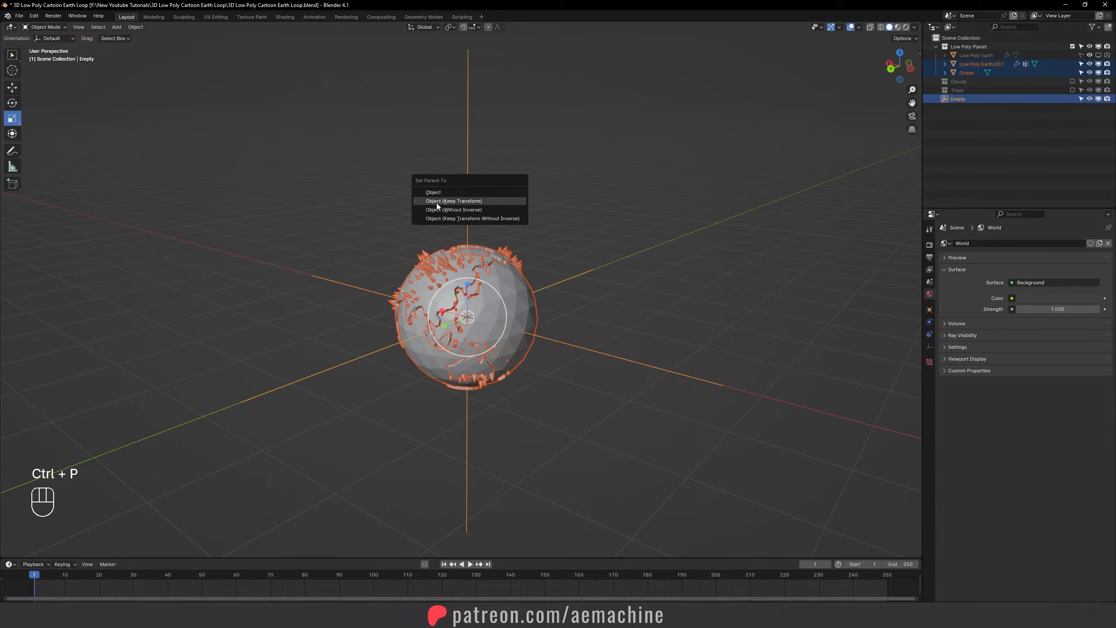
{"action": "left_click", "coordinate": [468, 204]}
{"action": "left_click", "coordinate": [506, 213]}
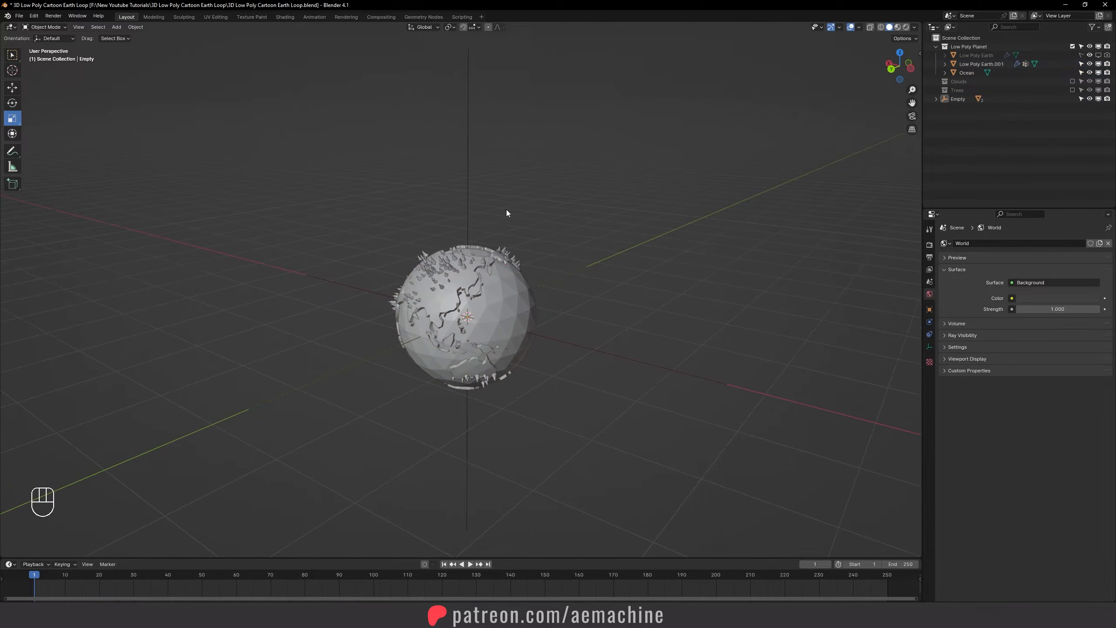
Step: Try rotating the empty about the vertical axis to test the parenting, and undo the rotation
{"action": "left_click", "coordinate": [467, 164]}
{"action": "key", "text": "r"}
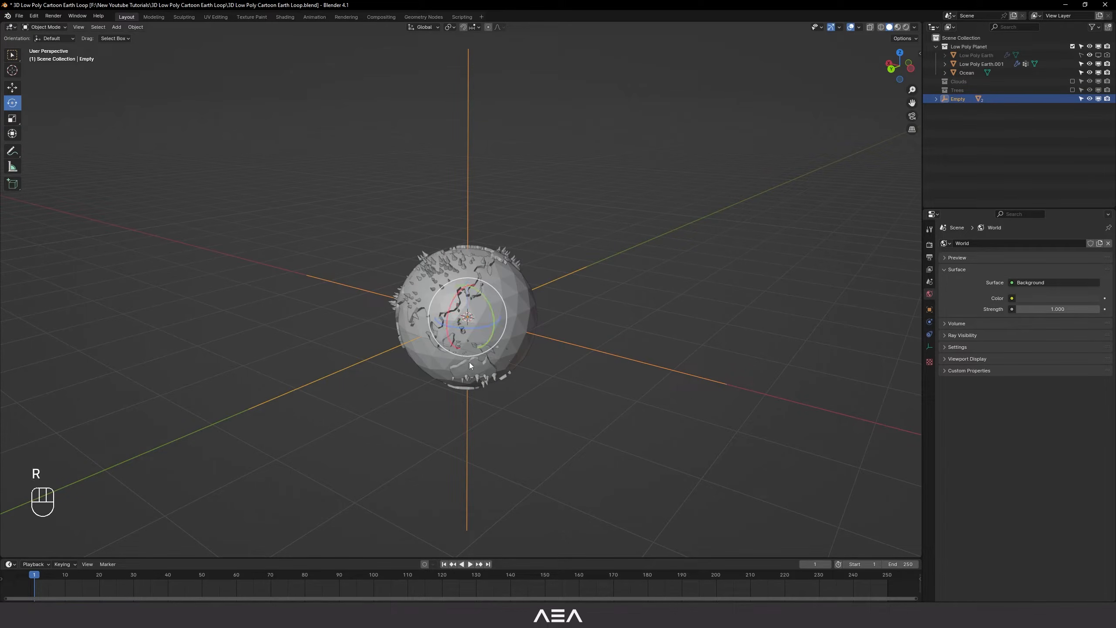
{"action": "mouse_move", "coordinate": [475, 327]}
{"action": "left_mouse_down"}
{"action": "mouse_move", "coordinate": [512, 361]}
{"action": "mouse_move", "coordinate": [464, 331]}
{"action": "left_mouse_up"}
{"action": "key", "text": "ctrl+z"}
Step: Enlarge the timeline and insert a single keyframe on the empty's Z rotation of 0° at frame 1
{"action": "left_click_drag", "start_coordinate": [519, 559], "coordinate": [520, 490]}
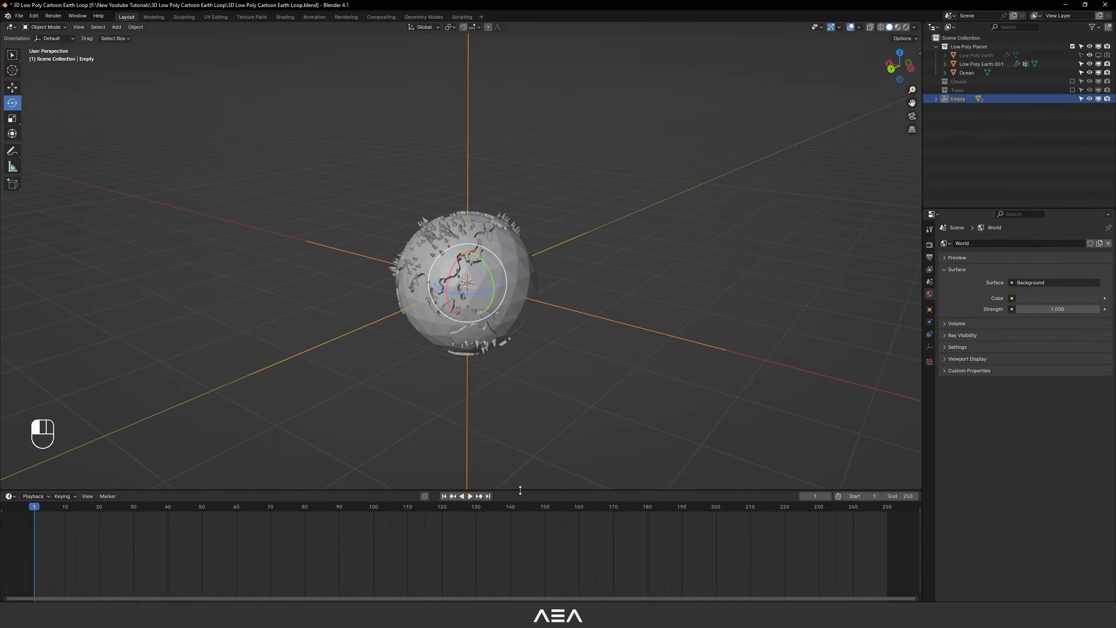
{"action": "middle_click_drag", "start_coordinate": [637, 324], "coordinate": [850, 337]}
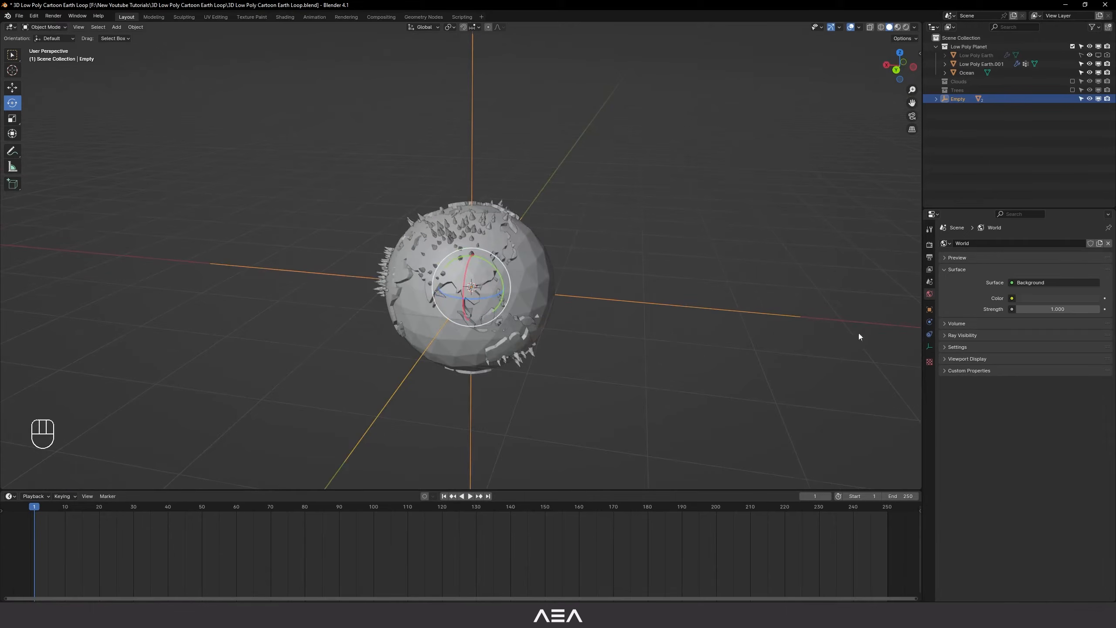
{"action": "left_click", "coordinate": [930, 310]}
{"action": "key", "text": "ctrl+z"}
{"action": "key", "text": "ctrl+z"}
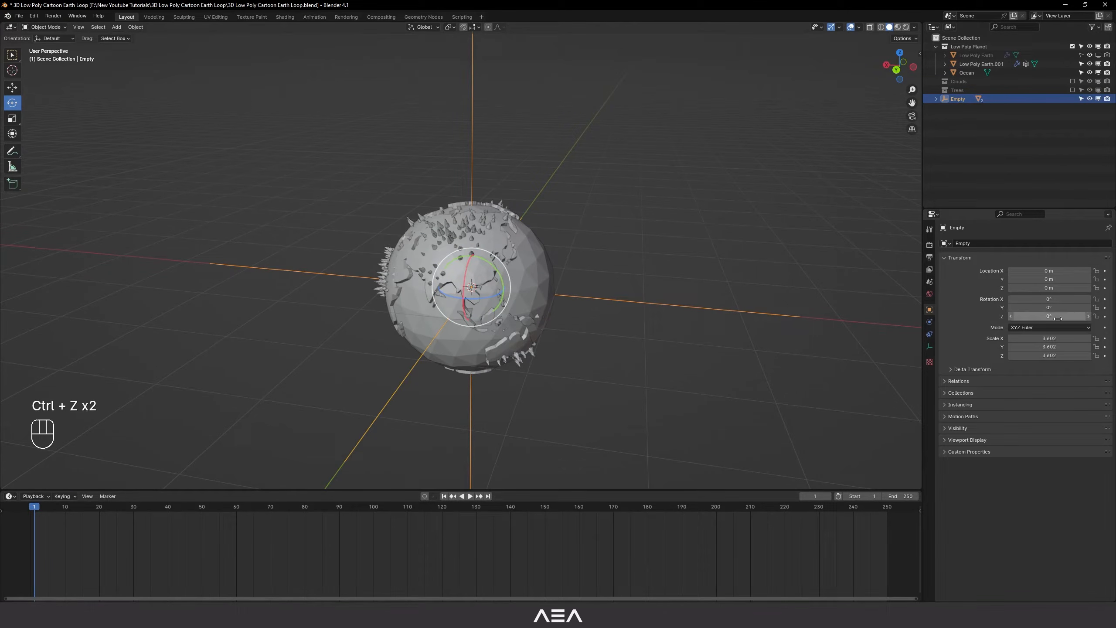
{"action": "key", "text": "ctrl+z"}
{"action": "right_click", "coordinate": [1056, 315]}
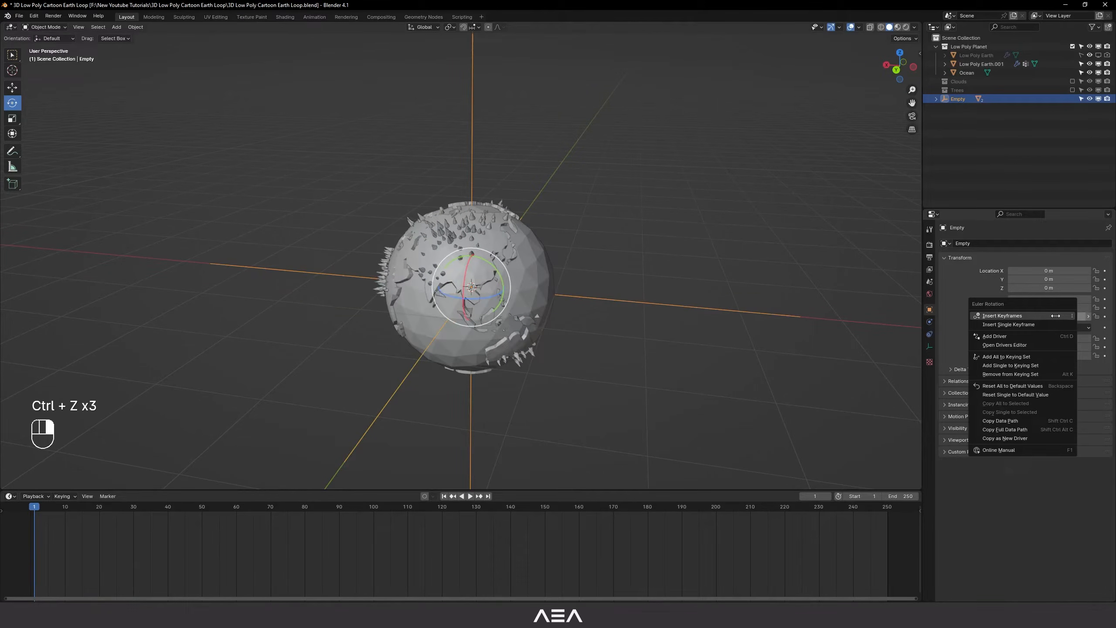
{"action": "left_click", "coordinate": [1039, 323]}
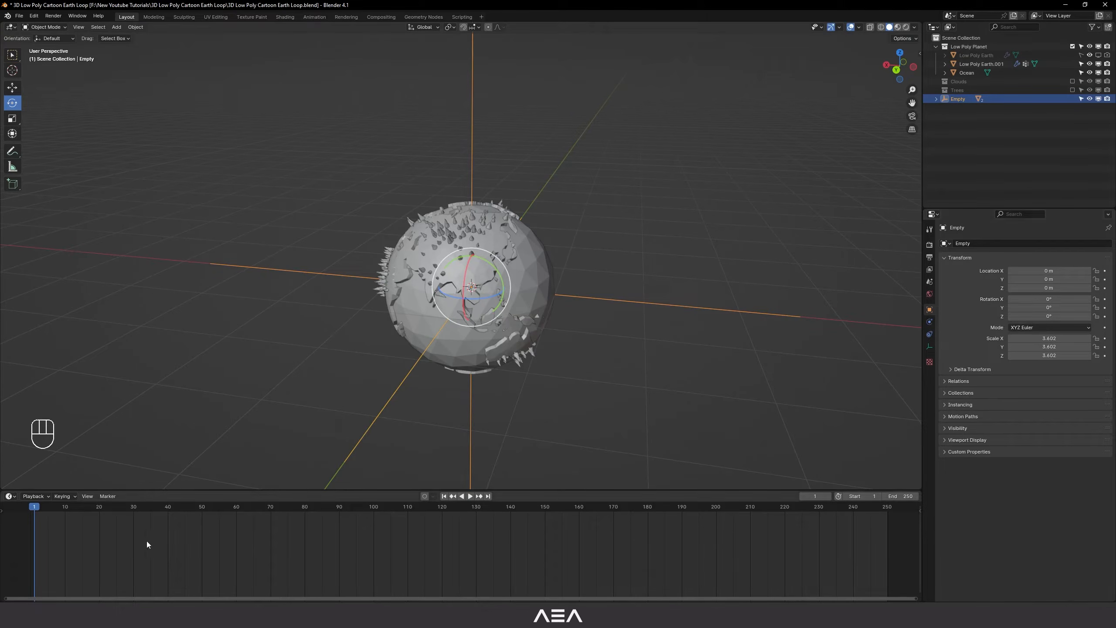
{"action": "right_click", "coordinate": [1041, 314]}
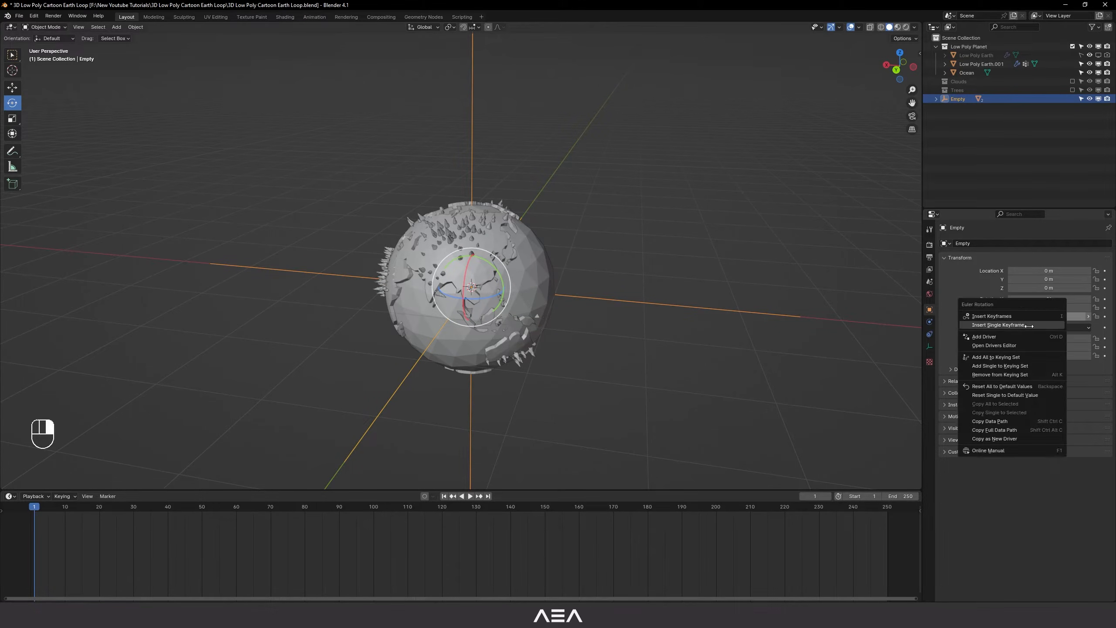
{"action": "left_click", "coordinate": [1028, 326]}
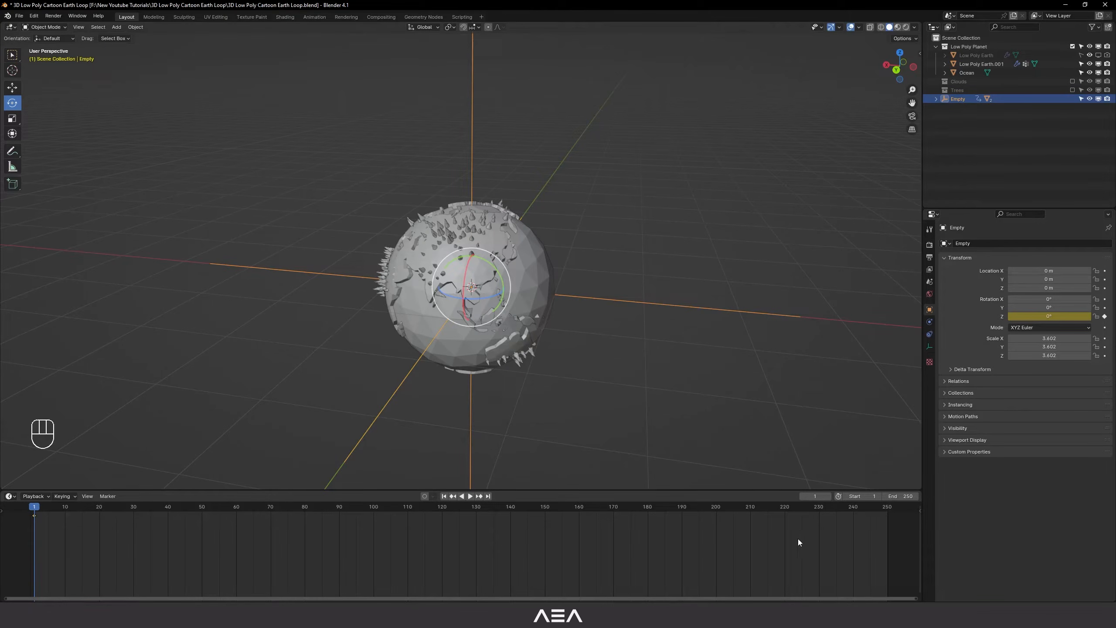
Step: At frame 250, set the empty's Z rotation to 360° and keyframe it
{"action": "key", "text": "shift+Right"}
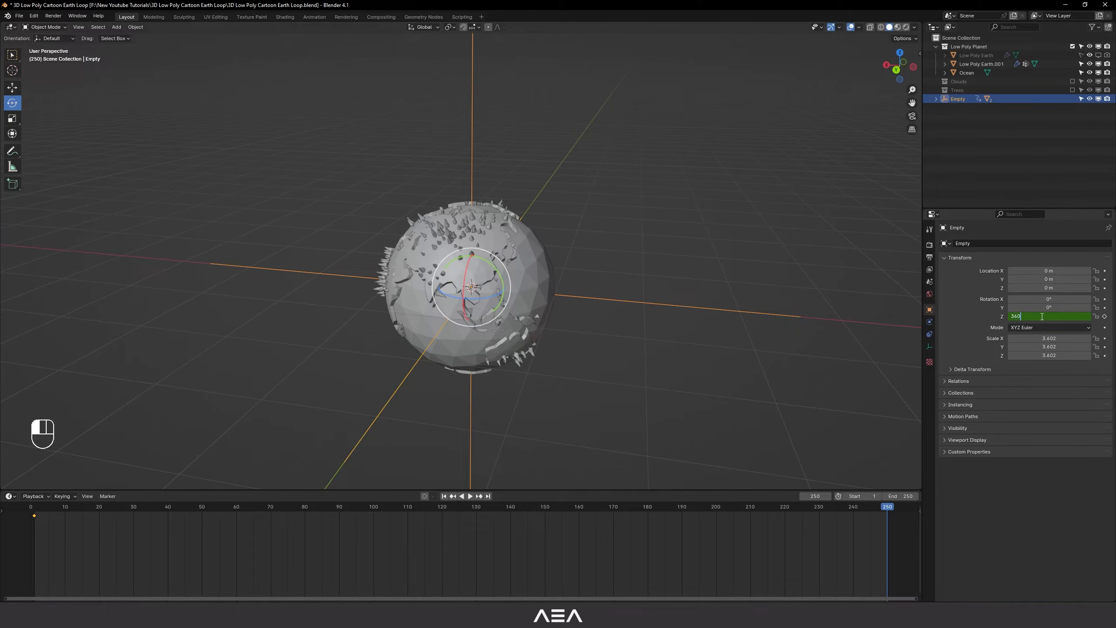
{"action": "right_click", "coordinate": [999, 314]}
{"action": "left_click", "coordinate": [1006, 315]}
Step: Set the interpolation of the empty's rotation keyframes to Linear
{"action": "left_click_drag", "start_coordinate": [906, 533], "coordinate": [13, 510]}
{"action": "key", "text": "t"}
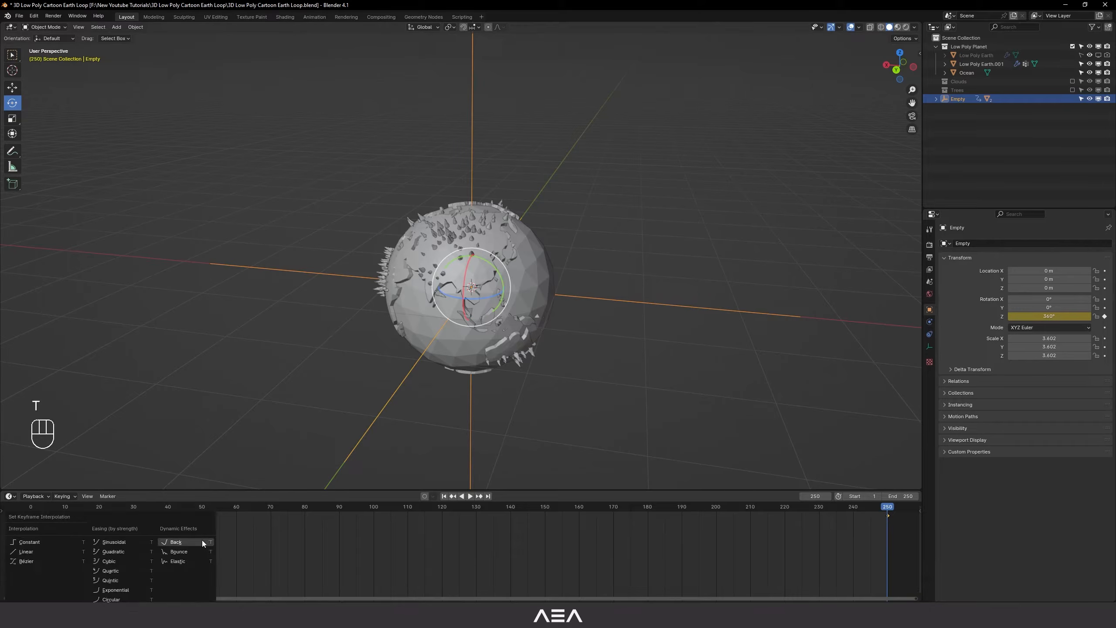
{"action": "left_click", "coordinate": [40, 551]}
{"action": "left_click", "coordinate": [611, 291]}
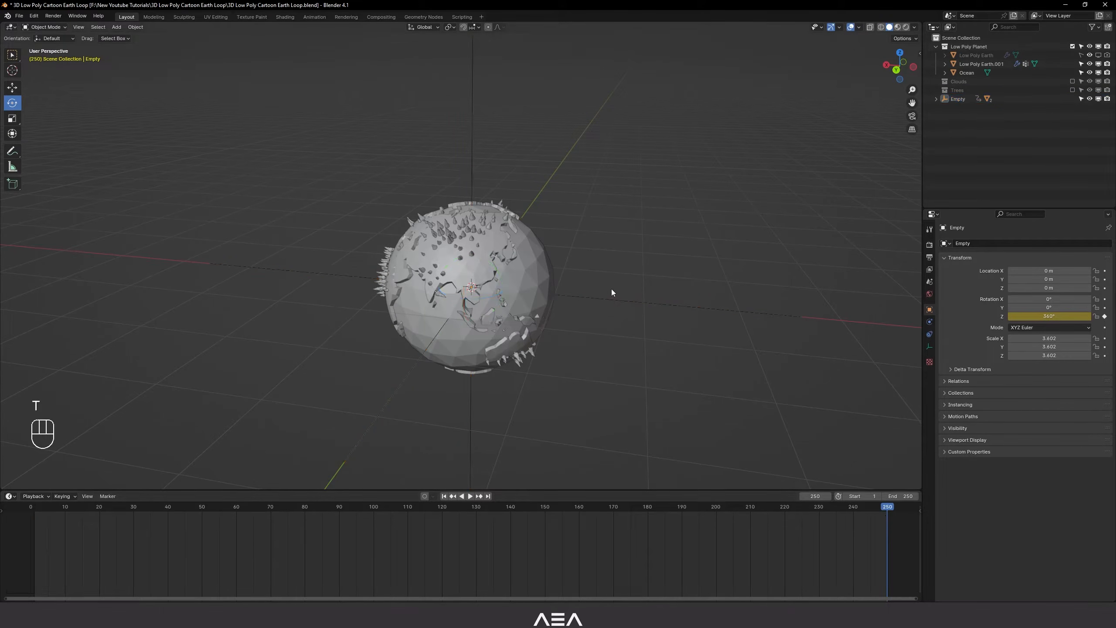
Step: Play back the animation to check the planet's rotation from several angles, and stop it
{"action": "key", "text": "space"}
{"action": "mouse_move", "coordinate": [621, 305]}
{"action": "middle_mouse_down"}
{"action": "mouse_move", "coordinate": [638, 286]}
{"action": "mouse_move", "coordinate": [613, 315]}
{"action": "middle_mouse_up"}
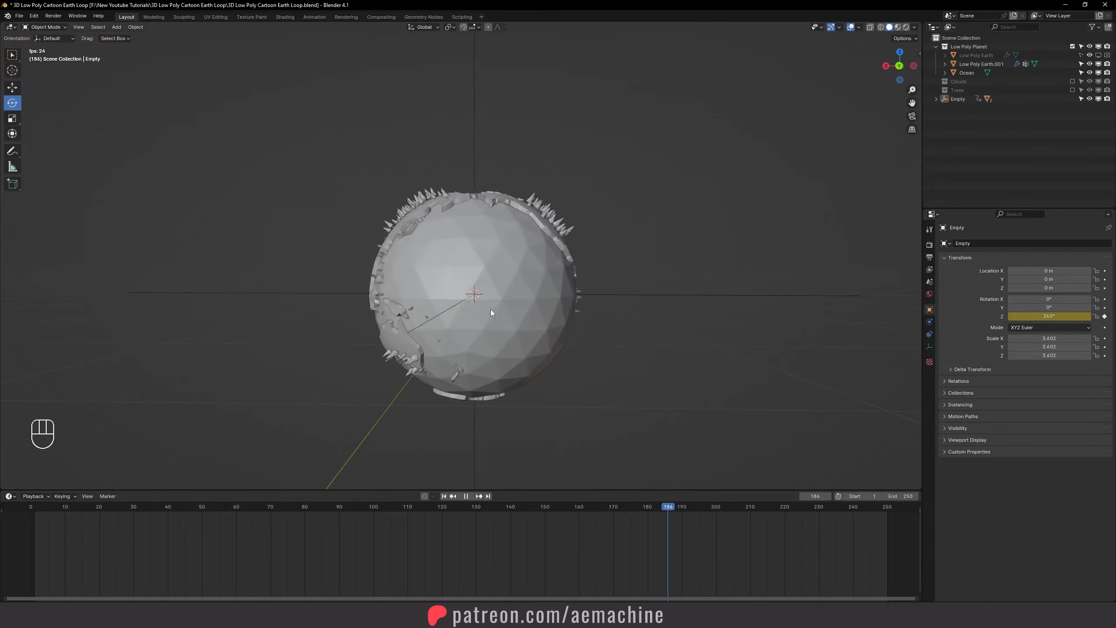
{"action": "middle_click_drag", "start_coordinate": [490, 309], "coordinate": [530, 344]}
{"action": "key", "text": "space"}
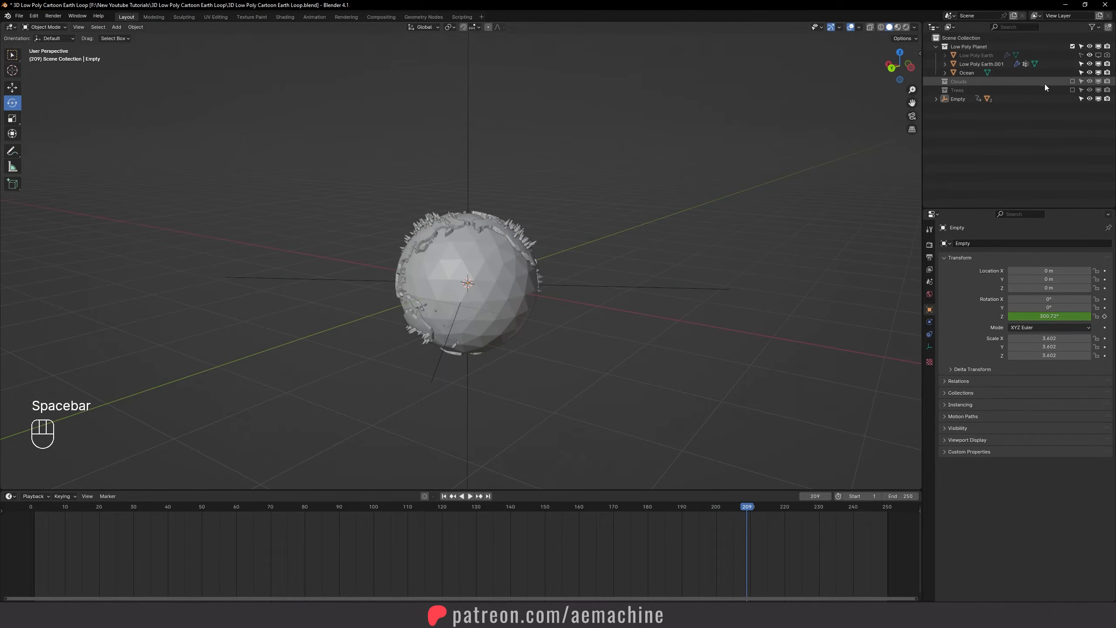
Step: Enable the Clouds collection and, in front view, place Cloud 1 above the planet and Cloud 2 at about X -1.21 m, Z 0.98 m
{"action": "left_click", "coordinate": [1072, 83]}
{"action": "left_click", "coordinate": [936, 82]}
{"action": "left_click", "coordinate": [971, 90]}
{"action": "middle_click_drag", "start_coordinate": [437, 284], "coordinate": [483, 293]}
{"action": "key", "text": "grave"}
{"action": "left_click", "coordinate": [337, 175]}
{"action": "left_click_drag", "start_coordinate": [459, 299], "coordinate": [338, 201]}
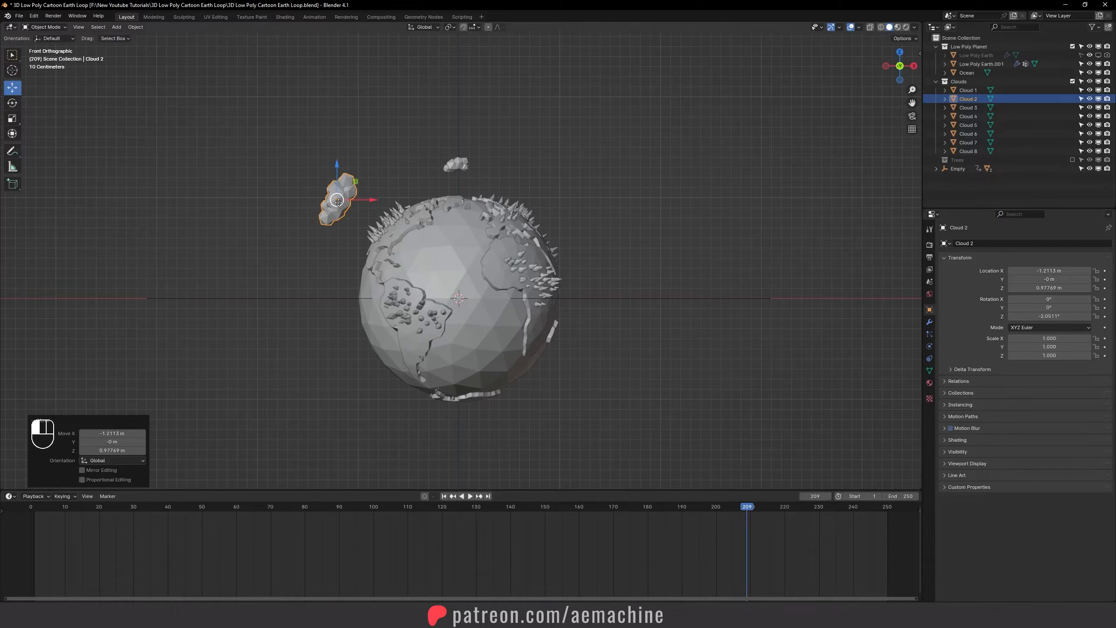
Step: Move Cloud 3 beside the planet to about X -1.40 m, Y -0.45 m, Z -0.13 m
{"action": "left_click_drag", "start_coordinate": [457, 300], "coordinate": [317, 314]}
{"action": "middle_click_drag", "start_coordinate": [316, 314], "coordinate": [418, 302]}
{"action": "left_click_drag", "start_coordinate": [474, 194], "coordinate": [380, 103]}
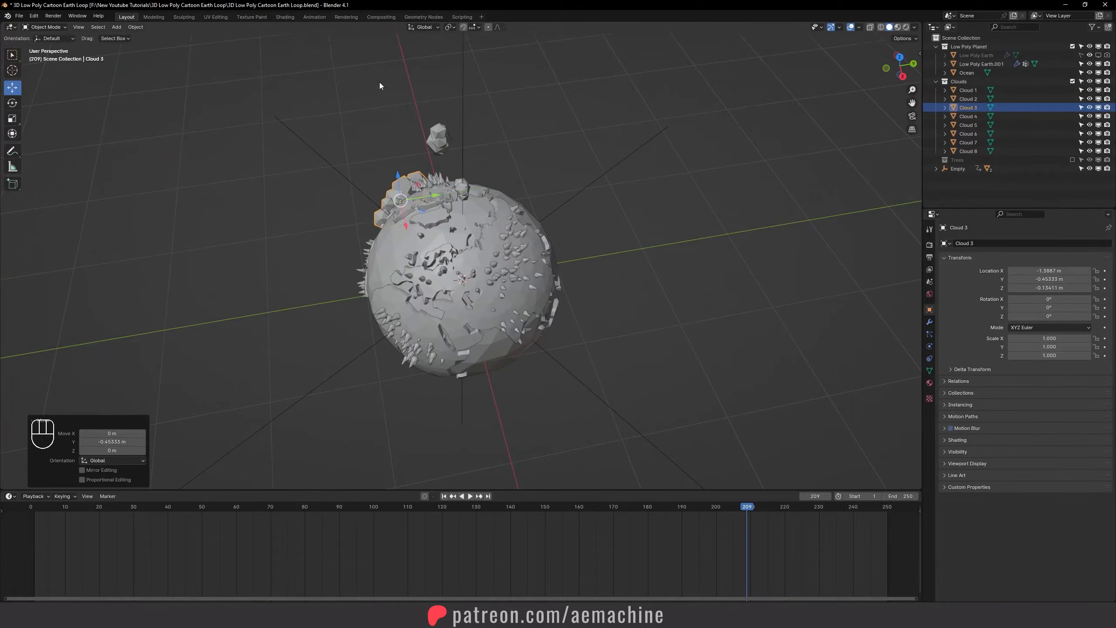
{"action": "left_click", "coordinate": [420, 17]}
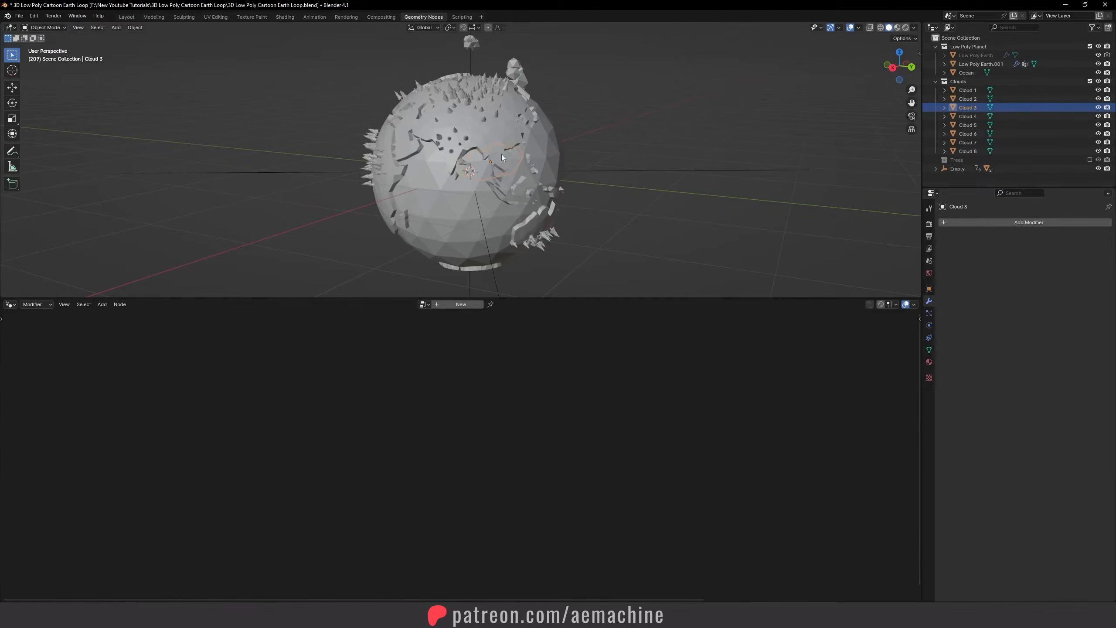
{"action": "left_click", "coordinate": [126, 17]}
Step: Move Cloud 4 to the planet's upper right in front view and adjust its depth along Y
{"action": "middle_click_drag", "start_coordinate": [493, 229], "coordinate": [511, 274]}
{"action": "key", "text": "KP_1"}
{"action": "left_click", "coordinate": [968, 116]}
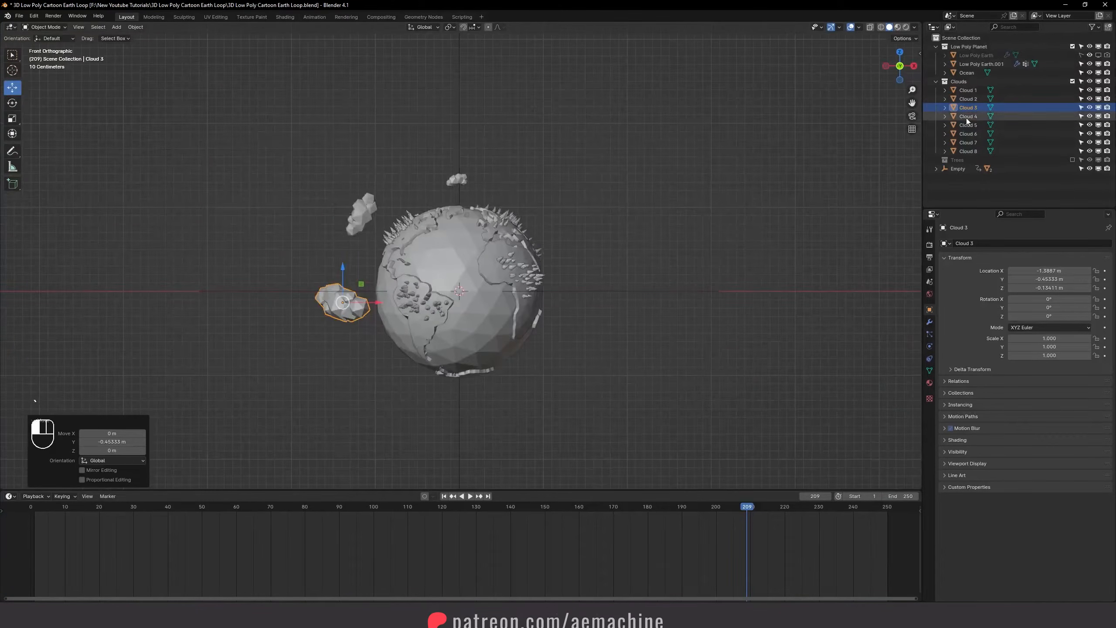
{"action": "key", "text": "g"}
{"action": "left_click", "coordinate": [574, 220]}
{"action": "middle_click_drag", "start_coordinate": [574, 219], "coordinate": [469, 252]}
{"action": "left_click_drag", "start_coordinate": [490, 304], "coordinate": [571, 315]}
Step: Move Cloud 5 beside the planet to about X 1.29 m, Y -0.51 m, Z -0.24 m
{"action": "left_click", "coordinate": [985, 126]}
{"action": "key", "text": "KP_1"}
{"action": "key", "text": "g"}
{"action": "left_click", "coordinate": [567, 307]}
{"action": "middle_click_drag", "start_coordinate": [567, 308], "coordinate": [506, 345]}
{"action": "left_click_drag", "start_coordinate": [540, 355], "coordinate": [478, 374]}
{"action": "middle_click_drag", "start_coordinate": [478, 373], "coordinate": [547, 388]}
{"action": "key", "text": "KP_1"}
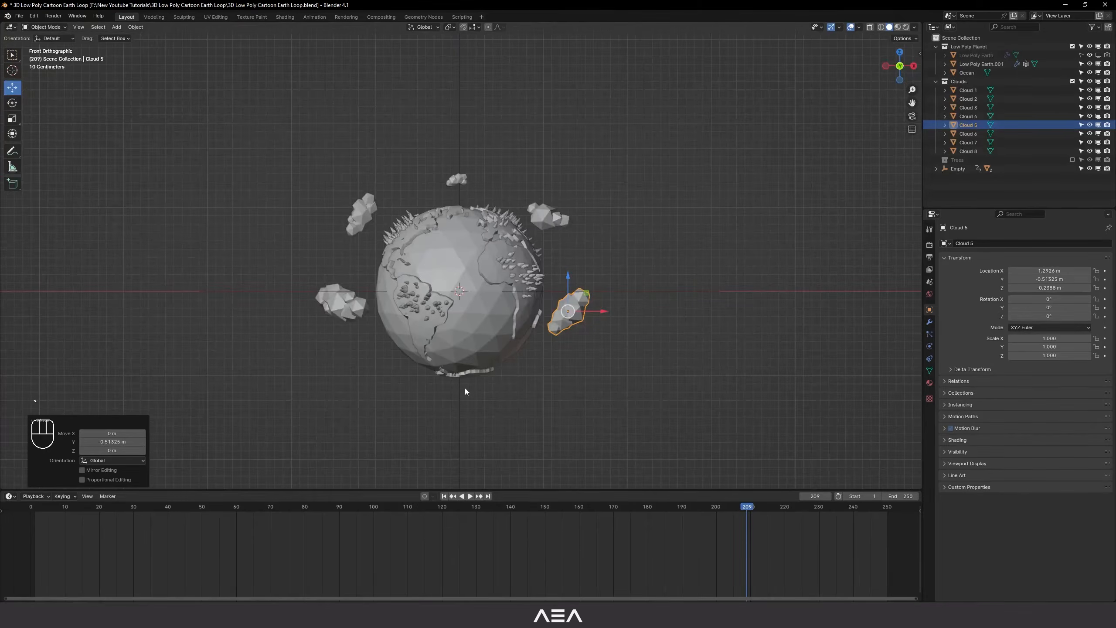
Step: Place Cloud 6 to the lower right of the planet at about X 0.78 m, Z -1.25 m, rotated about -114° around Y
{"action": "left_click", "coordinate": [969, 134]}
{"action": "middle_click_drag", "start_coordinate": [475, 316], "coordinate": [504, 313]}
{"action": "key", "text": "grave"}
{"action": "left_click_drag", "start_coordinate": [461, 295], "coordinate": [527, 383]}
{"action": "key", "text": "r"}
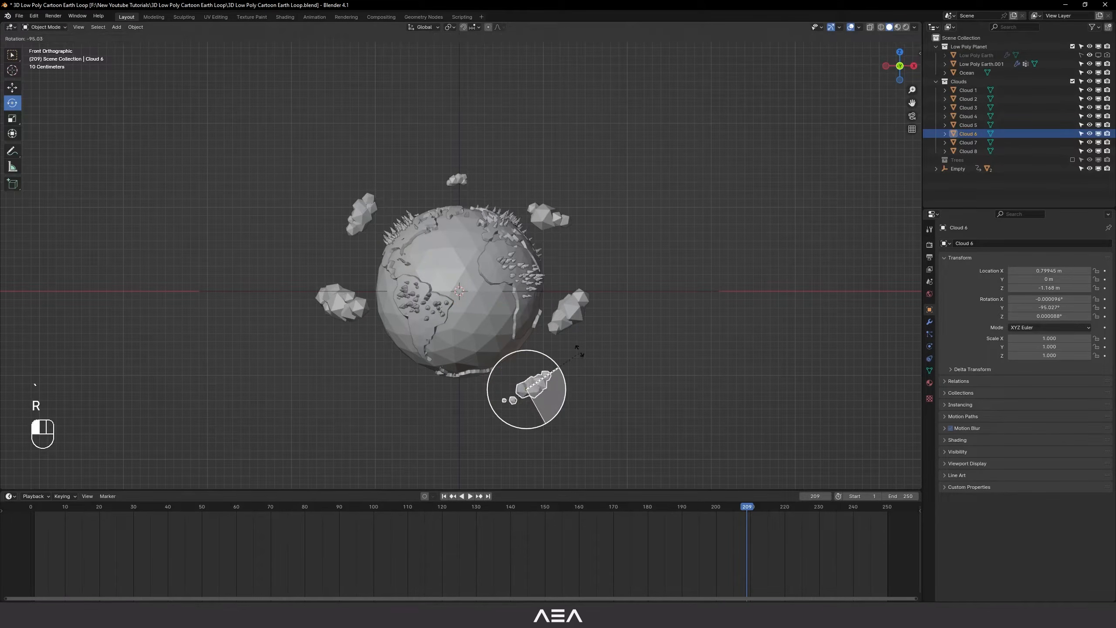
{"action": "left_click_drag", "start_coordinate": [579, 353], "coordinate": [564, 337]}
{"action": "key", "text": "g"}
Step: Move Cloud 7 in front of the planet's lower left to about X -0.59 m, Y -1.38 m, Z -0.58 m
{"action": "key", "text": "grave"}
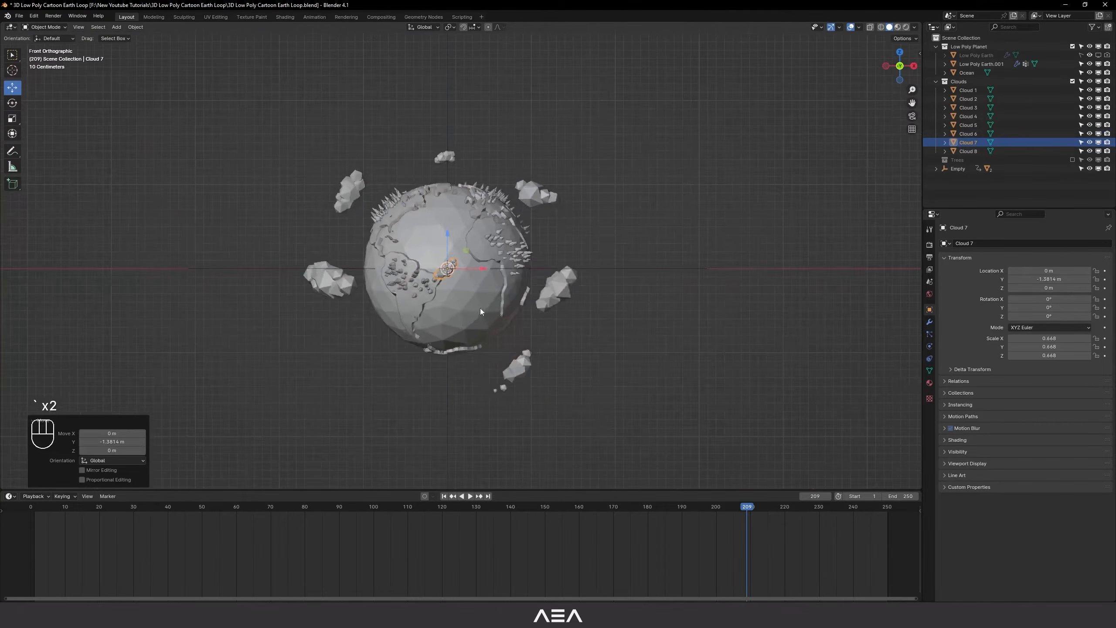
{"action": "scroll", "coordinate": [480, 308], "scroll_direction": "up", "scroll_amount": 2}
{"action": "key", "text": "g"}
{"action": "left_click_drag", "start_coordinate": [447, 268], "coordinate": [376, 337]}
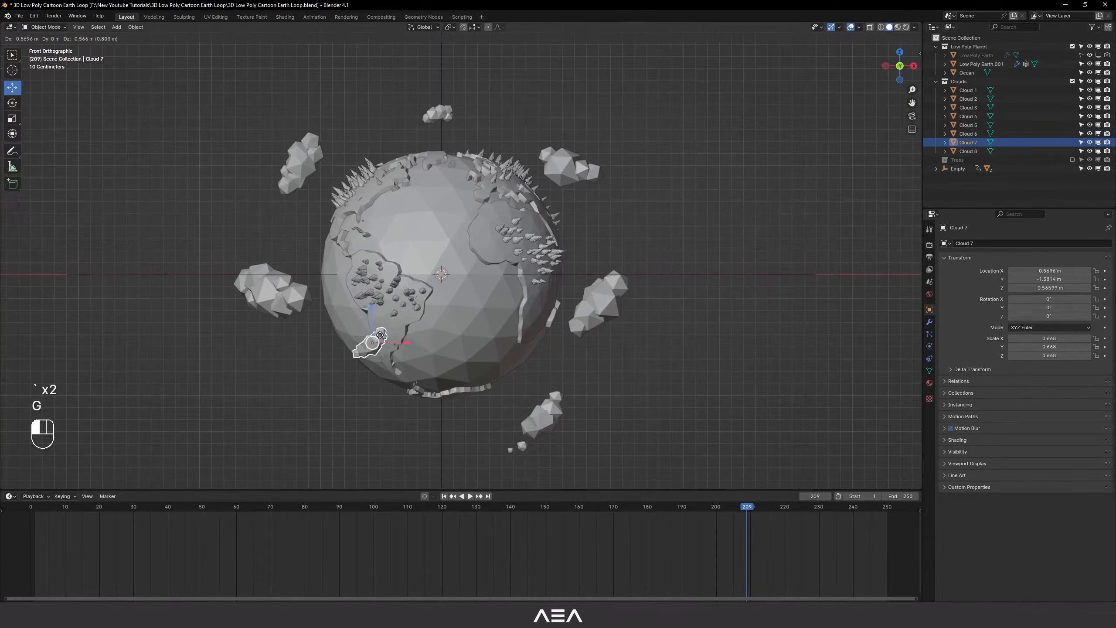
{"action": "left_click", "coordinate": [376, 339]}
{"action": "scroll", "coordinate": [375, 339], "scroll_direction": "down", "scroll_amount": 1}
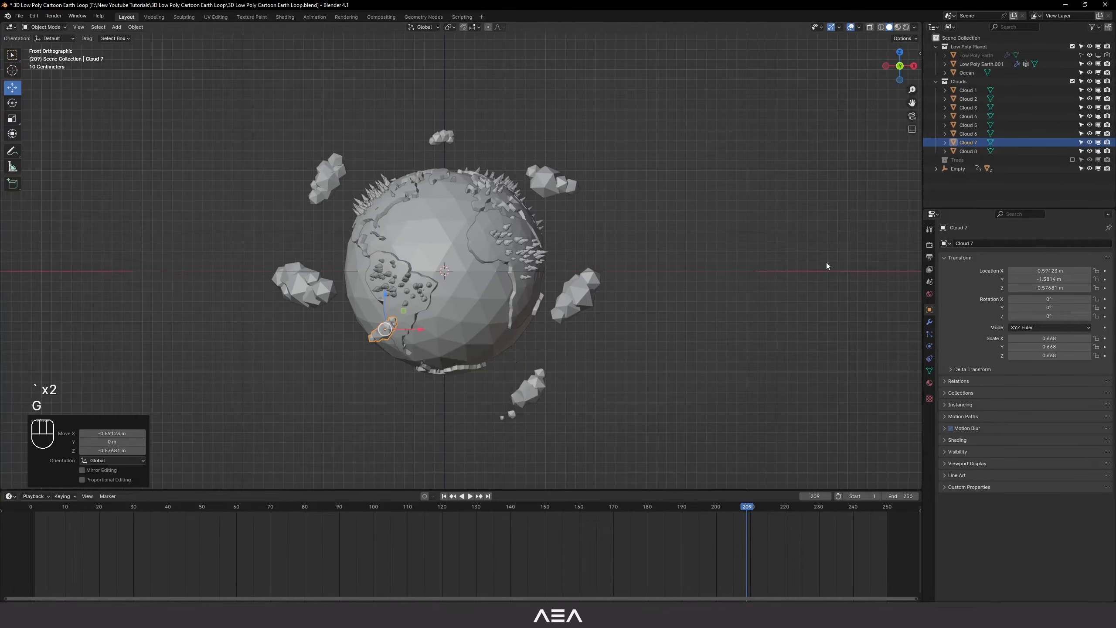
Step: Rotate Cloud 8 and move it below the planet to about X -0.72 m, Z -1.32 m
{"action": "left_click", "coordinate": [969, 153]}
{"action": "left_click", "coordinate": [969, 153]}
{"action": "middle_click_drag", "start_coordinate": [594, 314], "coordinate": [584, 274], "text": "shift"}
{"action": "scroll", "coordinate": [448, 272], "scroll_direction": "up", "scroll_amount": 2}
{"action": "left_click_drag", "start_coordinate": [424, 218], "coordinate": [383, 398]}
{"action": "scroll", "coordinate": [382, 398], "scroll_direction": "down", "scroll_amount": 1}
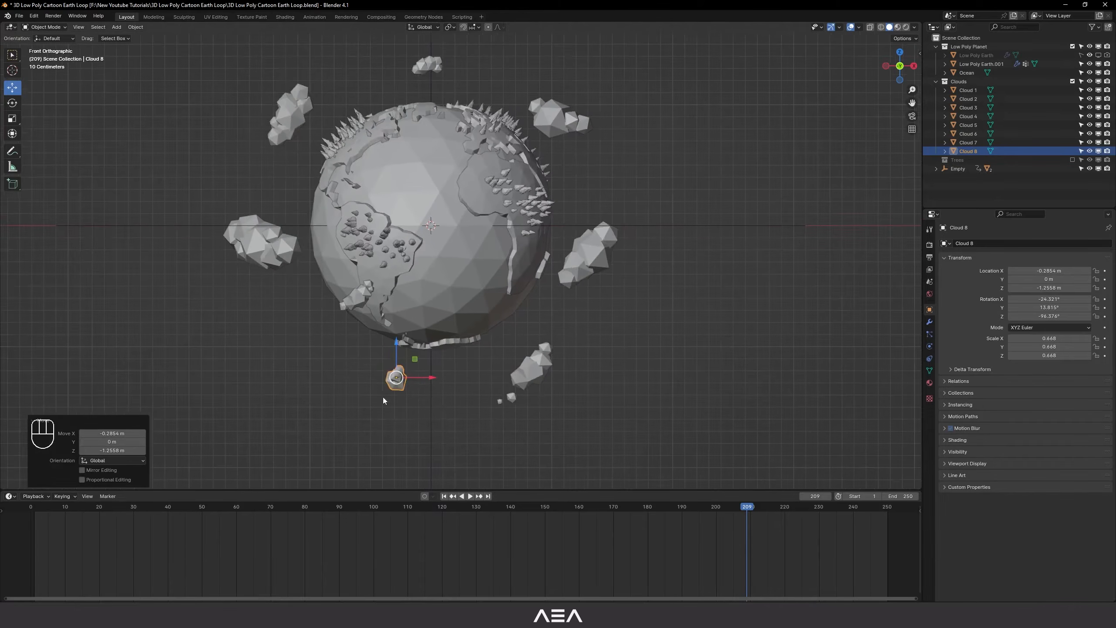
{"action": "middle_click_drag", "start_coordinate": [383, 397], "coordinate": [422, 385], "text": "shift"}
{"action": "scroll", "coordinate": [443, 377], "scroll_direction": "up", "scroll_amount": 1}
{"action": "left_click_drag", "start_coordinate": [431, 386], "coordinate": [382, 389]}
{"action": "scroll", "coordinate": [395, 389], "scroll_direction": "down", "scroll_amount": 2}
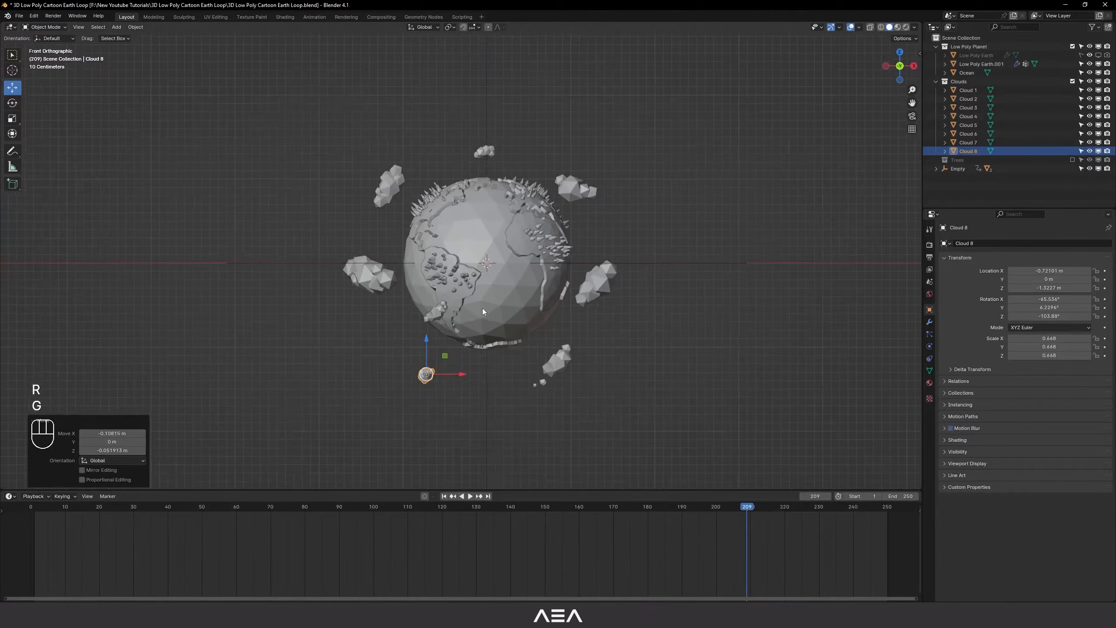
Step: Select Cloud 2 and return the animation to frame 1
{"action": "scroll", "coordinate": [368, 239], "scroll_direction": "up", "scroll_amount": 2}
{"action": "scroll", "coordinate": [351, 178], "scroll_direction": "up", "scroll_amount": 1}
{"action": "left_click", "coordinate": [354, 178]}
{"action": "middle_click_drag", "start_coordinate": [355, 178], "coordinate": [405, 177], "text": "shift"}
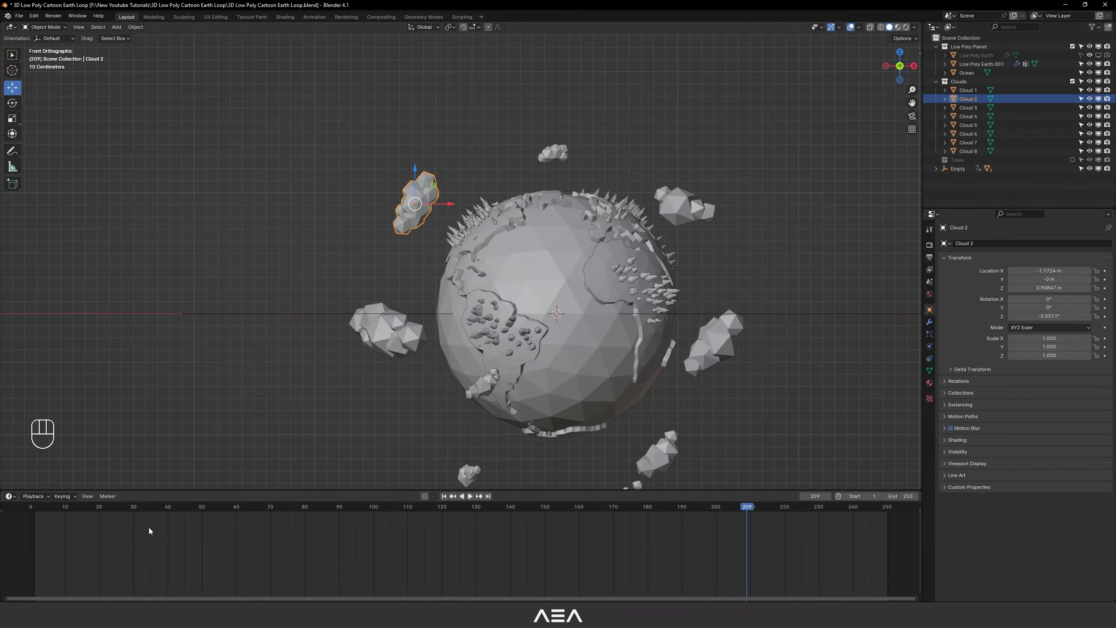
{"action": "key", "text": "shift+Left"}
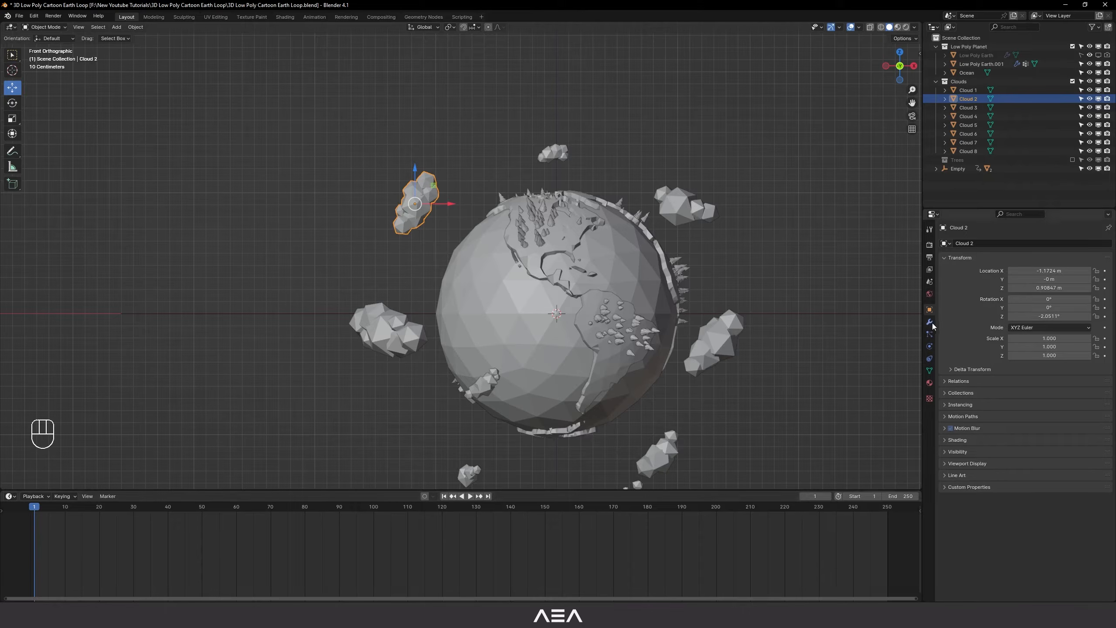
Step: Undo the trial location changes on Cloud 2
{"action": "key", "text": "ctrl+z"}
{"action": "key", "text": "ctrl+z"}
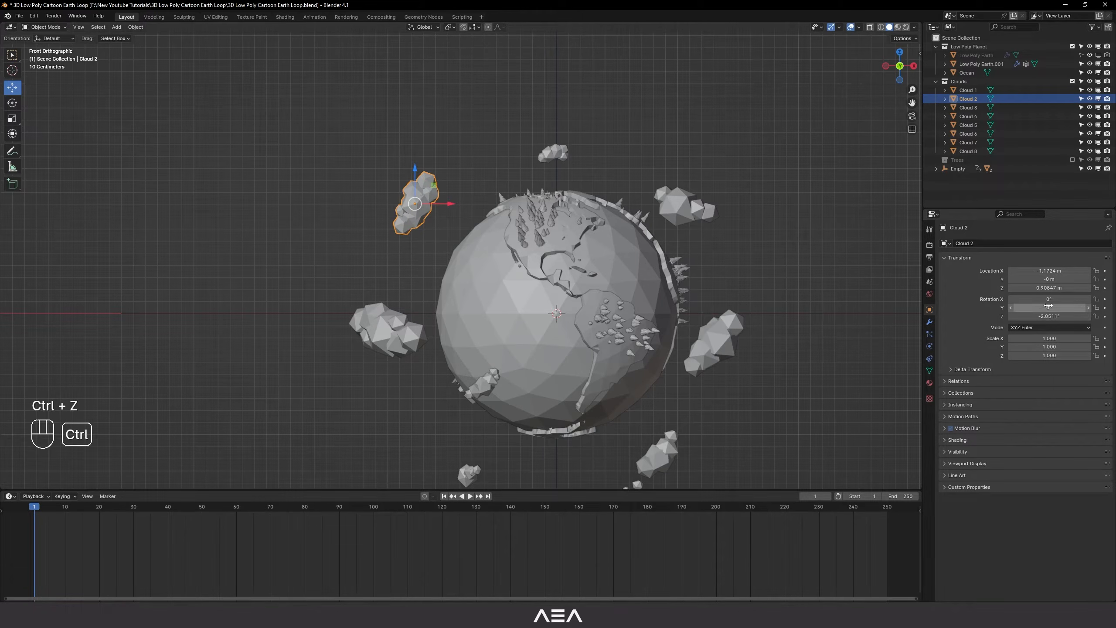
{"action": "key", "text": "ctrl+z"}
{"action": "key", "text": "ctrl+z"}
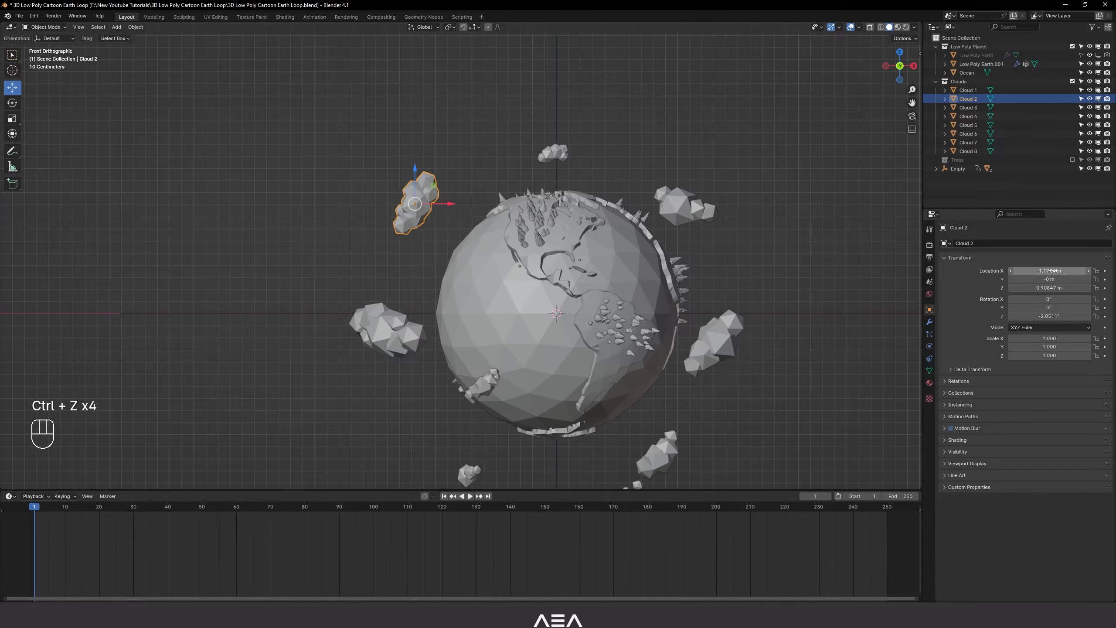
Step: Insert a single keyframe on Cloud 2's X location and show its curve in the Graph Editor in place of the Timeline
{"action": "right_click", "coordinate": [1013, 274]}
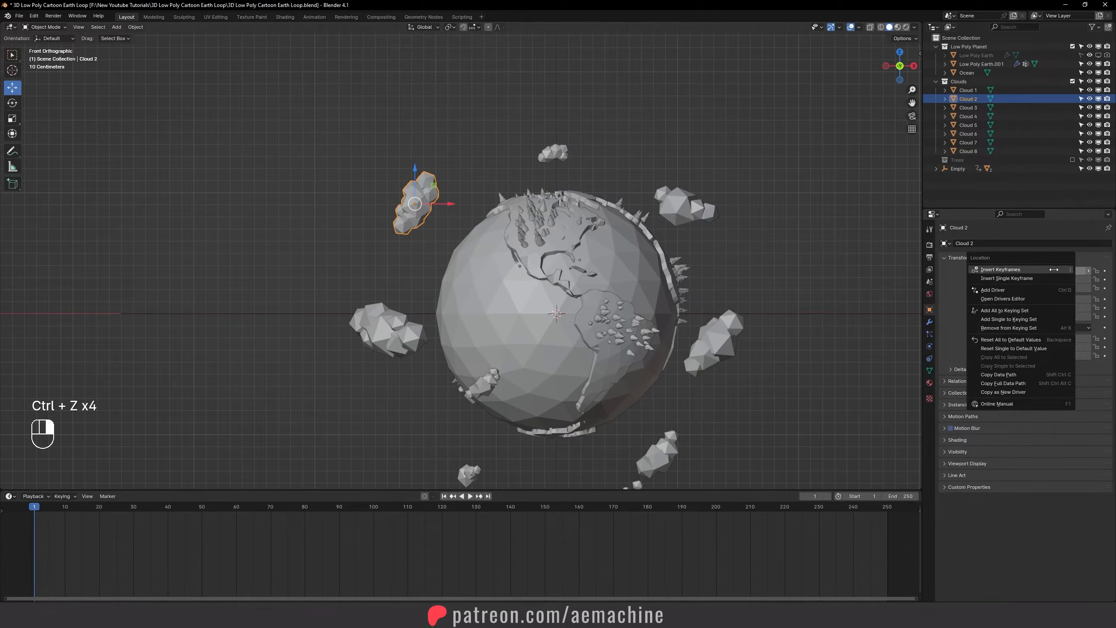
{"action": "left_click", "coordinate": [1015, 279]}
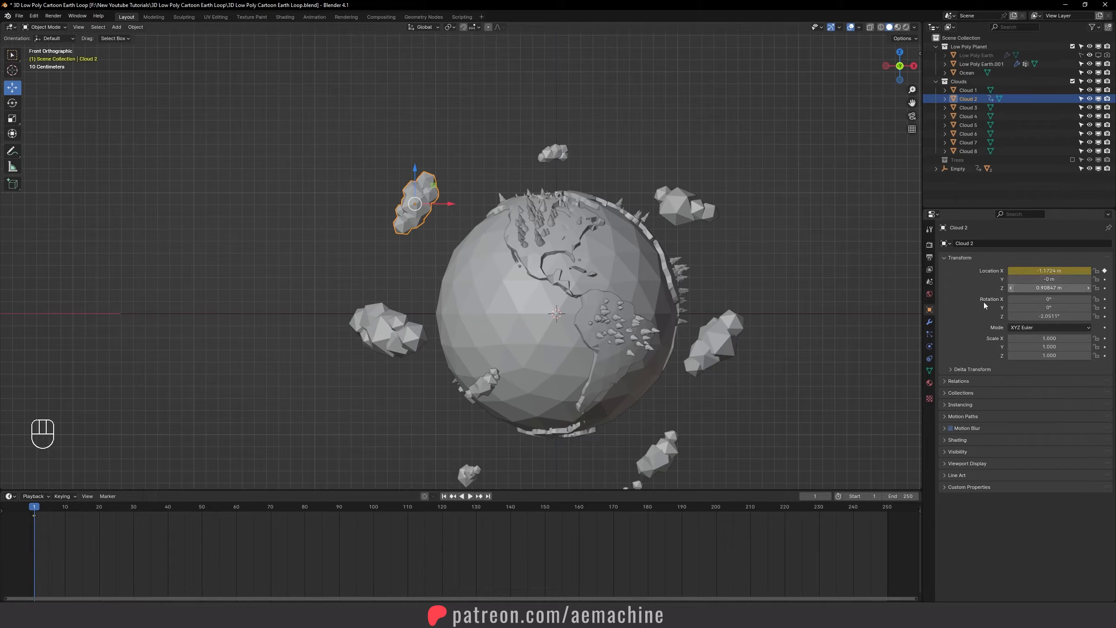
{"action": "left_click", "coordinate": [10, 496]}
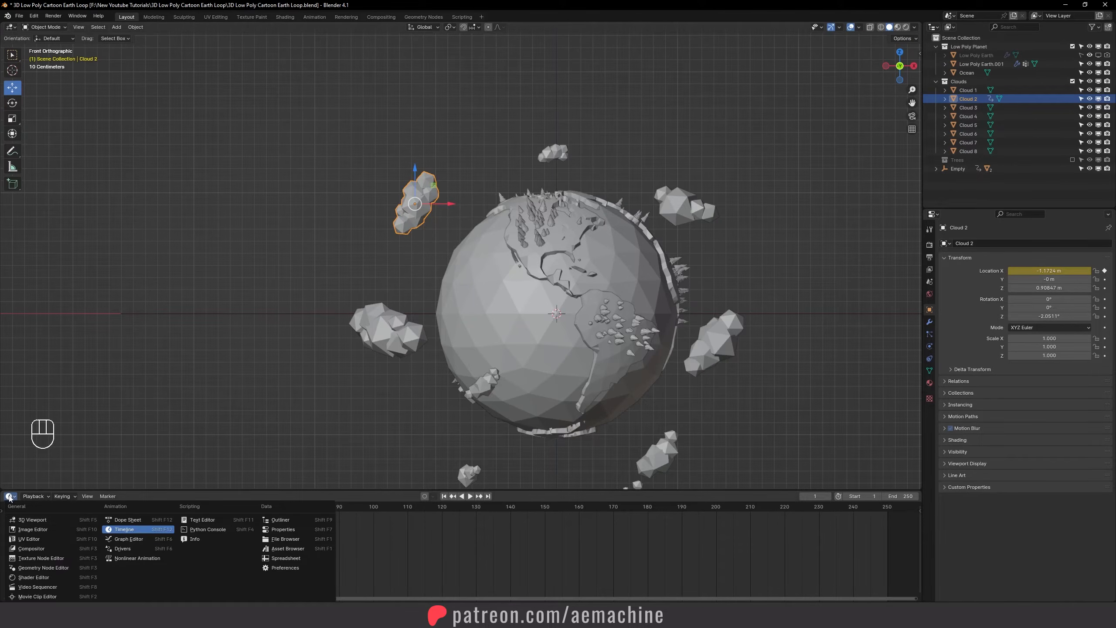
{"action": "left_click", "coordinate": [141, 541]}
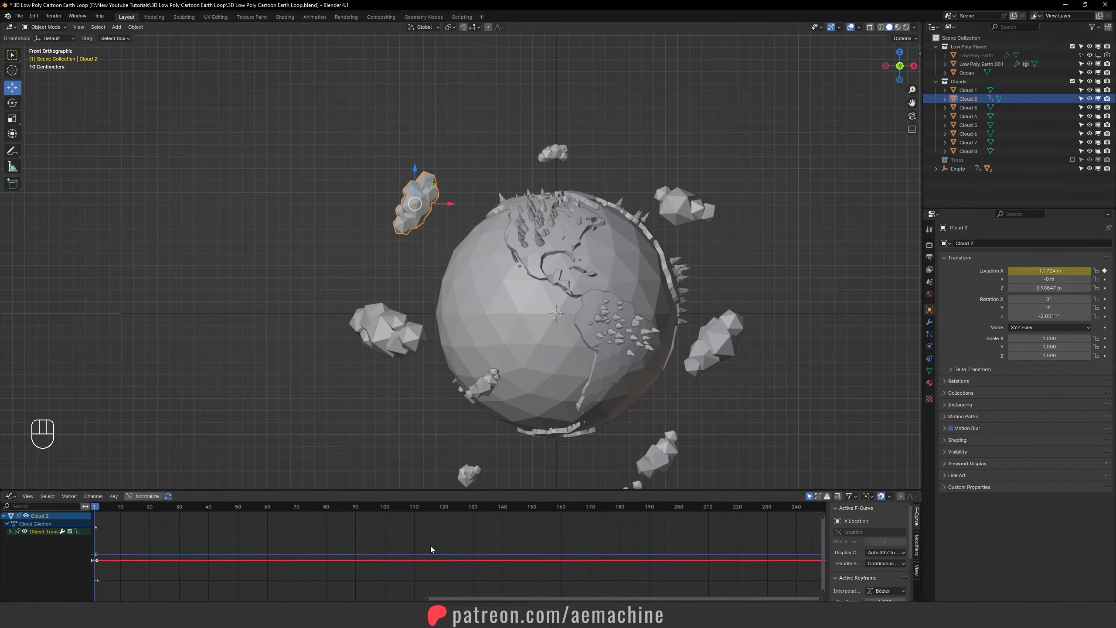
{"action": "key", "text": "n"}
{"action": "left_click", "coordinate": [230, 557]}
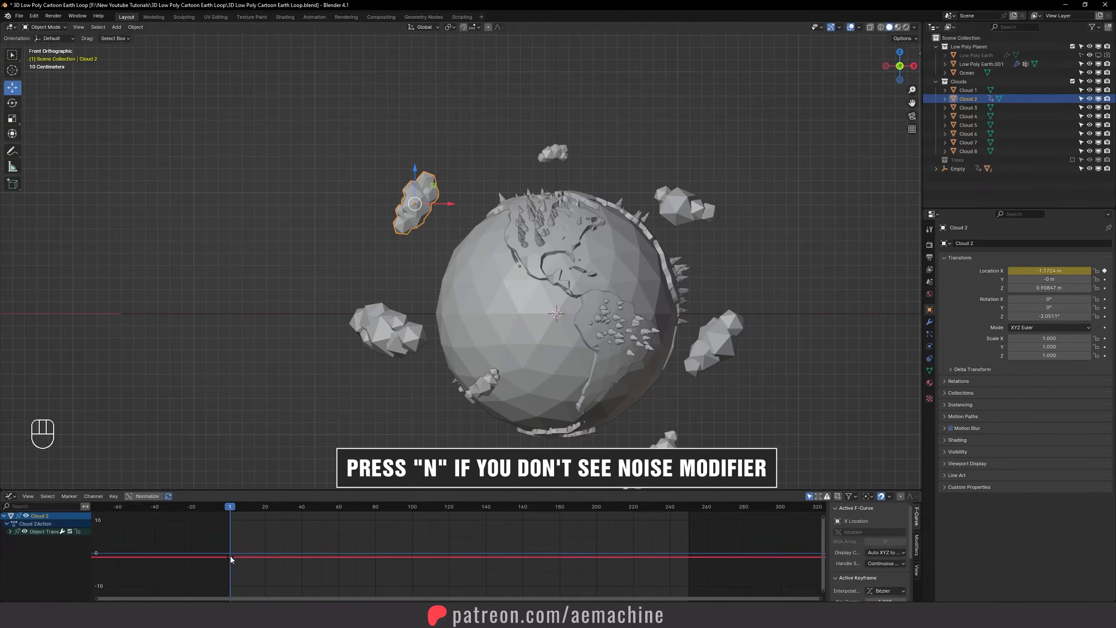
Step: Add a Noise modifier to Cloud 2's X location curve and preview the animation
{"action": "left_click", "coordinate": [917, 545]}
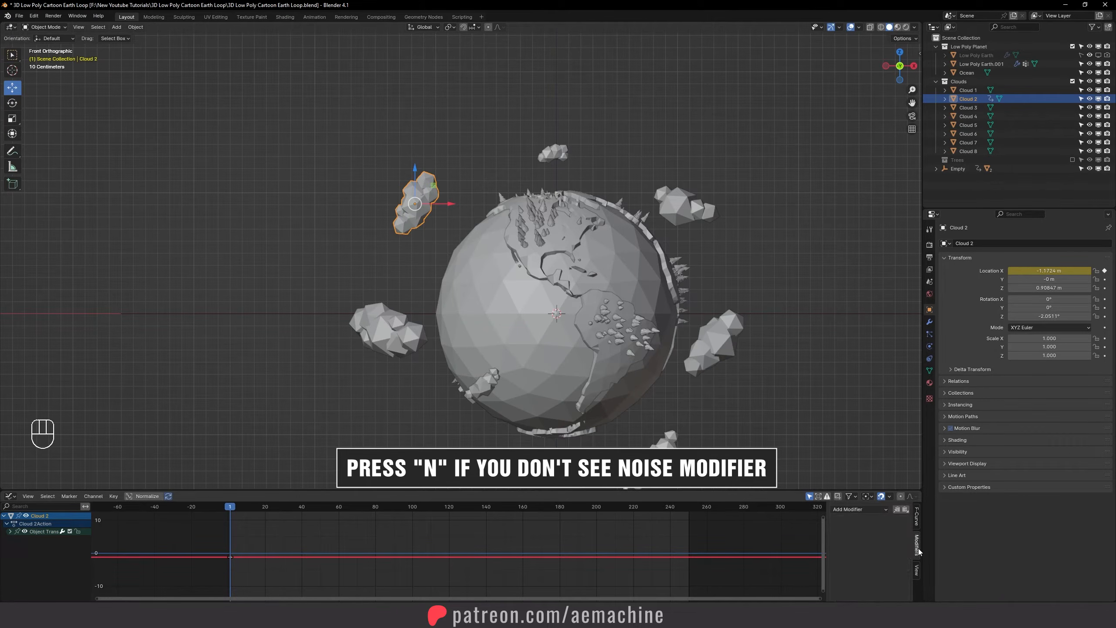
{"action": "left_click", "coordinate": [861, 509]}
{"action": "left_click", "coordinate": [860, 556]}
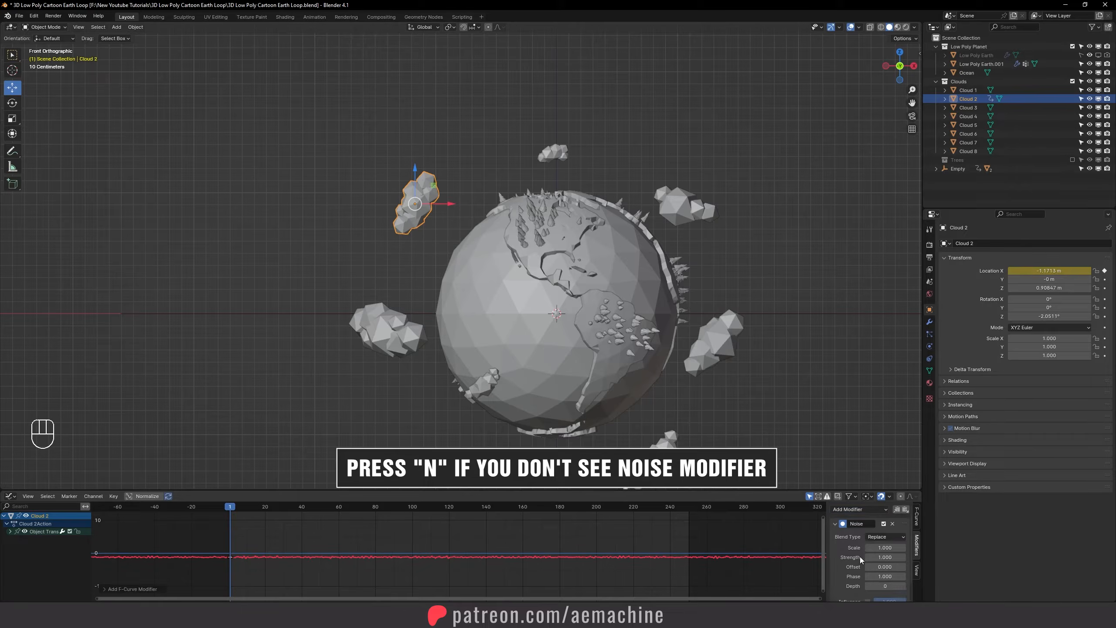
{"action": "scroll", "coordinate": [600, 328], "scroll_direction": "up", "scroll_amount": 3}
{"action": "key", "text": "space"}
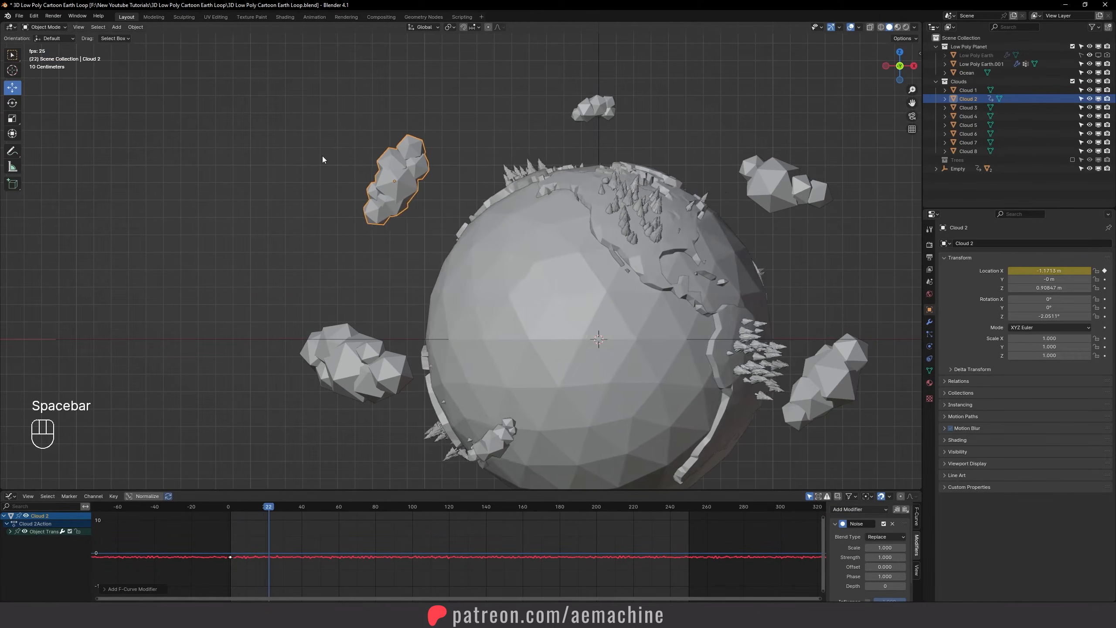
{"action": "key", "text": "space"}
Step: Set Cloud 2's Noise modifier to scale 19.9, strength 0.2 and influence 0.184, preview the motion, and copy the modifier
{"action": "left_click_drag", "start_coordinate": [886, 547], "coordinate": [867, 584]}
{"action": "scroll", "coordinate": [881, 566], "scroll_direction": "down", "scroll_amount": 2}
{"action": "key", "text": "space"}
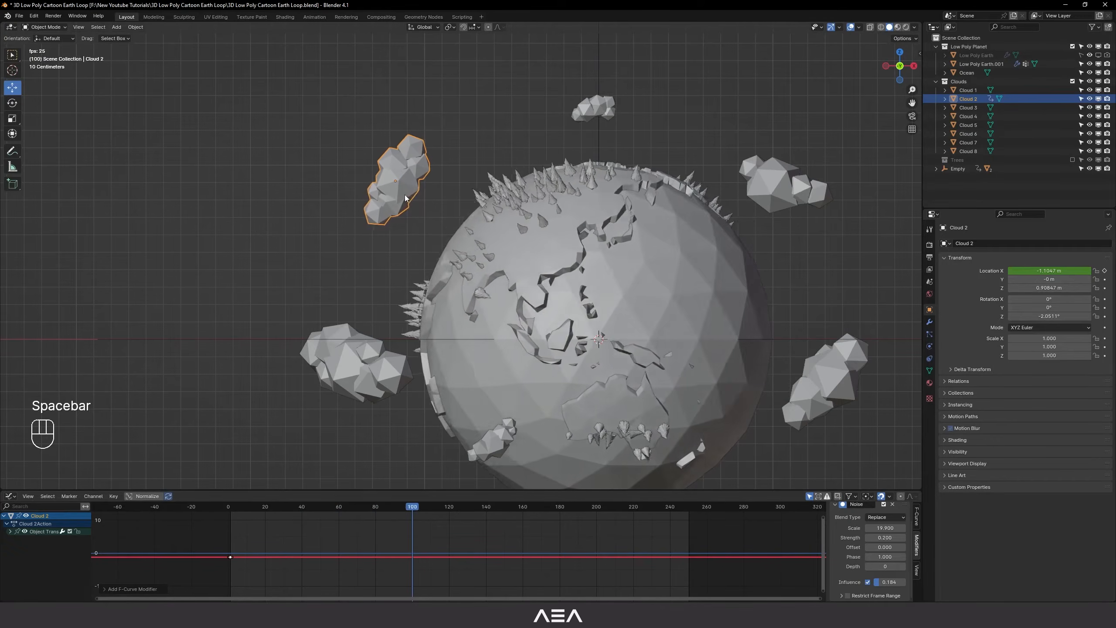
{"action": "key", "text": "space"}
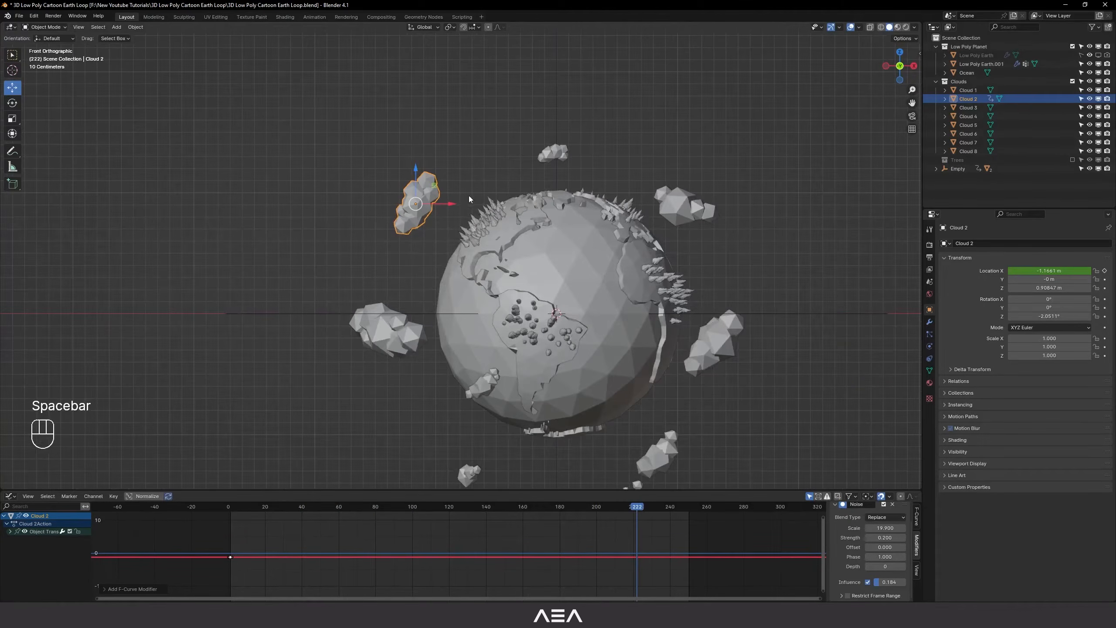
{"action": "scroll", "coordinate": [884, 523], "scroll_direction": "up", "scroll_amount": 2}
{"action": "left_click", "coordinate": [897, 510]}
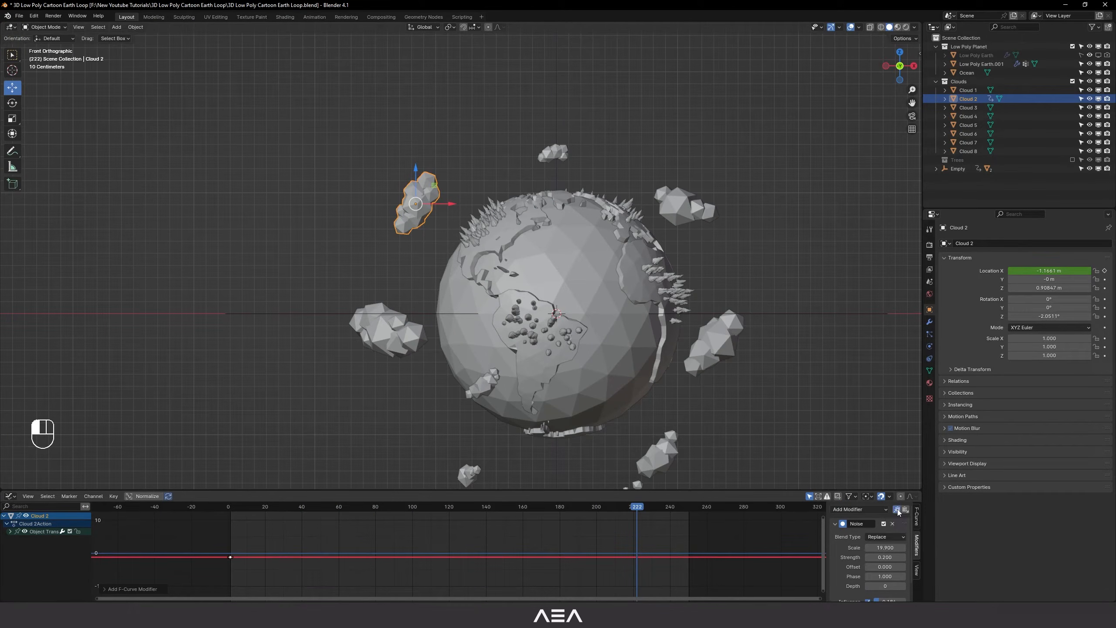
{"action": "left_click", "coordinate": [553, 153]}
{"action": "left_click", "coordinate": [705, 219], "text": "shift"}
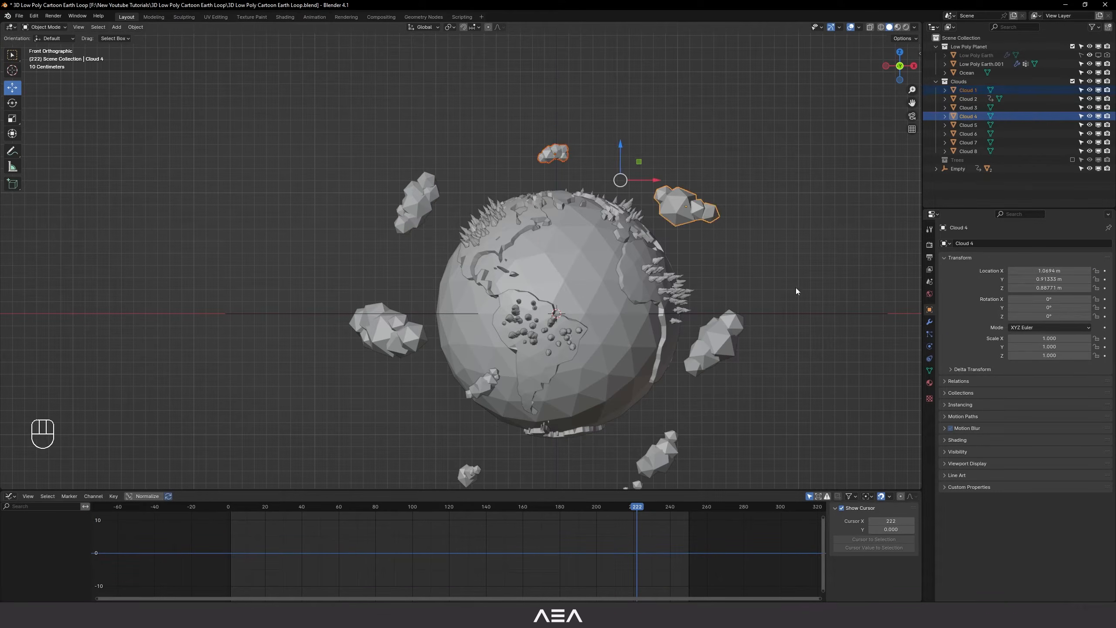
{"action": "left_click", "coordinate": [786, 301]}
Step: Insert a single keyframe on Cloud 1's X location at frame 1
{"action": "left_click", "coordinate": [553, 153]}
{"action": "scroll", "coordinate": [584, 173], "scroll_direction": "up", "scroll_amount": 1}
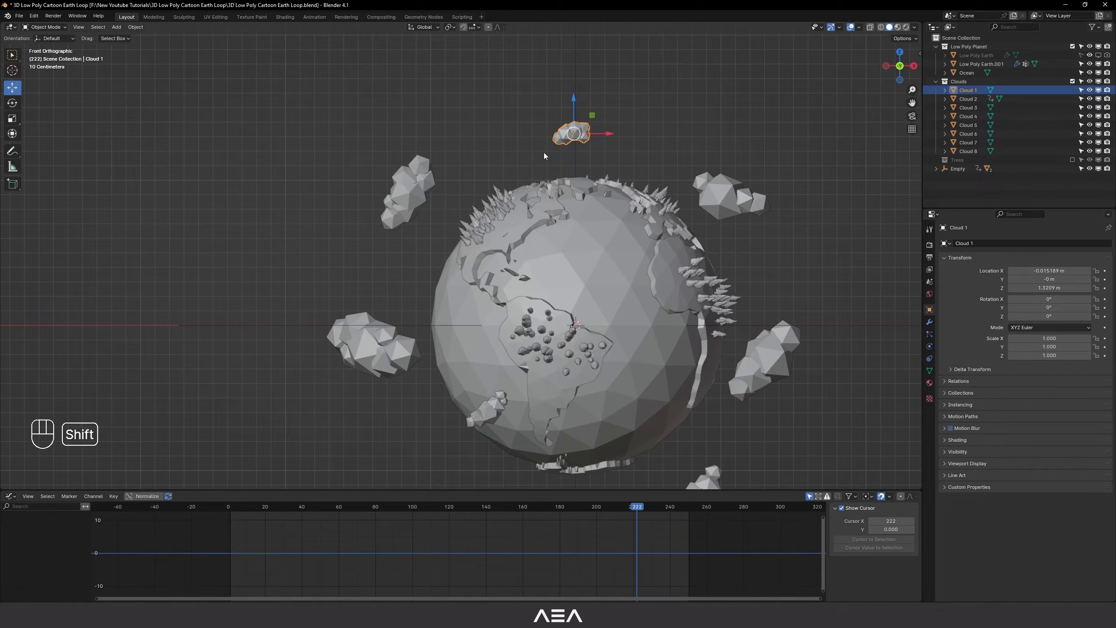
{"action": "key", "text": "shift+Left"}
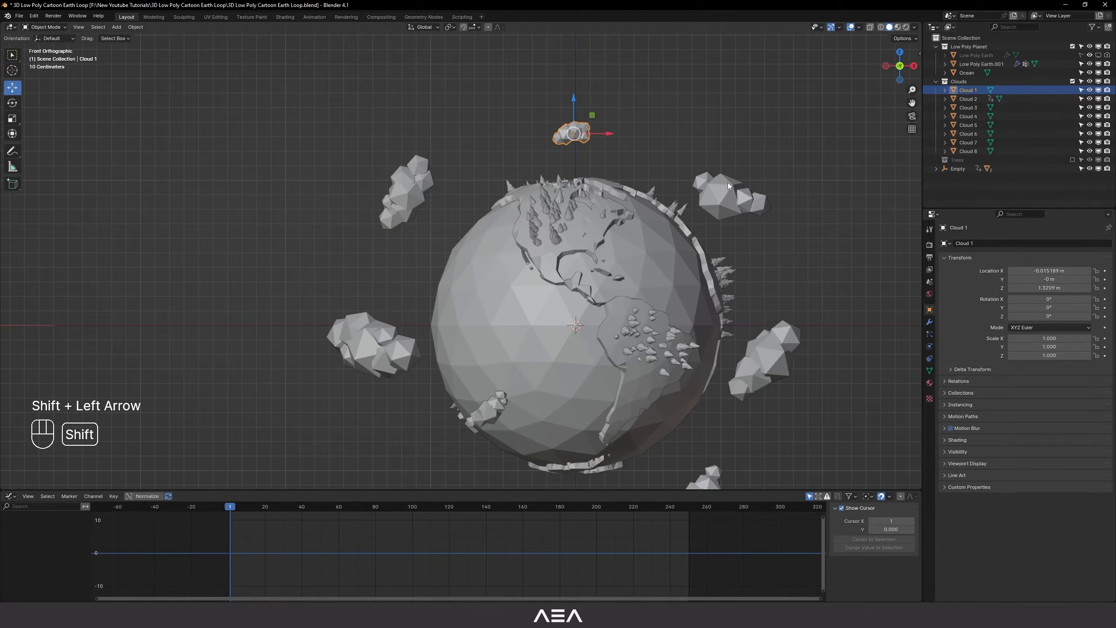
{"action": "right_click", "coordinate": [1063, 274]}
{"action": "right_click", "coordinate": [1063, 274]}
{"action": "left_click", "coordinate": [1063, 275]}
Step: Insert a single keyframe on Cloud 4's Z location at frame 1, undoing any trial location changes
{"action": "left_click", "coordinate": [742, 205]}
{"action": "right_click", "coordinate": [1050, 274]}
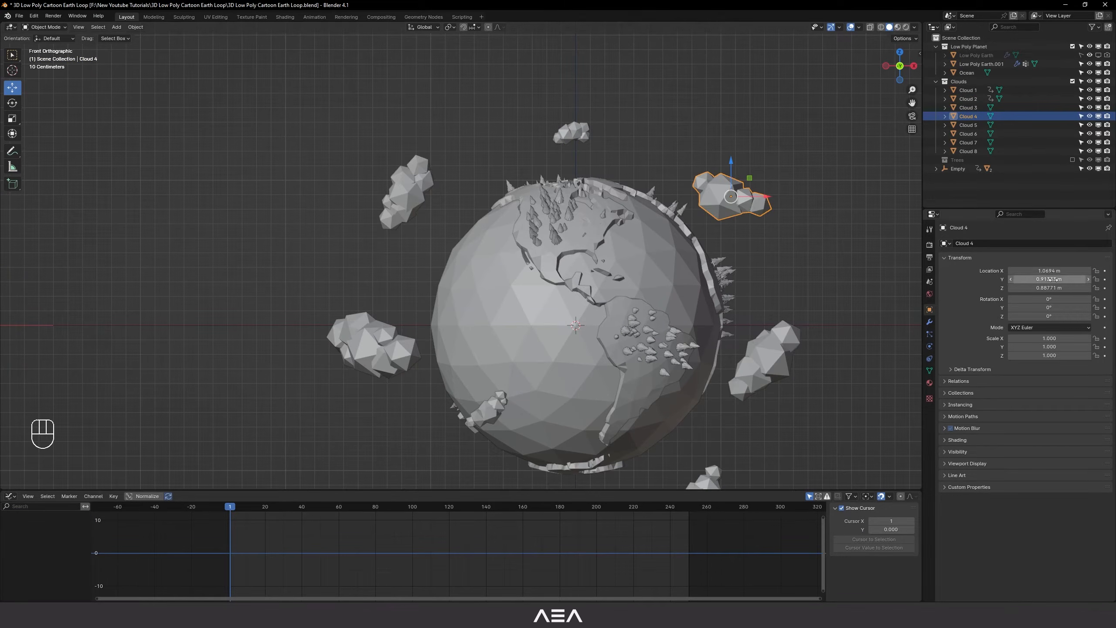
{"action": "key", "text": "ctrl+z"}
{"action": "key", "text": "ctrl+z"}
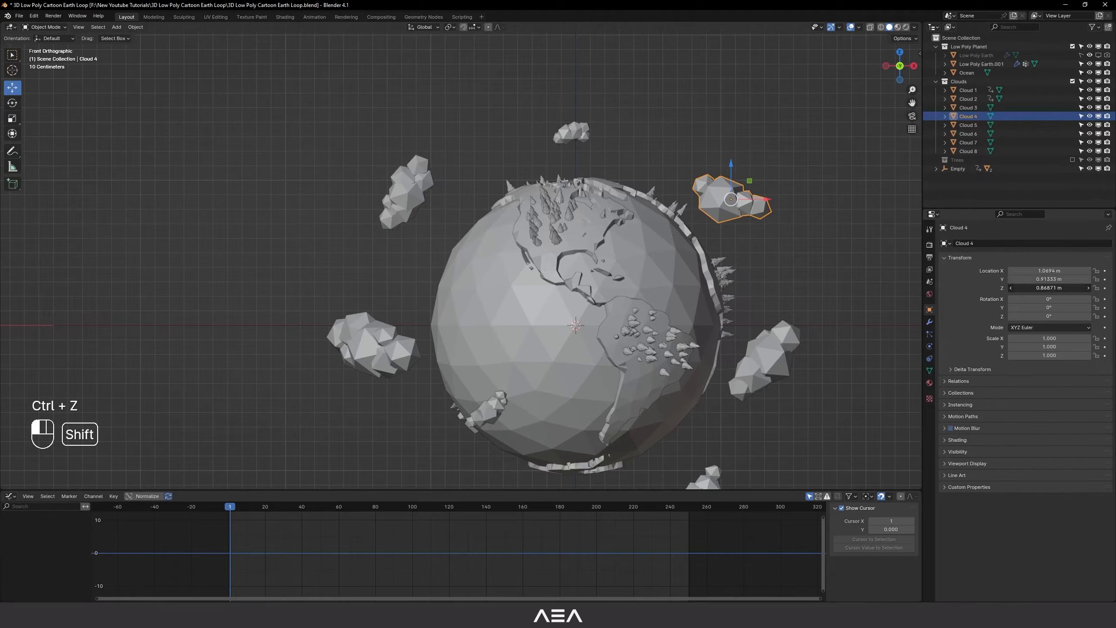
{"action": "right_click", "coordinate": [1054, 289]}
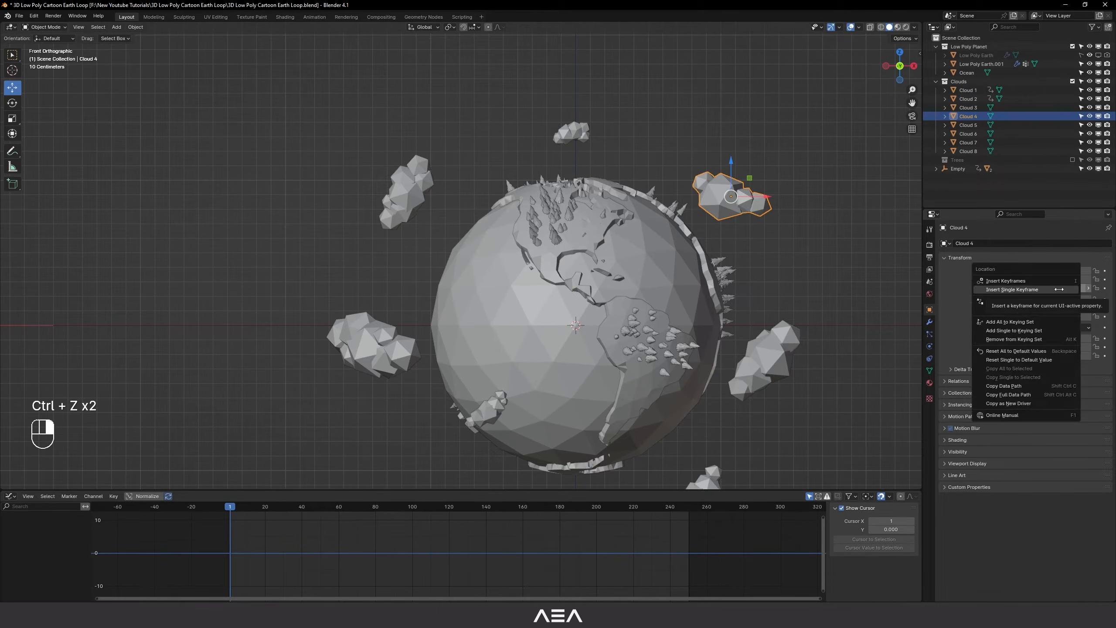
{"action": "left_click", "coordinate": [1055, 292]}
Step: Try shifting Cloud 5's location axes, undo the changes, and insert a single keyframe on its X location
{"action": "middle_click_drag", "start_coordinate": [774, 325], "coordinate": [743, 296], "text": "shift"}
{"action": "left_click", "coordinate": [743, 296]}
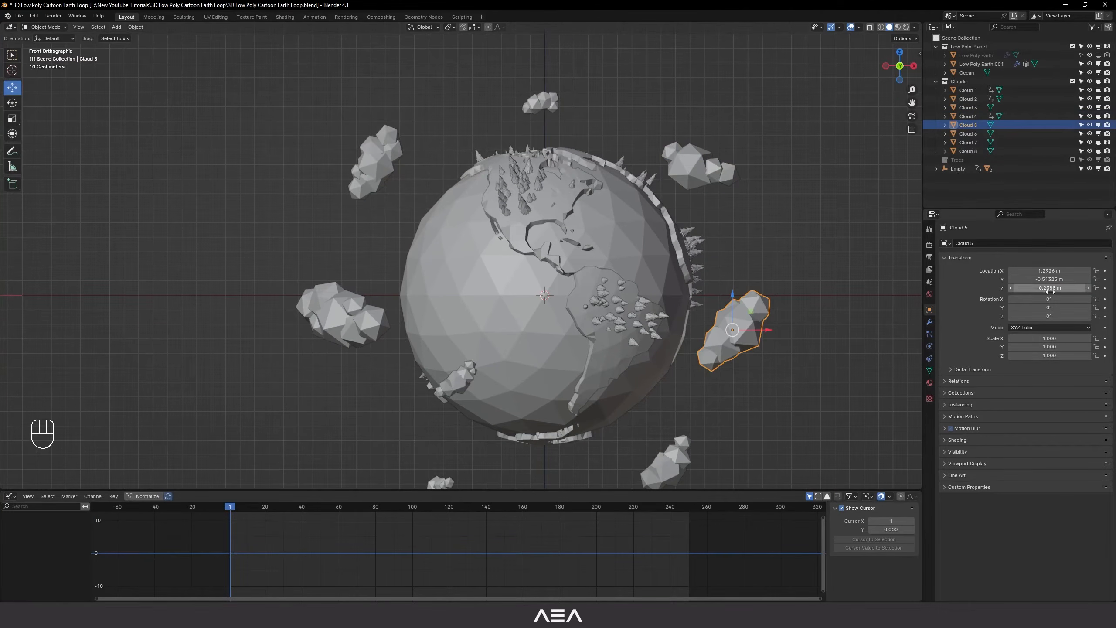
{"action": "key", "text": "ctrl+z"}
{"action": "mouse_move", "coordinate": [1053, 280]}
{"action": "left_mouse_down", "text": "shift"}
{"action": "mouse_move", "coordinate": [1063, 280]}
{"action": "mouse_move", "coordinate": [1052, 270]}
{"action": "left_mouse_up", "text": "shift"}
{"action": "key", "text": "ctrl+z"}
{"action": "key", "text": "ctrl+z"}
{"action": "right_click", "coordinate": [1054, 272]}
{"action": "left_click", "coordinate": [1054, 273]}
Step: Try shifting Cloud 6's location axes, undo the changes, and insert a single keyframe on its X location
{"action": "middle_click_drag", "start_coordinate": [746, 343], "coordinate": [775, 269], "text": "shift"}
{"action": "left_click", "coordinate": [704, 385]}
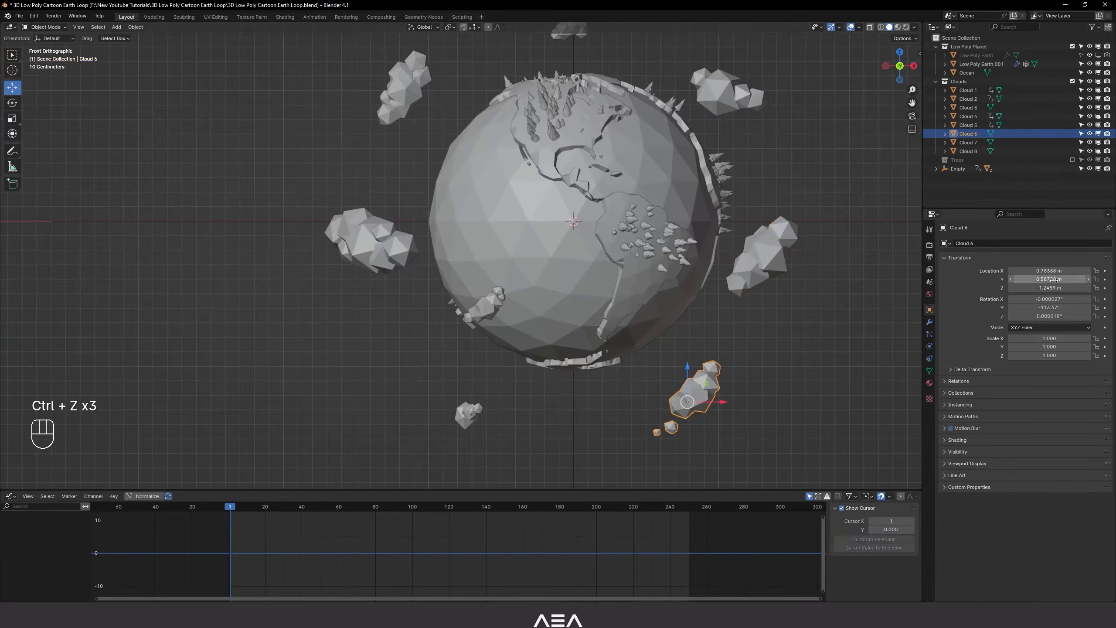
{"action": "left_click_drag", "start_coordinate": [1055, 272], "coordinate": [1060, 288]}
{"action": "key", "text": "ctrl+z"}
{"action": "key", "text": "ctrl+z"}
{"action": "right_click", "coordinate": [1048, 271]}
{"action": "left_click", "coordinate": [1048, 270]}
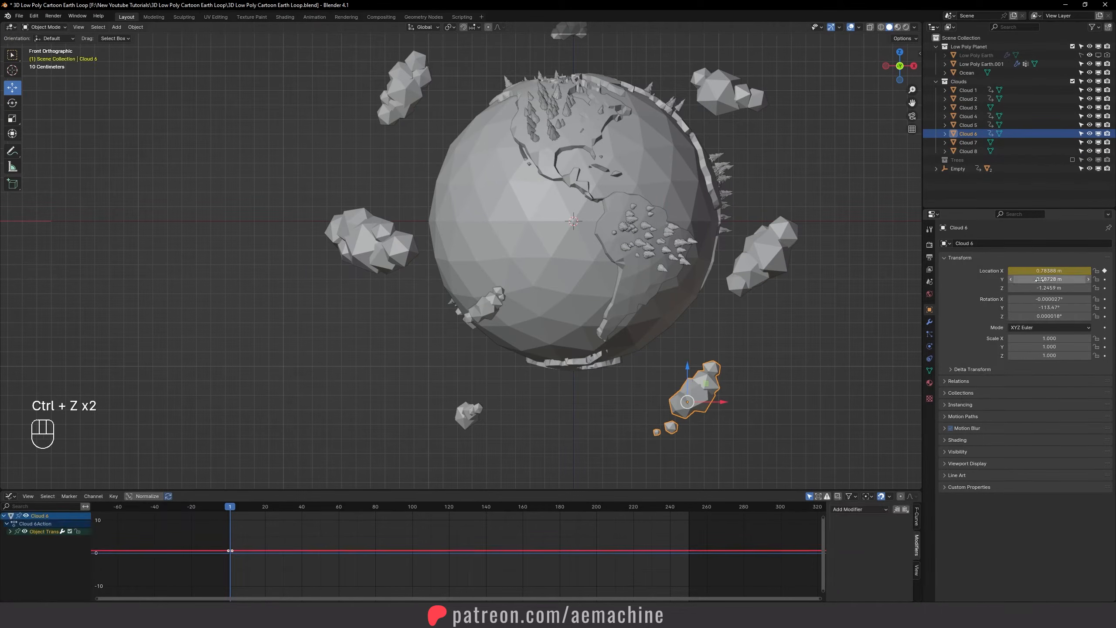
Step: Insert single location keyframes on Cloud 8 and Cloud 3 at frame 1, undoing the trial moves
{"action": "left_click", "coordinate": [472, 414]}
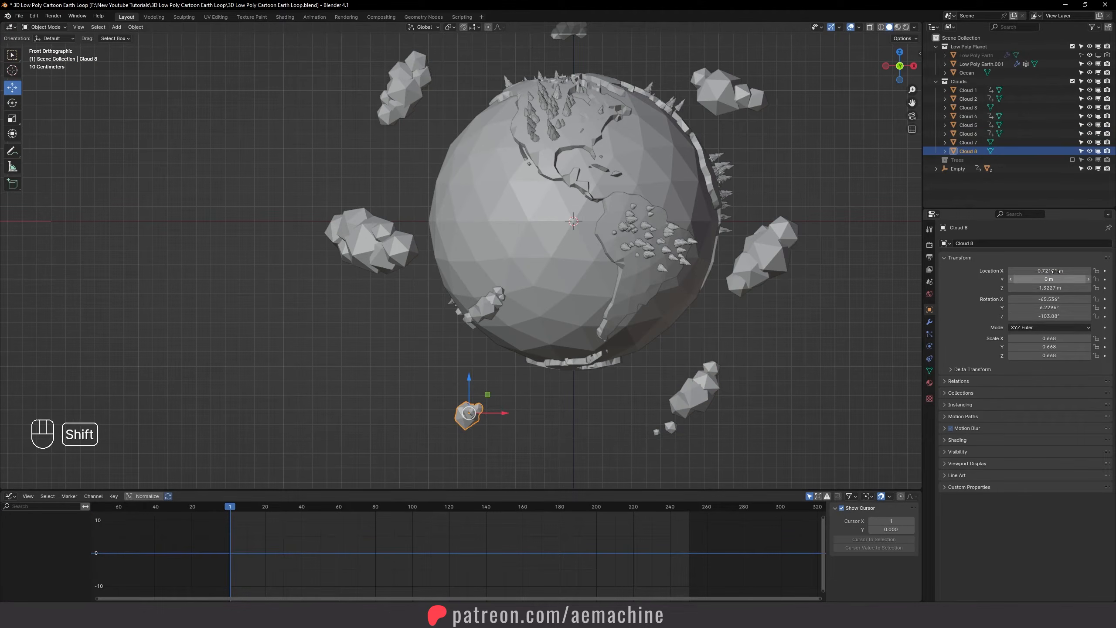
{"action": "key", "text": "ctrl+z"}
{"action": "key", "text": "ctrl+z"}
{"action": "key", "text": "ctrl+z"}
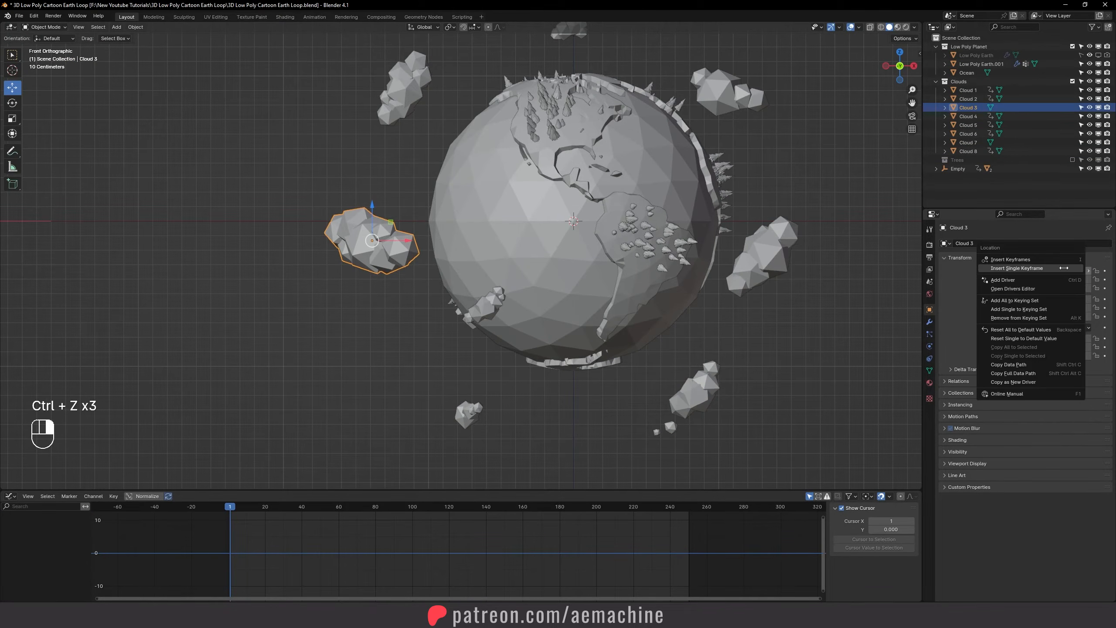
Step: Paste the copied Noise modifier onto the location curves of Cloud 1, Cloud 4, Cloud 5 and Cloud 6
{"action": "middle_click_drag", "start_coordinate": [567, 291], "coordinate": [540, 360], "text": "shift"}
{"action": "left_click", "coordinate": [547, 99]}
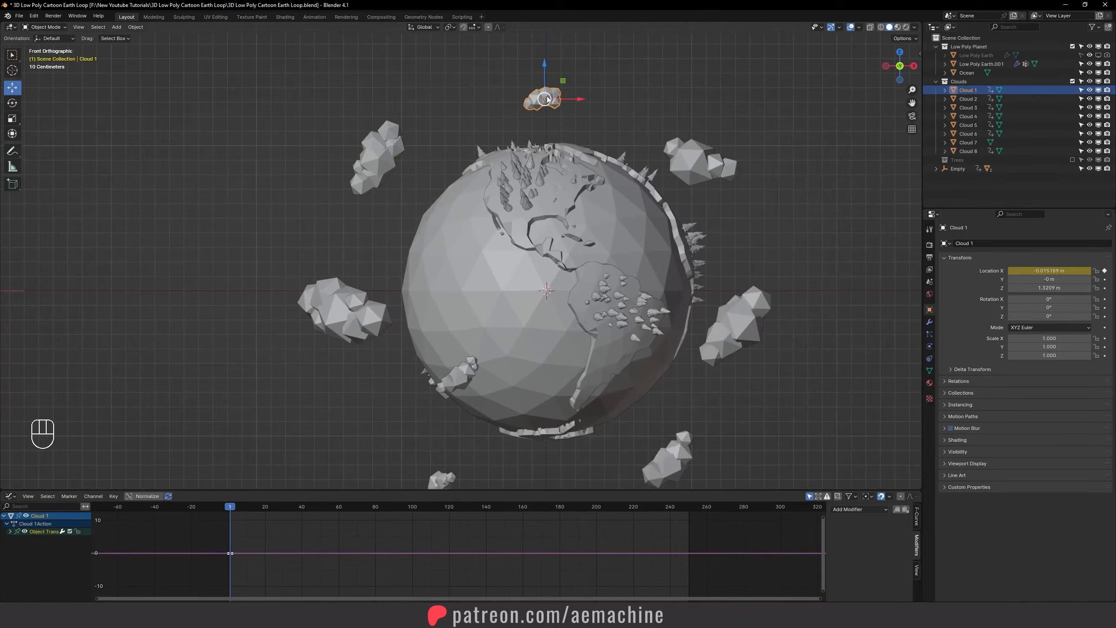
{"action": "left_click", "coordinate": [685, 185]}
{"action": "left_click", "coordinate": [908, 512]}
{"action": "left_click", "coordinate": [751, 311]}
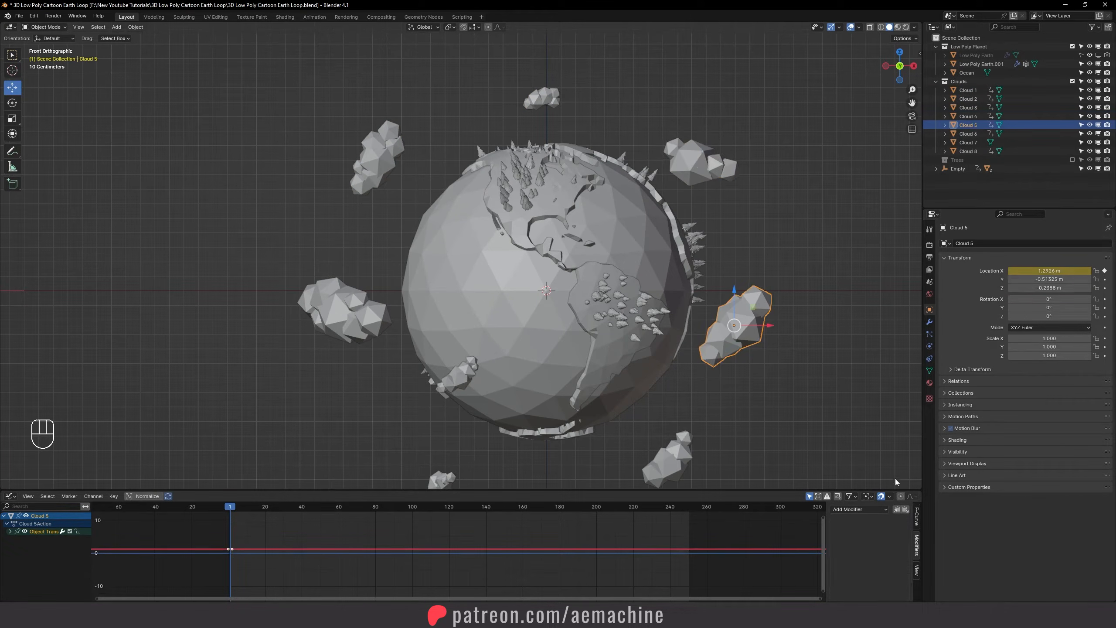
{"action": "left_click", "coordinate": [907, 513]}
{"action": "left_click", "coordinate": [673, 455]}
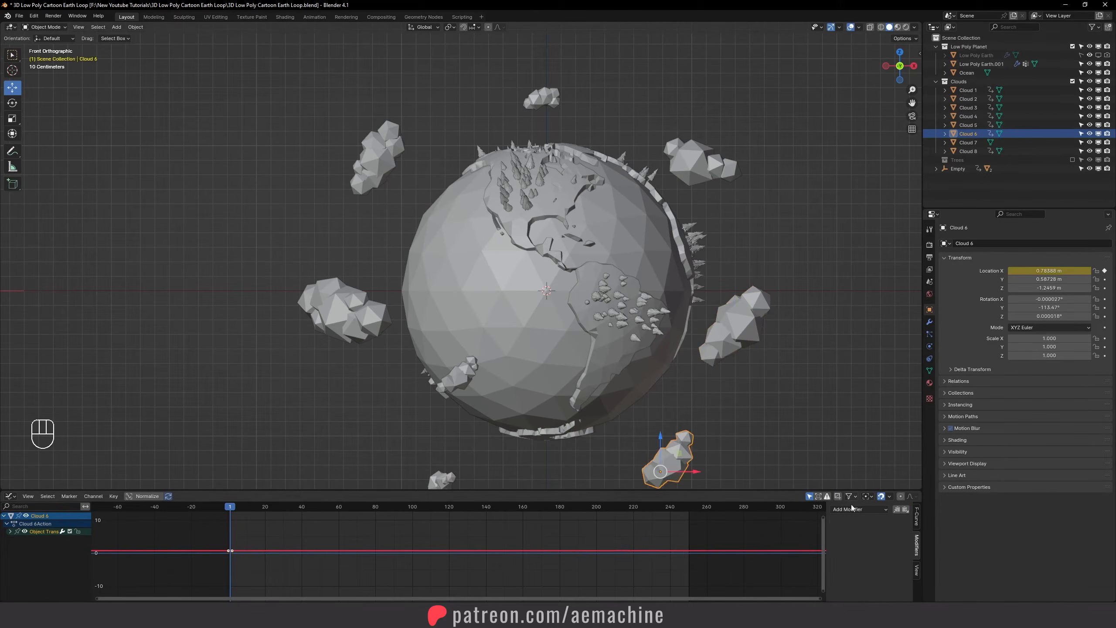
{"action": "left_click", "coordinate": [905, 512]}
Step: Paste the copied Noise modifier onto the location curves of Cloud 8 and Cloud 3
{"action": "middle_click_drag", "start_coordinate": [550, 351], "coordinate": [574, 295], "text": "shift"}
{"action": "left_click", "coordinate": [467, 427]}
{"action": "left_click", "coordinate": [906, 510]}
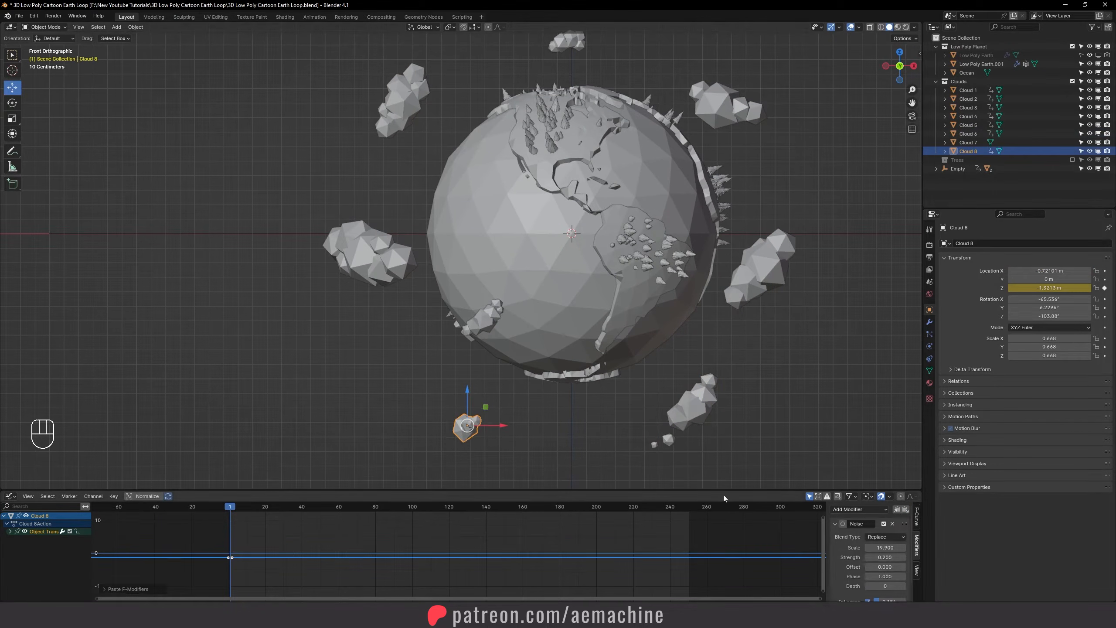
{"action": "left_click", "coordinate": [357, 265]}
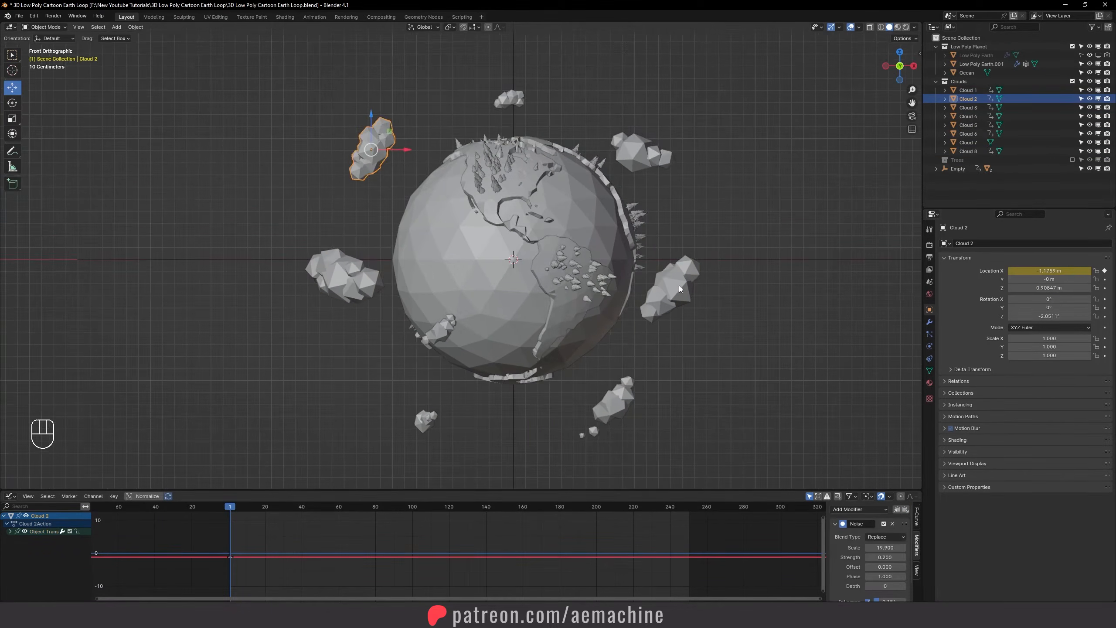
Step: Play back the animation to check the cloud drift, pausing to inspect Cloud 4's Noise modifier
{"action": "key", "text": "space"}
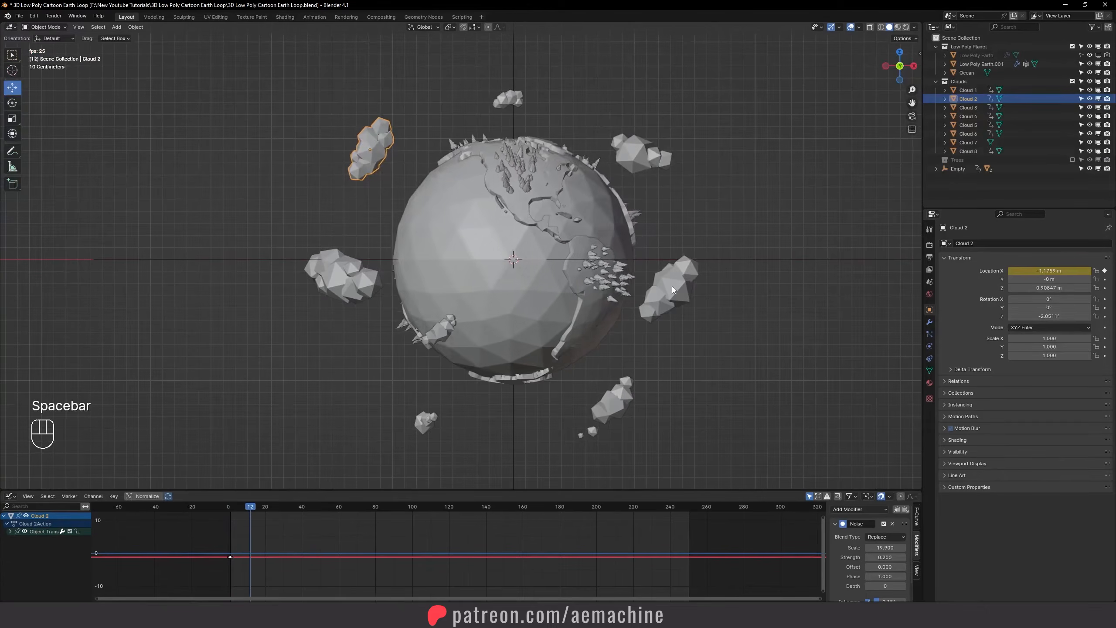
{"action": "key", "text": "space"}
{"action": "left_click", "coordinate": [651, 145]}
{"action": "left_click", "coordinate": [648, 155]}
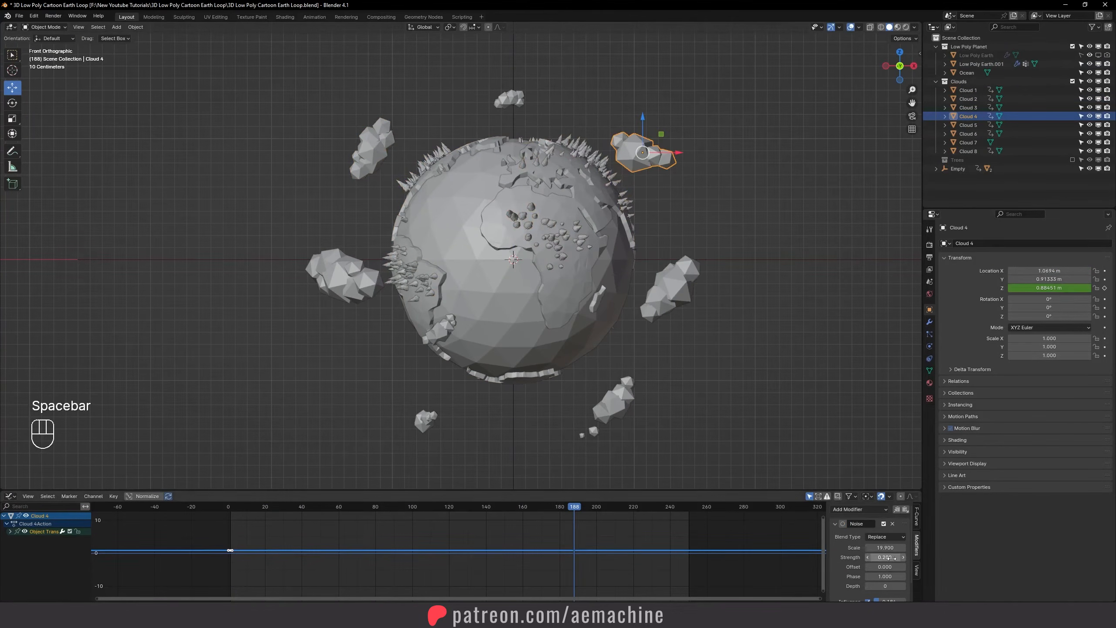
{"action": "key", "text": "space"}
{"action": "key", "text": "space"}
Step: Vary the Noise modifiers: Phase 3.200 on Cloud 8, Offset 8.700 on Cloud 3, and Offset 13.700 with Phase 4.800 on Cloud 1
{"action": "left_click", "coordinate": [672, 296]}
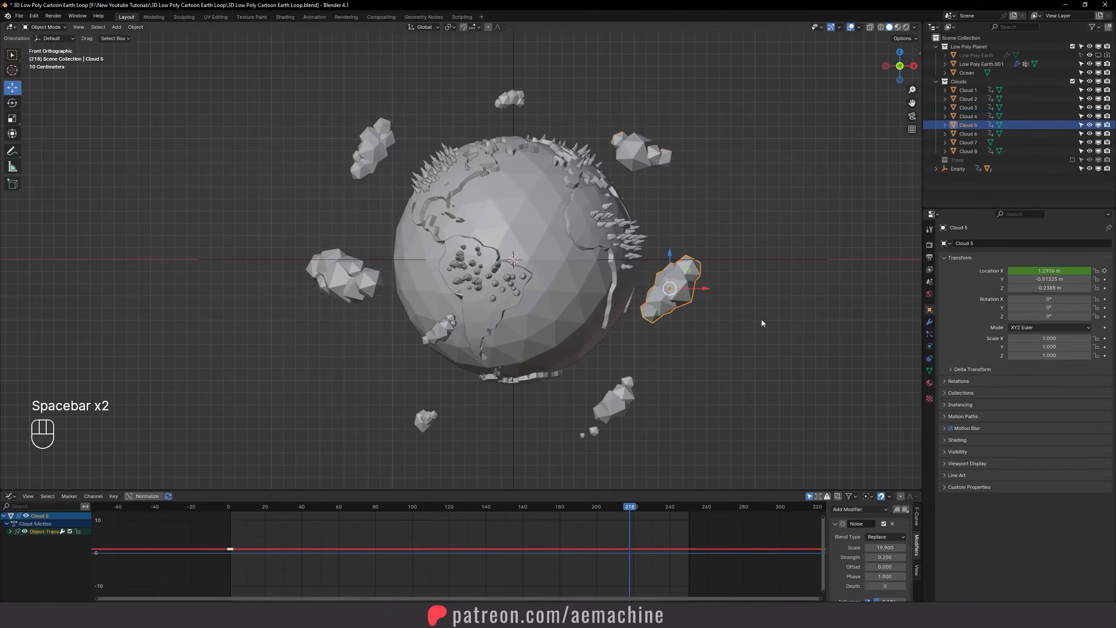
{"action": "left_click", "coordinate": [425, 419]}
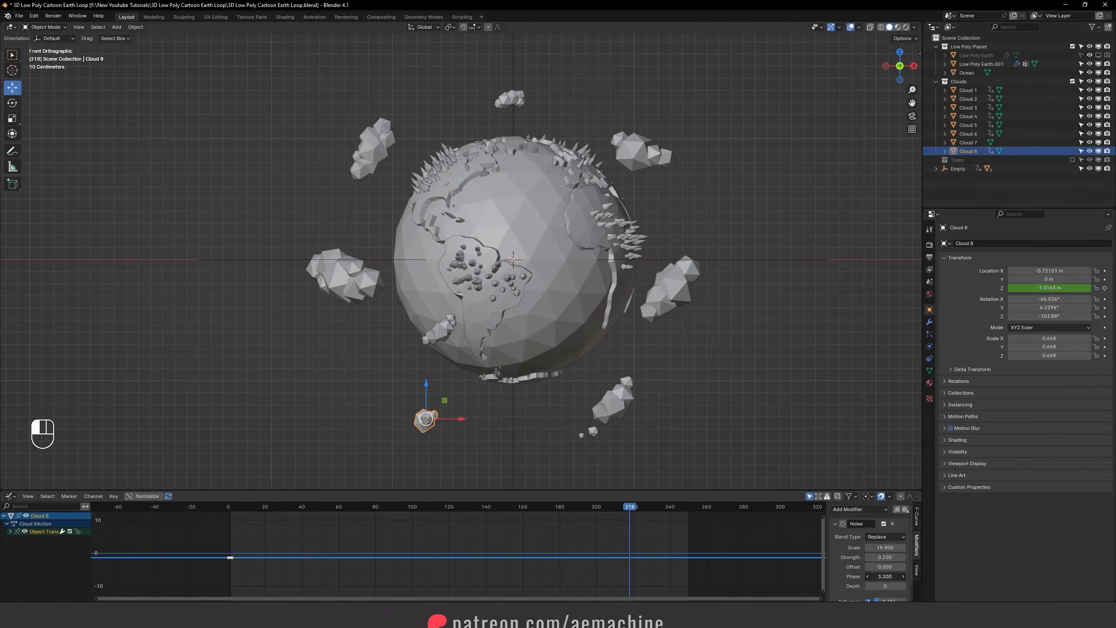
{"action": "left_click", "coordinate": [343, 277]}
{"action": "left_click_drag", "start_coordinate": [883, 567], "coordinate": [901, 567]}
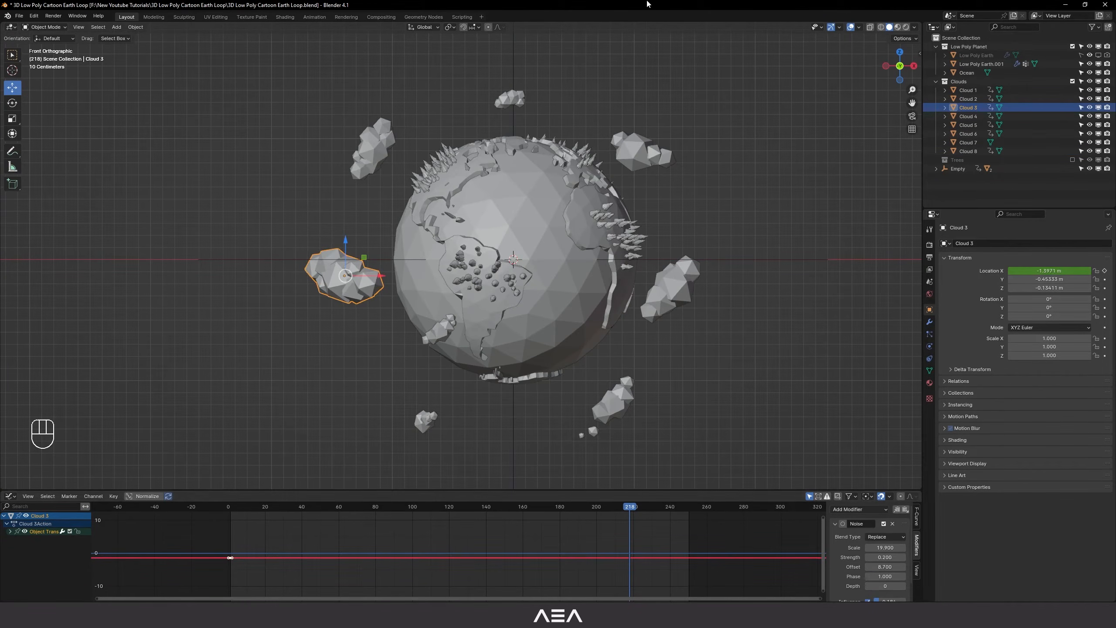
{"action": "left_click", "coordinate": [515, 99]}
Step: Play back the varied cloud motion and inspect the planet and its clouds from several angles
{"action": "key", "text": "space"}
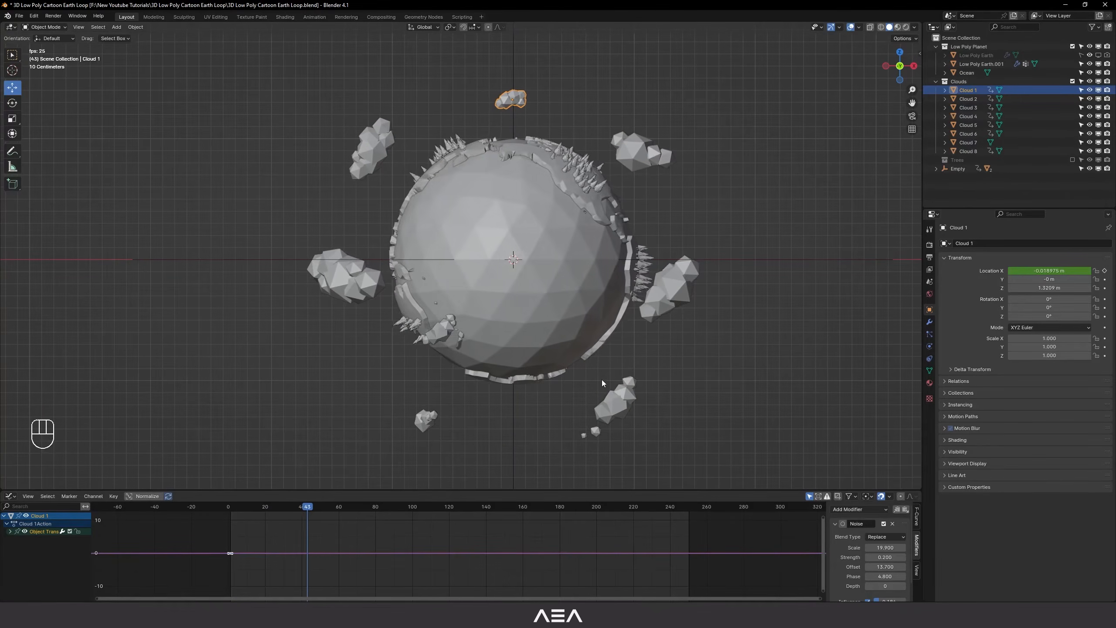
{"action": "key", "text": "space"}
{"action": "left_click", "coordinate": [425, 420]}
{"action": "left_click", "coordinate": [615, 399]}
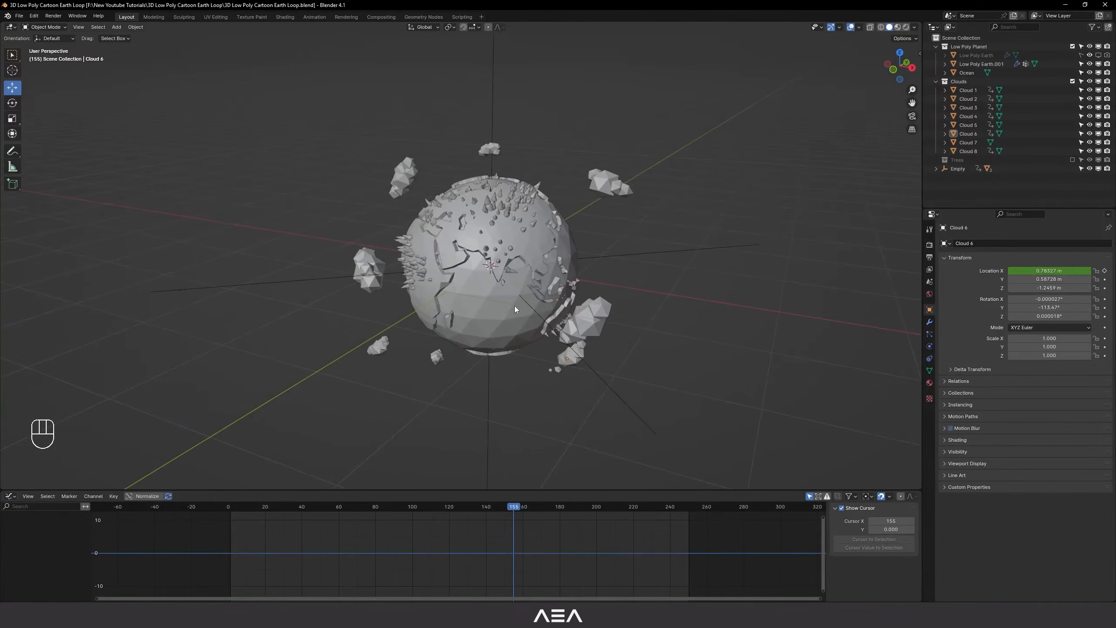
{"action": "scroll", "coordinate": [487, 316], "scroll_direction": "up", "scroll_amount": 1}
{"action": "middle_click_drag", "start_coordinate": [486, 316], "coordinate": [451, 261]}
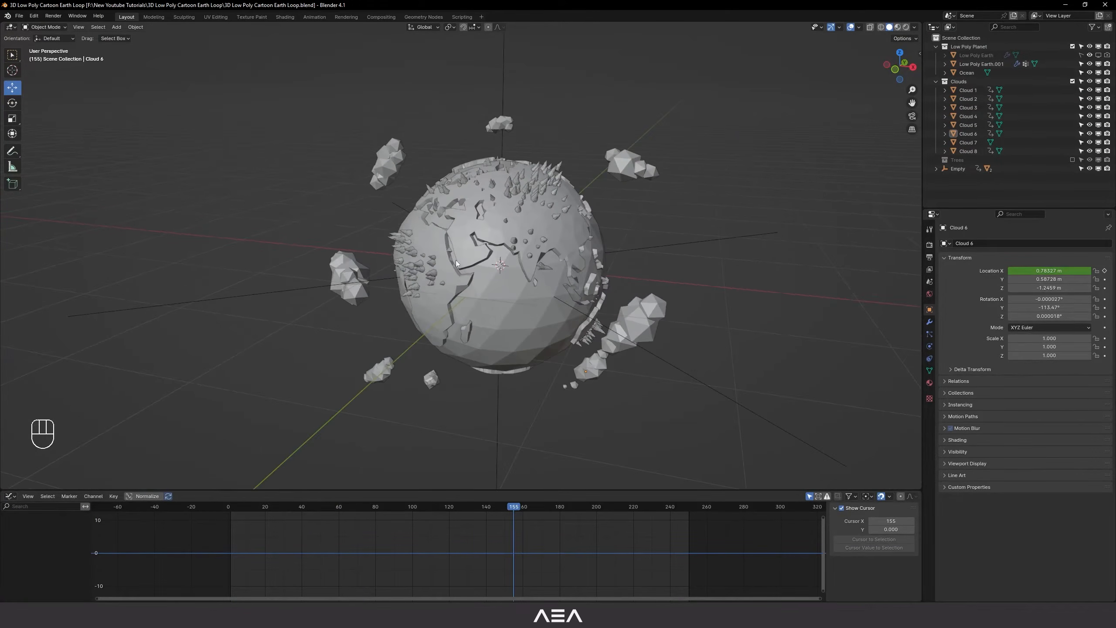
{"action": "middle_click_drag", "start_coordinate": [504, 302], "coordinate": [480, 306]}
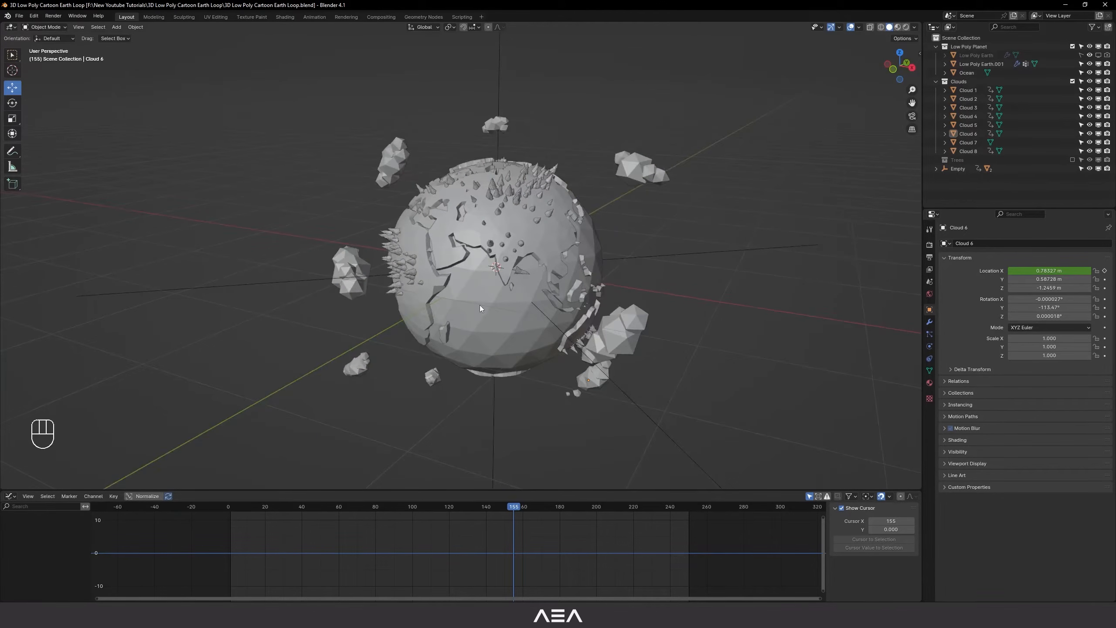
Step: Search the add-on preferences for "Image" to check that Import Images as Planes is enabled
{"action": "key", "text": "shift+a"}
{"action": "mouse_move", "coordinate": [439, 315]}
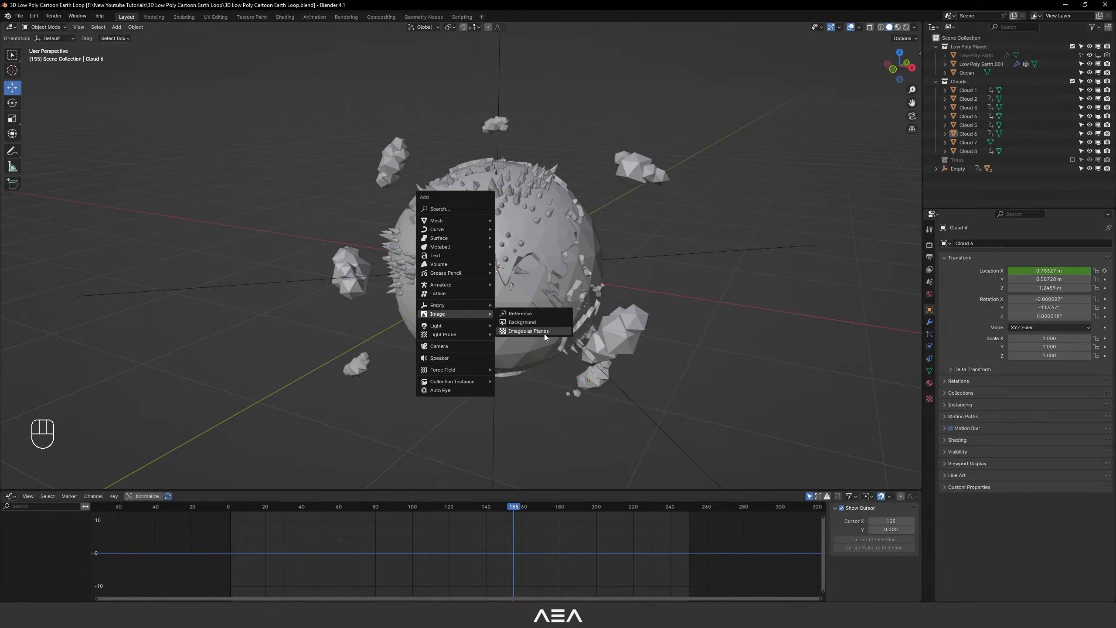
{"action": "left_click", "coordinate": [528, 330]}
{"action": "left_click", "coordinate": [34, 16]}
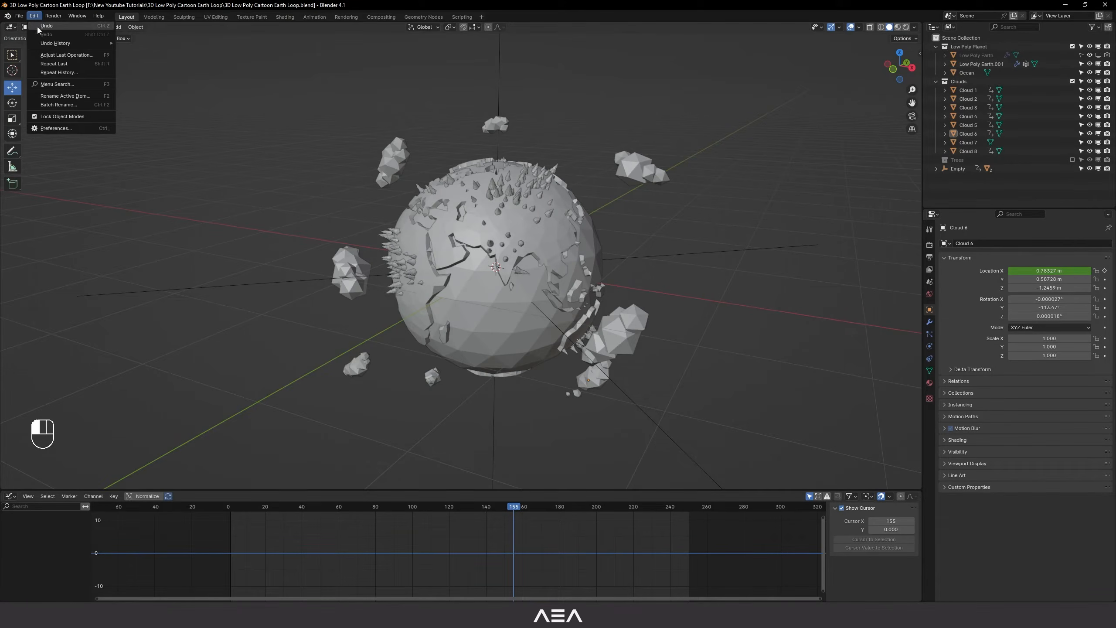
{"action": "left_click", "coordinate": [68, 129]}
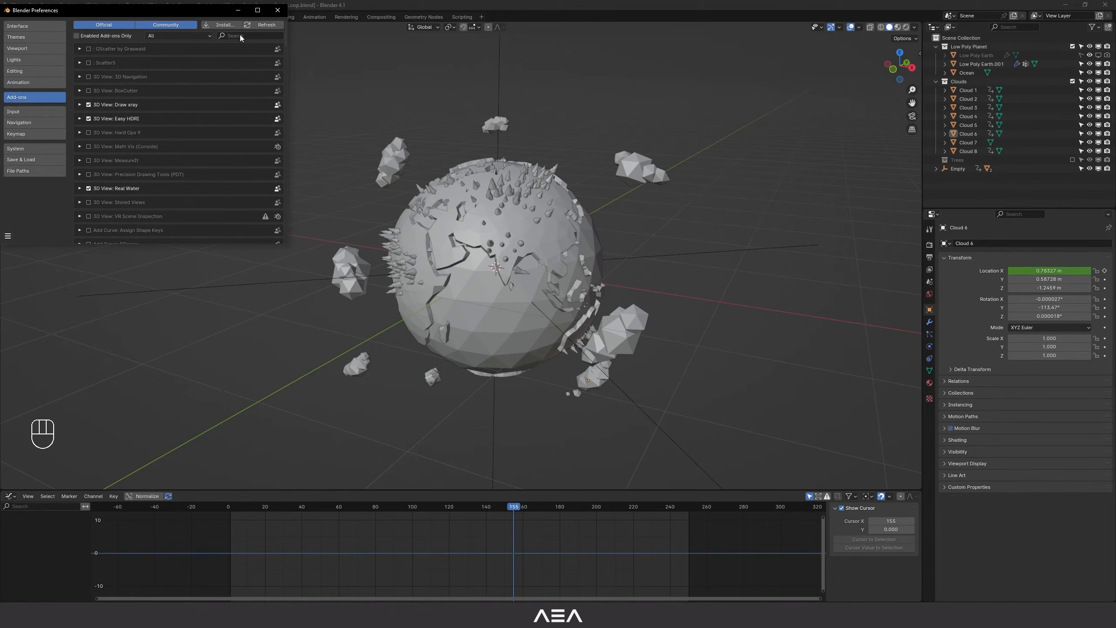
{"action": "left_click", "coordinate": [241, 35]}
{"action": "type", "text": "Image"}
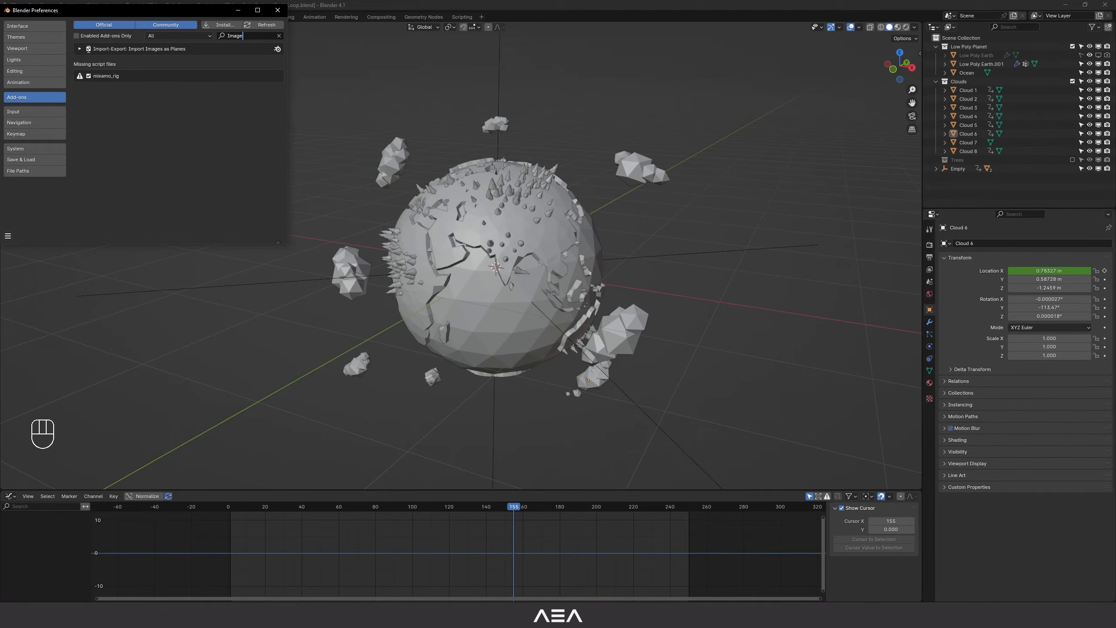
Step: Import Face Expression.mov as an image plane at the world origin, then deselect it
{"action": "key", "text": "shift+a"}
{"action": "mouse_move", "coordinate": [455, 232]}
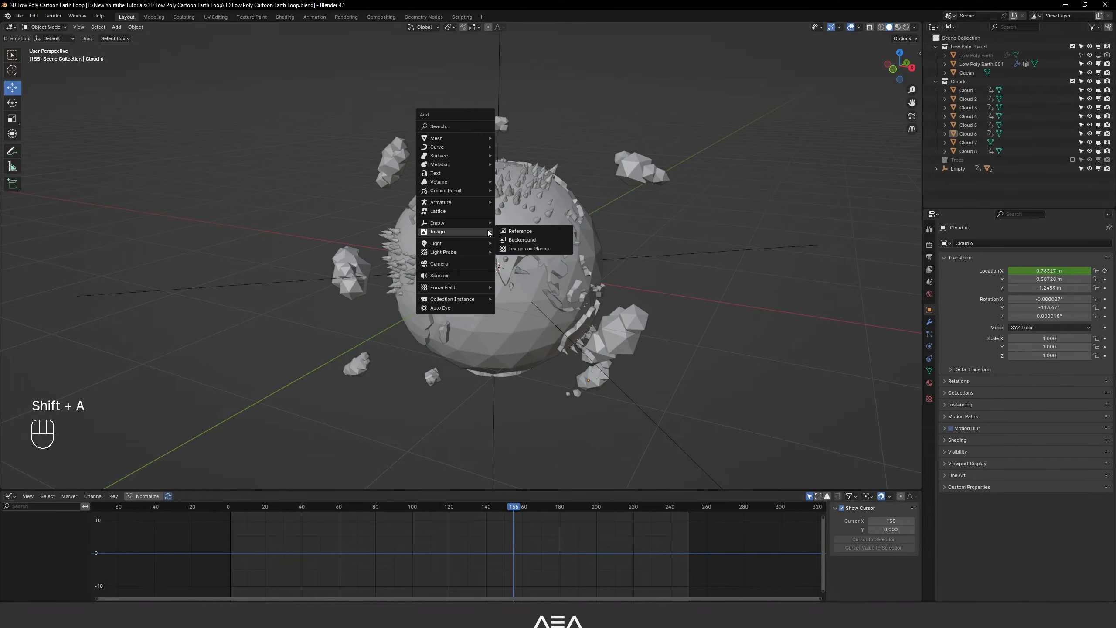
{"action": "key", "text": "shift+a"}
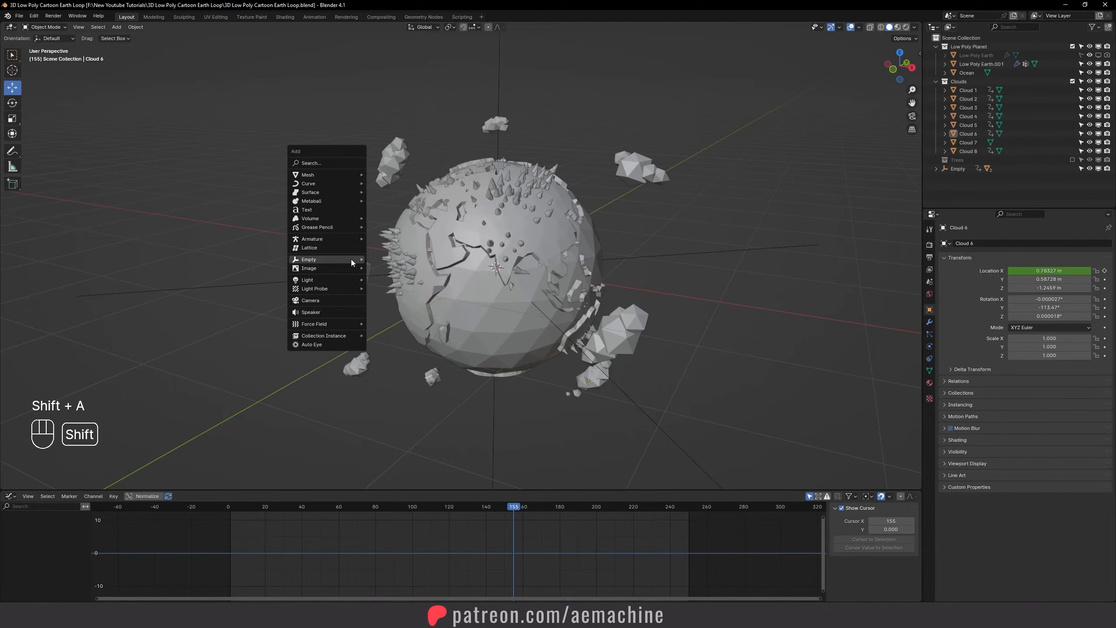
{"action": "mouse_move", "coordinate": [315, 268]}
{"action": "left_click", "coordinate": [391, 285]}
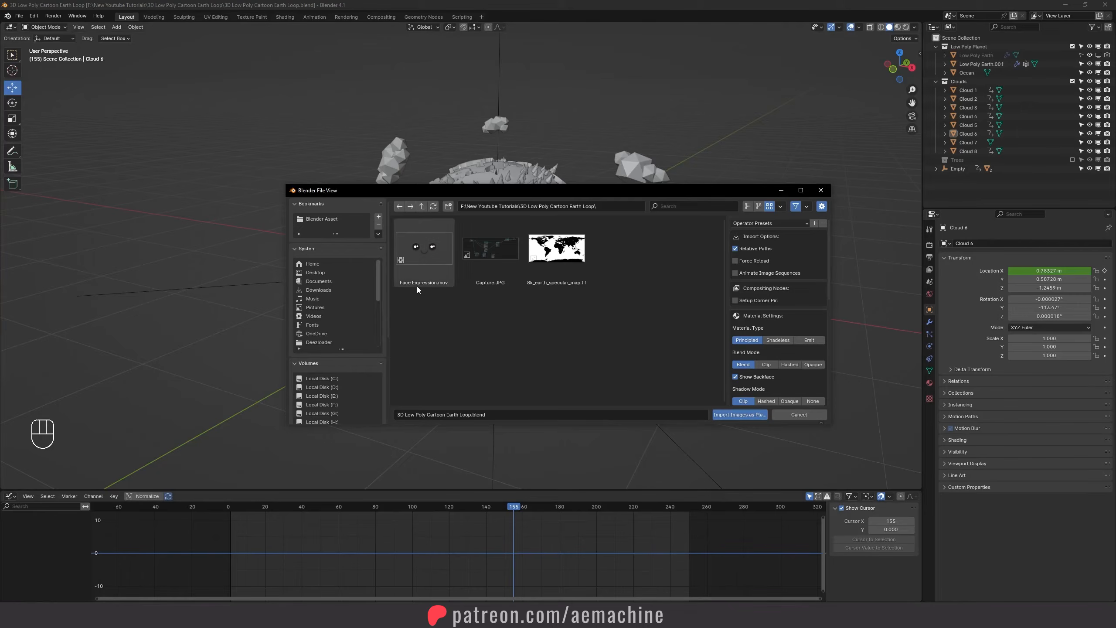
{"action": "double_click", "coordinate": [424, 258]}
{"action": "scroll", "coordinate": [671, 314], "scroll_direction": "down", "scroll_amount": 2}
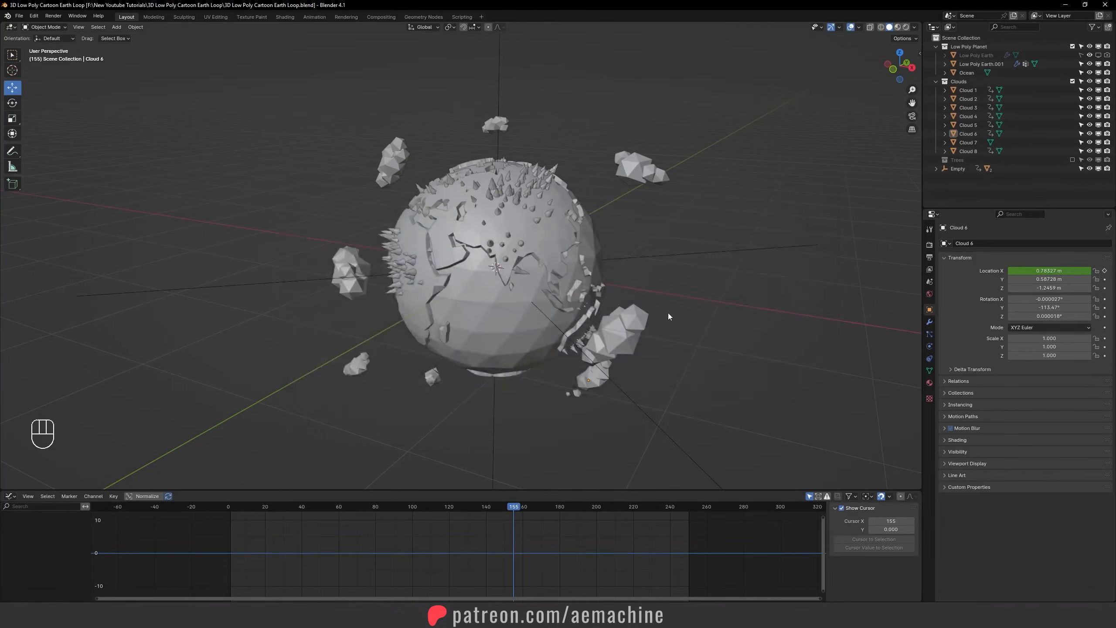
{"action": "scroll", "coordinate": [561, 310], "scroll_direction": "down", "scroll_amount": 4}
{"action": "middle_click_drag", "start_coordinate": [561, 310], "coordinate": [529, 247]}
{"action": "scroll", "coordinate": [524, 260], "scroll_direction": "up", "scroll_amount": 2}
{"action": "scroll", "coordinate": [635, 262], "scroll_direction": "down", "scroll_amount": 3}
{"action": "middle_click_drag", "start_coordinate": [595, 286], "coordinate": [601, 290]}
{"action": "left_click", "coordinate": [638, 335]}
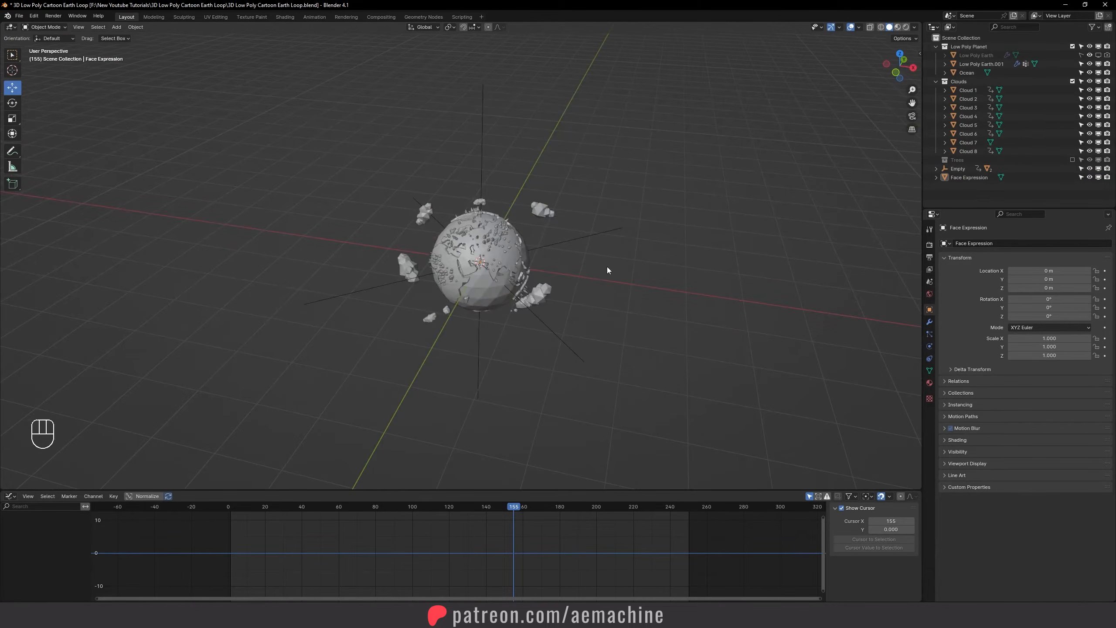
Step: Add a camera facing the planet from the front and move it about -5.55 m along Y
{"action": "key", "text": "grave"}
{"action": "left_click", "coordinate": [567, 227]}
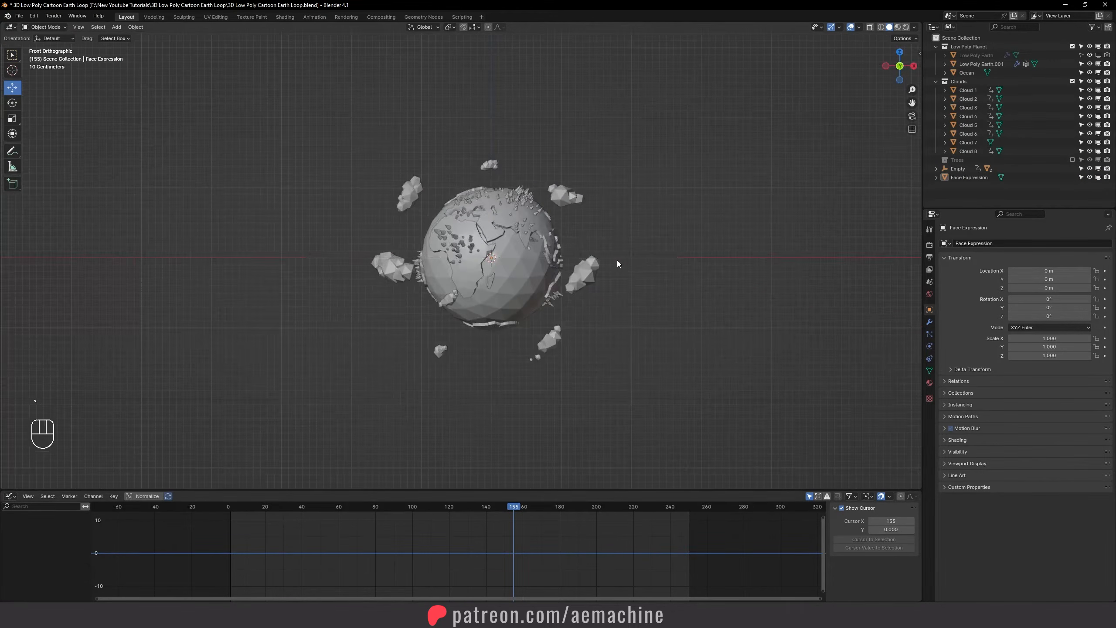
{"action": "key", "text": "shift+a"}
{"action": "left_click", "coordinate": [627, 267]}
{"action": "middle_click_drag", "start_coordinate": [627, 267], "coordinate": [510, 267]}
{"action": "key", "text": "g"}
{"action": "key", "text": "y"}
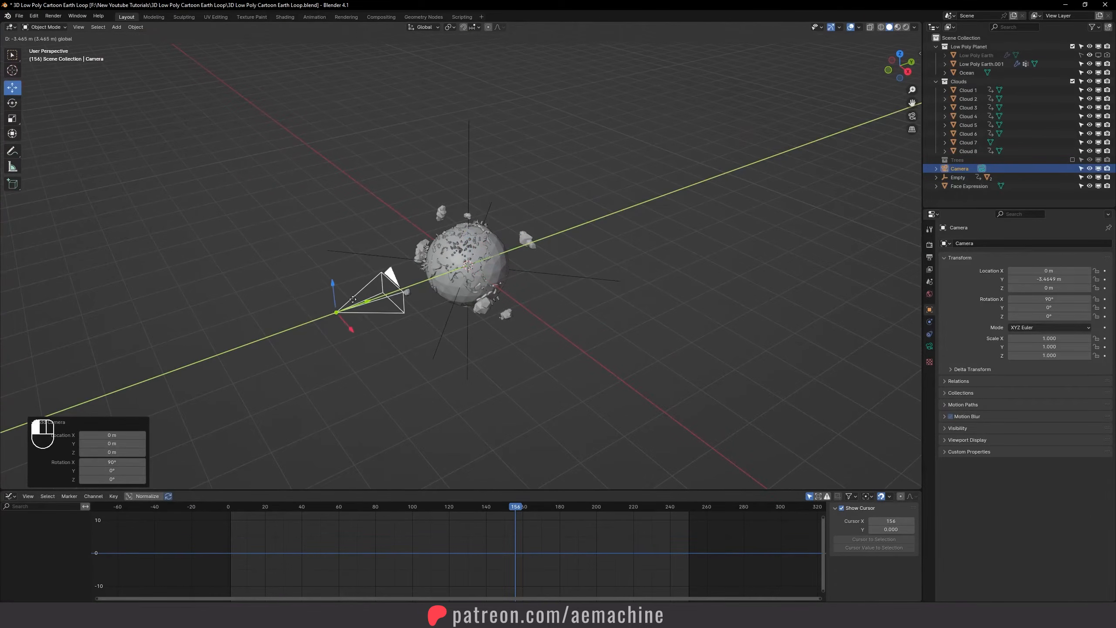
{"action": "left_click", "coordinate": [266, 330]}
Step: Split the 3D viewport and make the second one a clean camera view without toolbar, gizmos or overlays
{"action": "left_click_drag", "start_coordinate": [920, 27], "coordinate": [642, 80]}
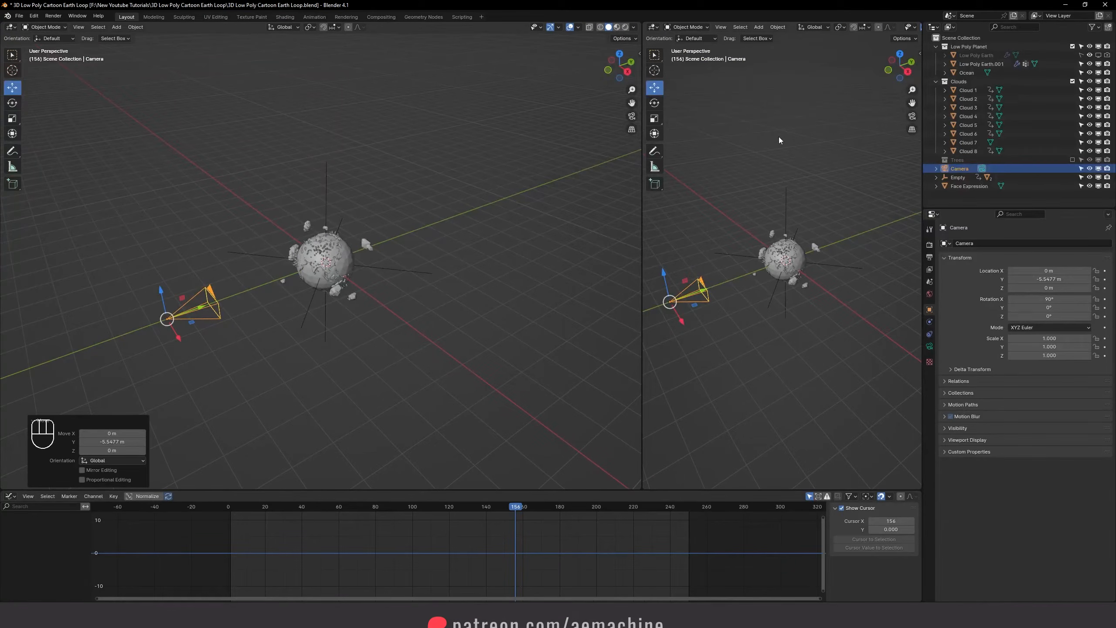
{"action": "key", "text": "t"}
{"action": "scroll", "coordinate": [773, 28], "scroll_direction": "down", "scroll_amount": 5}
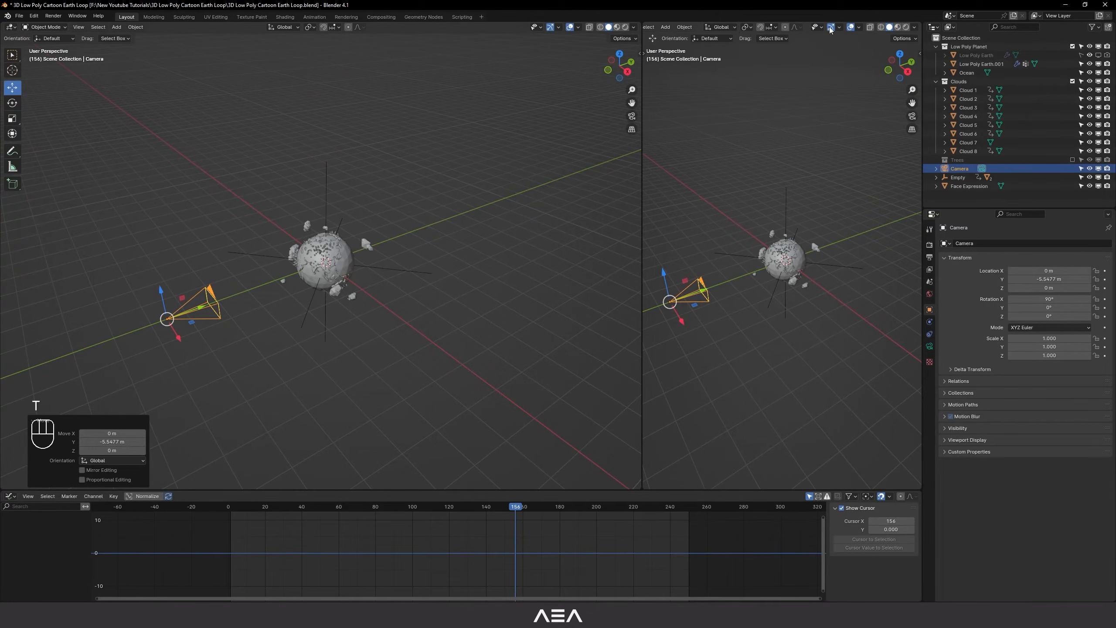
{"action": "left_click", "coordinate": [831, 29]}
{"action": "left_click", "coordinate": [850, 28]}
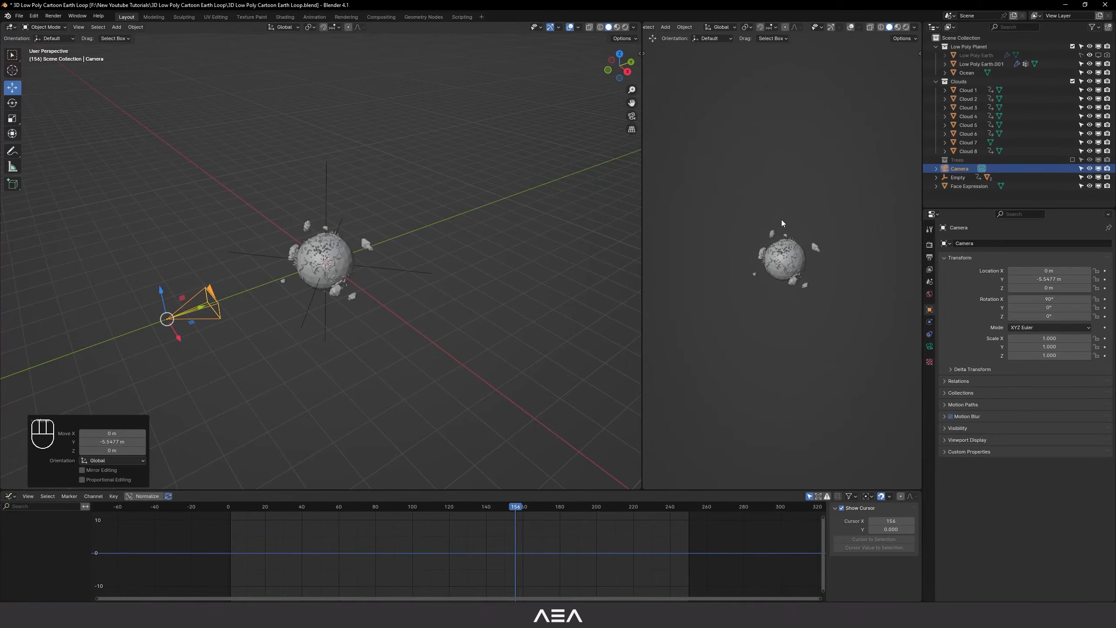
{"action": "key", "text": "KP_0"}
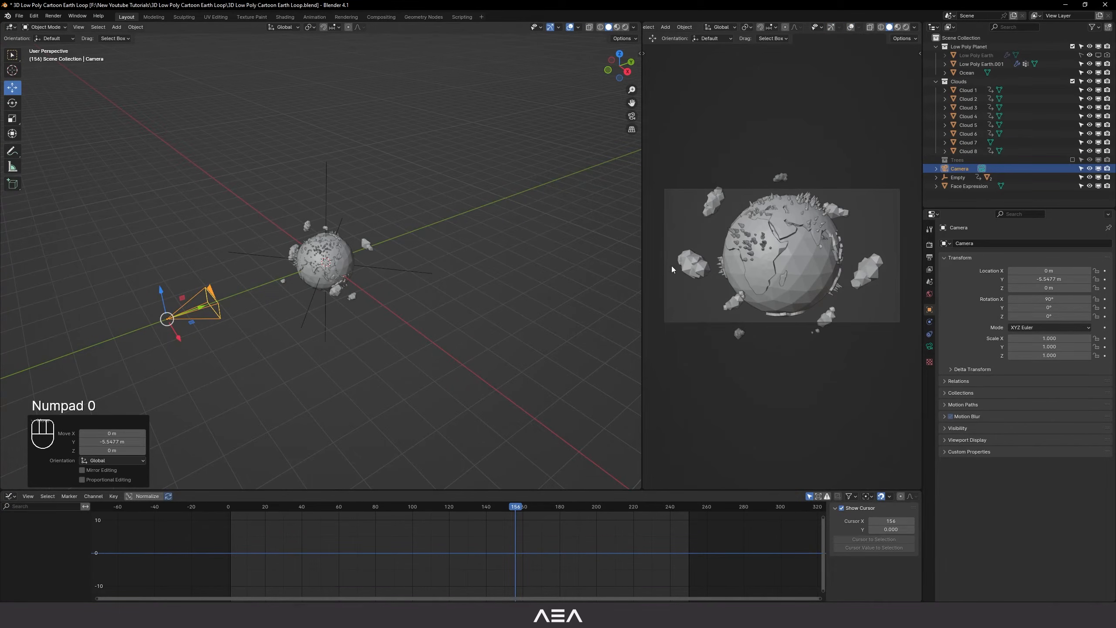
Step: Move the camera back along Y to about -7.95 m so the planet and all clouds fit the frame
{"action": "scroll", "coordinate": [205, 312], "scroll_direction": "down", "scroll_amount": 1}
{"action": "left_click_drag", "start_coordinate": [228, 300], "coordinate": [159, 326]}
{"action": "left_click", "coordinate": [361, 370]}
{"action": "scroll", "coordinate": [352, 352], "scroll_direction": "up", "scroll_amount": 4}
{"action": "middle_click_drag", "start_coordinate": [341, 345], "coordinate": [363, 341]}
{"action": "scroll", "coordinate": [364, 344], "scroll_direction": "down", "scroll_amount": 2}
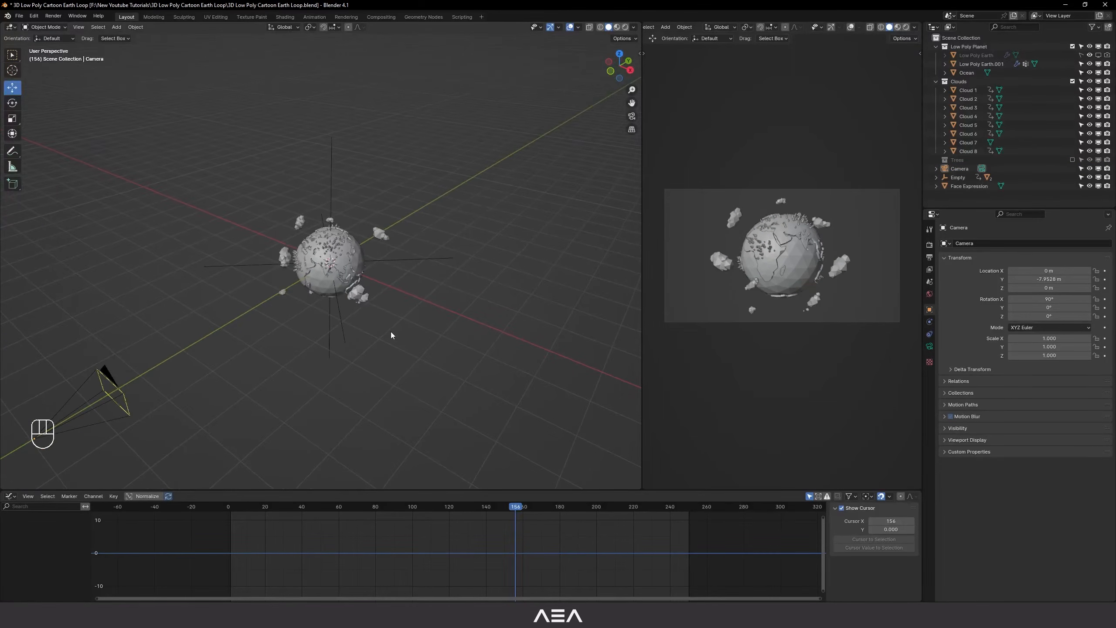
Step: Play back the animation to check the camera framing, and save the file
{"action": "key", "text": "space"}
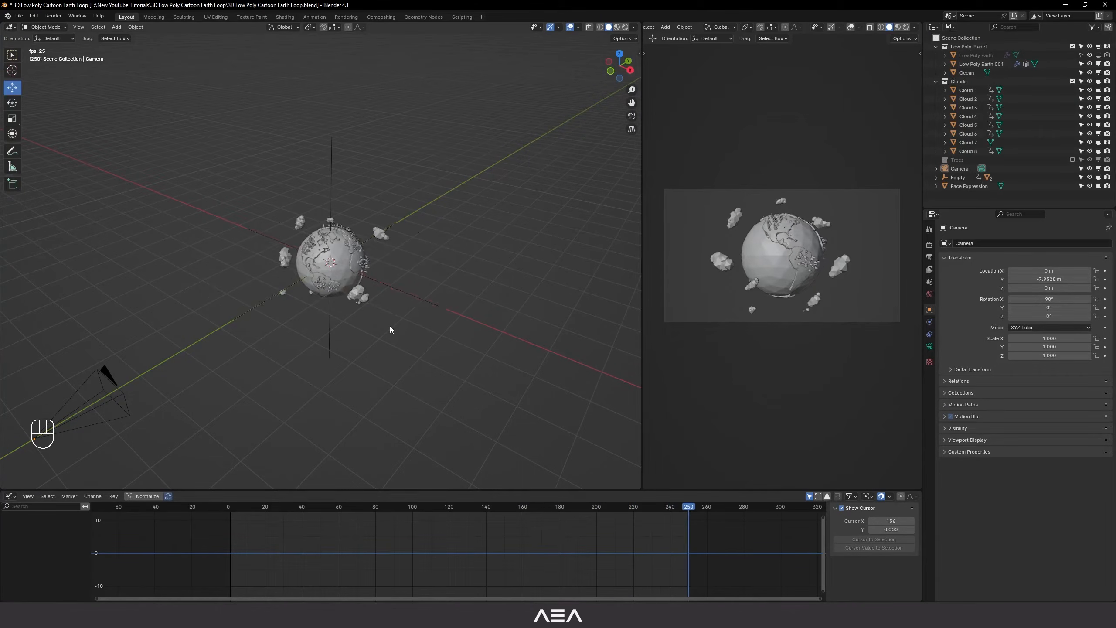
{"action": "key", "text": "space"}
{"action": "key", "text": "ctrl+s"}
Step: Collapse the Low Poly Planet and Clouds collections in the outliner and select the Face Expression plane
{"action": "mouse_move", "coordinate": [424, 319]}
{"action": "middle_mouse_down"}
{"action": "mouse_move", "coordinate": [404, 287]}
{"action": "mouse_move", "coordinate": [408, 304]}
{"action": "mouse_move", "coordinate": [422, 304]}
{"action": "middle_mouse_up"}
{"action": "scroll", "coordinate": [422, 304], "scroll_direction": "up", "scroll_amount": 2}
{"action": "left_click", "coordinate": [936, 47]}
{"action": "left_click", "coordinate": [936, 56]}
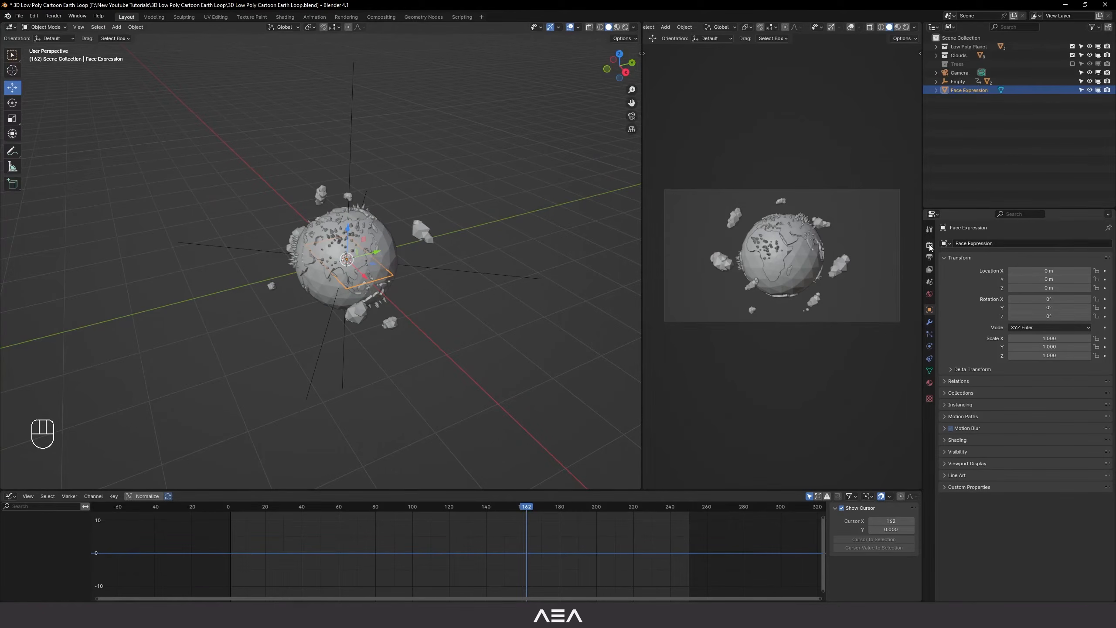
Step: Set the render engine to Cycles with GPU Compute as the device
{"action": "left_click", "coordinate": [930, 245]}
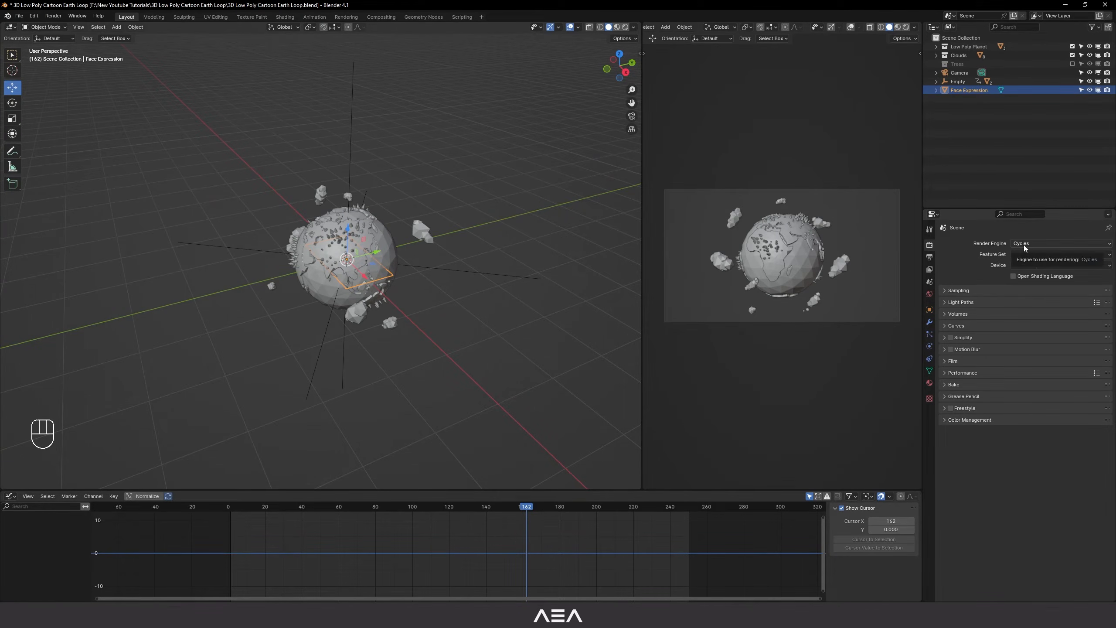
{"action": "left_click", "coordinate": [1038, 247]}
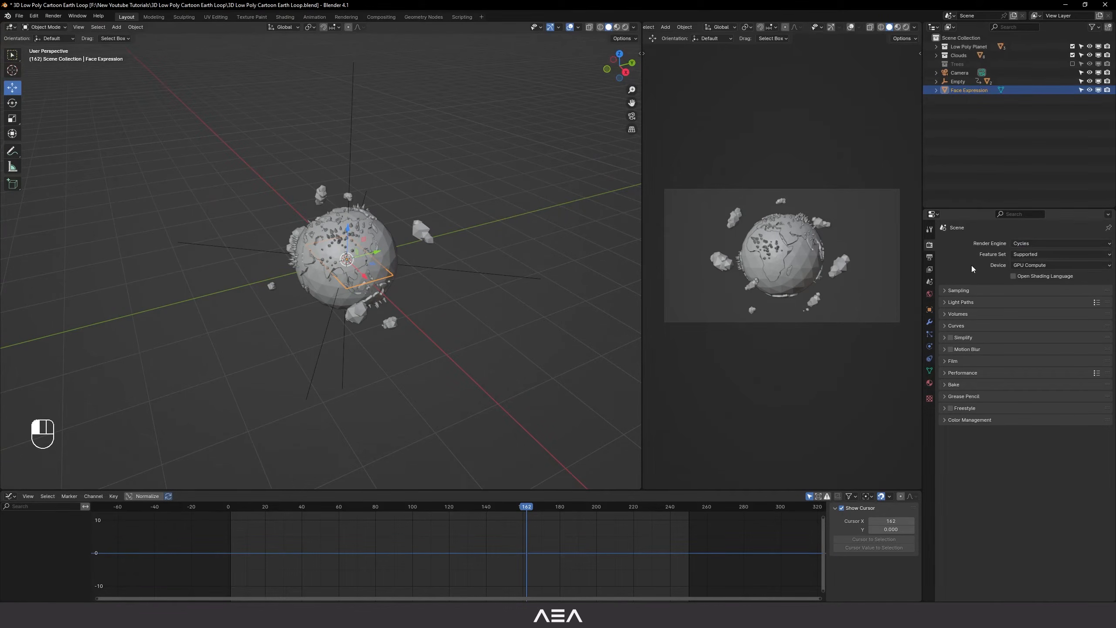
{"action": "left_click", "coordinate": [1033, 266]}
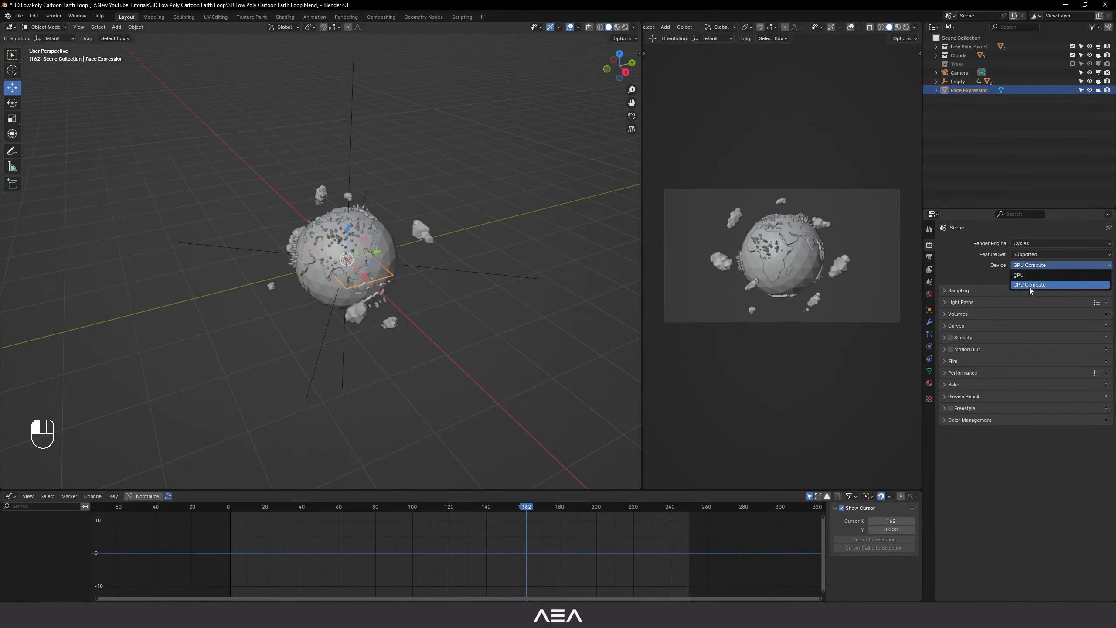
{"action": "left_click", "coordinate": [1029, 286]}
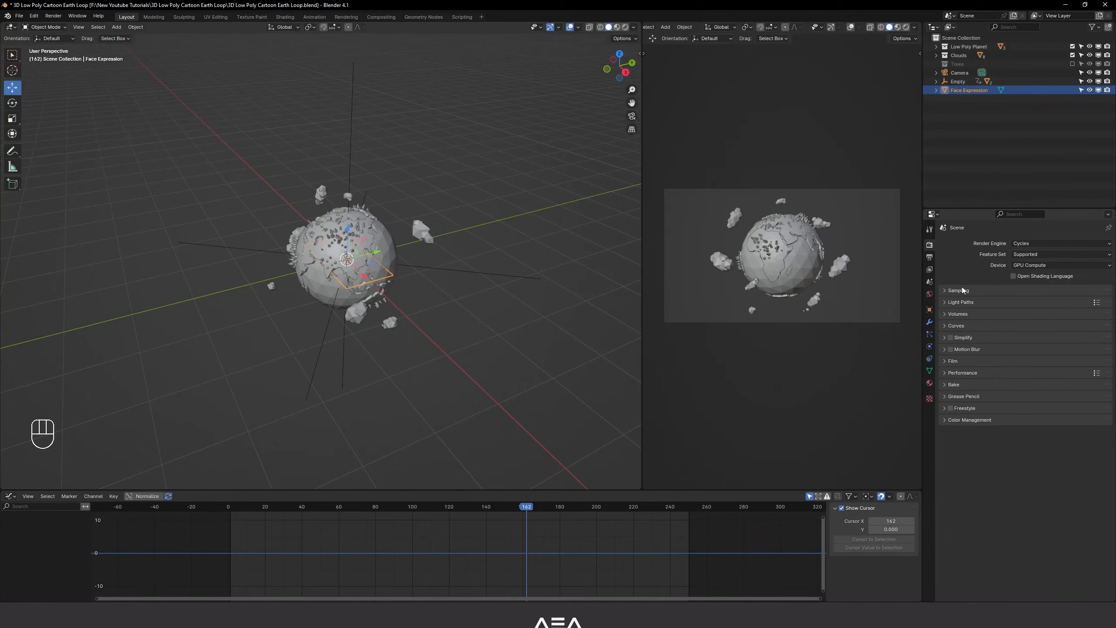
{"action": "left_click", "coordinate": [1038, 266]}
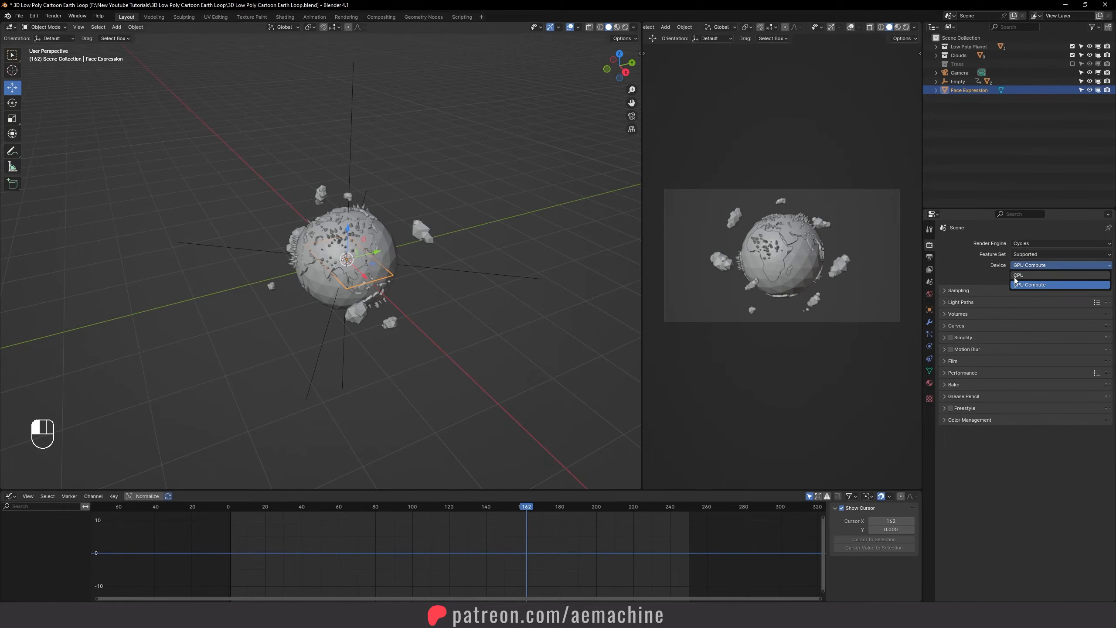
{"action": "left_click", "coordinate": [975, 275]}
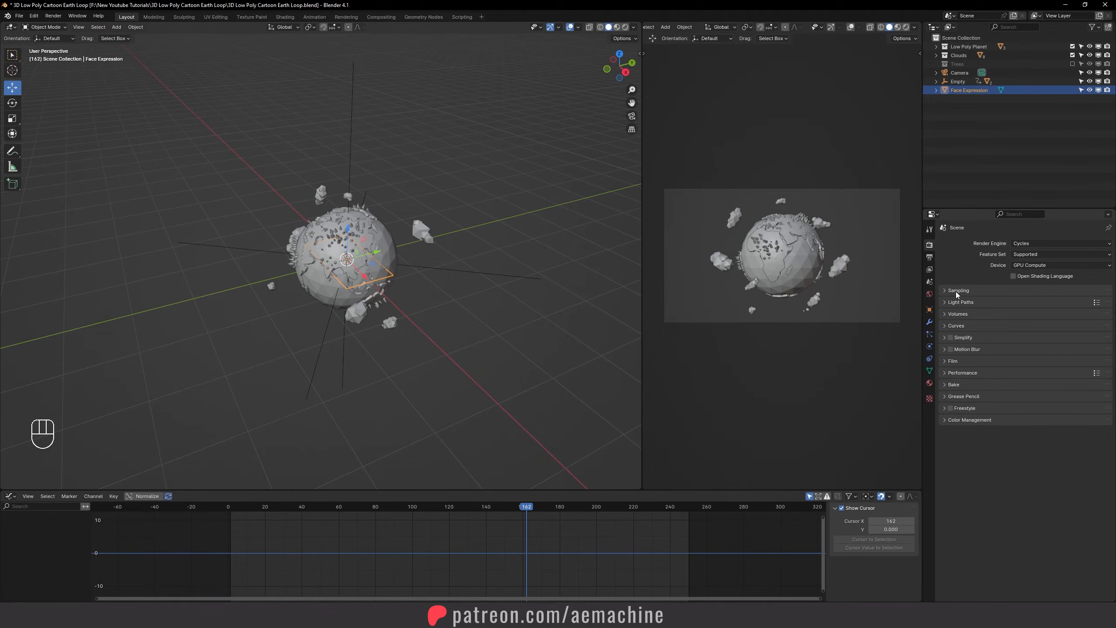
Step: Switch the camera viewport to rendered shading and make the film background transparent
{"action": "left_click", "coordinate": [906, 28]}
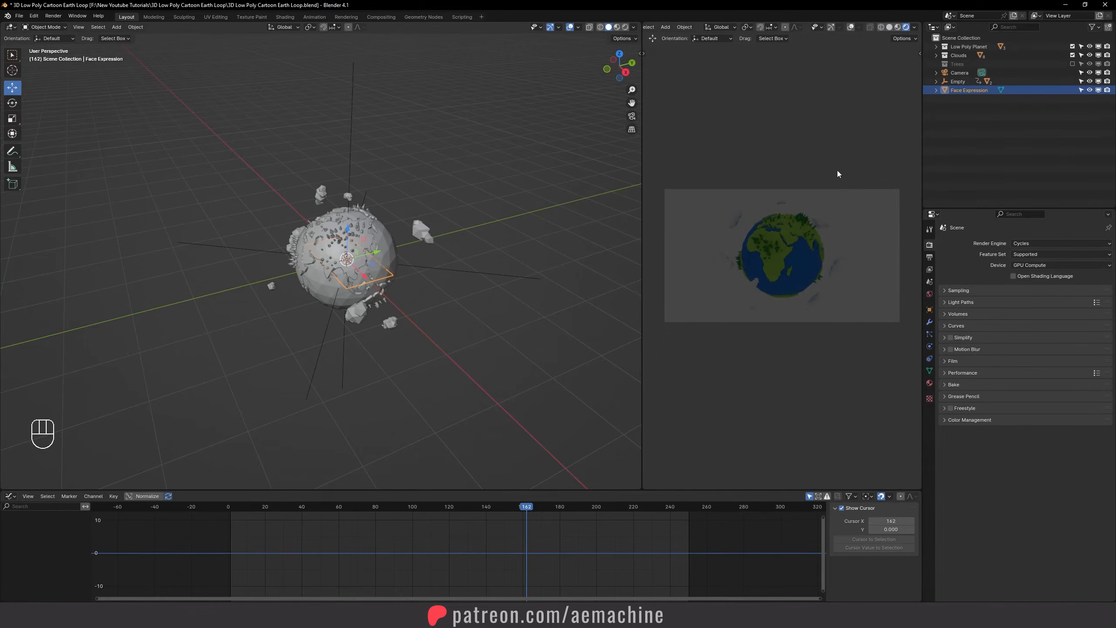
{"action": "left_click", "coordinate": [952, 361]}
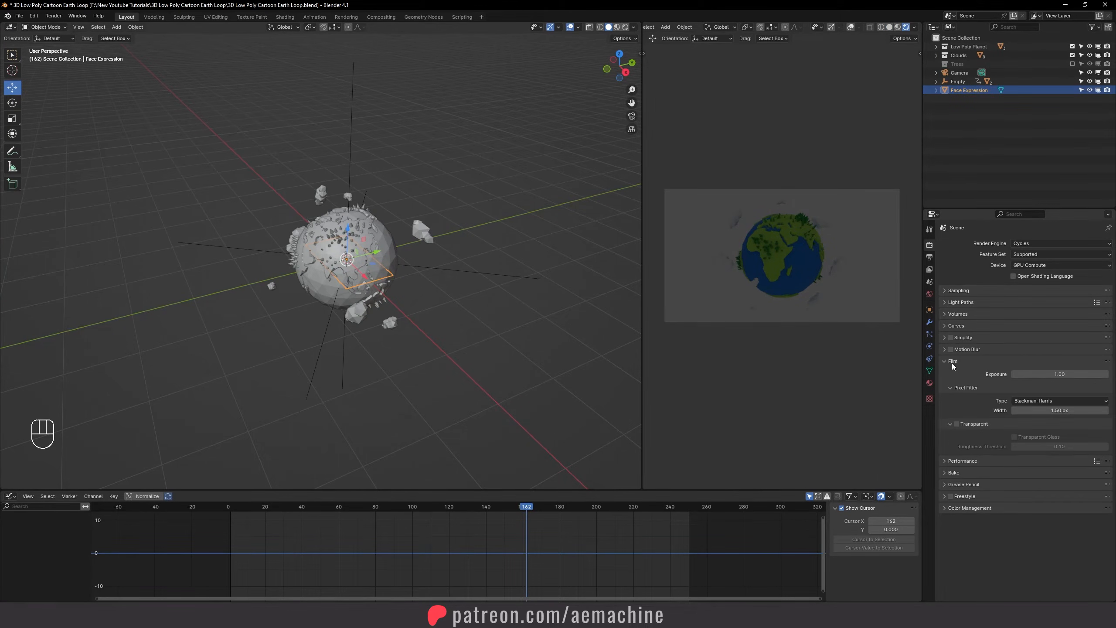
{"action": "left_click", "coordinate": [959, 426]}
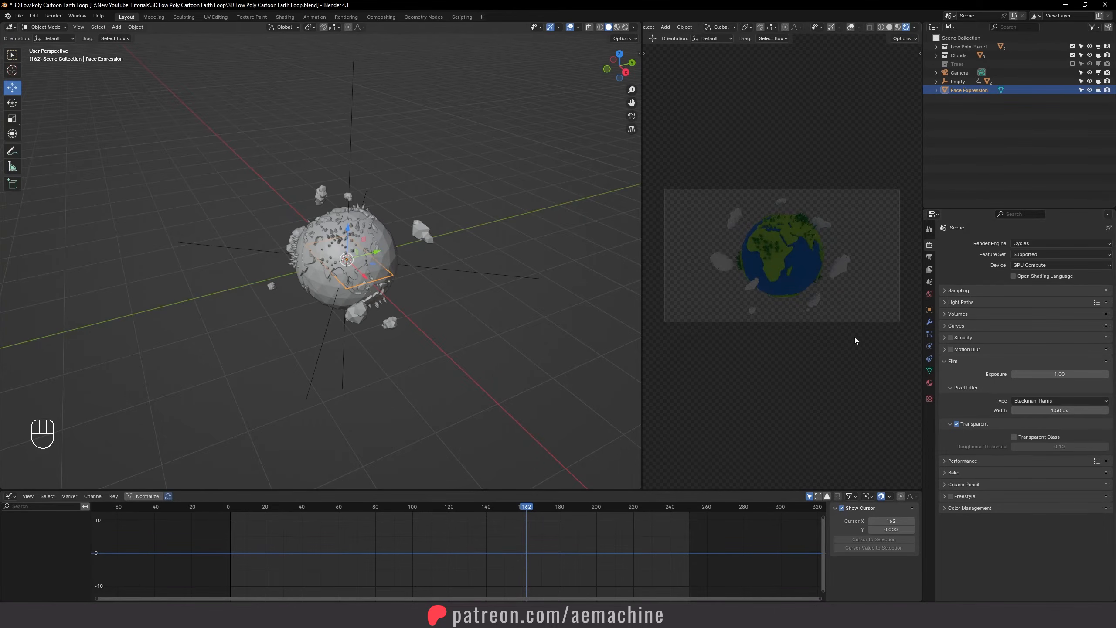
Step: Add a plane at the planet's centre and scale it up uniformly by about 5.9
{"action": "scroll", "coordinate": [338, 321], "scroll_direction": "down", "scroll_amount": 3}
{"action": "middle_click_drag", "start_coordinate": [408, 381], "coordinate": [381, 384]}
{"action": "left_click", "coordinate": [357, 206]}
{"action": "key", "text": "shift+a"}
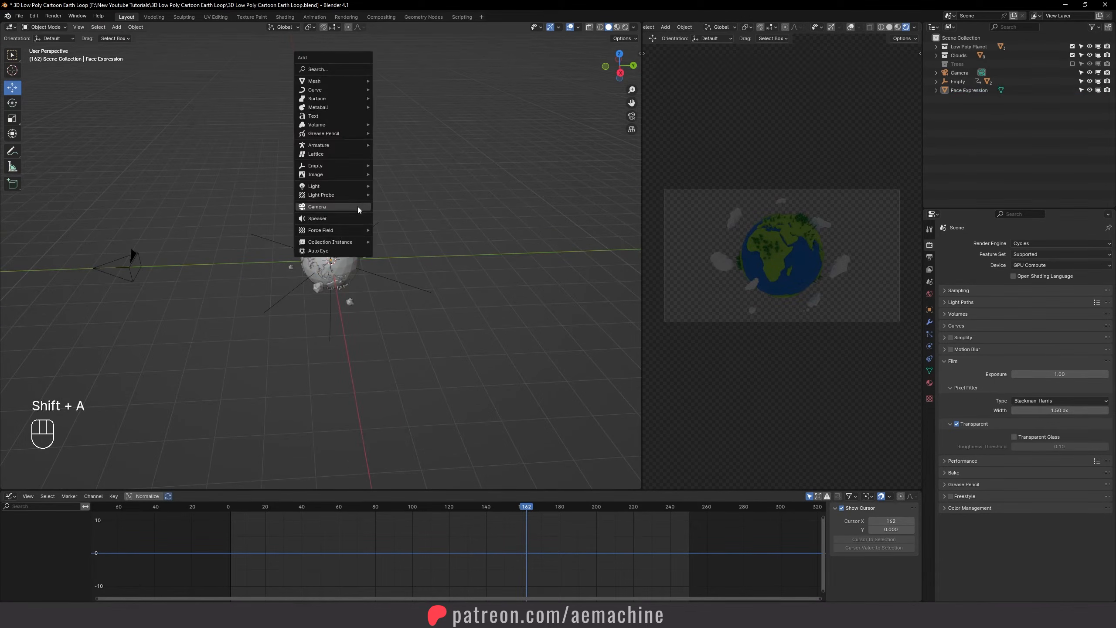
{"action": "mouse_move", "coordinate": [333, 82]}
{"action": "left_click", "coordinate": [398, 83]}
{"action": "key", "text": "s"}
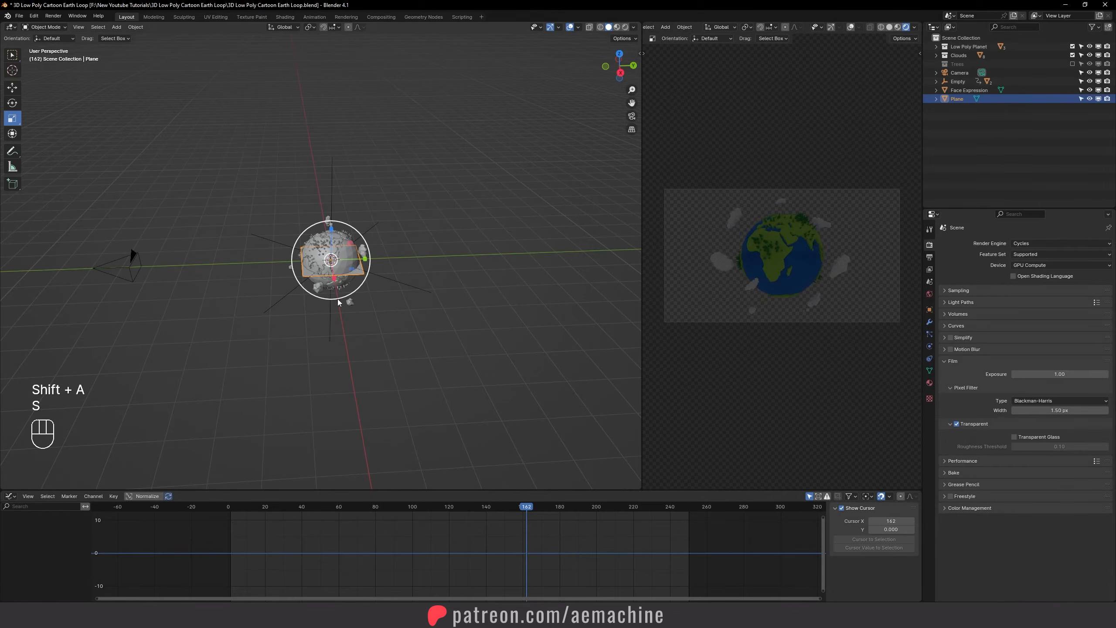
{"action": "left_click", "coordinate": [487, 391]}
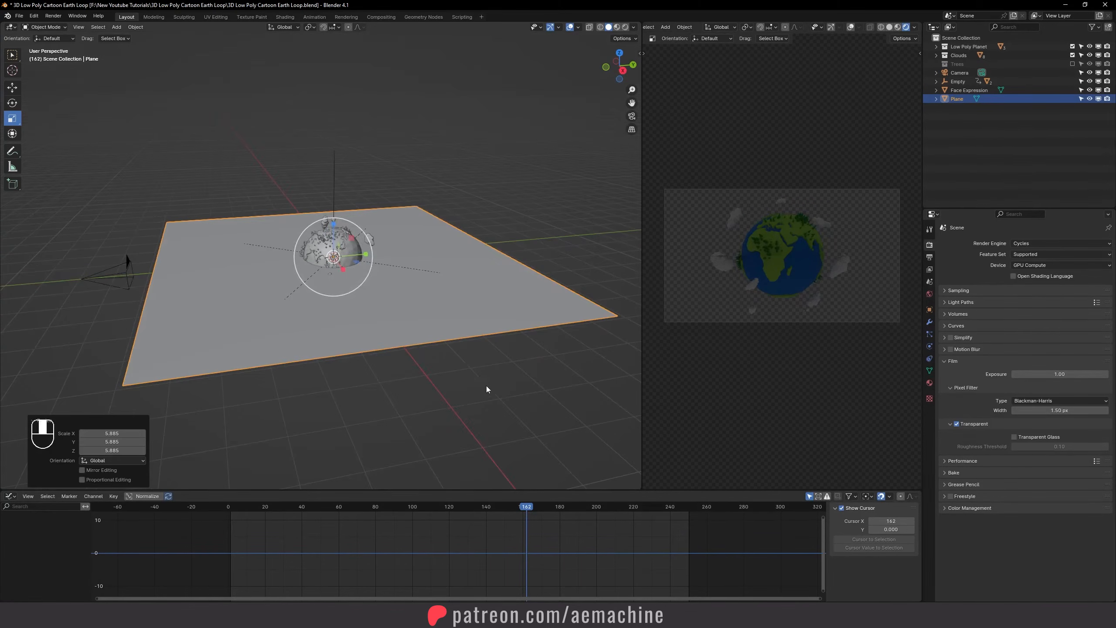
Step: Lower the new plane along Z so it lies as a floor beneath the planet and clouds
{"action": "key", "text": "g"}
{"action": "key", "text": "z"}
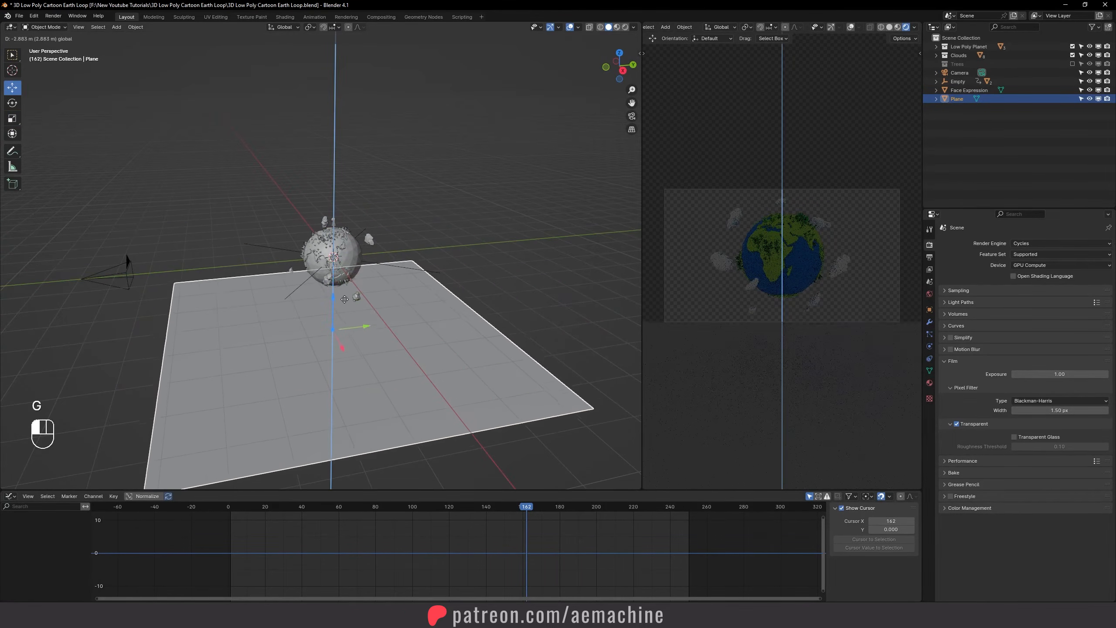
{"action": "scroll", "coordinate": [344, 298], "scroll_direction": "down", "scroll_amount": 3}
{"action": "left_click", "coordinate": [400, 351]}
Step: Extrude the floor plane's edge behind the planet straight up along Z to form a tall back wall
{"action": "key", "text": "Tab"}
{"action": "key", "text": "2"}
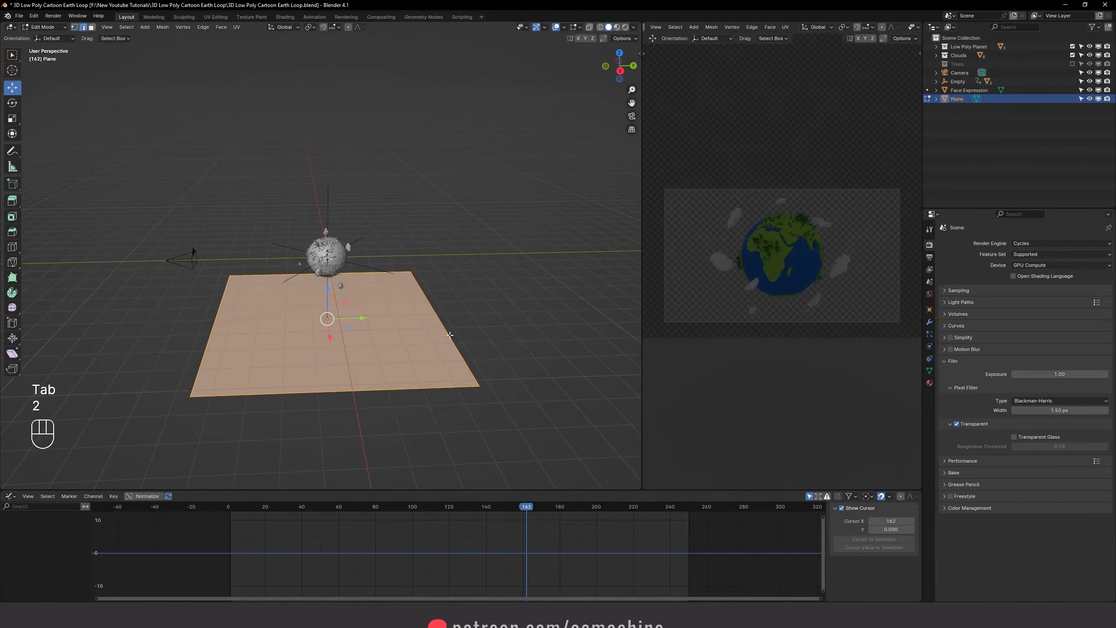
{"action": "left_click", "coordinate": [450, 334]}
{"action": "middle_click_drag", "start_coordinate": [450, 335], "coordinate": [448, 304]}
{"action": "key", "text": "e"}
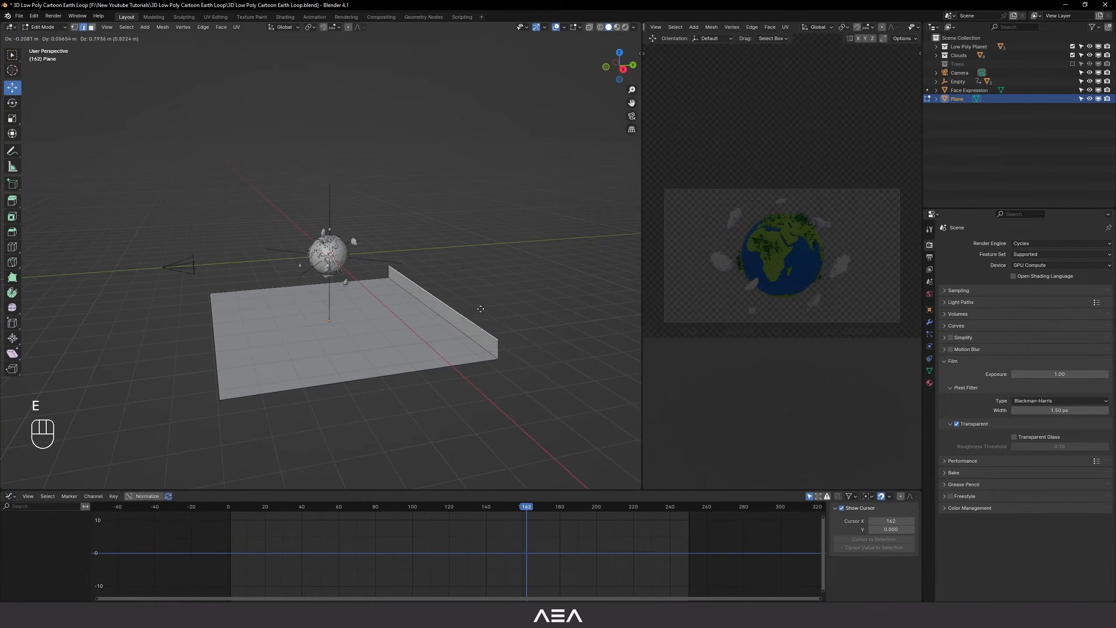
{"action": "key", "text": "z"}
{"action": "left_click", "coordinate": [485, 173]}
Step: Bevel the edge between floor and back wall into a wide, smoothly curved transition with many segments
{"action": "middle_click_drag", "start_coordinate": [443, 269], "coordinate": [389, 284]}
{"action": "left_click", "coordinate": [434, 305]}
{"action": "scroll", "coordinate": [454, 326], "scroll_direction": "up", "scroll_amount": 1}
{"action": "key", "text": "ctrl+b"}
{"action": "scroll", "coordinate": [513, 343], "scroll_direction": "up", "scroll_amount": 9}
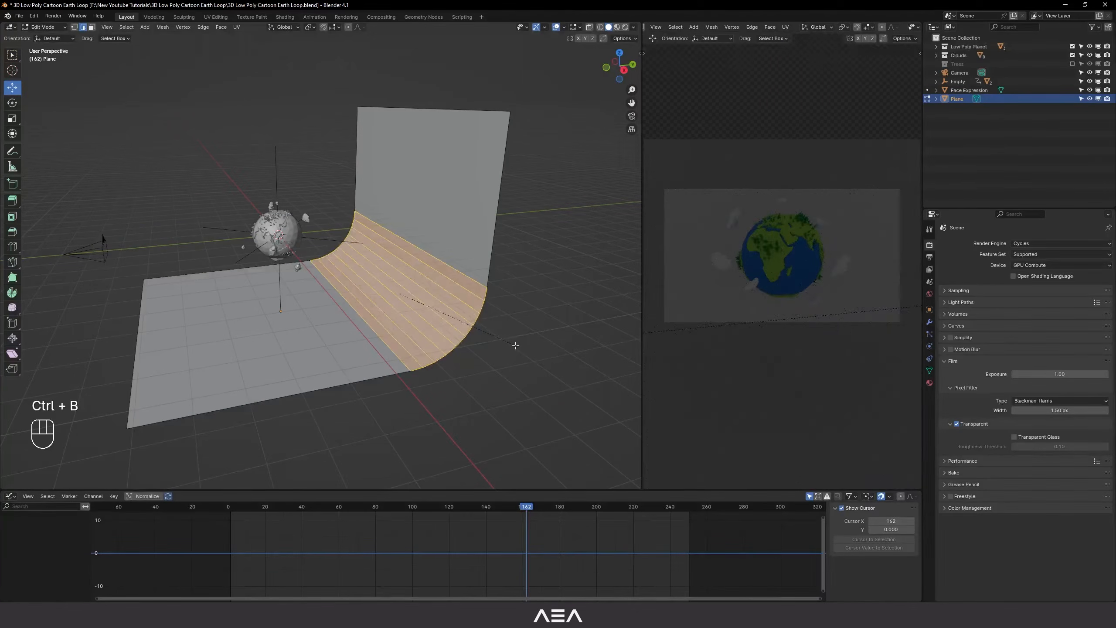
{"action": "scroll", "coordinate": [519, 352], "scroll_direction": "up", "scroll_amount": 7}
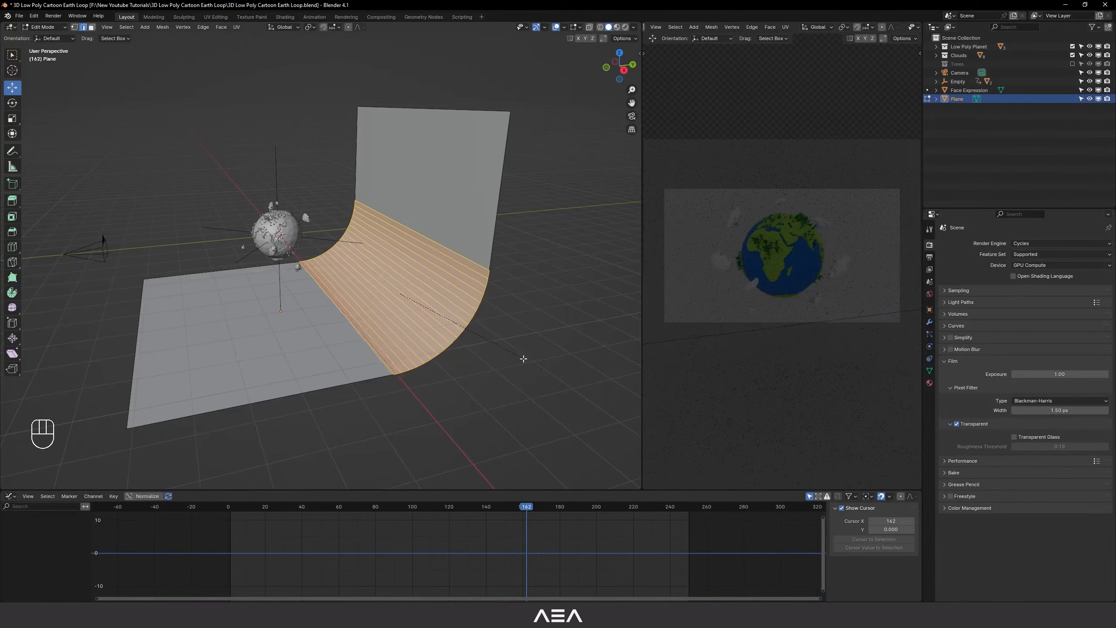
{"action": "left_click", "coordinate": [523, 359]}
Step: Apply Shade Smooth to the curved backdrop in Object Mode and save the file
{"action": "middle_click_drag", "start_coordinate": [524, 359], "coordinate": [428, 317]}
{"action": "key", "text": "Tab"}
{"action": "right_click", "coordinate": [420, 190]}
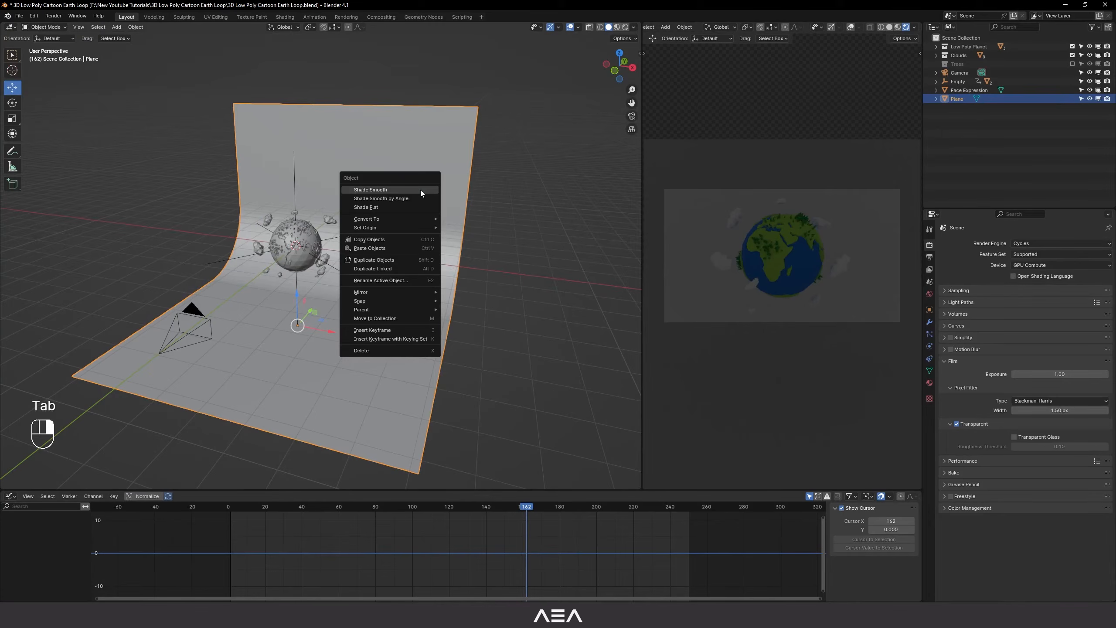
{"action": "left_click", "coordinate": [420, 190]}
{"action": "middle_click_drag", "start_coordinate": [420, 190], "coordinate": [439, 346]}
{"action": "left_click", "coordinate": [487, 326]}
{"action": "key", "text": "ctrl+s"}
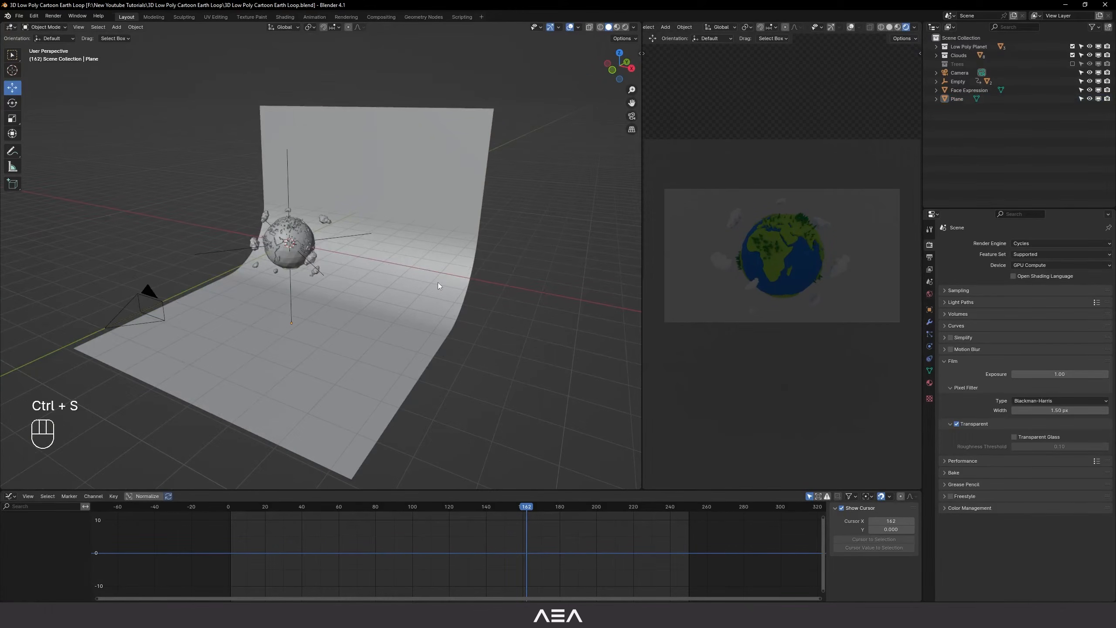
Step: Add a sun light, raise it along Z above the planet and move it about -6.6 m along X
{"action": "key", "text": "shift+a"}
{"action": "mouse_move", "coordinate": [399, 390]}
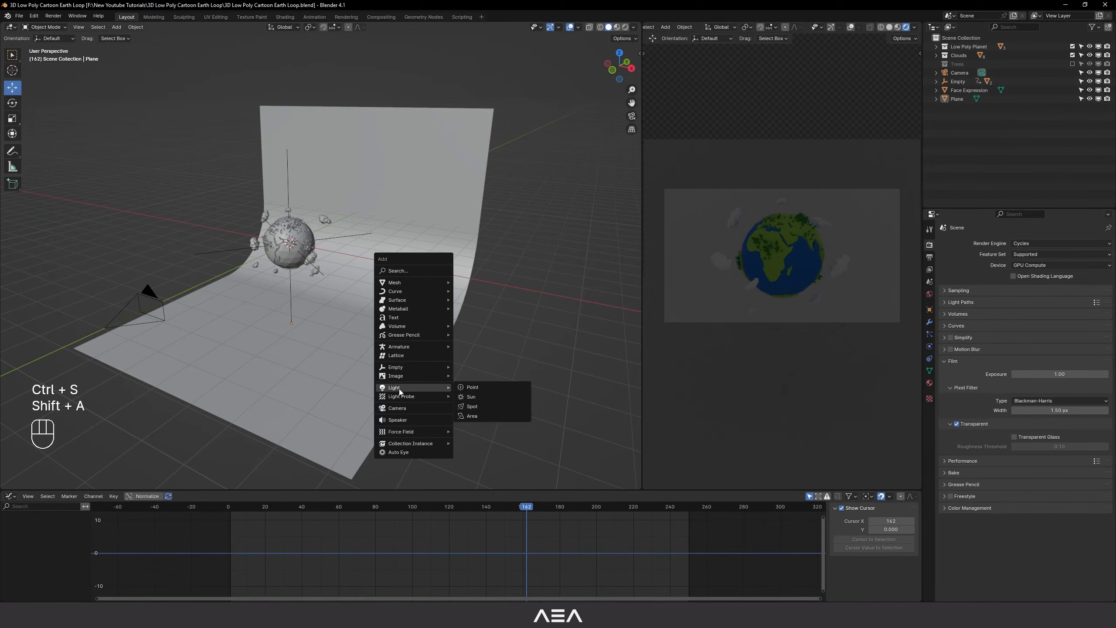
{"action": "left_click", "coordinate": [488, 396]}
{"action": "middle_click_drag", "start_coordinate": [284, 355], "coordinate": [328, 324]}
{"action": "key", "text": "g"}
{"action": "key", "text": "z"}
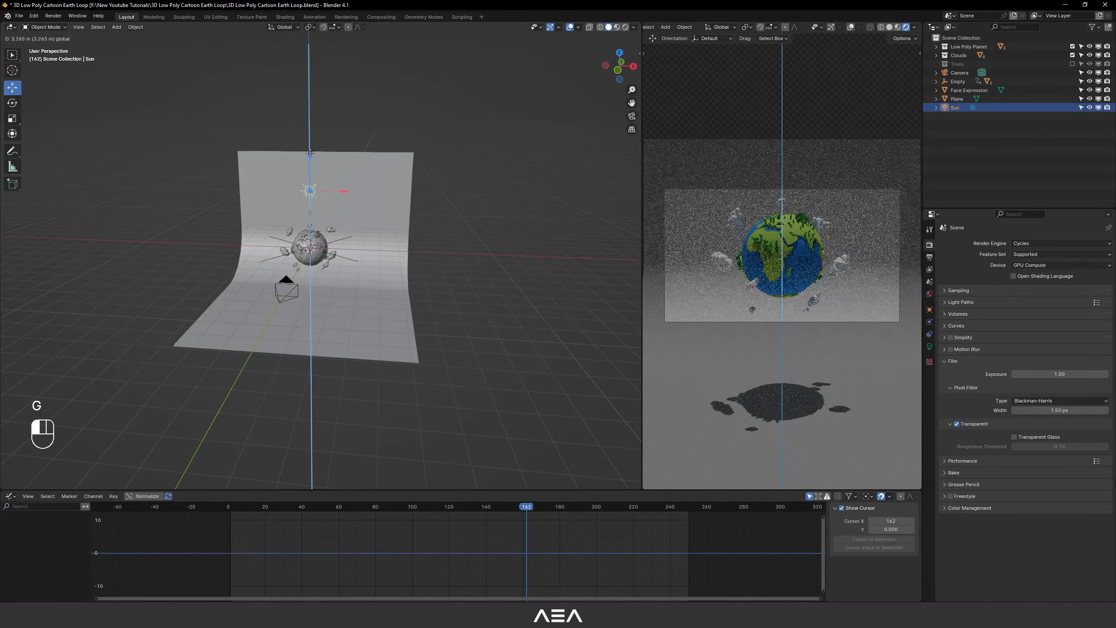
{"action": "left_click", "coordinate": [309, 90]}
{"action": "key", "text": "g"}
{"action": "key", "text": "x"}
{"action": "left_click", "coordinate": [221, 154]}
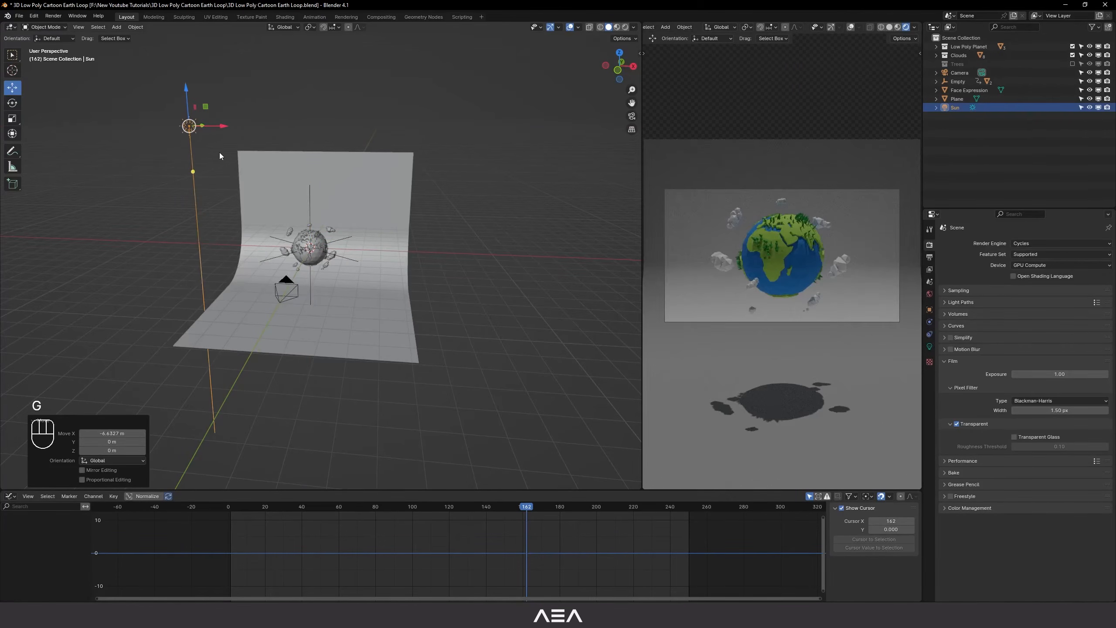
Step: Restrict the rendered preview to a render region around the camera frame
{"action": "middle_click_drag", "start_coordinate": [444, 334], "coordinate": [415, 400]}
{"action": "scroll", "coordinate": [325, 281], "scroll_direction": "down", "scroll_amount": 3}
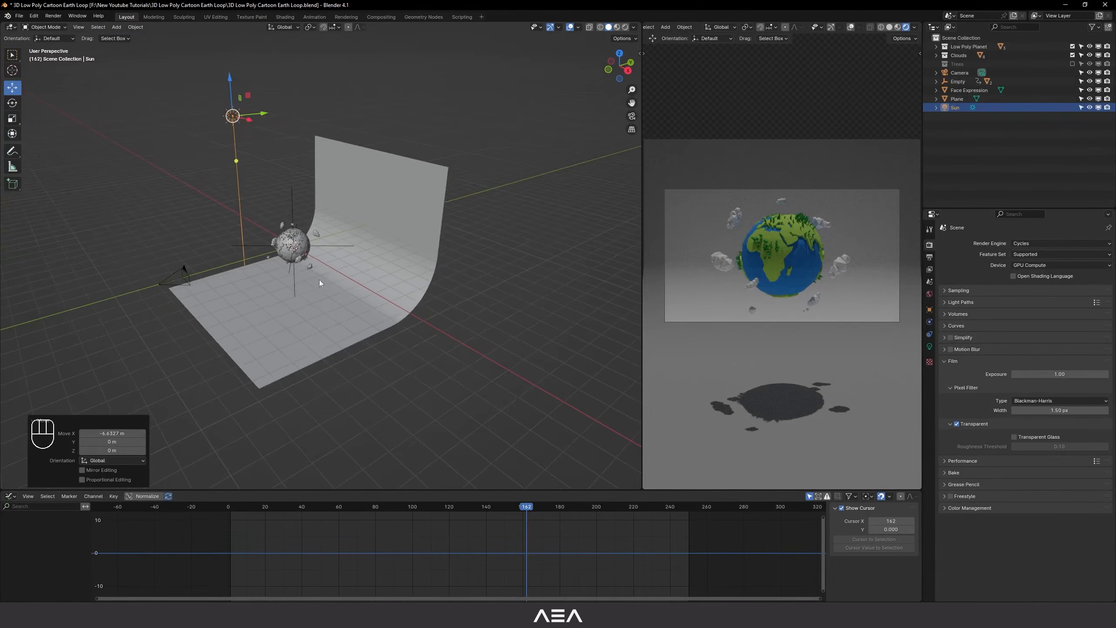
{"action": "middle_click_drag", "start_coordinate": [332, 265], "coordinate": [355, 272], "text": "shift"}
{"action": "scroll", "coordinate": [375, 291], "scroll_direction": "up", "scroll_amount": 3}
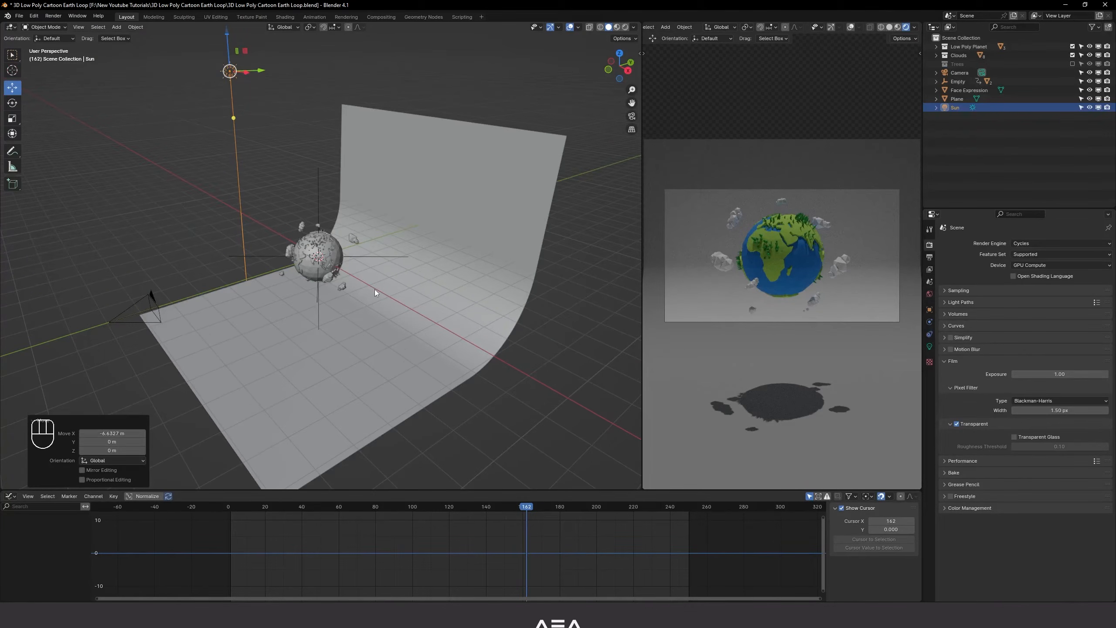
{"action": "key", "text": "ctrl"}
{"action": "key", "text": "ctrl+b"}
{"action": "left_click_drag", "start_coordinate": [652, 178], "coordinate": [915, 339]}
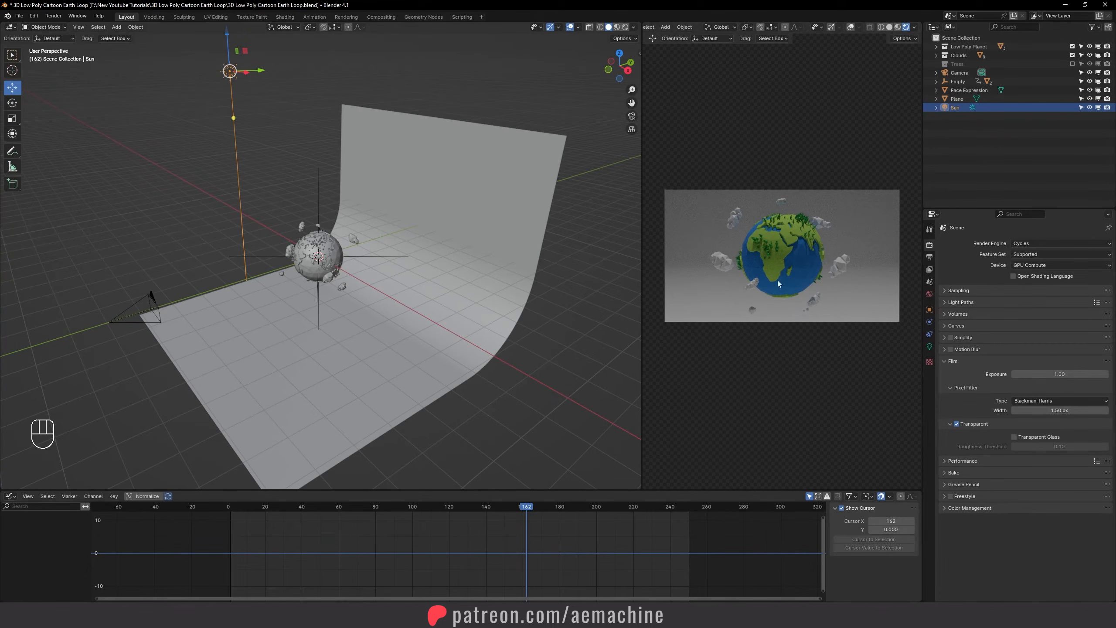
Step: Add an area light and, in front view, place it above and to the right of the planet
{"action": "scroll", "coordinate": [495, 330], "scroll_direction": "down", "scroll_amount": 3}
{"action": "middle_click_drag", "start_coordinate": [495, 329], "coordinate": [393, 375]}
{"action": "scroll", "coordinate": [455, 394], "scroll_direction": "up", "scroll_amount": 3}
{"action": "left_click", "coordinate": [455, 393]}
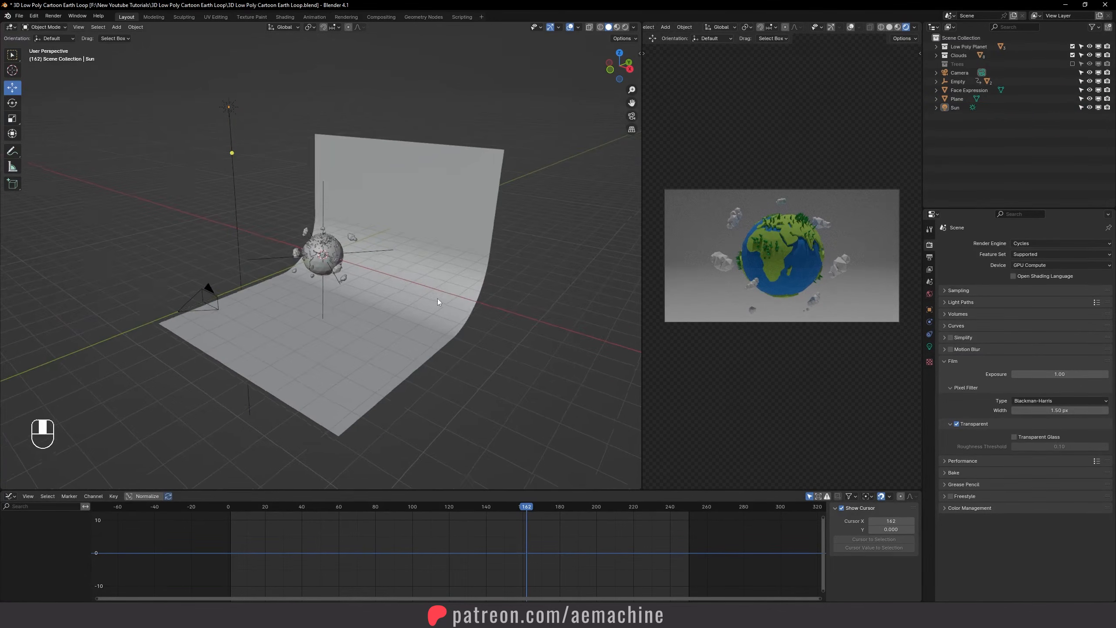
{"action": "middle_click_drag", "start_coordinate": [436, 299], "coordinate": [472, 304]}
{"action": "scroll", "coordinate": [473, 303], "scroll_direction": "up", "scroll_amount": 2}
{"action": "key", "text": "shift+a"}
{"action": "mouse_move", "coordinate": [470, 303]}
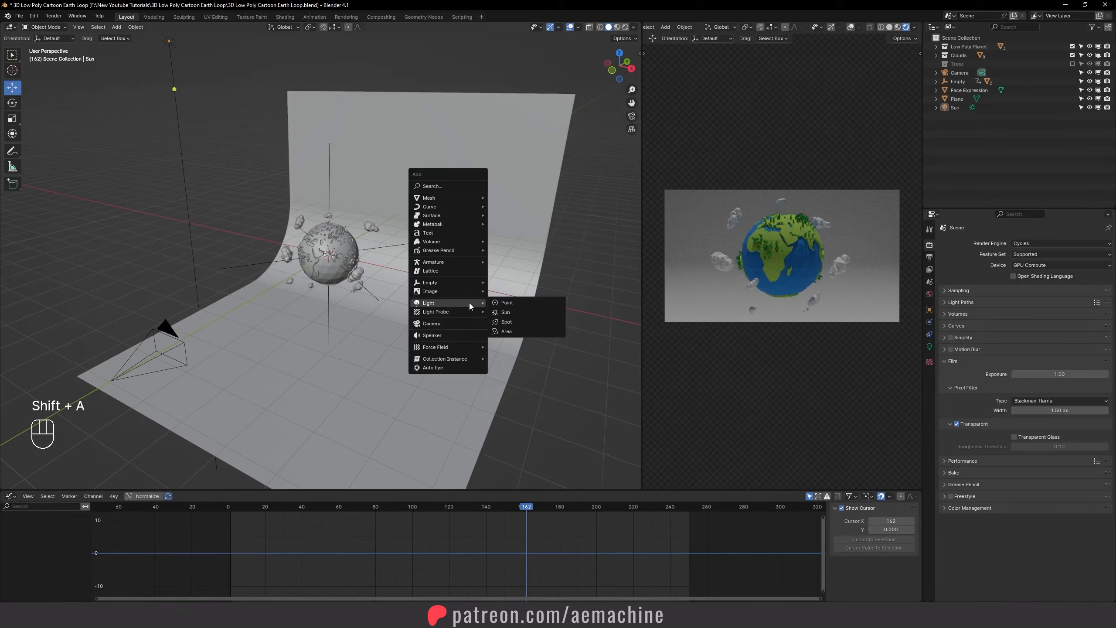
{"action": "left_click", "coordinate": [527, 331]}
{"action": "middle_click_drag", "start_coordinate": [527, 331], "coordinate": [389, 312]}
{"action": "key", "text": "grave"}
{"action": "key", "text": "g"}
{"action": "left_click_drag", "start_coordinate": [342, 244], "coordinate": [465, 260]}
Step: Rotate the area light in front and top views to aim at the planet, and place it diagonally behind the planet
{"action": "key", "text": "r"}
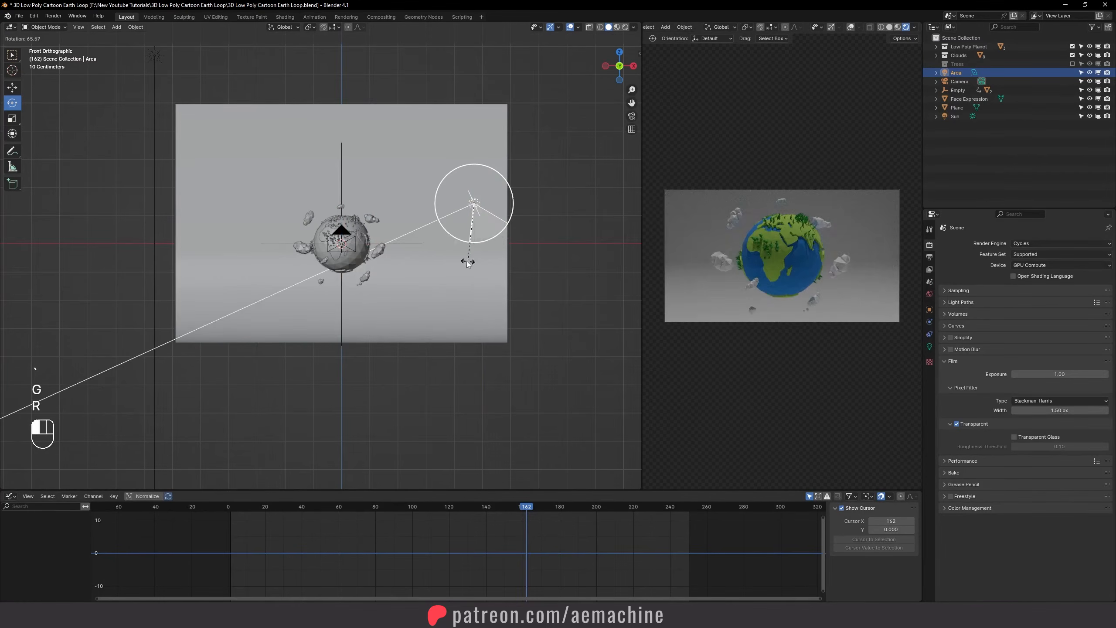
{"action": "middle_click_drag", "start_coordinate": [466, 262], "coordinate": [471, 327]}
{"action": "key", "text": "grave"}
{"action": "key", "text": "r"}
{"action": "left_click_drag", "start_coordinate": [490, 309], "coordinate": [447, 178]}
{"action": "key", "text": "g"}
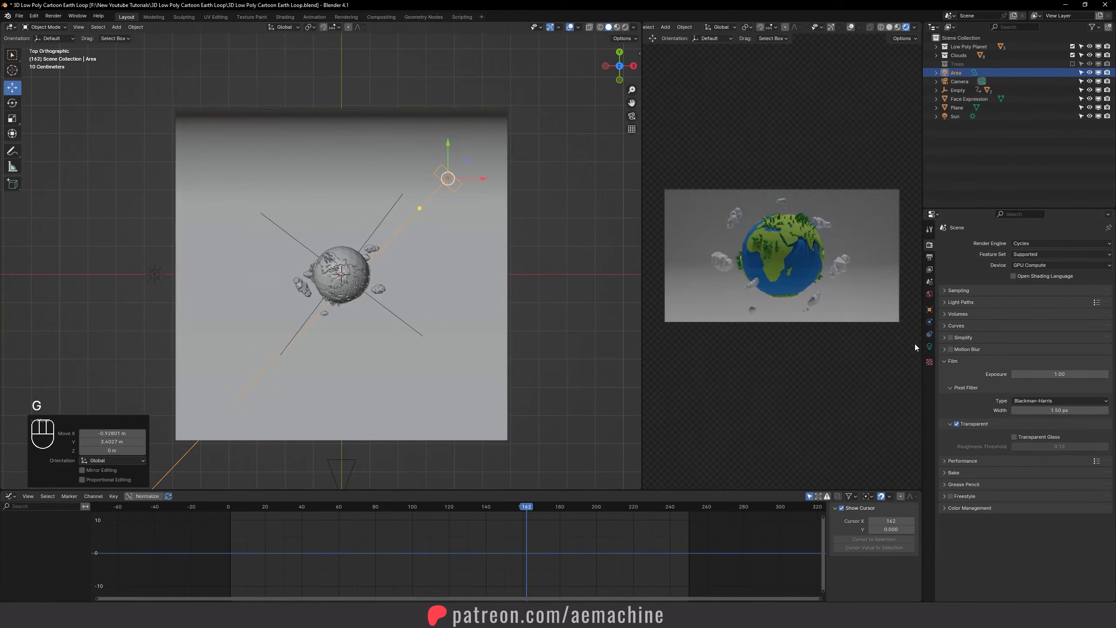
Step: Set the area light's power to 1000 W
{"action": "left_click", "coordinate": [930, 346]}
{"action": "left_click", "coordinate": [1053, 303]}
{"action": "type", "text": "1000"}
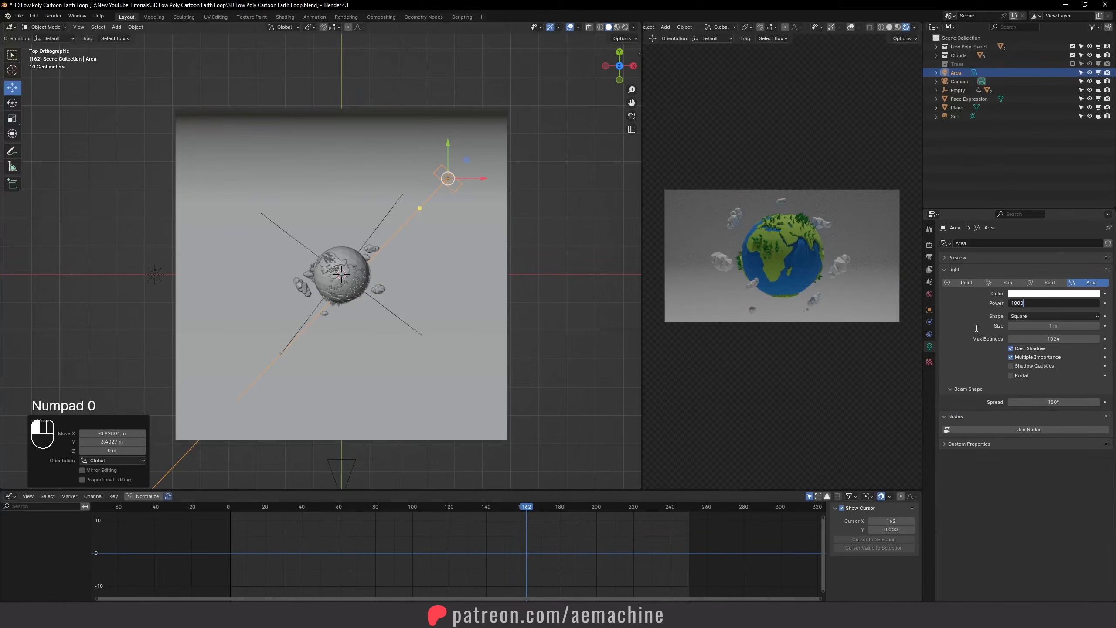
{"action": "key", "text": "Return"}
Step: Move the area light about 5.4 m farther along X and rotate it in top view to face the planet again
{"action": "middle_click_drag", "start_coordinate": [403, 284], "coordinate": [450, 195]}
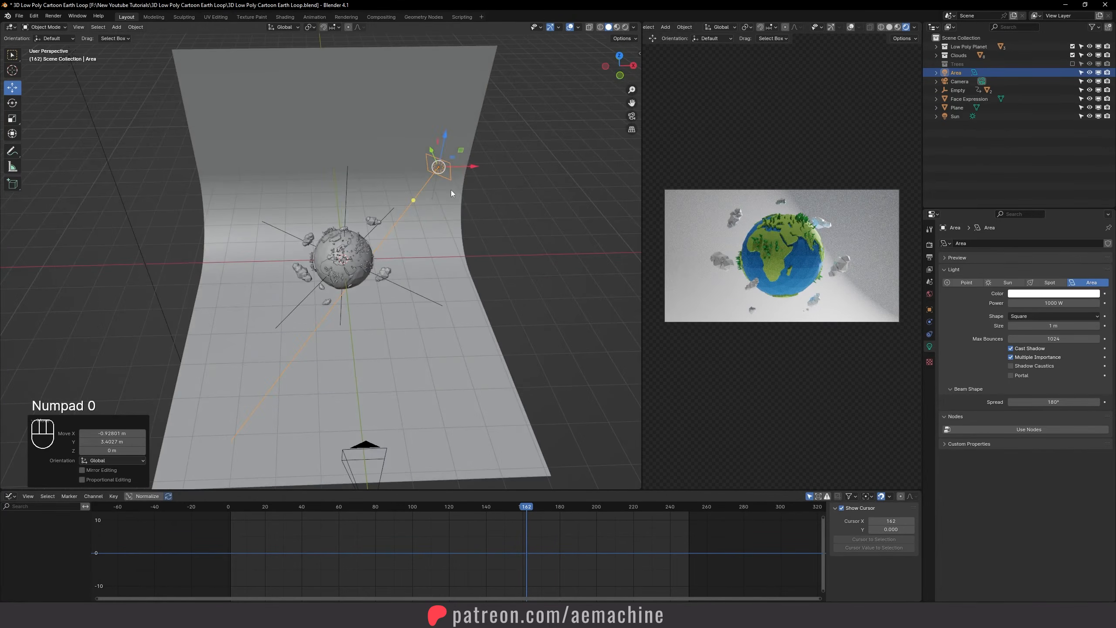
{"action": "key", "text": "g"}
{"action": "key", "text": "grave"}
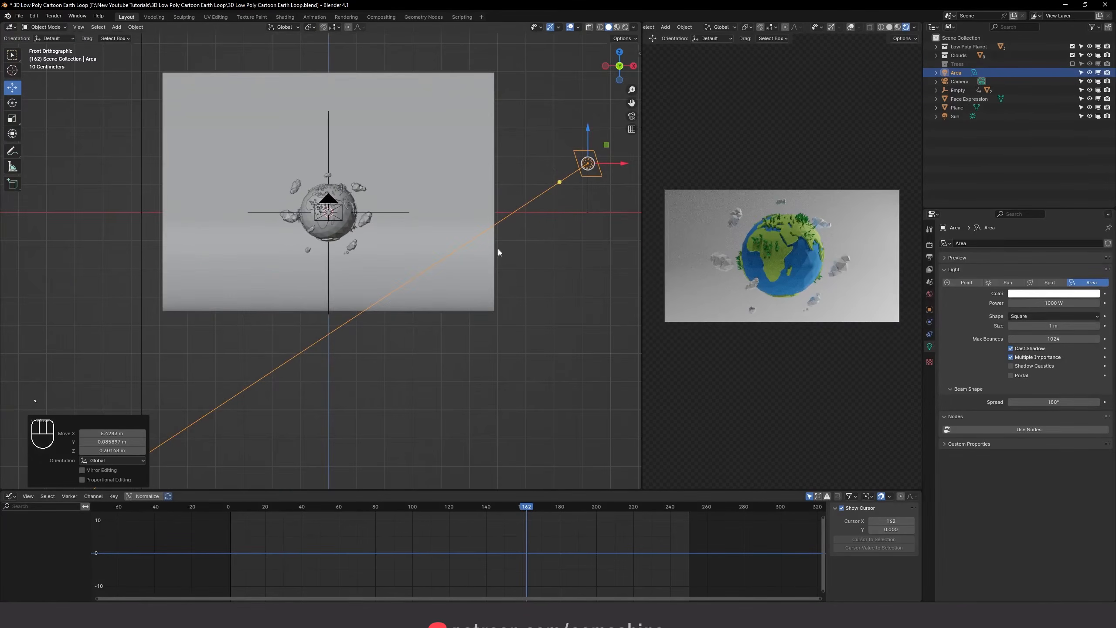
{"action": "middle_click_drag", "start_coordinate": [471, 257], "coordinate": [444, 326]}
{"action": "scroll", "coordinate": [445, 327], "scroll_direction": "down", "scroll_amount": 2}
{"action": "key", "text": "grave"}
{"action": "key", "text": "r"}
{"action": "left_click_drag", "start_coordinate": [511, 239], "coordinate": [528, 233]}
{"action": "key", "text": "g"}
Step: Duplicate the area light to the planet's opposite front-left side and rotate the copy to aim at the planet
{"action": "key", "text": "shift+d"}
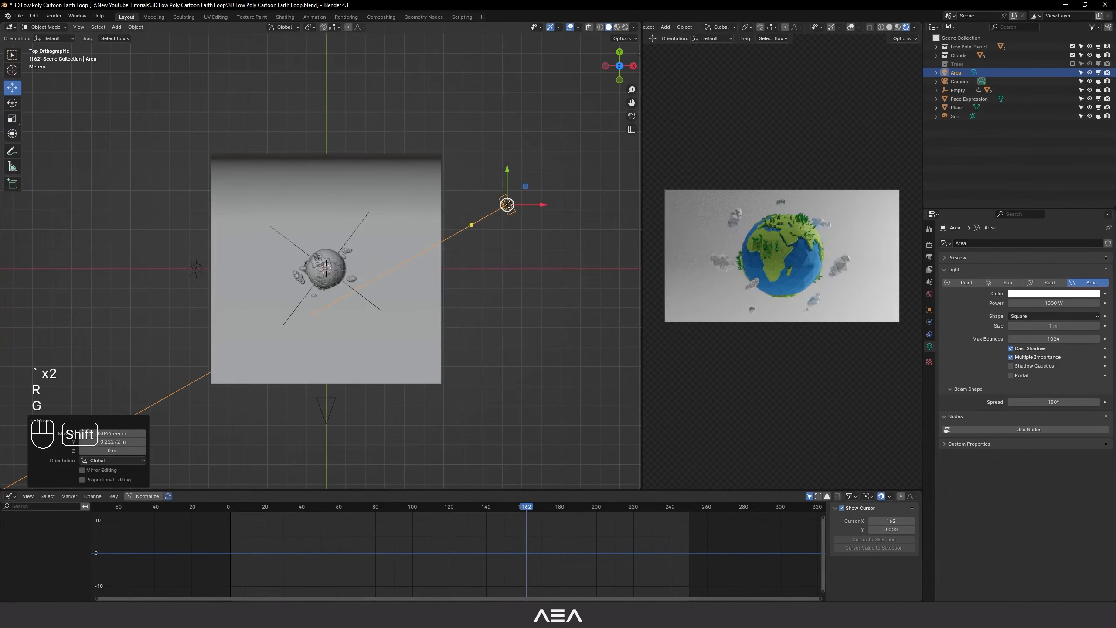
{"action": "left_click", "coordinate": [246, 353]}
{"action": "key", "text": "r"}
{"action": "left_click_drag", "start_coordinate": [261, 388], "coordinate": [266, 293]}
{"action": "key", "text": "g"}
{"action": "left_click_drag", "start_coordinate": [245, 354], "coordinate": [137, 391]}
{"action": "key", "text": "r"}
{"action": "left_click_drag", "start_coordinate": [174, 428], "coordinate": [226, 337]}
{"action": "key", "text": "g"}
{"action": "left_click_drag", "start_coordinate": [132, 393], "coordinate": [200, 393]}
Step: Set the duplicated area light's power to 200 W
{"action": "left_click", "coordinate": [1054, 303]}
{"action": "type", "text": "200"}
{"action": "key", "text": "Return"}
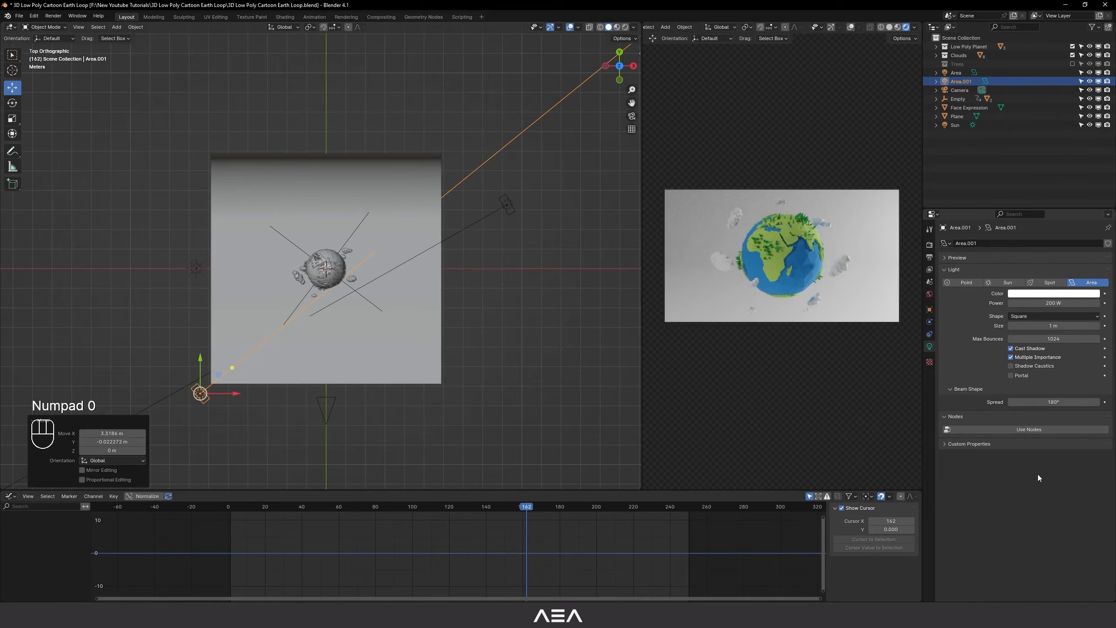
Step: Set the first area light's power to 500 W after trying 200 W
{"action": "left_click", "coordinate": [510, 206]}
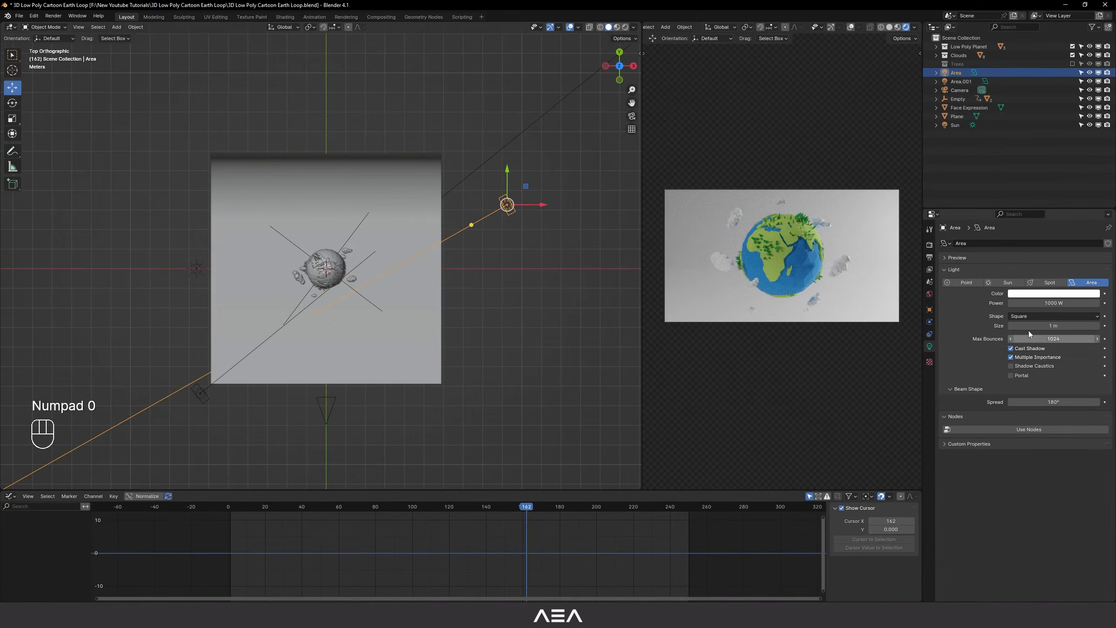
{"action": "left_click", "coordinate": [1057, 303]}
{"action": "type", "text": "200"}
{"action": "left_click", "coordinate": [1039, 454]}
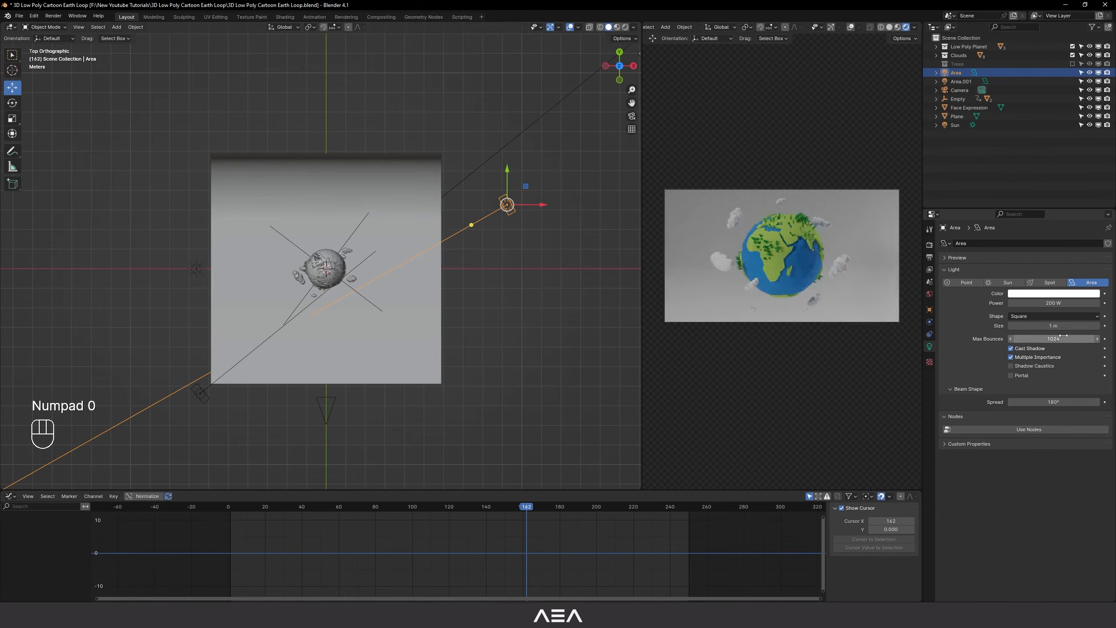
{"action": "left_click", "coordinate": [1058, 304]}
{"action": "type", "text": "500"}
{"action": "left_click", "coordinate": [1050, 461]}
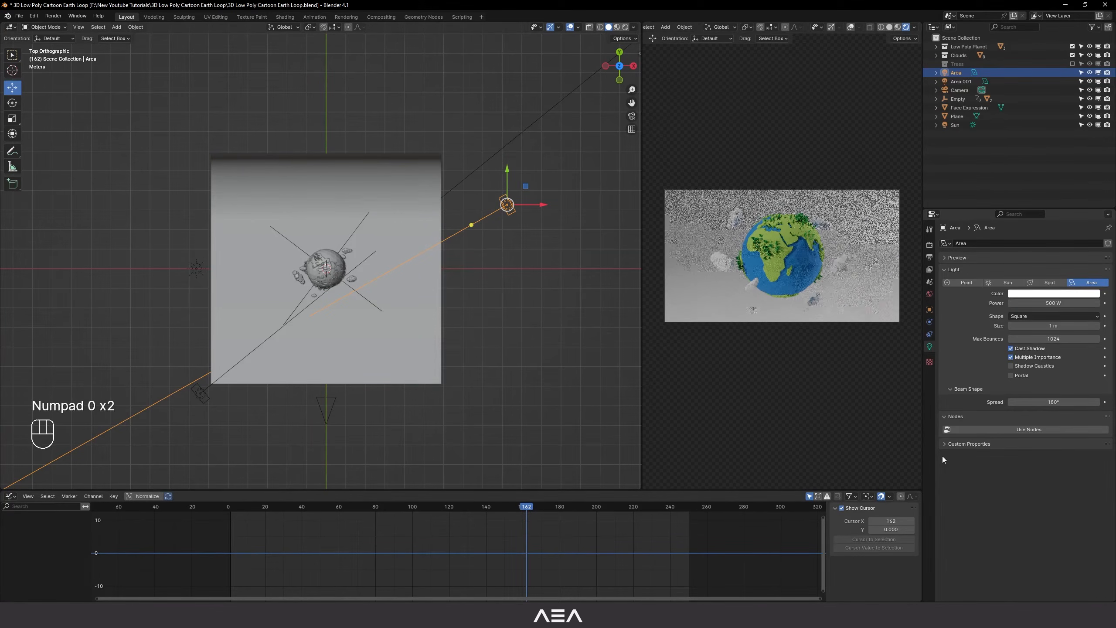
Step: Save the project, duplicate the 200 W area light, and rotate and move the copy to the planet's front-right side
{"action": "middle_click_drag", "start_coordinate": [535, 369], "coordinate": [525, 353], "text": "shift"}
{"action": "key", "text": "ctrl+s"}
{"action": "key", "text": "shift+d"}
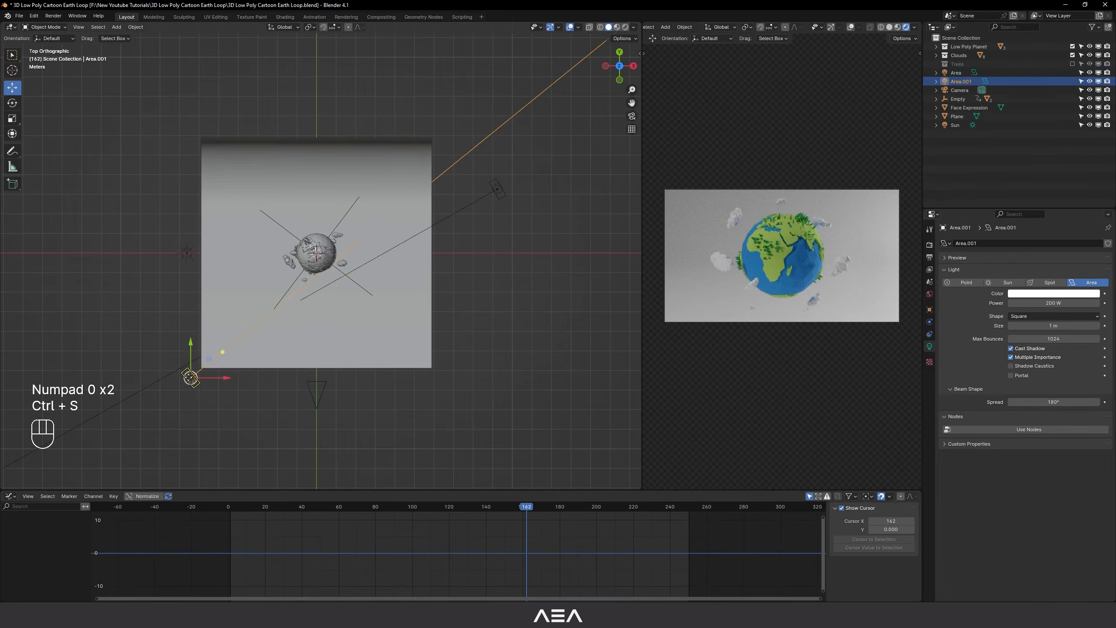
{"action": "left_click", "coordinate": [461, 434]}
{"action": "key", "text": "r"}
{"action": "left_click_drag", "start_coordinate": [448, 428], "coordinate": [478, 336]}
{"action": "key", "text": "g"}
{"action": "left_click_drag", "start_coordinate": [417, 398], "coordinate": [443, 341]}
{"action": "middle_click_drag", "start_coordinate": [442, 341], "coordinate": [430, 318]}
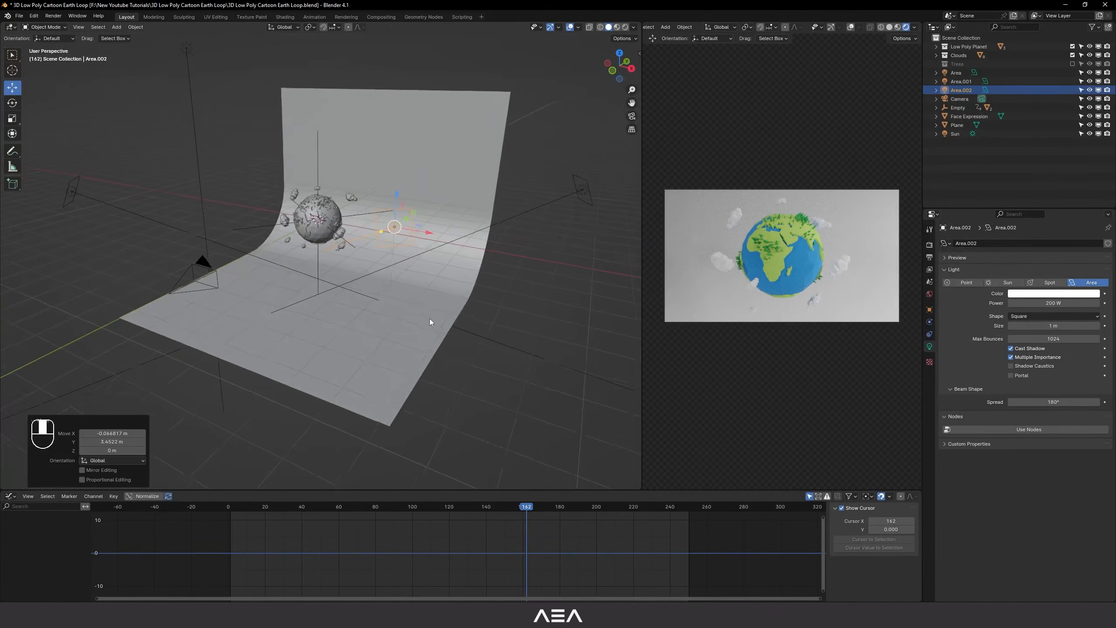
Step: Create a new material named Backdrop for the backdrop plane, previewing it rendered through the camera, and save the project
{"action": "left_click", "coordinate": [374, 160]}
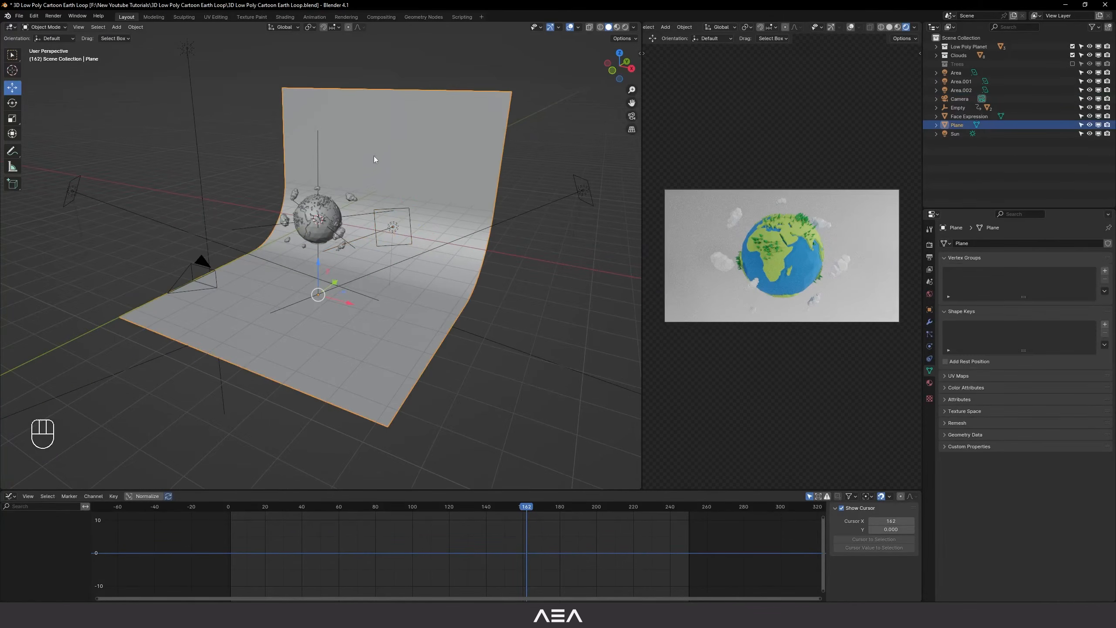
{"action": "left_click", "coordinate": [285, 17]}
{"action": "scroll", "coordinate": [617, 193], "scroll_direction": "down", "scroll_amount": 1}
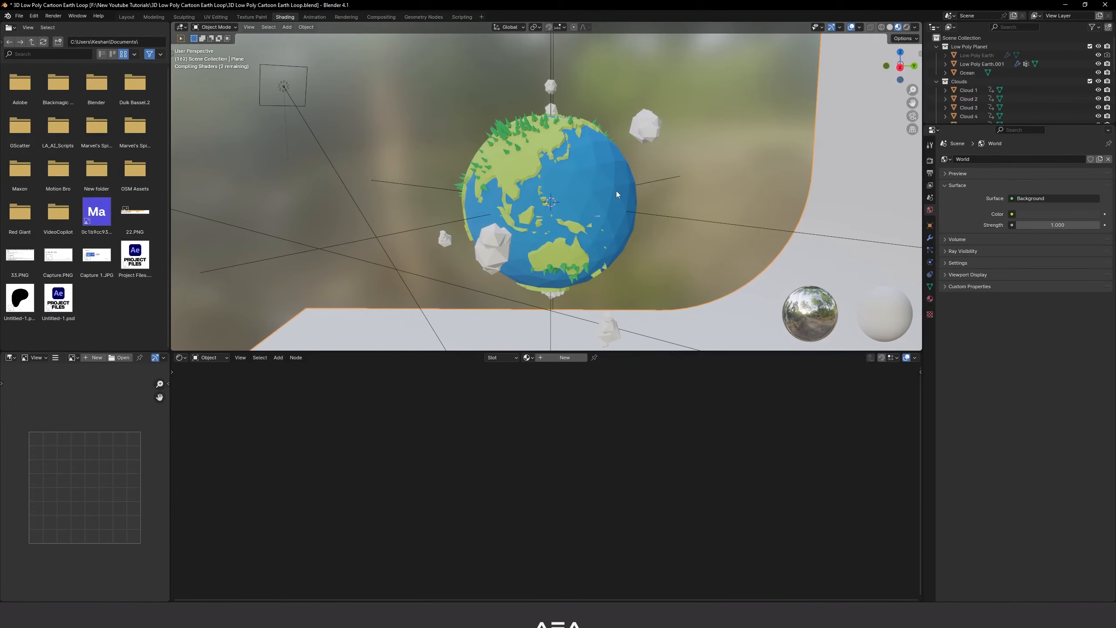
{"action": "key", "text": "KP_0"}
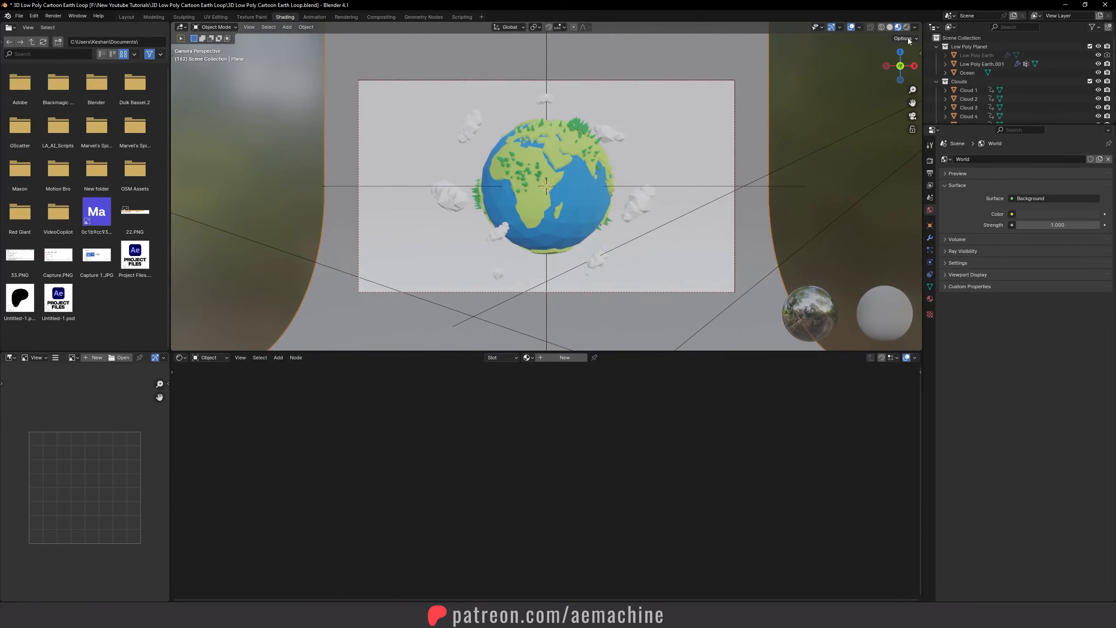
{"action": "left_click", "coordinate": [907, 27]}
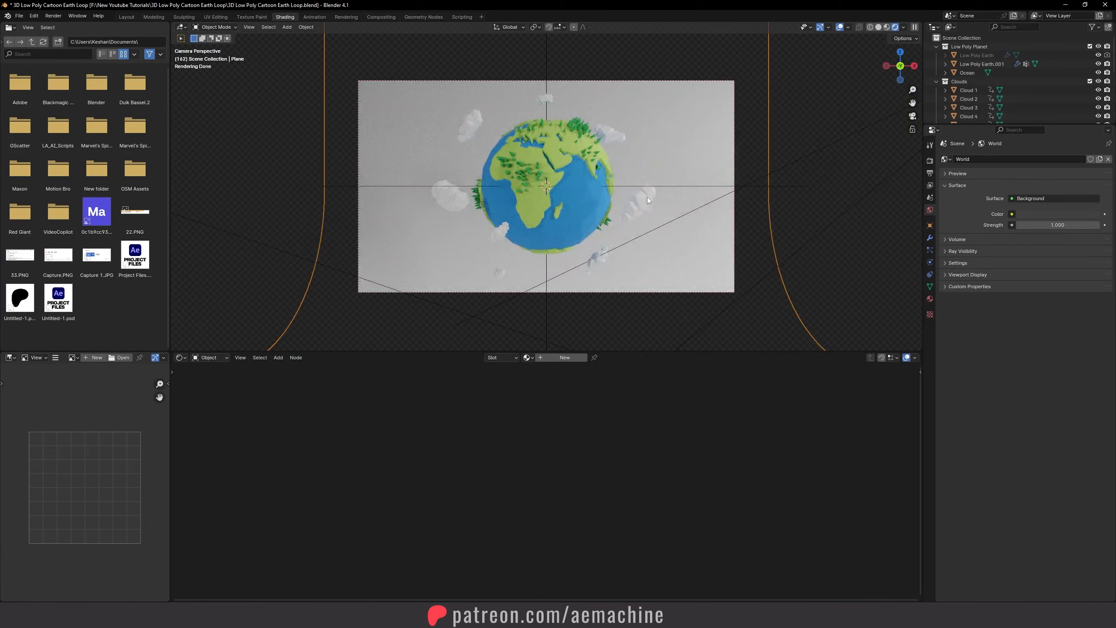
{"action": "left_click", "coordinate": [562, 357]}
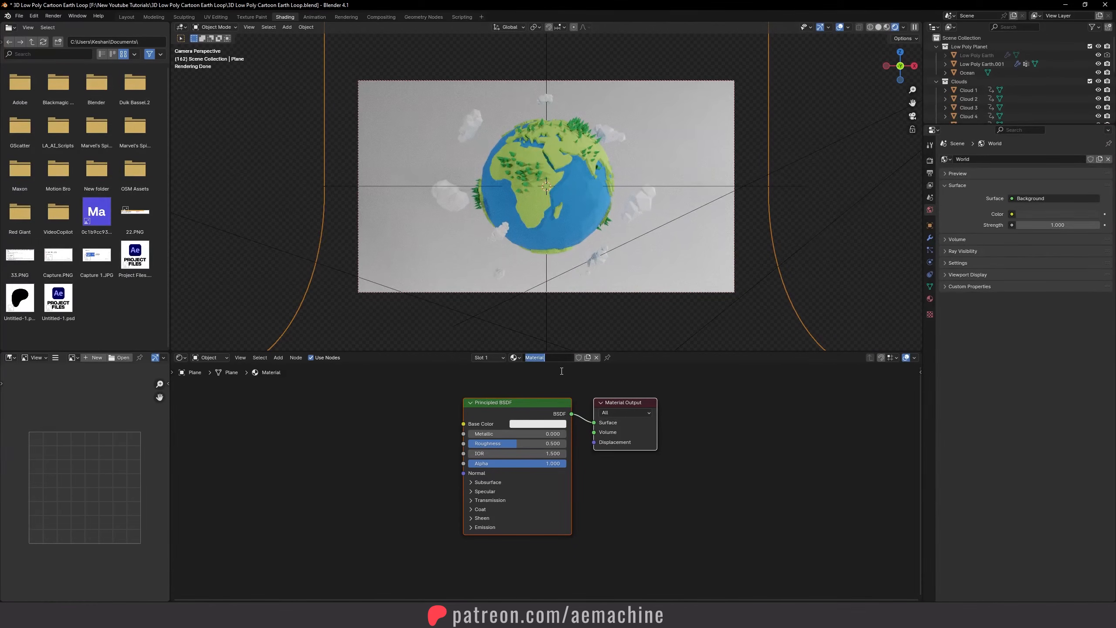
{"action": "key", "text": "ctrl+s"}
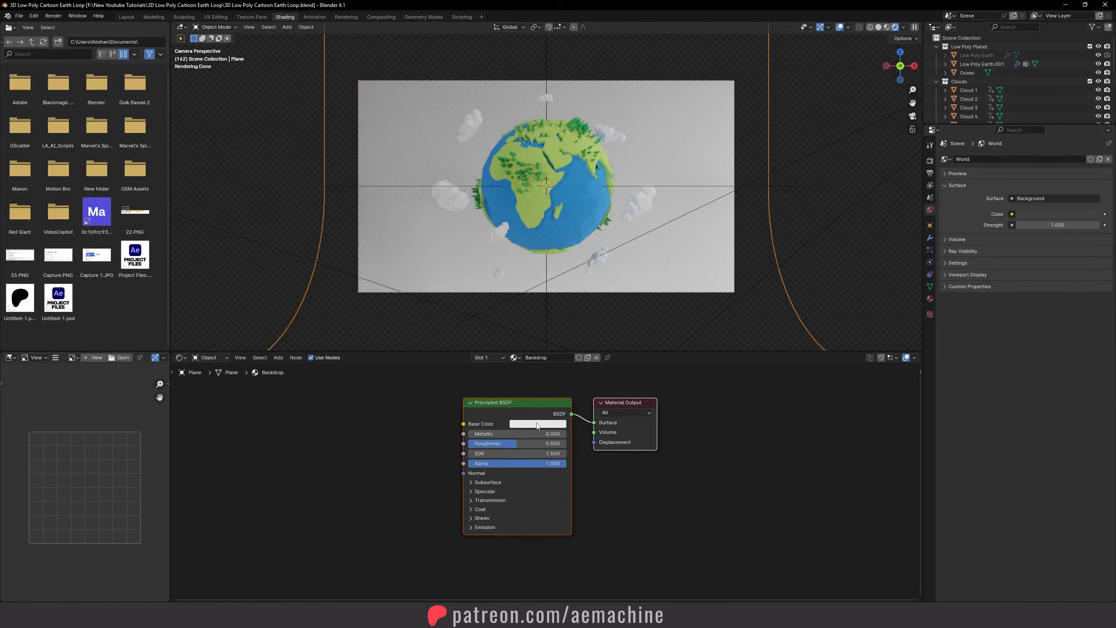
Step: Give the Backdrop material a light blue base color and set its roughness to 1
{"action": "left_click", "coordinate": [536, 423]}
{"action": "left_click_drag", "start_coordinate": [553, 323], "coordinate": [564, 303]}
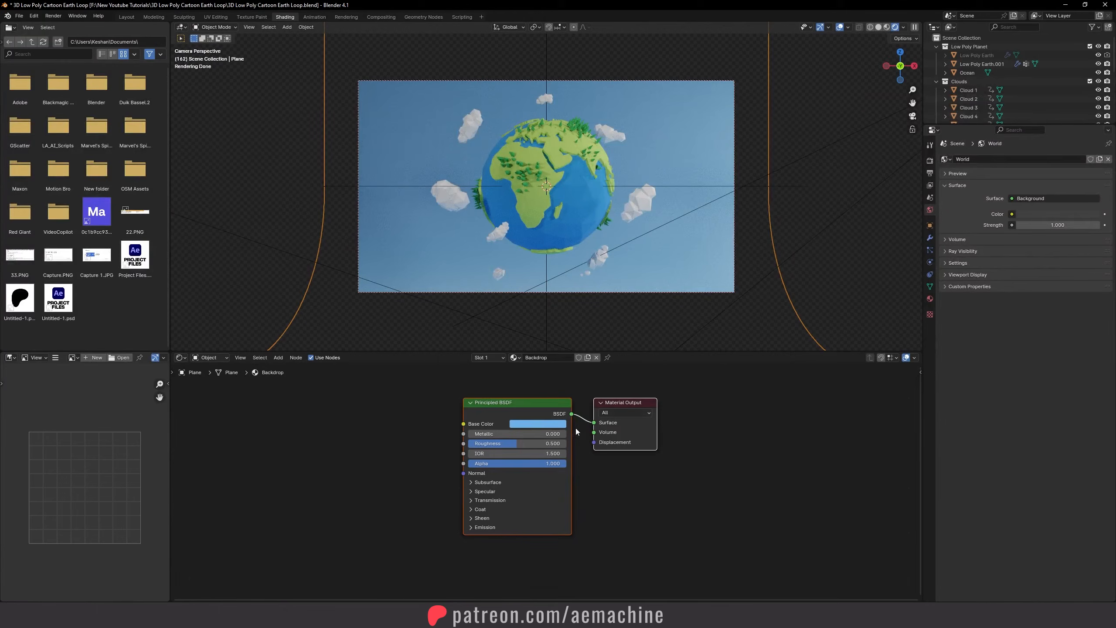
{"action": "left_click", "coordinate": [559, 423]}
{"action": "left_click_drag", "start_coordinate": [508, 443], "coordinate": [564, 444]}
{"action": "left_click", "coordinate": [665, 502]}
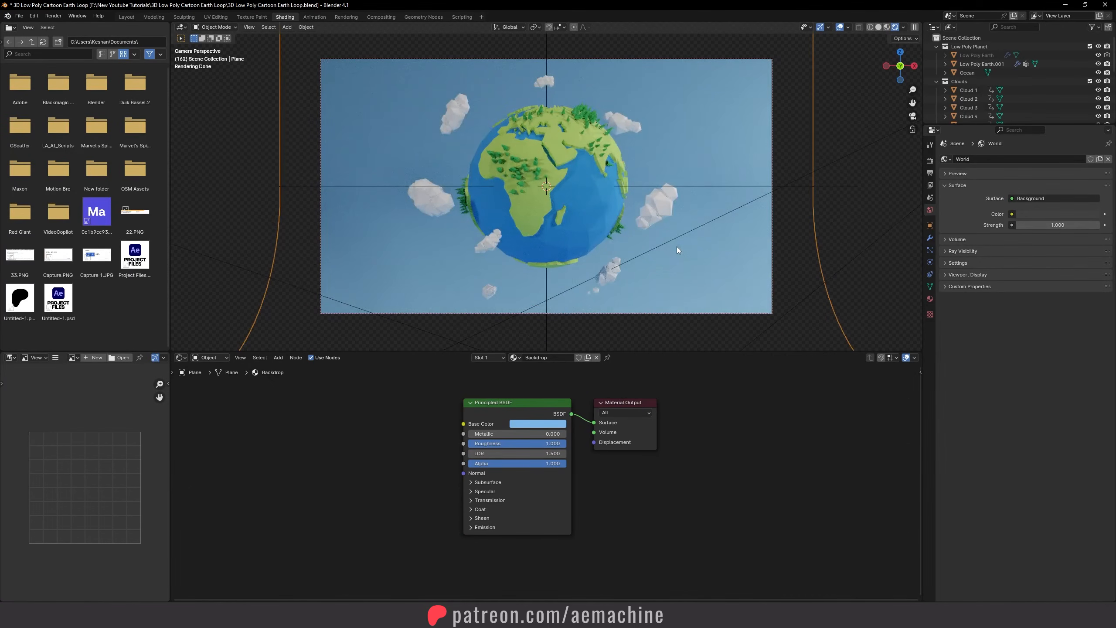
Step: Return to the layout workspace and toggle the sun light off and back on to compare the lighting
{"action": "left_click", "coordinate": [127, 16]}
{"action": "scroll", "coordinate": [431, 268], "scroll_direction": "down", "scroll_amount": 3}
{"action": "scroll", "coordinate": [431, 268], "scroll_direction": "up", "scroll_amount": 3}
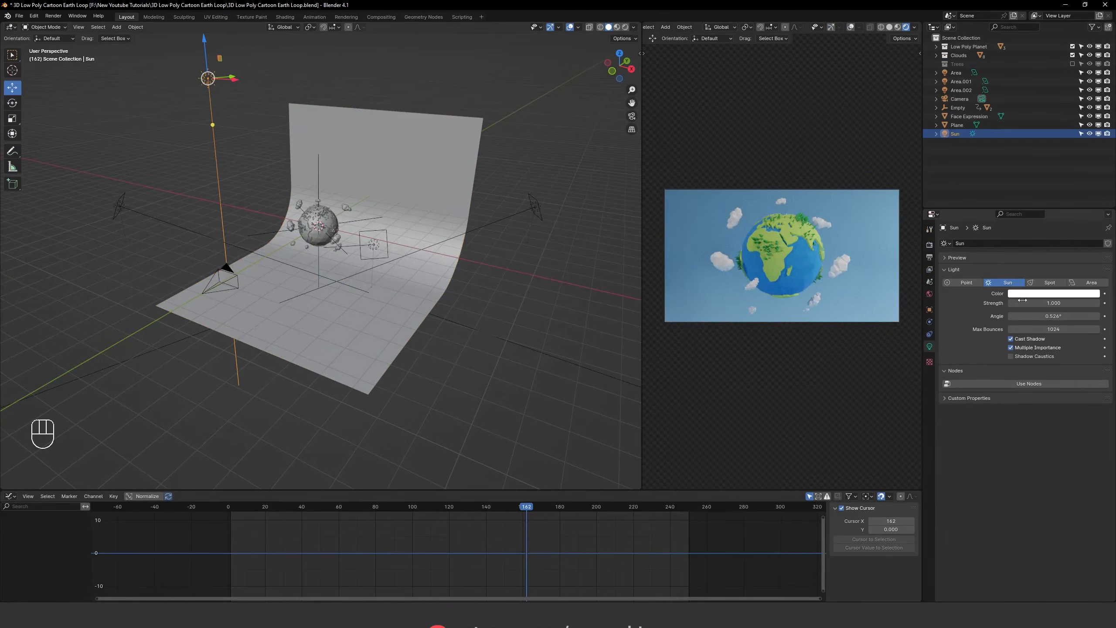
{"action": "left_click", "coordinate": [1099, 134]}
{"action": "left_click", "coordinate": [1099, 134]}
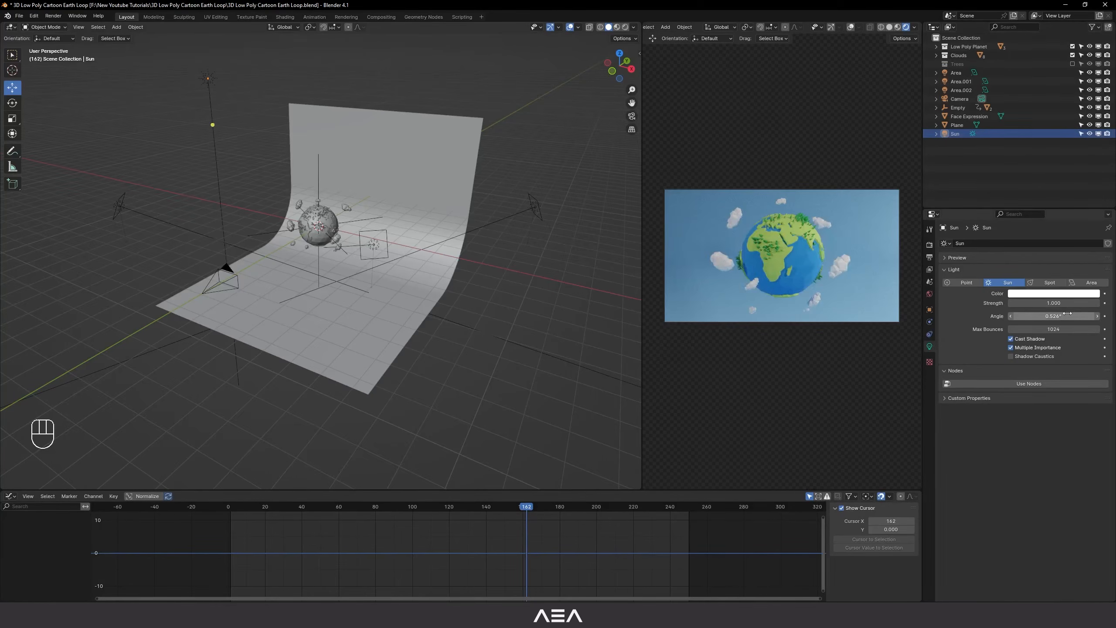
Step: Save the project with the current backdrop and lighting
{"action": "middle_click_drag", "start_coordinate": [537, 349], "coordinate": [422, 329]}
{"action": "scroll", "coordinate": [454, 323], "scroll_direction": "up", "scroll_amount": 2}
{"action": "scroll", "coordinate": [464, 343], "scroll_direction": "up", "scroll_amount": 1}
{"action": "key", "text": "ctrl+s"}
{"action": "scroll", "coordinate": [434, 326], "scroll_direction": "down", "scroll_amount": 1}
{"action": "scroll", "coordinate": [434, 325], "scroll_direction": "down", "scroll_amount": 1}
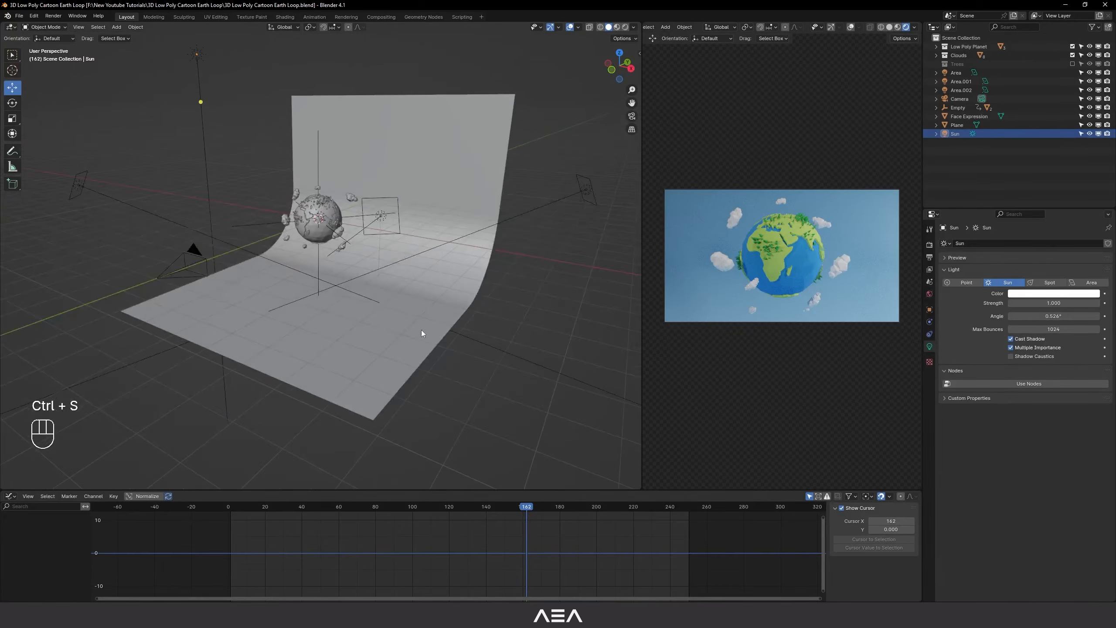
Step: Expand the scene's Color Management settings and compare the AgX view transform with Filmic, keeping Filmic
{"action": "left_click", "coordinate": [931, 245]}
{"action": "left_click", "coordinate": [956, 508]}
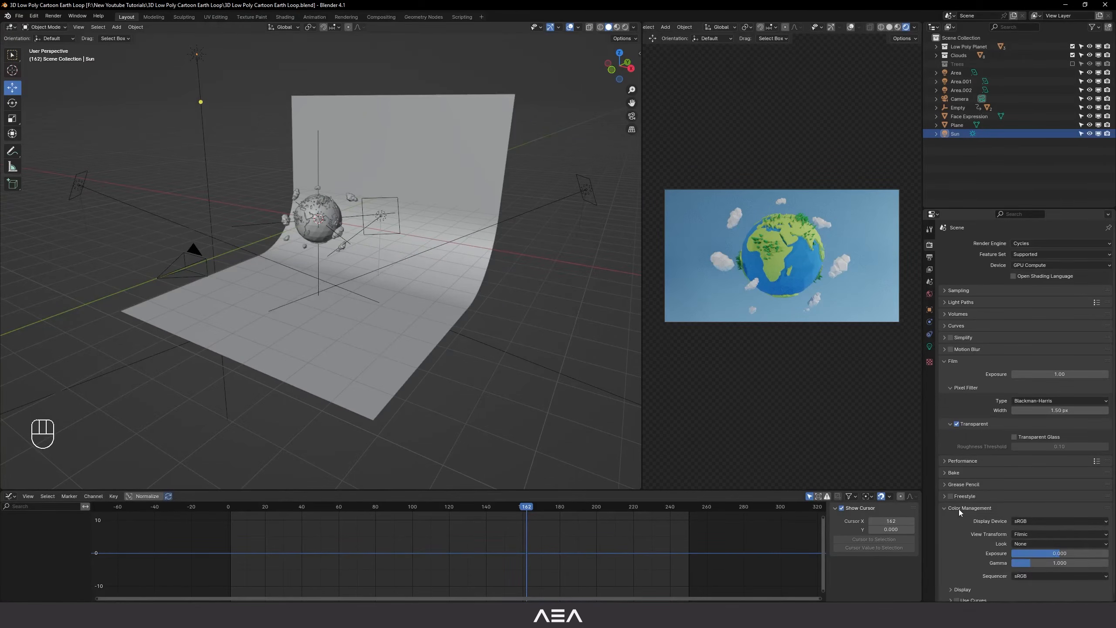
{"action": "scroll", "coordinate": [958, 510], "scroll_direction": "down", "scroll_amount": 1}
{"action": "left_click", "coordinate": [1033, 528]}
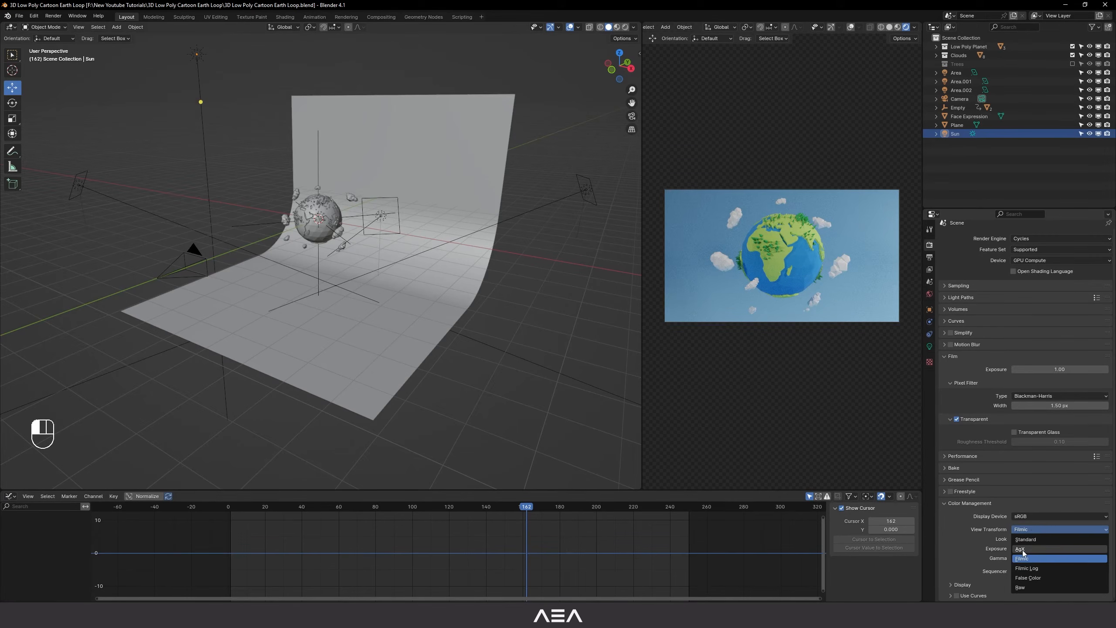
{"action": "left_click", "coordinate": [1022, 549]}
{"action": "left_click", "coordinate": [1028, 539]}
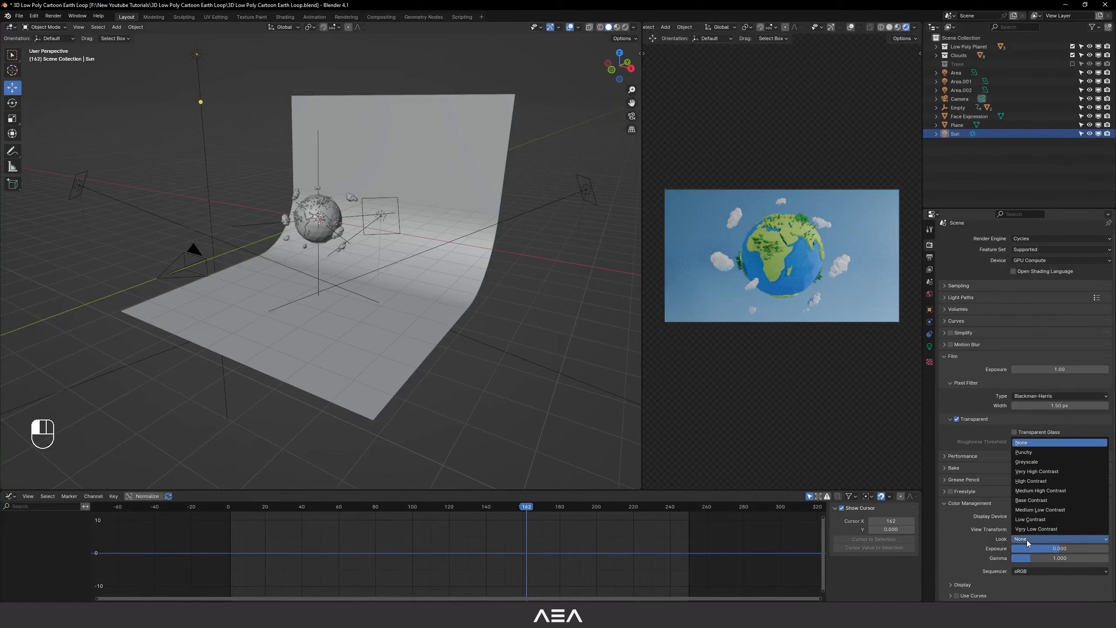
{"action": "left_click", "coordinate": [1019, 529]}
{"action": "left_click", "coordinate": [1024, 557]}
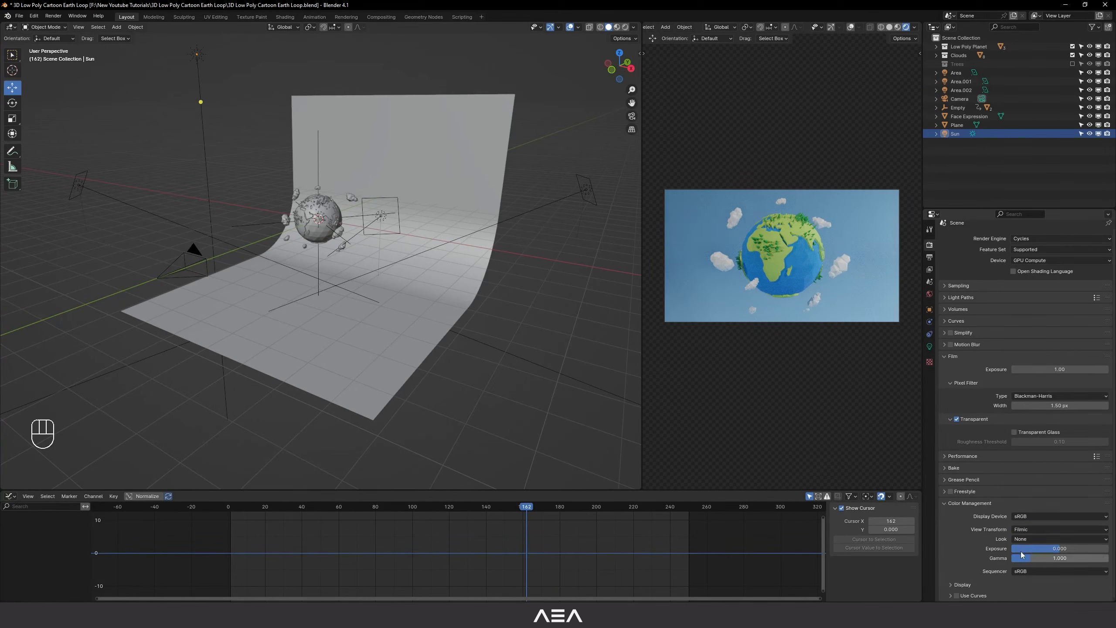
Step: Set the color management look to High Contrast with the Filmic view transform, after trying a milder contrast
{"action": "left_click", "coordinate": [1031, 538]}
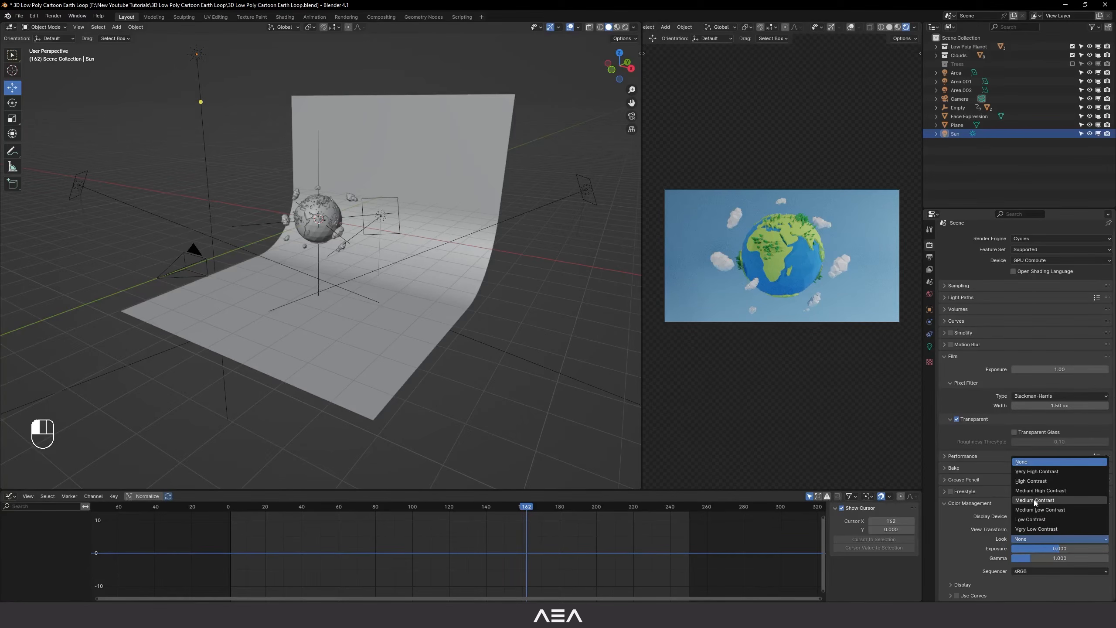
{"action": "left_click", "coordinate": [1035, 495]}
{"action": "left_click", "coordinate": [1031, 530]}
{"action": "left_click", "coordinate": [1024, 558]}
{"action": "left_click", "coordinate": [1025, 539]}
{"action": "left_click", "coordinate": [1043, 482]}
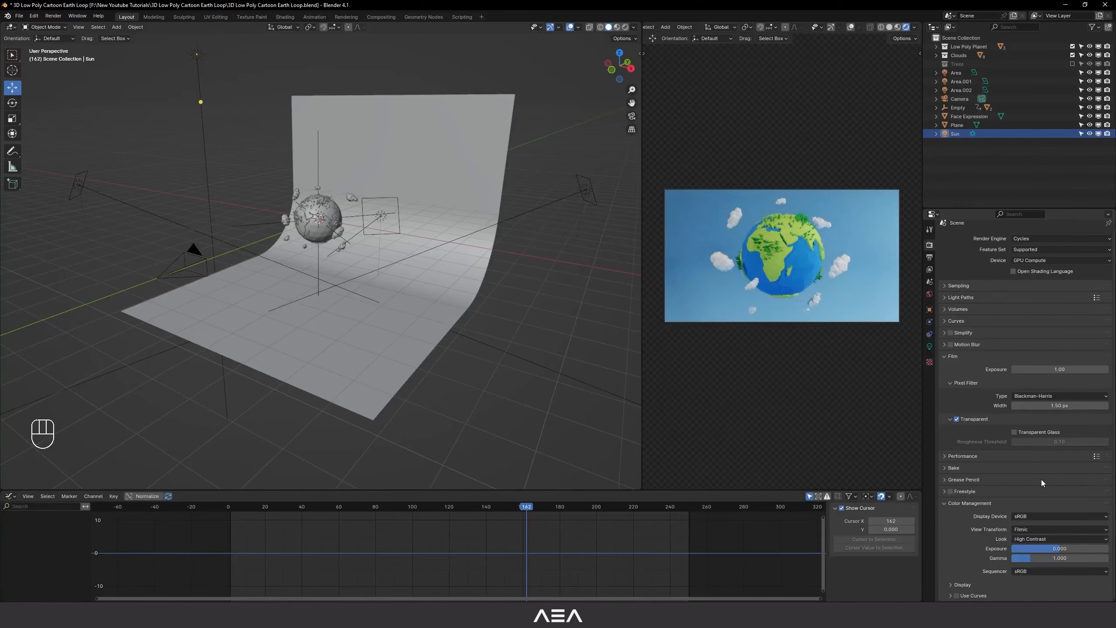
Step: Play the animation briefly to check the rotating planet under the new lighting and contrast
{"action": "middle_click_drag", "start_coordinate": [232, 302], "coordinate": [510, 348]}
{"action": "key", "text": "space"}
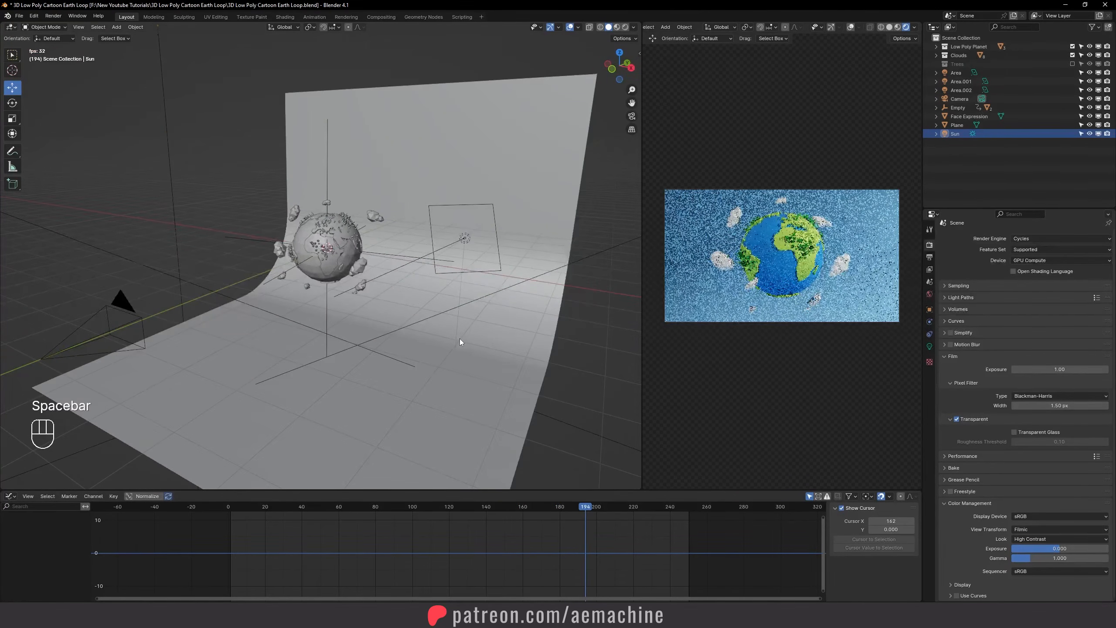
{"action": "key", "text": "space"}
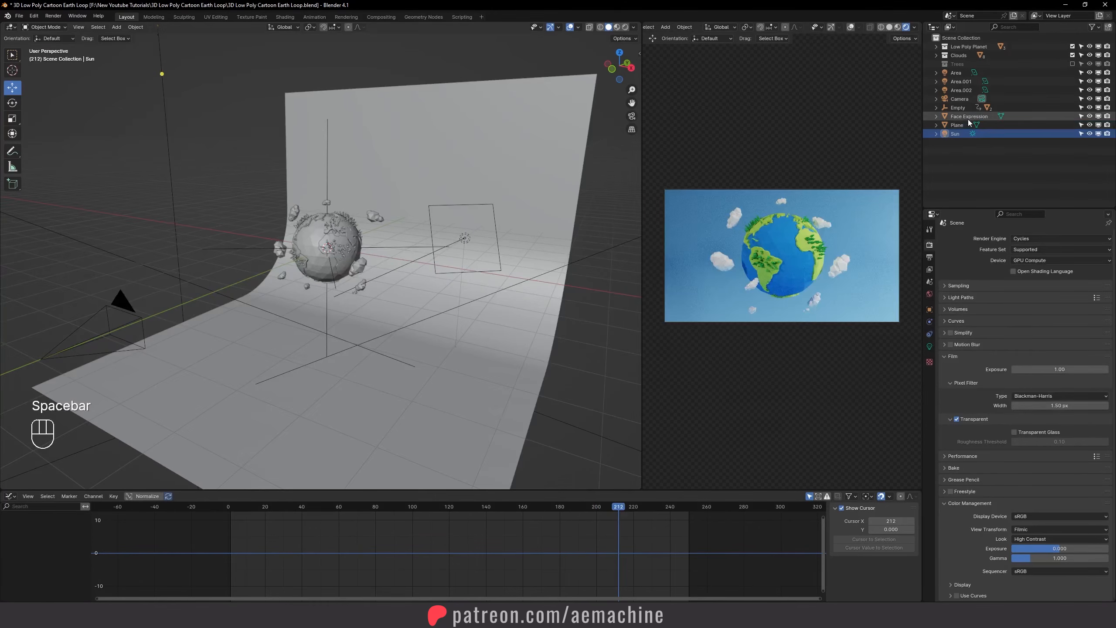
Step: Move the Face Expression plane out in front of the planet
{"action": "left_click", "coordinate": [975, 119]}
{"action": "middle_click_drag", "start_coordinate": [449, 268], "coordinate": [360, 263]}
{"action": "scroll", "coordinate": [364, 285], "scroll_direction": "up", "scroll_amount": 2}
{"action": "left_click_drag", "start_coordinate": [354, 245], "coordinate": [309, 209]}
Step: Try to rotate the Face Expression plane 90° in side view, and undo the rotation
{"action": "key", "text": "KP_3"}
{"action": "scroll", "coordinate": [352, 287], "scroll_direction": "up", "scroll_amount": 4}
{"action": "key", "text": "r"}
{"action": "middle_click_drag", "start_coordinate": [310, 210], "coordinate": [411, 275]}
{"action": "scroll", "coordinate": [411, 276], "scroll_direction": "up", "scroll_amount": 2}
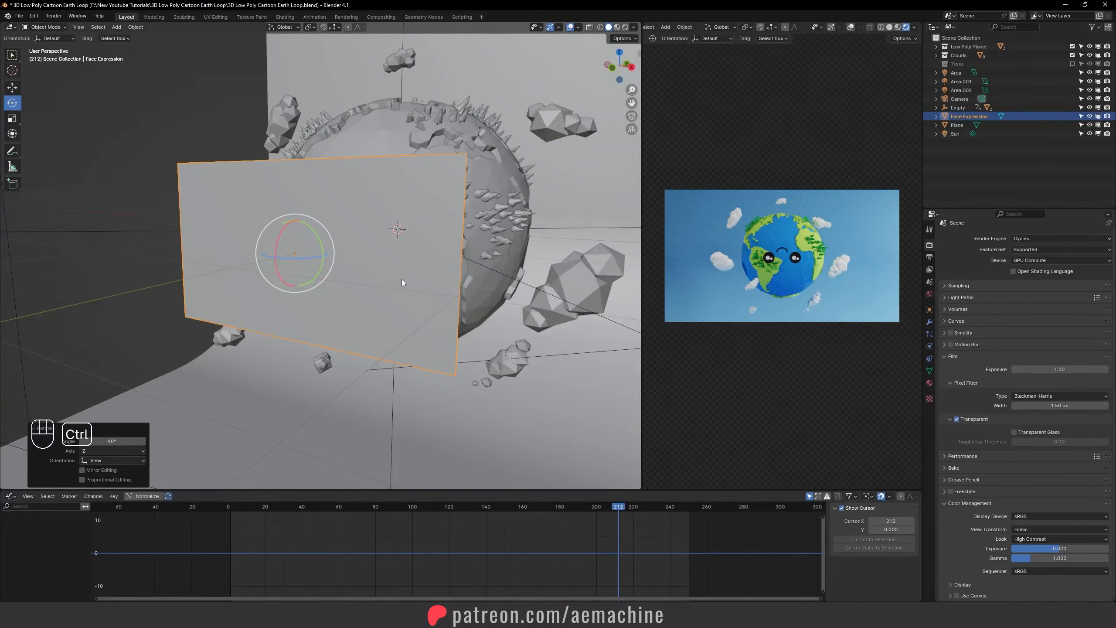
{"action": "key", "text": "ctrl+z"}
Step: Rotate the Face Expression plane so the smiling face stands upright toward the camera, and nudge it about -0.02 m along Y
{"action": "left_click_drag", "start_coordinate": [257, 271], "coordinate": [281, 211], "text": "ctrl"}
{"action": "middle_click_drag", "start_coordinate": [288, 232], "coordinate": [278, 269]}
{"action": "key", "text": "g"}
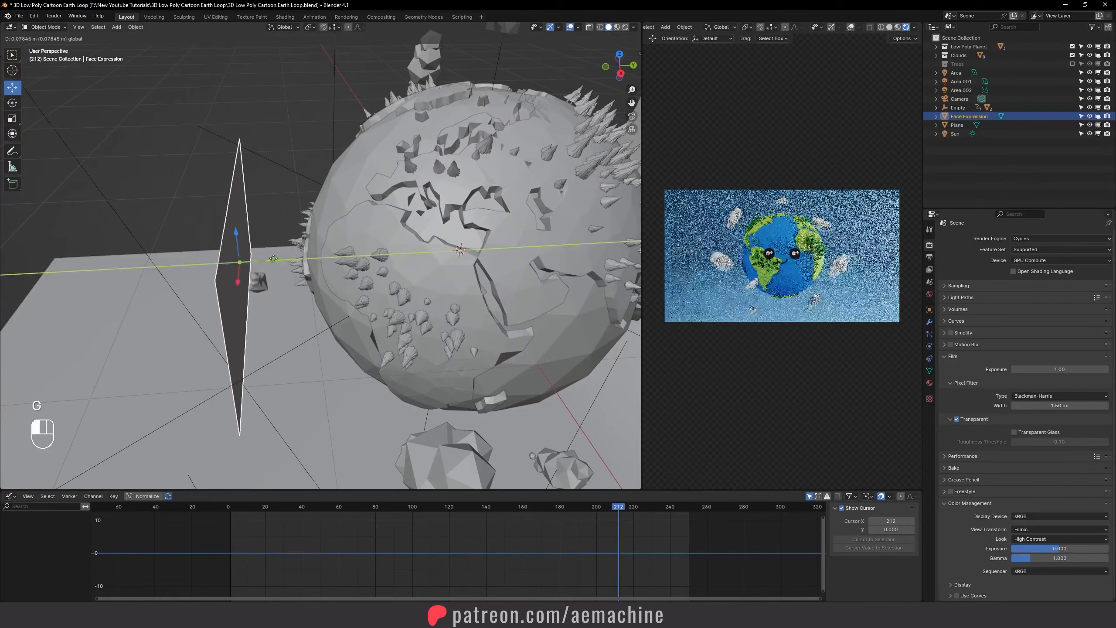
{"action": "left_click_drag", "start_coordinate": [257, 260], "coordinate": [258, 261]}
{"action": "scroll", "coordinate": [403, 243], "scroll_direction": "down", "scroll_amount": 5}
{"action": "middle_click_drag", "start_coordinate": [326, 257], "coordinate": [444, 293]}
{"action": "scroll", "coordinate": [366, 279], "scroll_direction": "down", "scroll_amount": 2}
{"action": "scroll", "coordinate": [392, 299], "scroll_direction": "down", "scroll_amount": 3}
{"action": "scroll", "coordinate": [383, 300], "scroll_direction": "down", "scroll_amount": 3}
{"action": "scroll", "coordinate": [389, 305], "scroll_direction": "up", "scroll_amount": 2}
{"action": "scroll", "coordinate": [393, 292], "scroll_direction": "up", "scroll_amount": 1}
{"action": "middle_click_drag", "start_coordinate": [378, 309], "coordinate": [295, 427]}
{"action": "scroll", "coordinate": [422, 312], "scroll_direction": "up", "scroll_amount": 3}
{"action": "scroll", "coordinate": [383, 307], "scroll_direction": "down", "scroll_amount": 3}
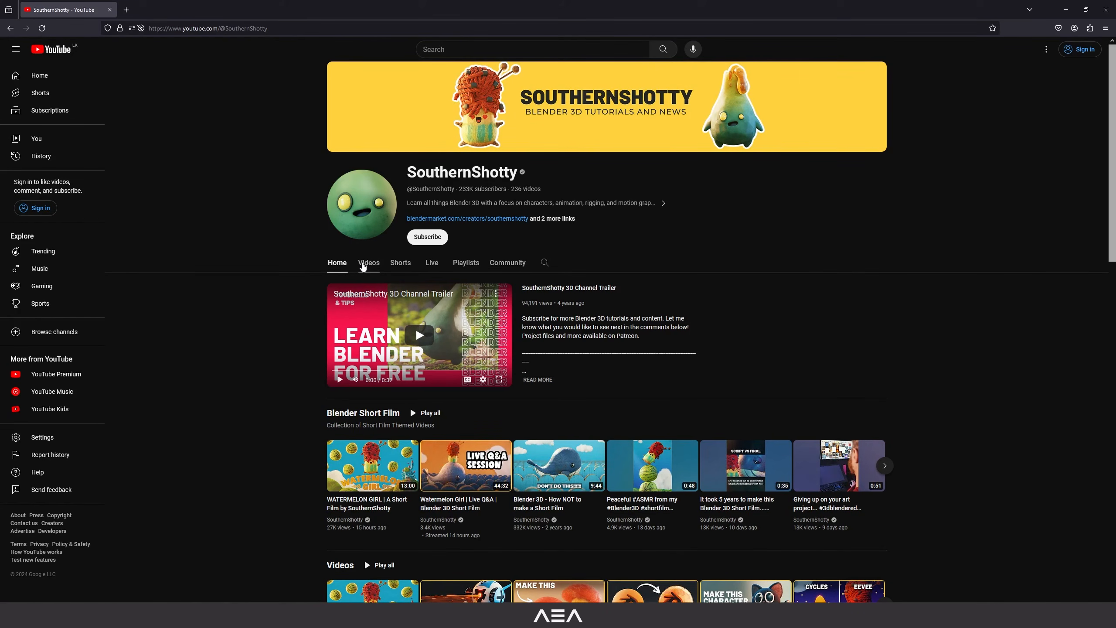
Step: Switch to the browser and look through the videos on the SouthernShotty YouTube channel
{"action": "left_click", "coordinate": [363, 265]}
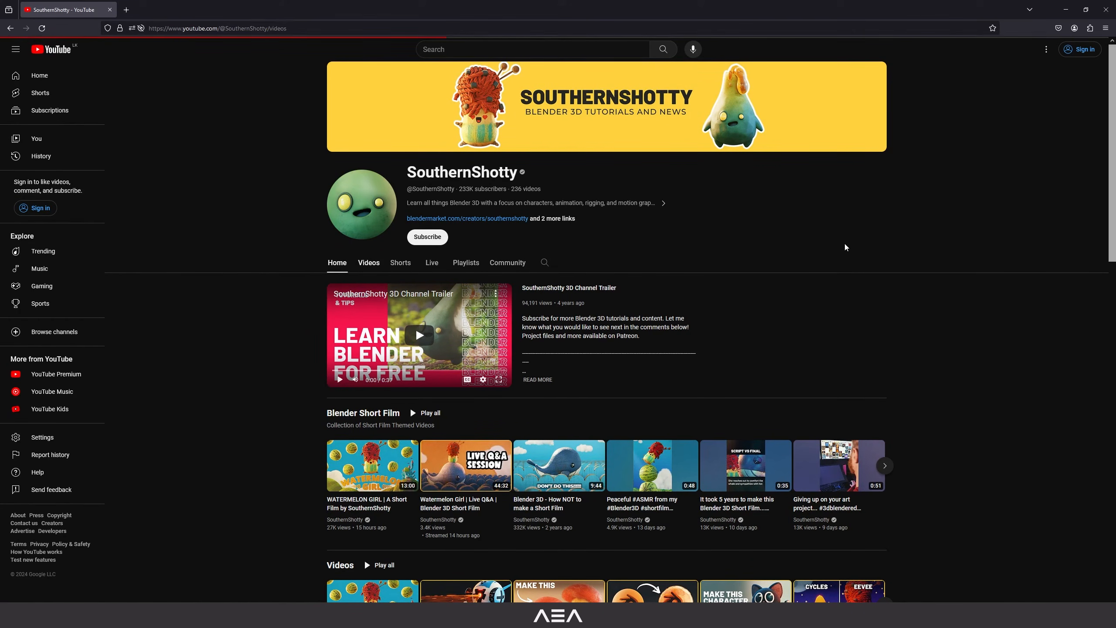
{"action": "mouse_move", "coordinate": [1112, 211]}
{"action": "left_mouse_down"}
{"action": "mouse_move", "coordinate": [1072, 197]}
{"action": "mouse_move", "coordinate": [1103, 384]}
{"action": "mouse_move", "coordinate": [1094, 211]}
{"action": "left_mouse_up"}
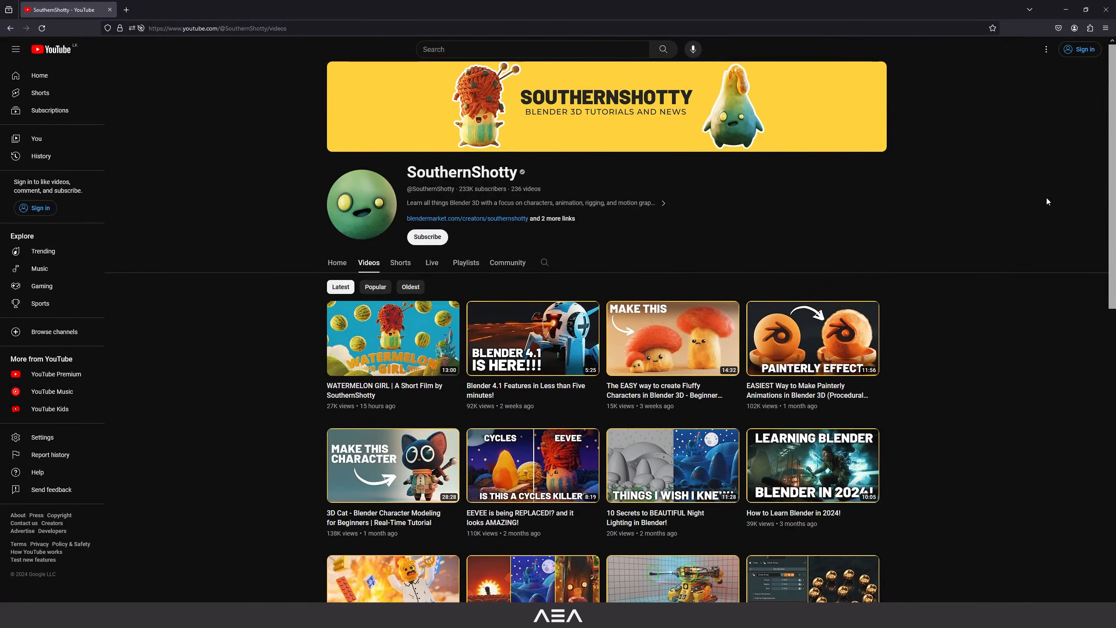
{"action": "scroll", "coordinate": [1021, 213], "scroll_direction": "down", "scroll_amount": 9}
{"action": "scroll", "coordinate": [1013, 141], "scroll_direction": "up", "scroll_amount": 9}
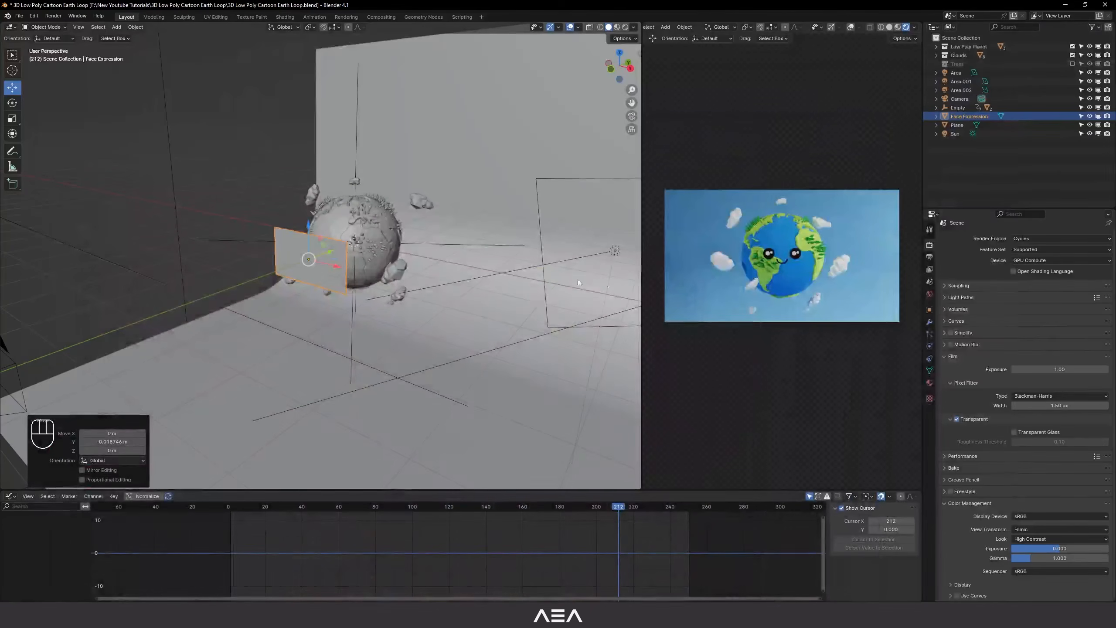
Step: Switch back to Blender and play the animation to examine the planet's face in the rendered camera view
{"action": "middle_click_drag", "start_coordinate": [578, 279], "coordinate": [415, 331]}
{"action": "key", "text": "space"}
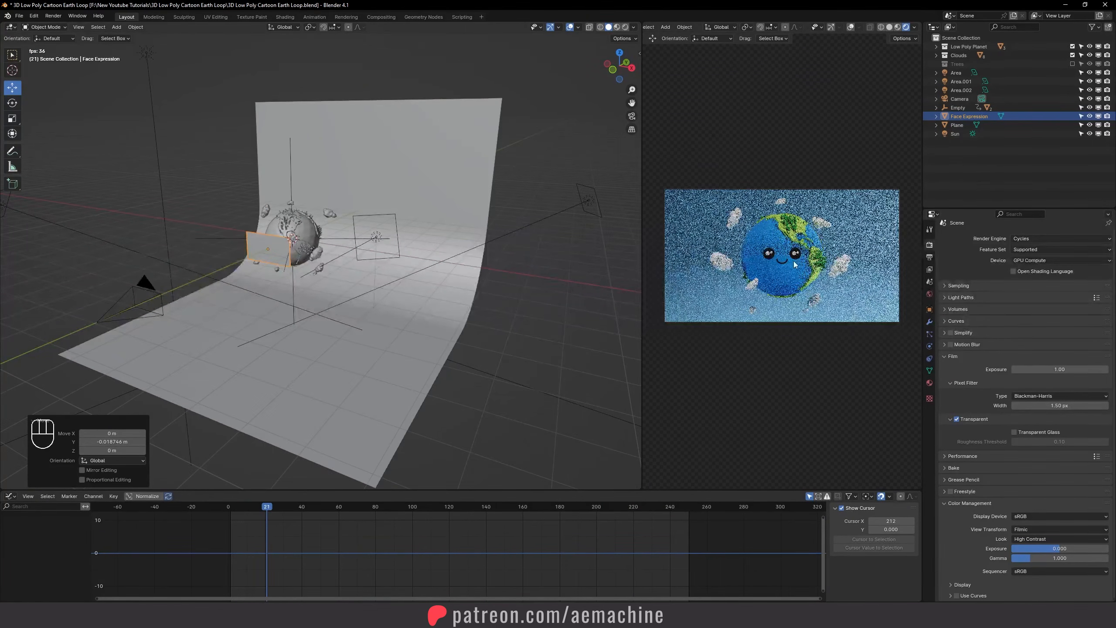
{"action": "scroll", "coordinate": [793, 261], "scroll_direction": "up", "scroll_amount": 3}
{"action": "key", "text": "space"}
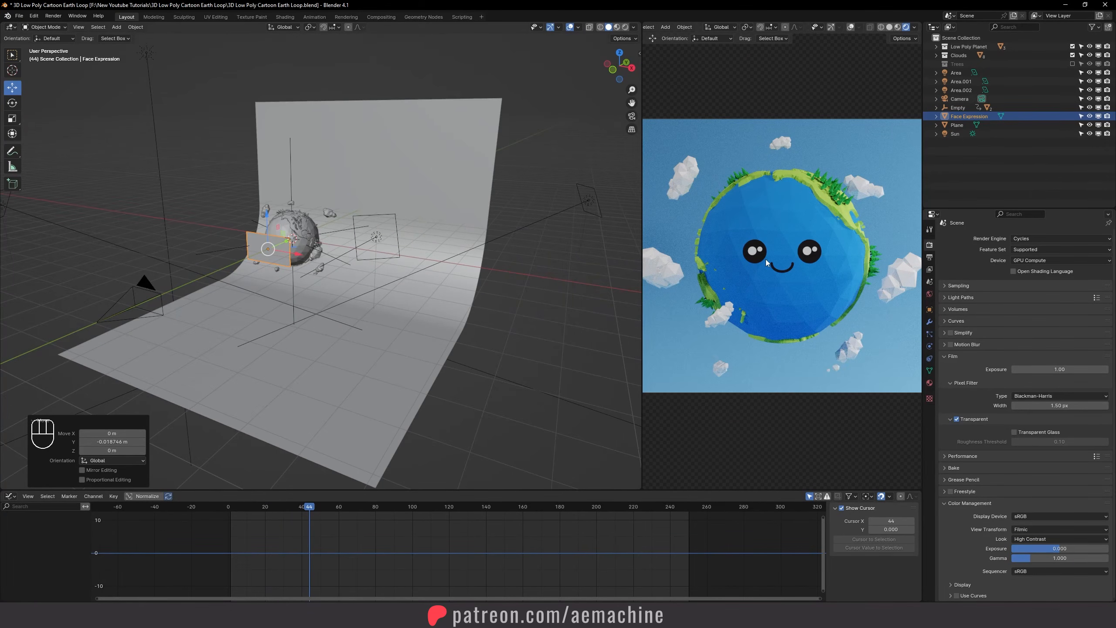
Step: Open the Face Expression material's node setup in the shading workspace and examine the movie texture settings
{"action": "scroll", "coordinate": [370, 276], "scroll_direction": "up", "scroll_amount": 3}
{"action": "middle_click_drag", "start_coordinate": [337, 281], "coordinate": [387, 289]}
{"action": "mouse_move", "coordinate": [386, 289]}
{"action": "middle_mouse_down", "text": "shift"}
{"action": "mouse_move", "coordinate": [413, 300]}
{"action": "mouse_move", "coordinate": [381, 295]}
{"action": "middle_mouse_up", "text": "shift"}
{"action": "scroll", "coordinate": [410, 299], "scroll_direction": "up", "scroll_amount": 2}
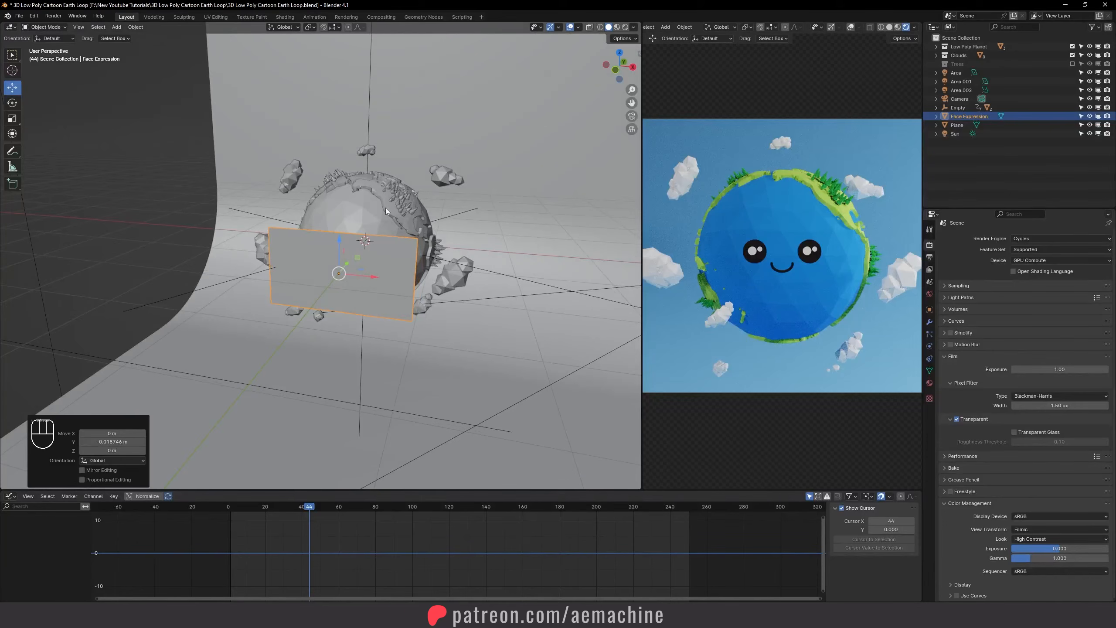
{"action": "left_click", "coordinate": [285, 17]}
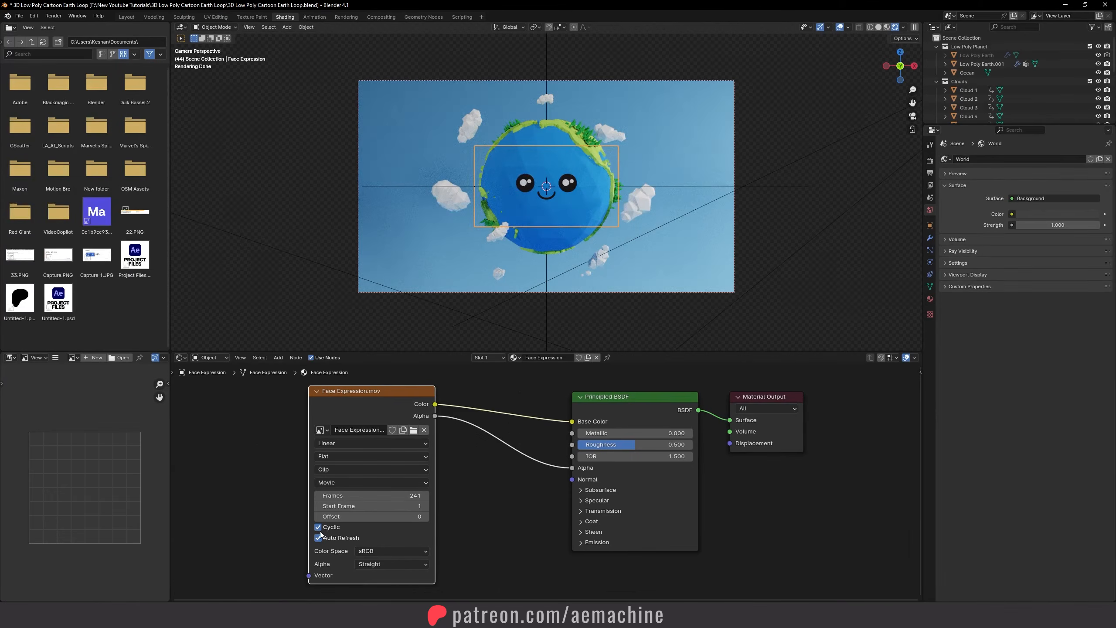
{"action": "scroll", "coordinate": [477, 524], "scroll_direction": "down", "scroll_amount": 2}
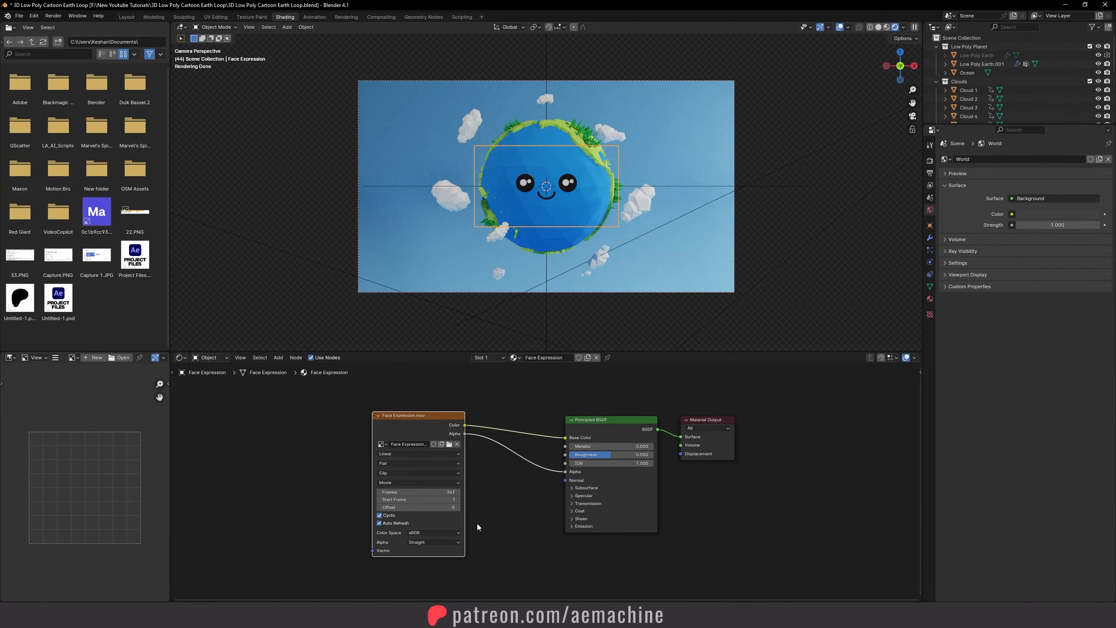
Step: Spread out the Face Expression material nodes, moving the Material Output farther right and the movie texture slightly left of the Principled BSDF
{"action": "scroll", "coordinate": [473, 522], "scroll_direction": "up", "scroll_amount": 1}
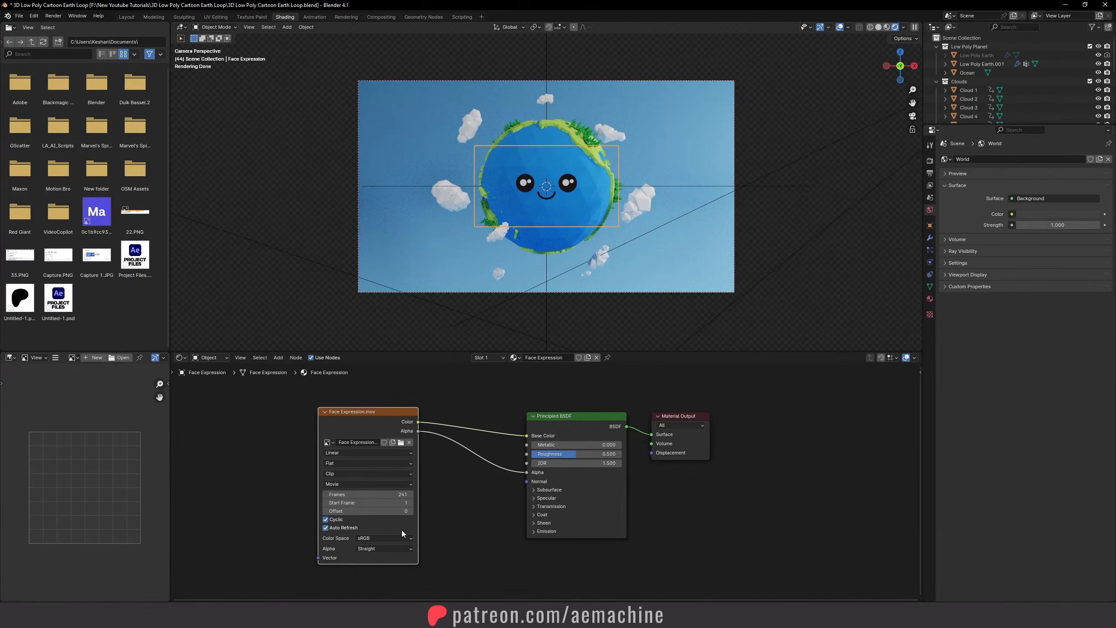
{"action": "scroll", "coordinate": [462, 536], "scroll_direction": "down", "scroll_amount": 3}
{"action": "middle_click_drag", "start_coordinate": [482, 533], "coordinate": [461, 536]}
{"action": "scroll", "coordinate": [571, 531], "scroll_direction": "up", "scroll_amount": 1}
{"action": "left_click_drag", "start_coordinate": [735, 525], "coordinate": [648, 433]}
{"action": "key", "text": "g"}
{"action": "left_click", "coordinate": [736, 427]}
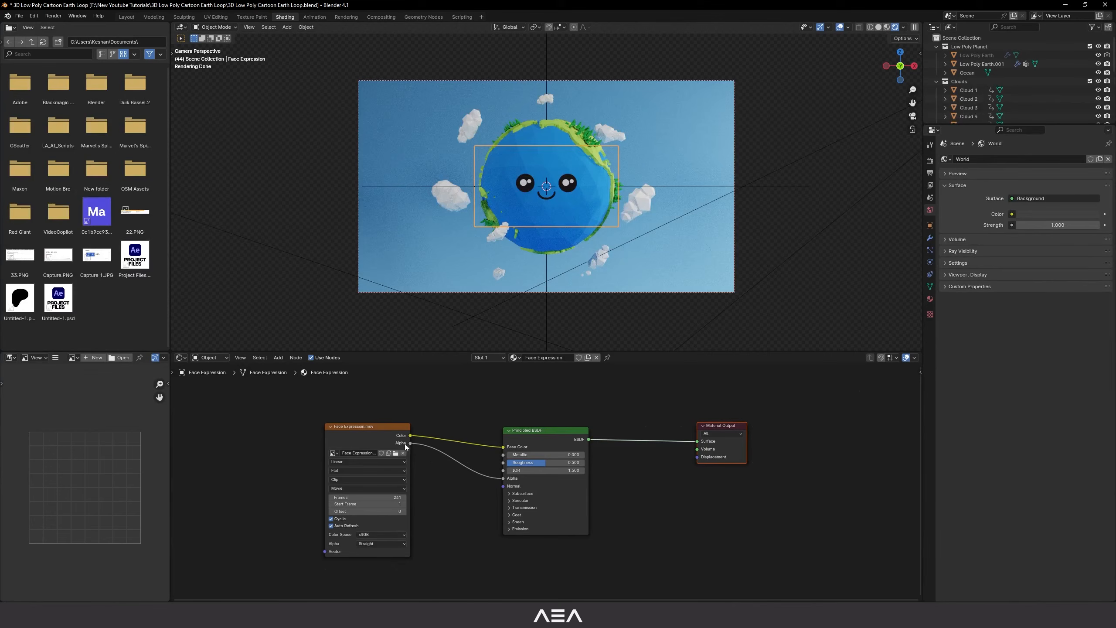
{"action": "left_click_drag", "start_coordinate": [373, 449], "coordinate": [370, 447]}
{"action": "key", "text": "shift+a"}
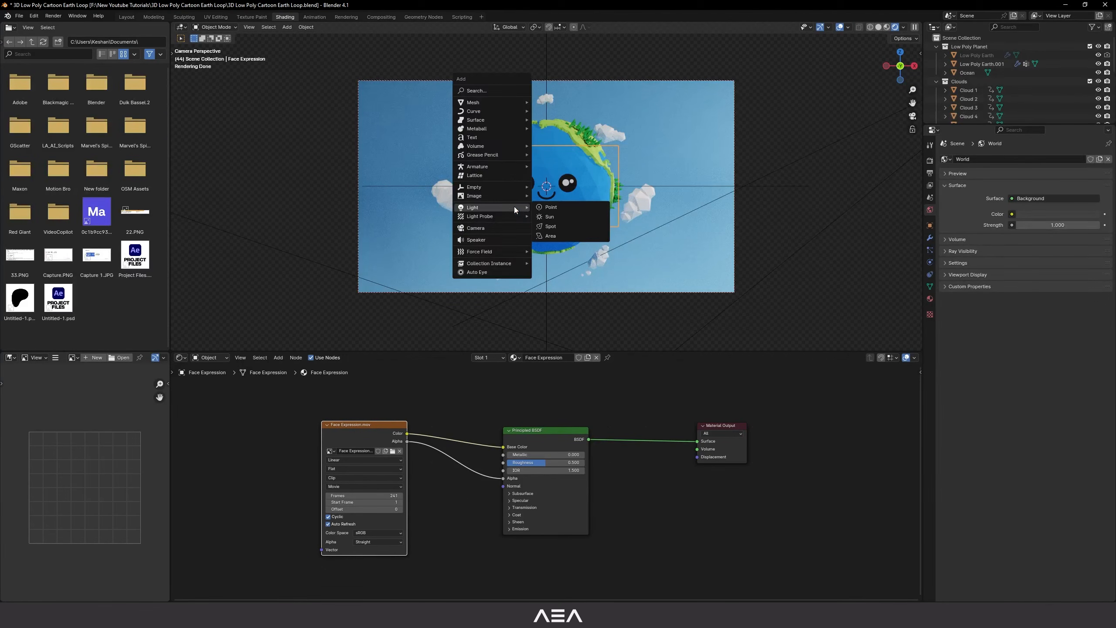
{"action": "mouse_move", "coordinate": [479, 196]}
{"action": "left_click", "coordinate": [593, 214]}
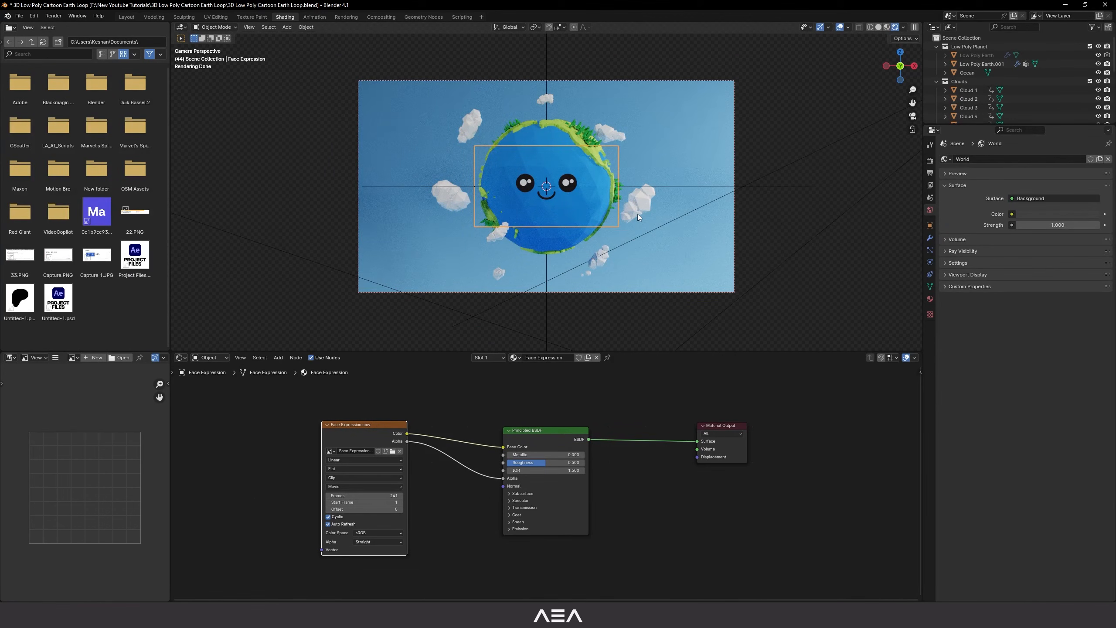
Step: Return to the layout workspace, select the Area.002 light and save the project file
{"action": "left_click", "coordinate": [126, 17]}
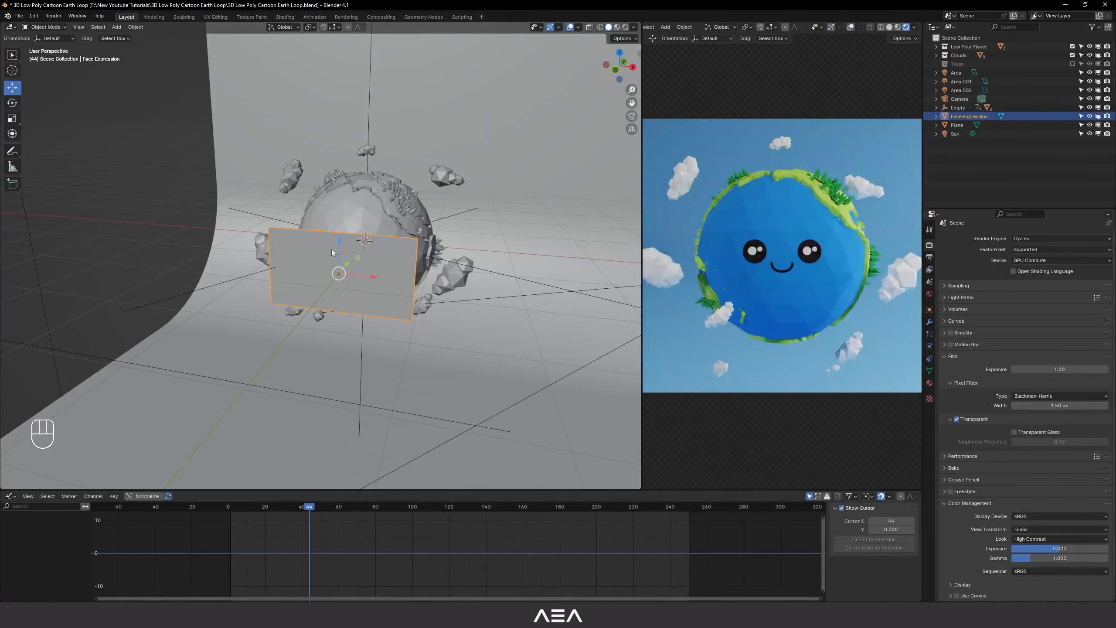
{"action": "scroll", "coordinate": [328, 252], "scroll_direction": "down", "scroll_amount": 4}
{"action": "key", "text": "Home"}
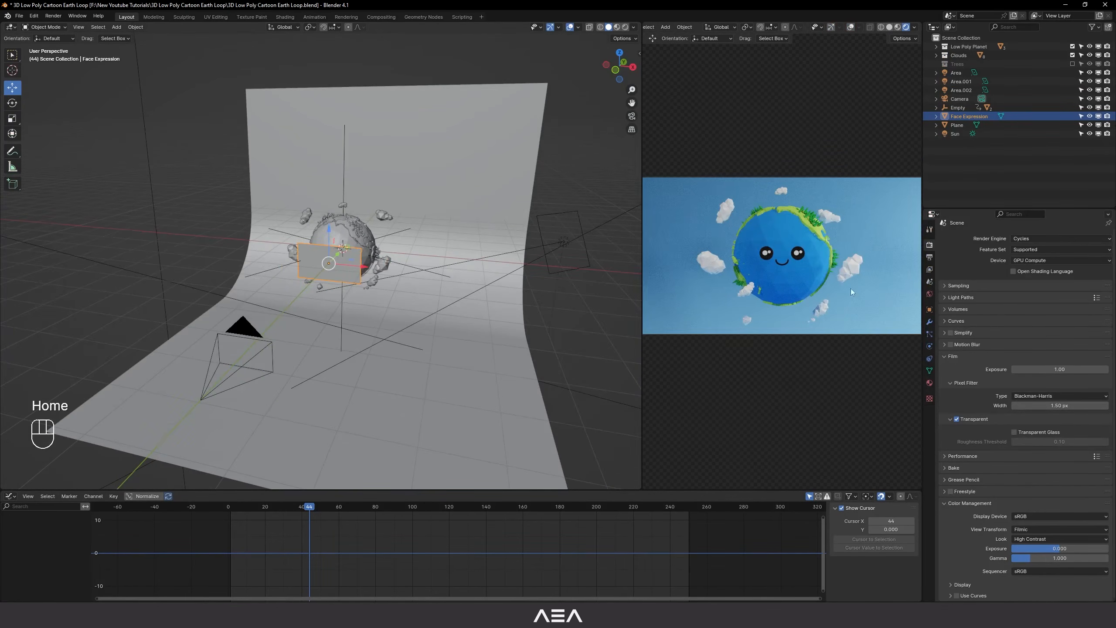
{"action": "middle_click_drag", "start_coordinate": [503, 312], "coordinate": [466, 327]}
{"action": "left_click", "coordinate": [403, 261]}
{"action": "middle_click_drag", "start_coordinate": [403, 261], "coordinate": [457, 323]}
{"action": "key", "text": "ctrl+s"}
Step: Play the animation briefly to examine the planet's rotation and the face expression in the rendered camera view
{"action": "left_click", "coordinate": [503, 318]}
{"action": "key", "text": "space"}
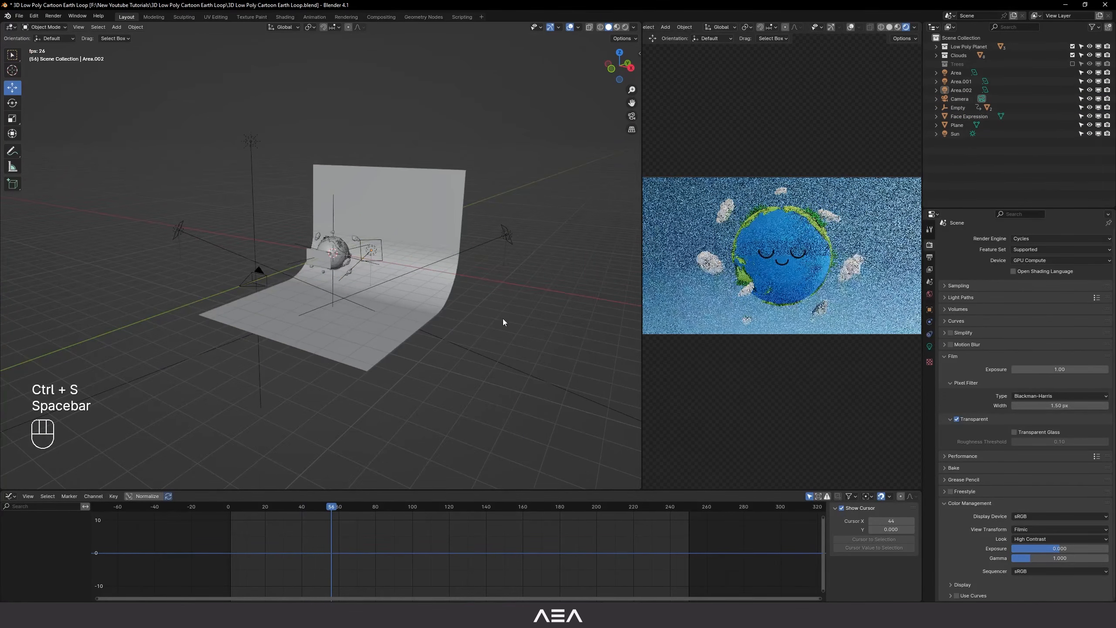
{"action": "key", "text": "space"}
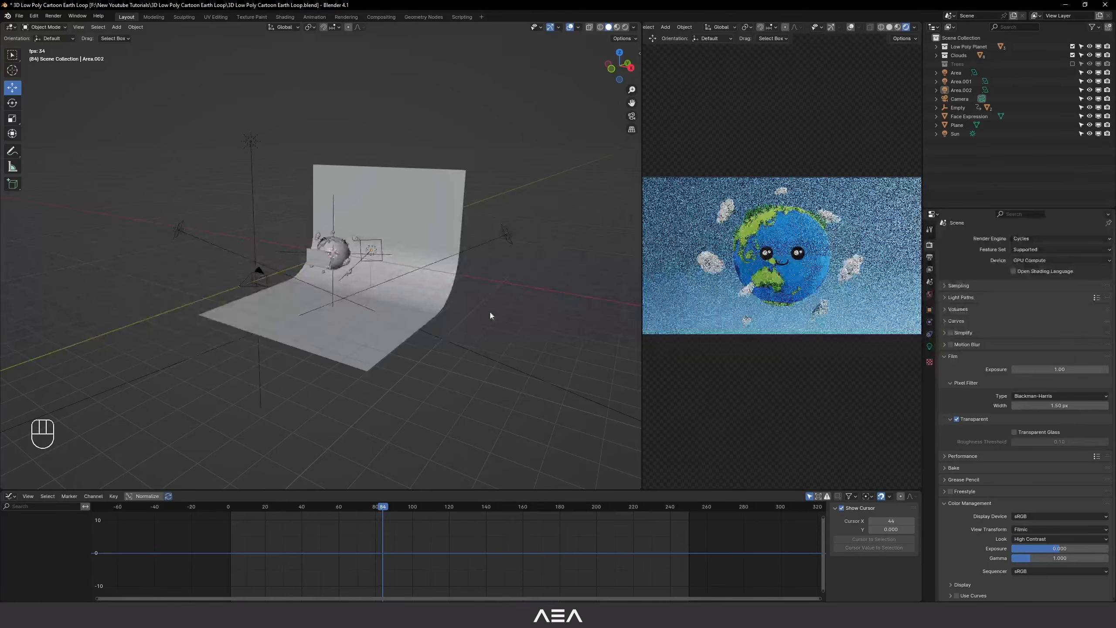
{"action": "middle_click_drag", "start_coordinate": [447, 309], "coordinate": [469, 309]}
{"action": "scroll", "coordinate": [395, 253], "scroll_direction": "up", "scroll_amount": 1}
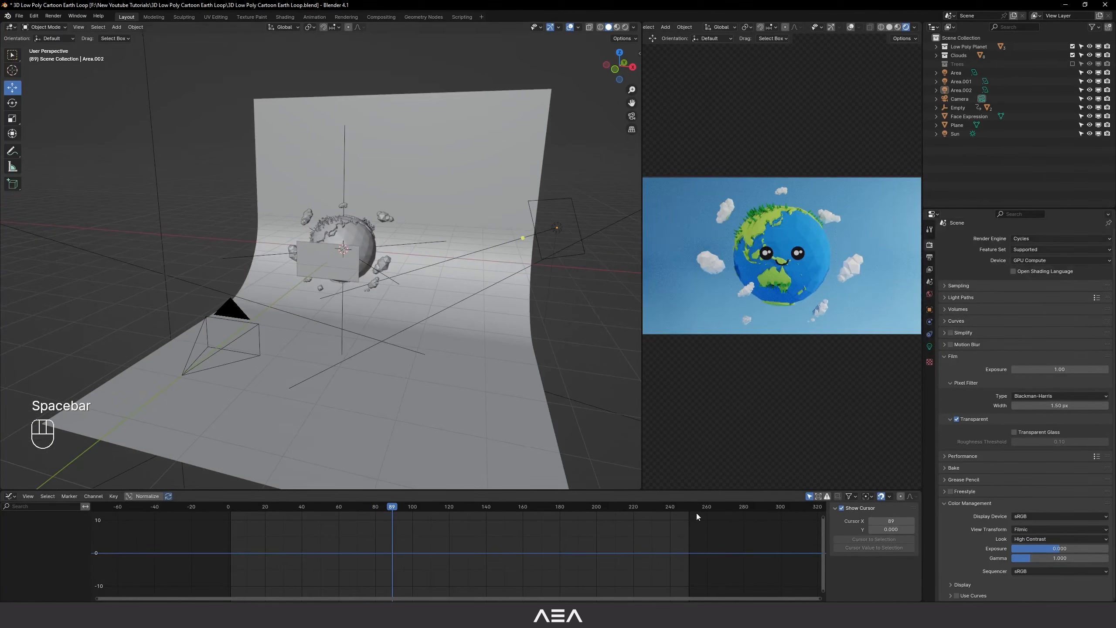
{"action": "scroll", "coordinate": [362, 244], "scroll_direction": "up", "scroll_amount": 1}
Step: Select the Face Expression plane, show the timeline below the viewports, and set the scene's end frame to 241
{"action": "left_click", "coordinate": [353, 265]}
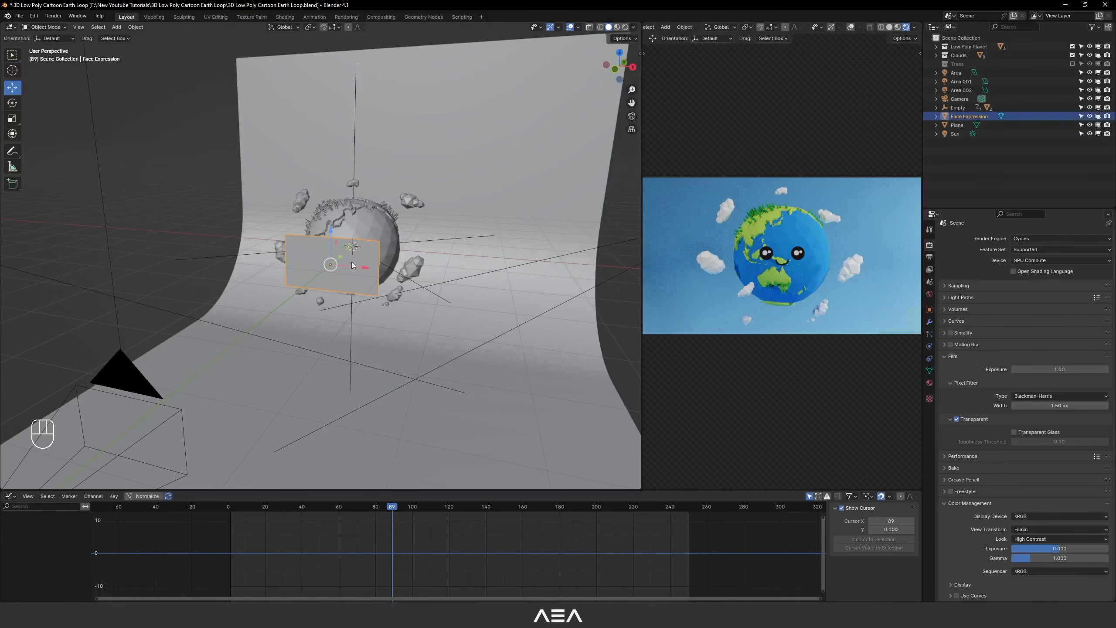
{"action": "left_click", "coordinate": [285, 17]}
{"action": "key", "text": "ctrl+Tab"}
{"action": "left_click", "coordinate": [904, 497]}
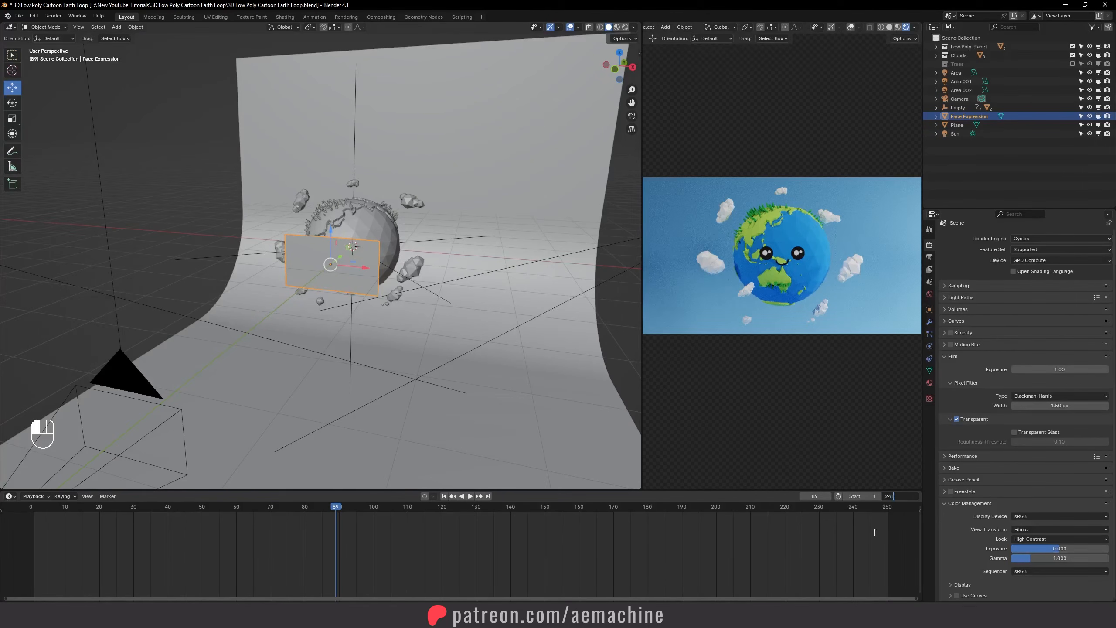
{"action": "key", "text": "Return"}
Step: Select the Empty that rotates the planet and move its last keyframe to frame 241
{"action": "scroll", "coordinate": [385, 251], "scroll_direction": "up", "scroll_amount": 4}
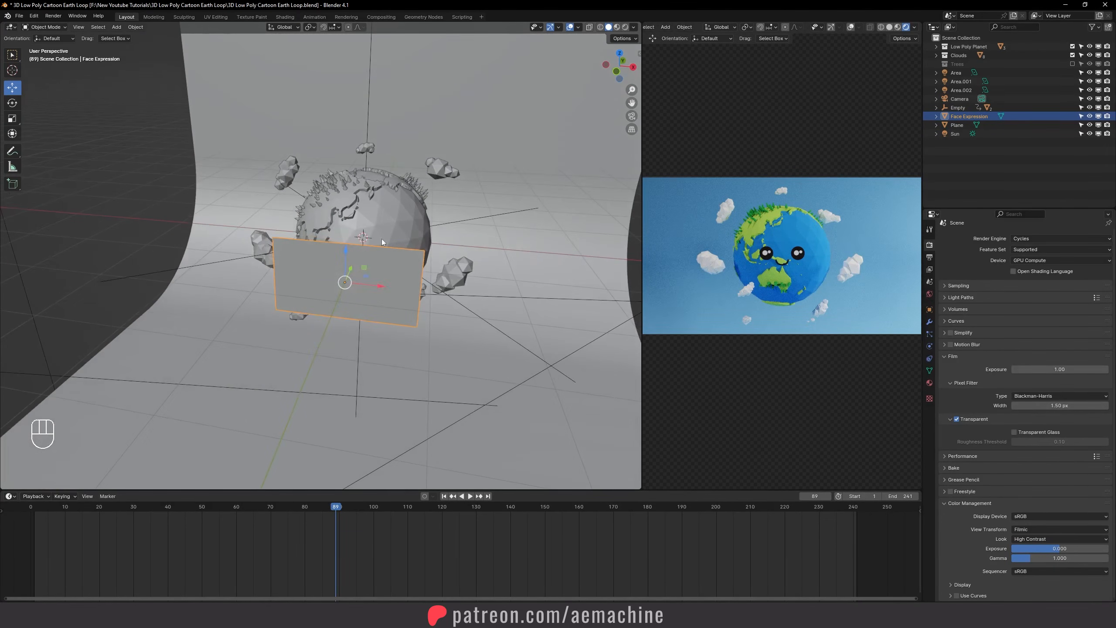
{"action": "left_click", "coordinate": [370, 115]}
{"action": "scroll", "coordinate": [615, 556], "scroll_direction": "down", "scroll_amount": 5}
{"action": "middle_click_drag", "start_coordinate": [615, 556], "coordinate": [543, 553], "text": "shift"}
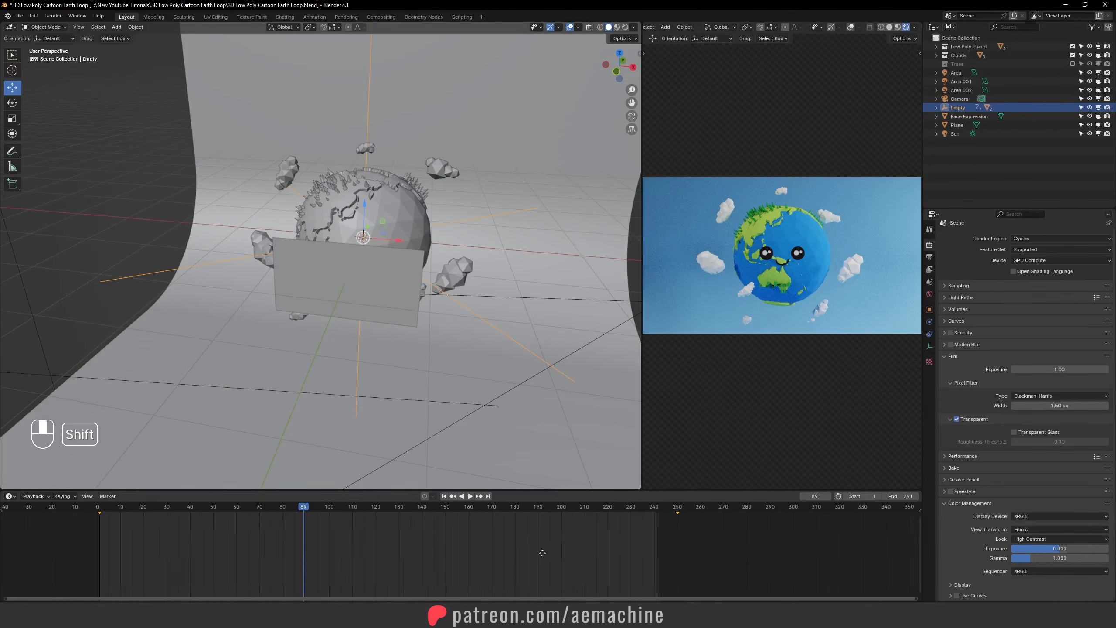
{"action": "scroll", "coordinate": [738, 544], "scroll_direction": "up", "scroll_amount": 2}
{"action": "key", "text": "g"}
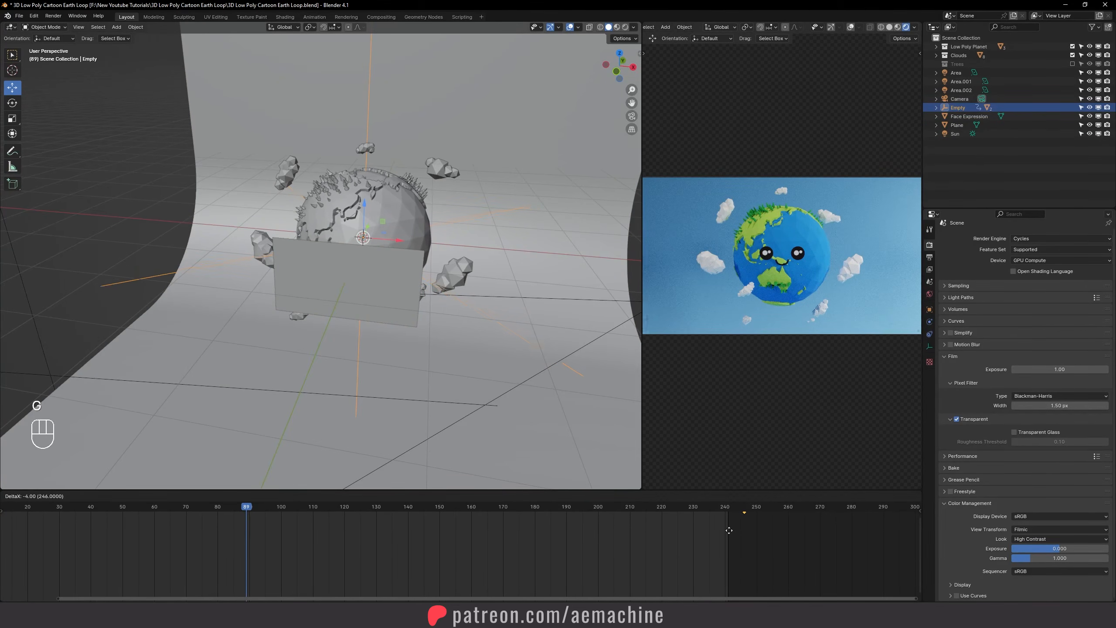
{"action": "left_click", "coordinate": [717, 531]}
{"action": "scroll", "coordinate": [512, 528], "scroll_direction": "down", "scroll_amount": 9}
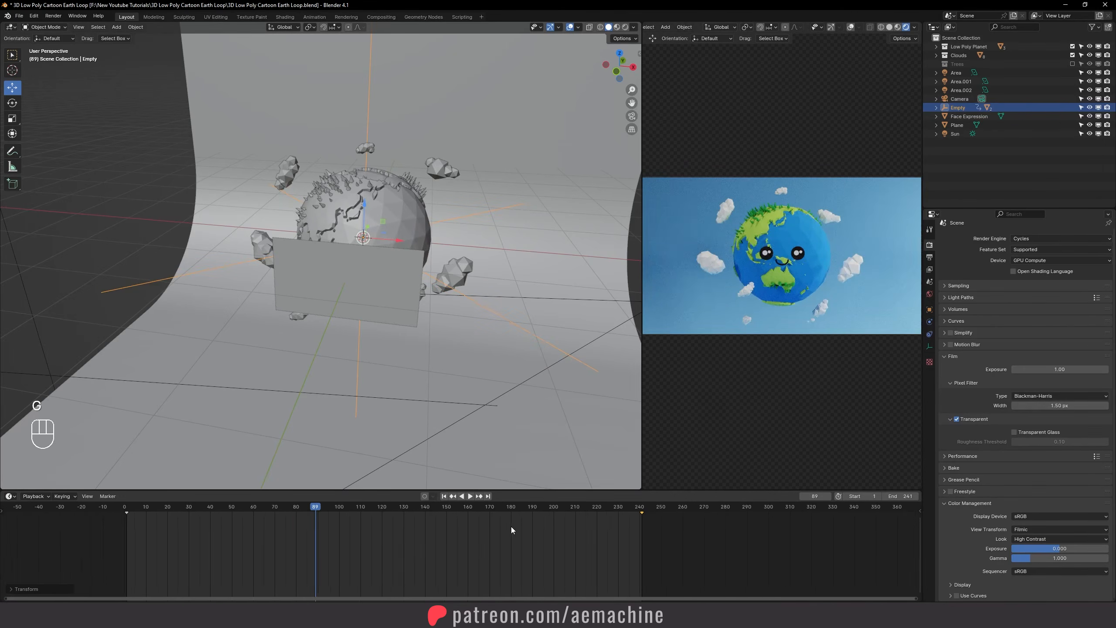
{"action": "middle_click_drag", "start_coordinate": [449, 522], "coordinate": [516, 530]}
{"action": "scroll", "coordinate": [516, 531], "scroll_direction": "up", "scroll_amount": 2}
Step: Select individual clouds around the planet, including Cloud 1 and Cloud 6, and examine their keyframes in the timeline
{"action": "middle_click_drag", "start_coordinate": [497, 473], "coordinate": [496, 281]}
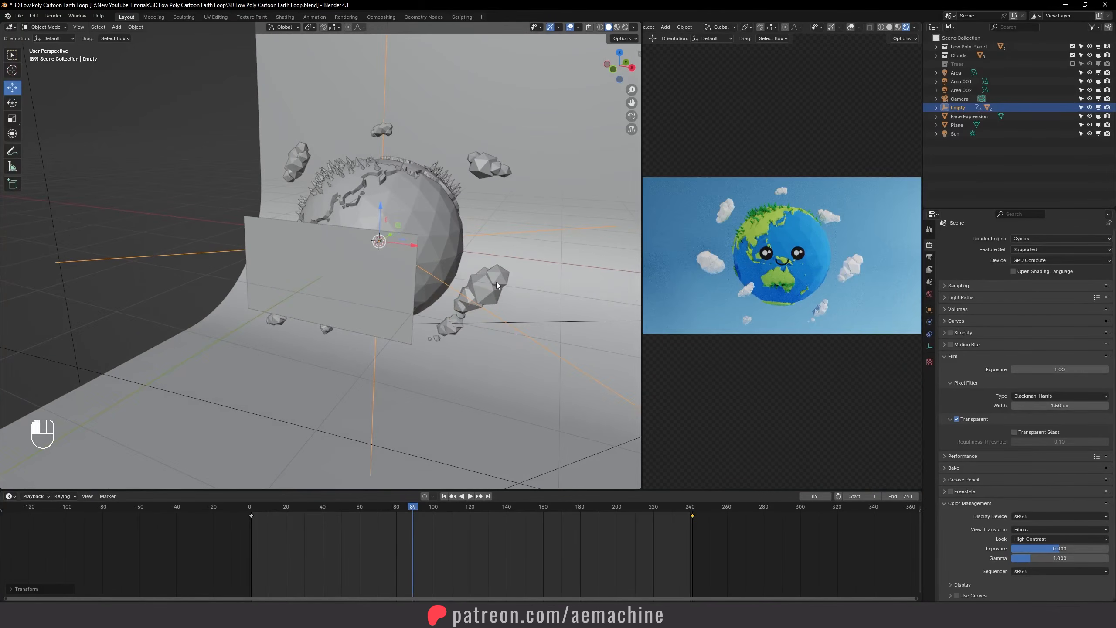
{"action": "left_click", "coordinate": [496, 281]}
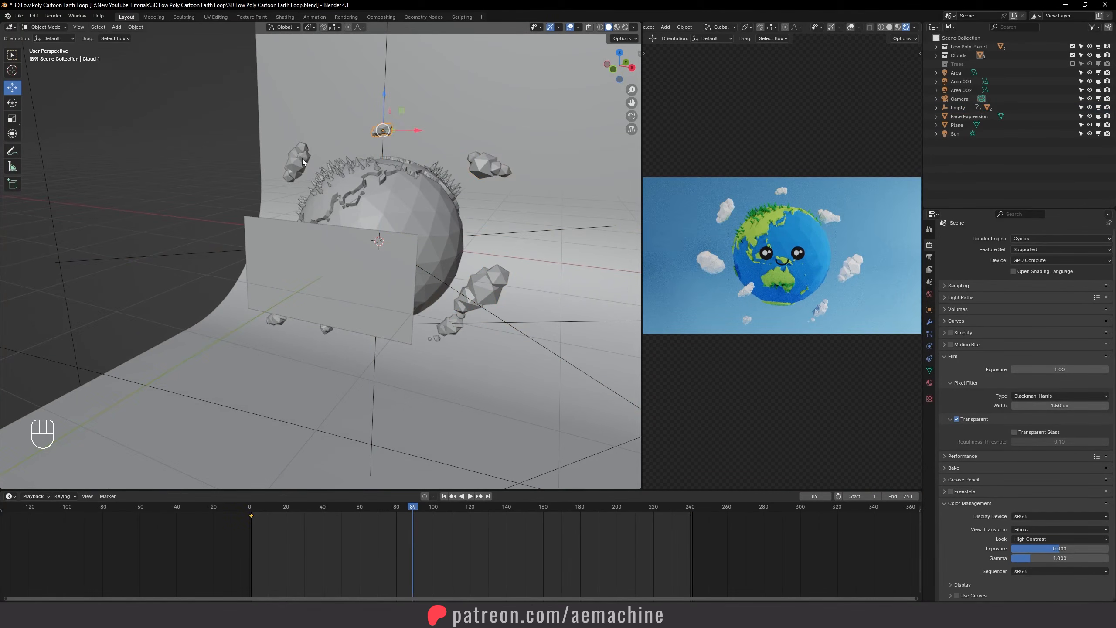
{"action": "middle_click_drag", "start_coordinate": [419, 228], "coordinate": [478, 346]}
{"action": "left_click", "coordinate": [476, 351]}
{"action": "scroll", "coordinate": [382, 335], "scroll_direction": "down", "scroll_amount": 3}
{"action": "middle_click_drag", "start_coordinate": [382, 335], "coordinate": [401, 316]}
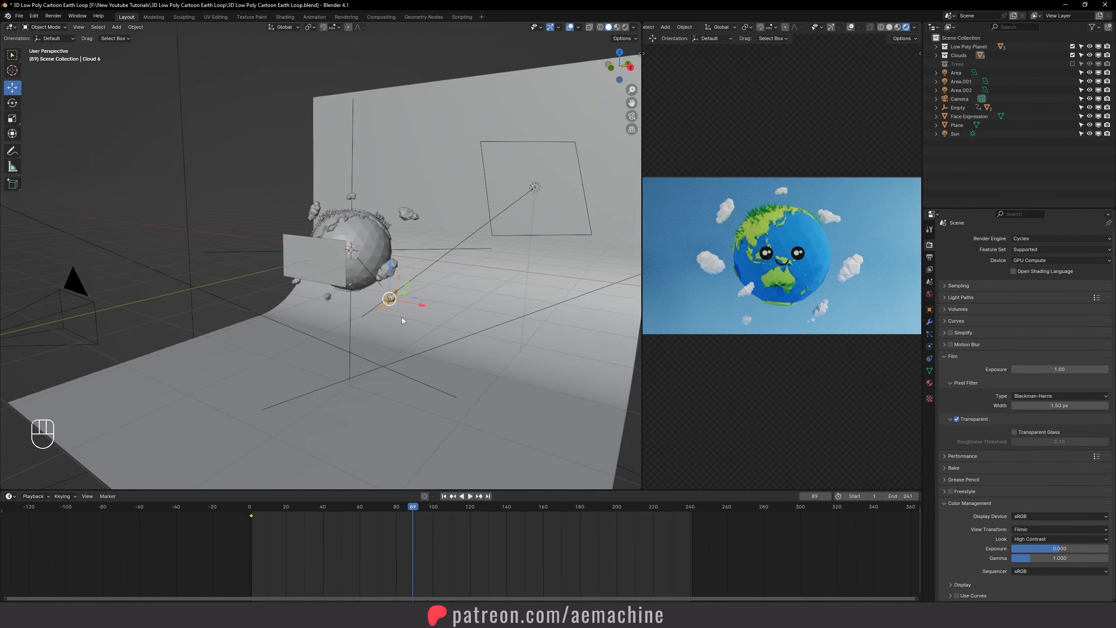
Step: Play back the 241-frame loop in the camera view, toggling between solid and rendered shading to examine the motion
{"action": "key", "text": "space"}
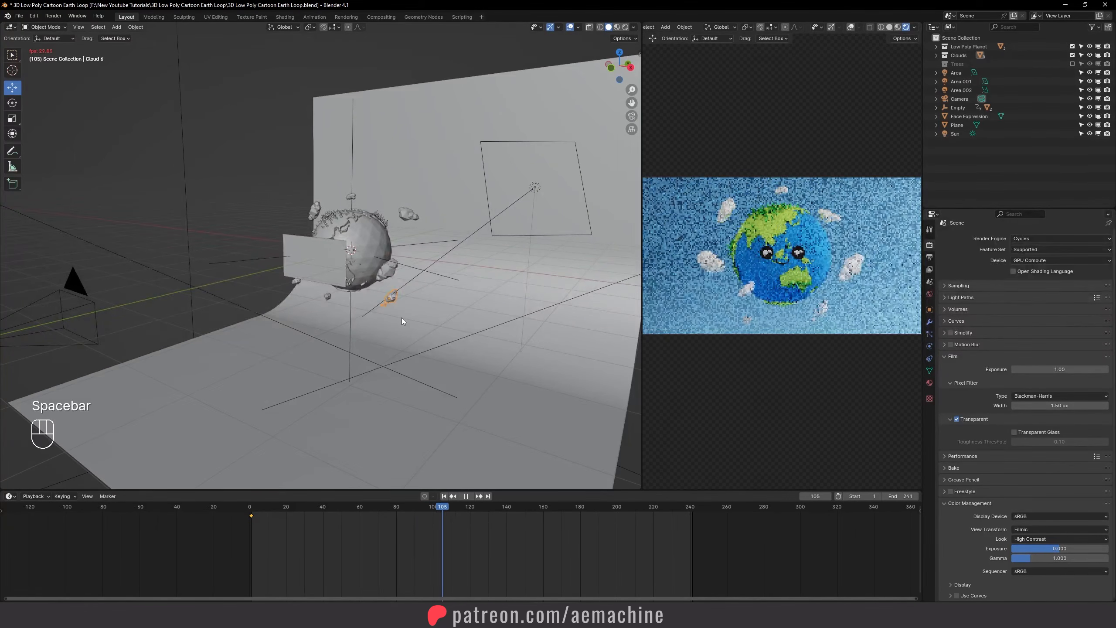
{"action": "scroll", "coordinate": [401, 318], "scroll_direction": "down", "scroll_amount": 5}
{"action": "scroll", "coordinate": [417, 336], "scroll_direction": "up", "scroll_amount": 3}
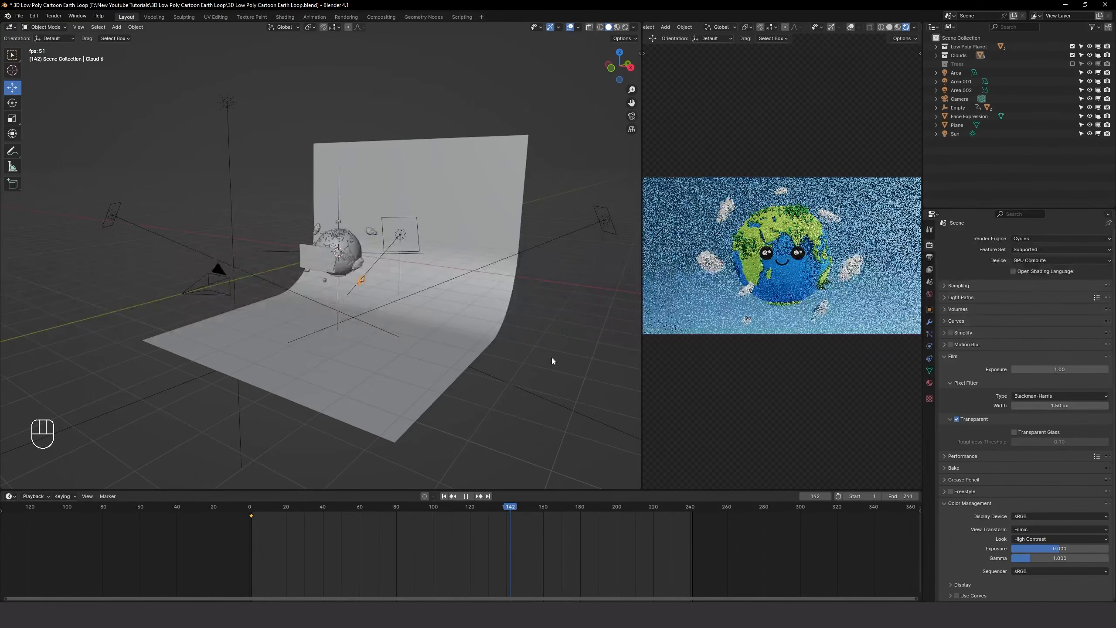
{"action": "key", "text": "space"}
{"action": "left_click", "coordinate": [889, 28]}
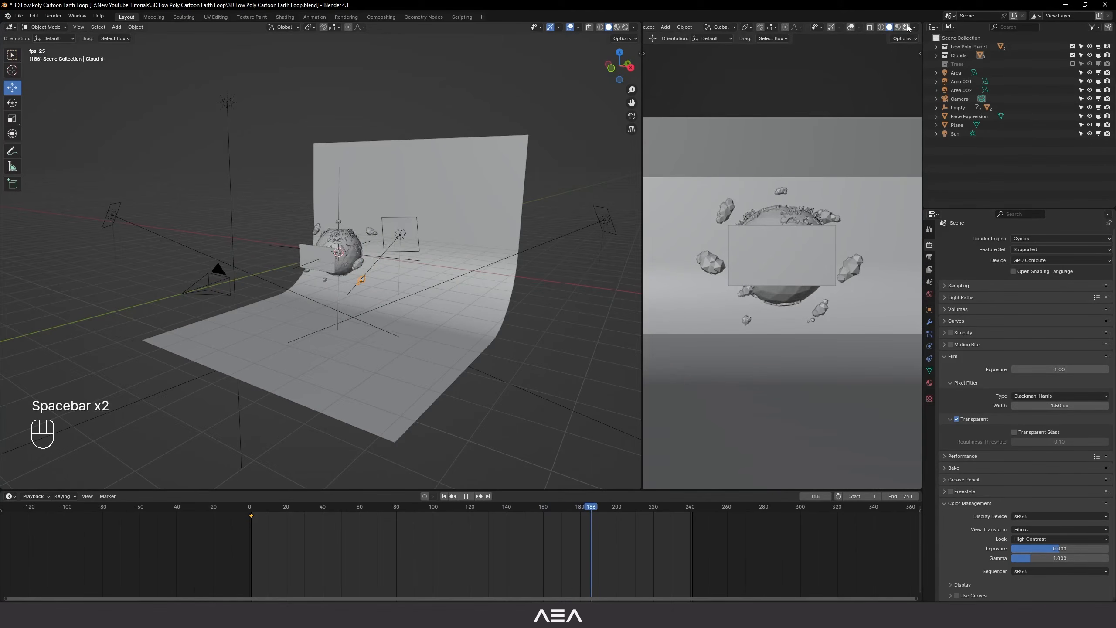
{"action": "left_click", "coordinate": [906, 27]}
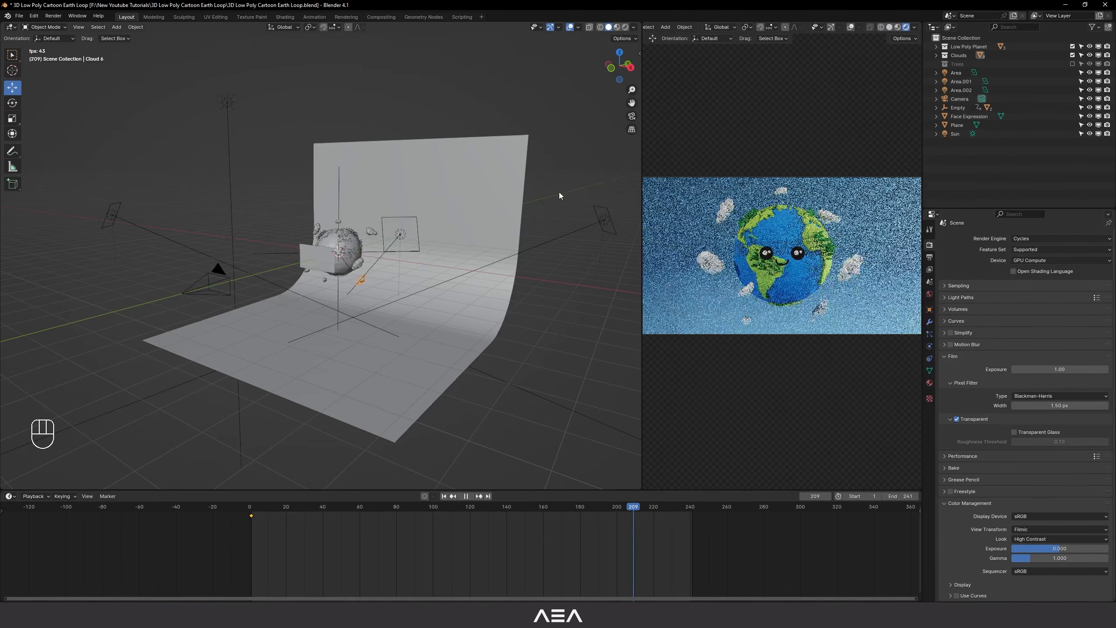